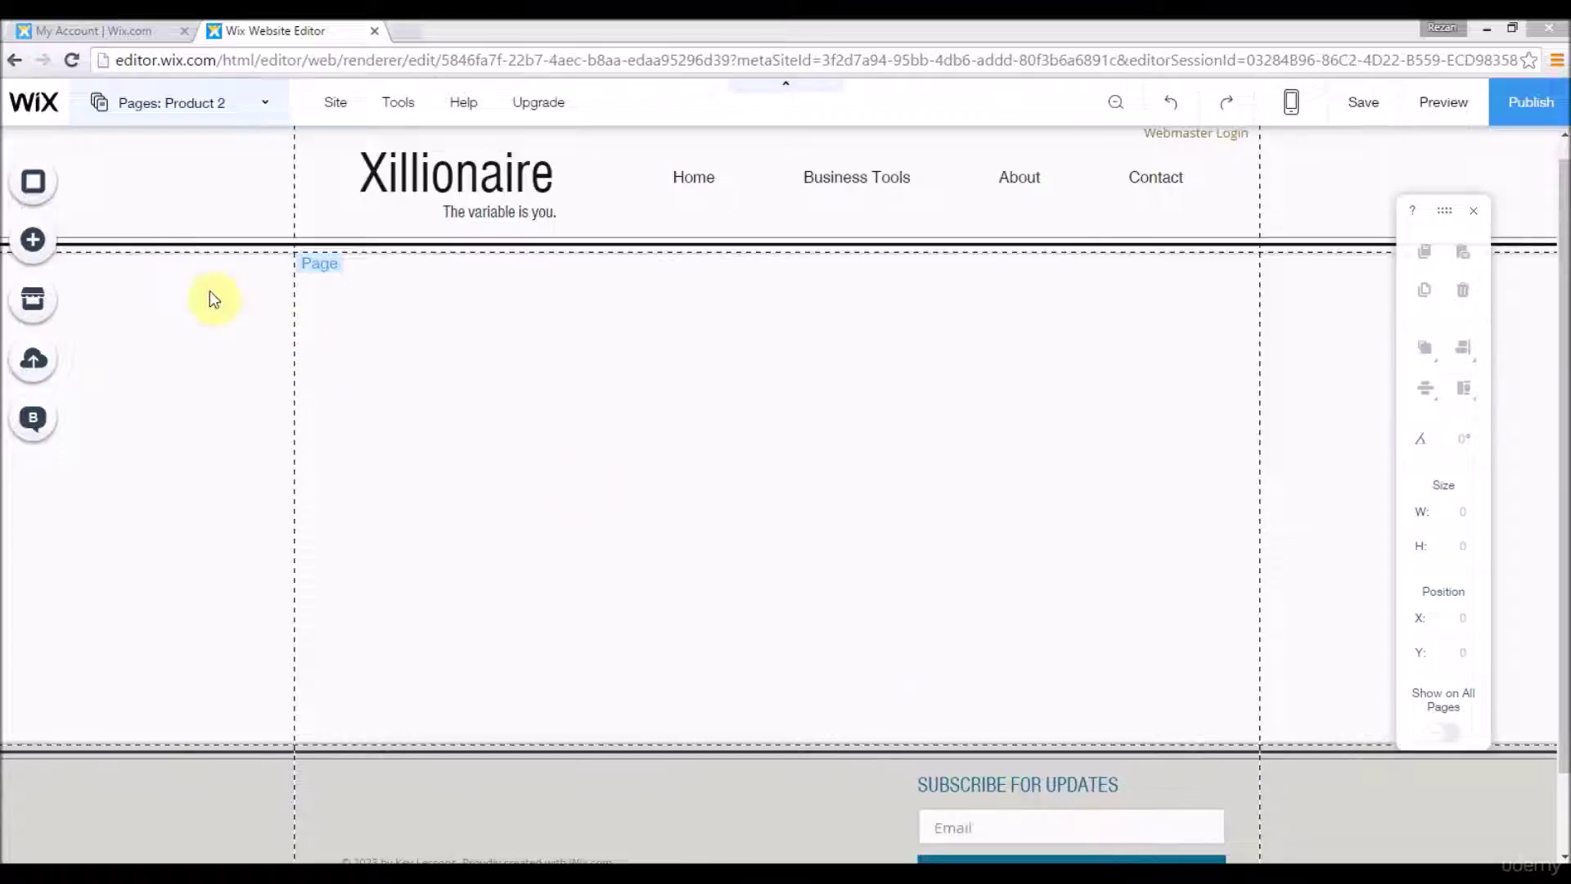
- Add a themed Page Title text element near the top of the Product 2 page, beneath the header
click(34, 238)
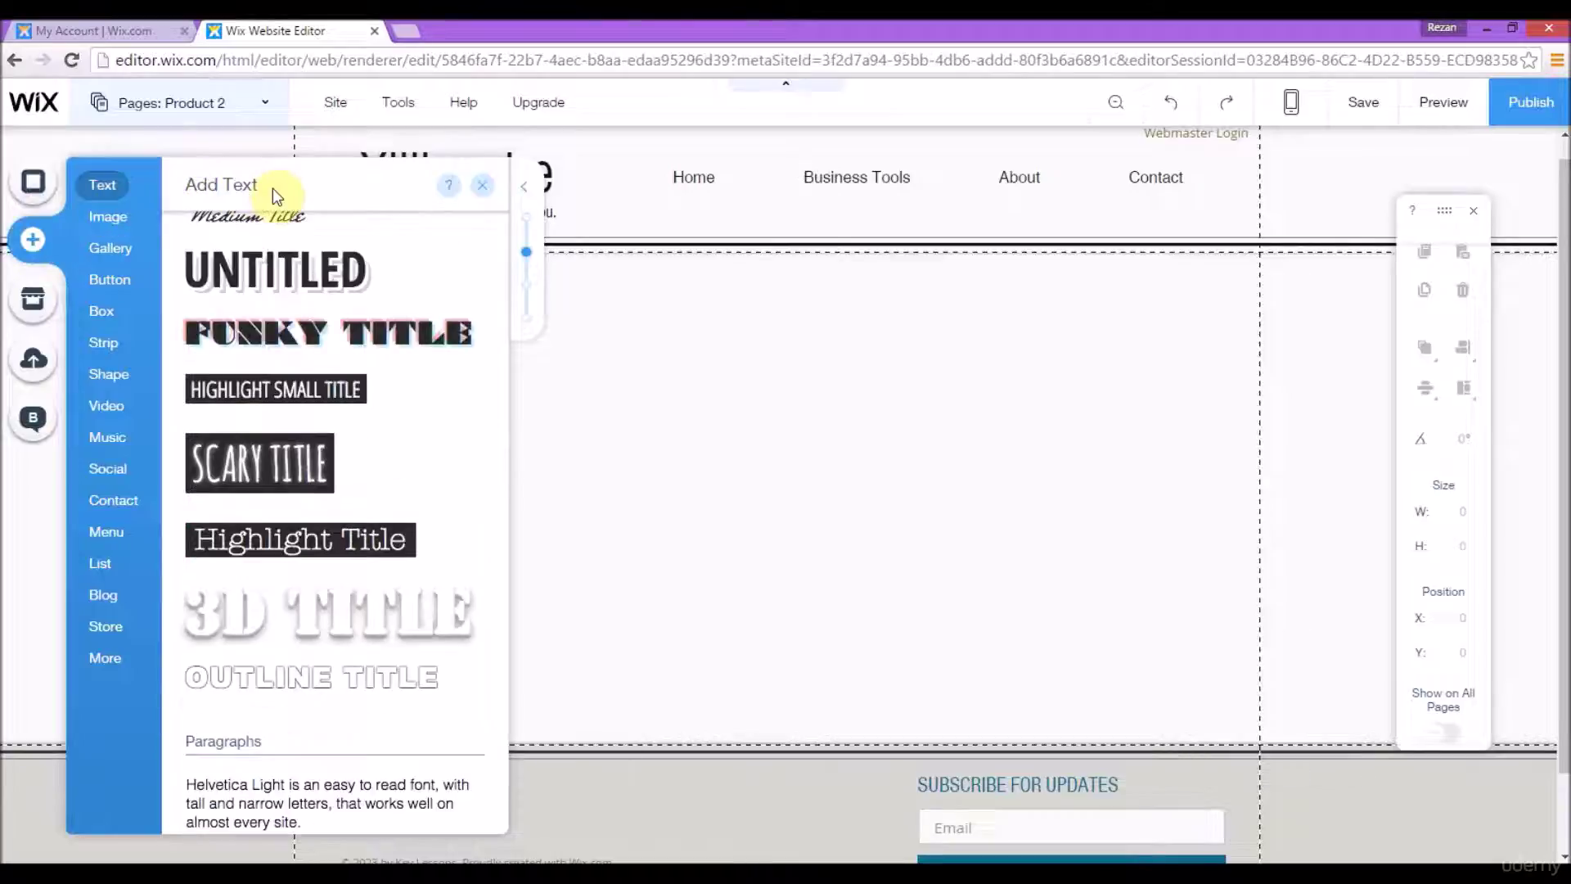
drag(504, 651, 506, 266)
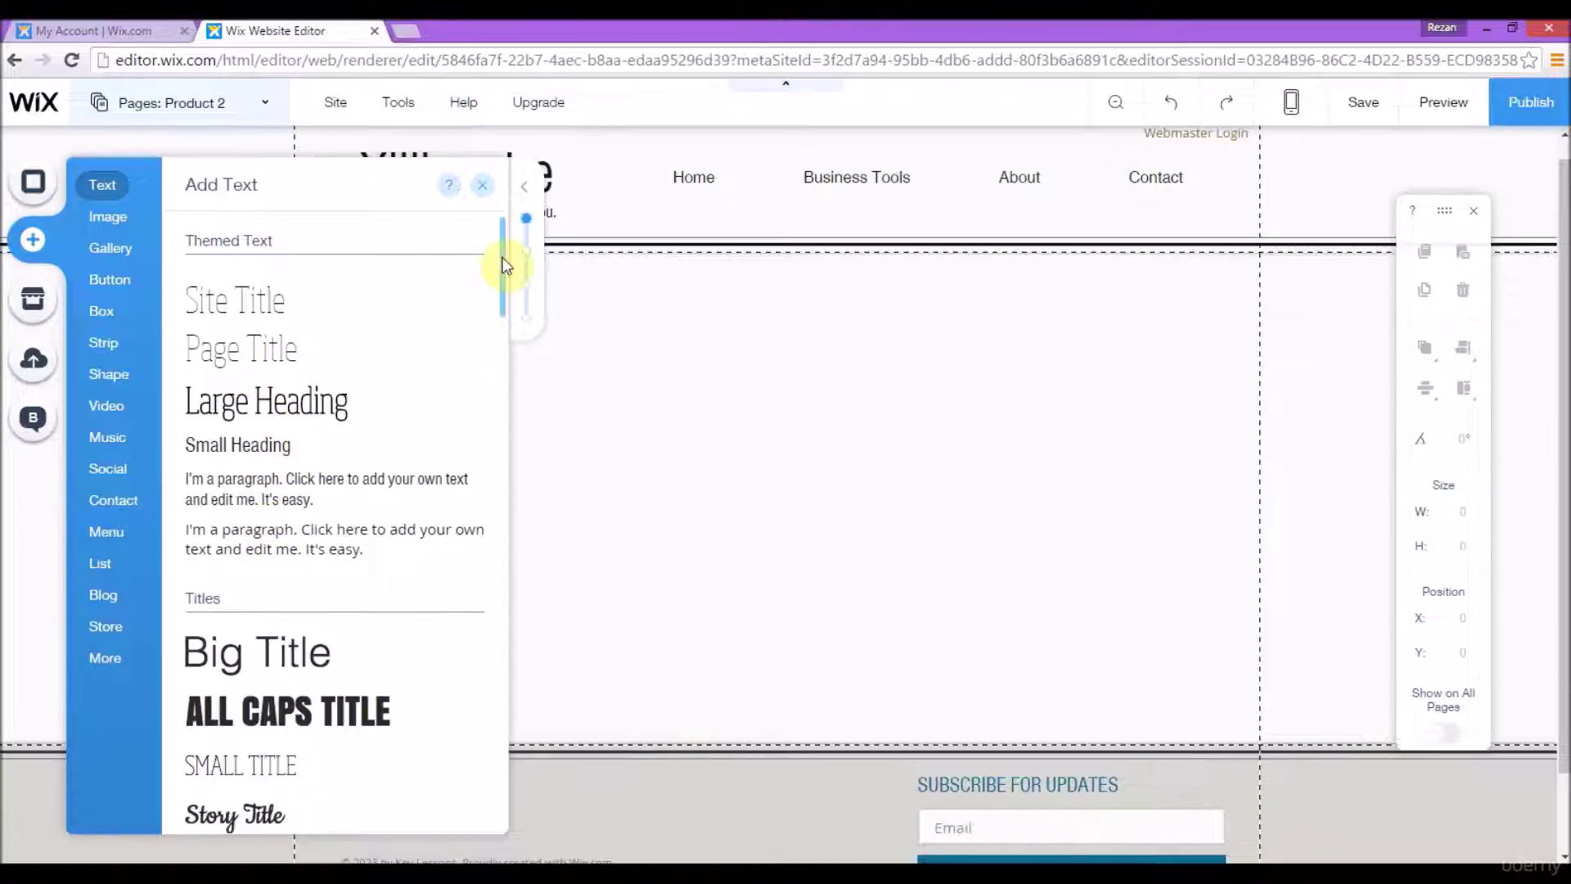
drag(501, 262, 508, 467)
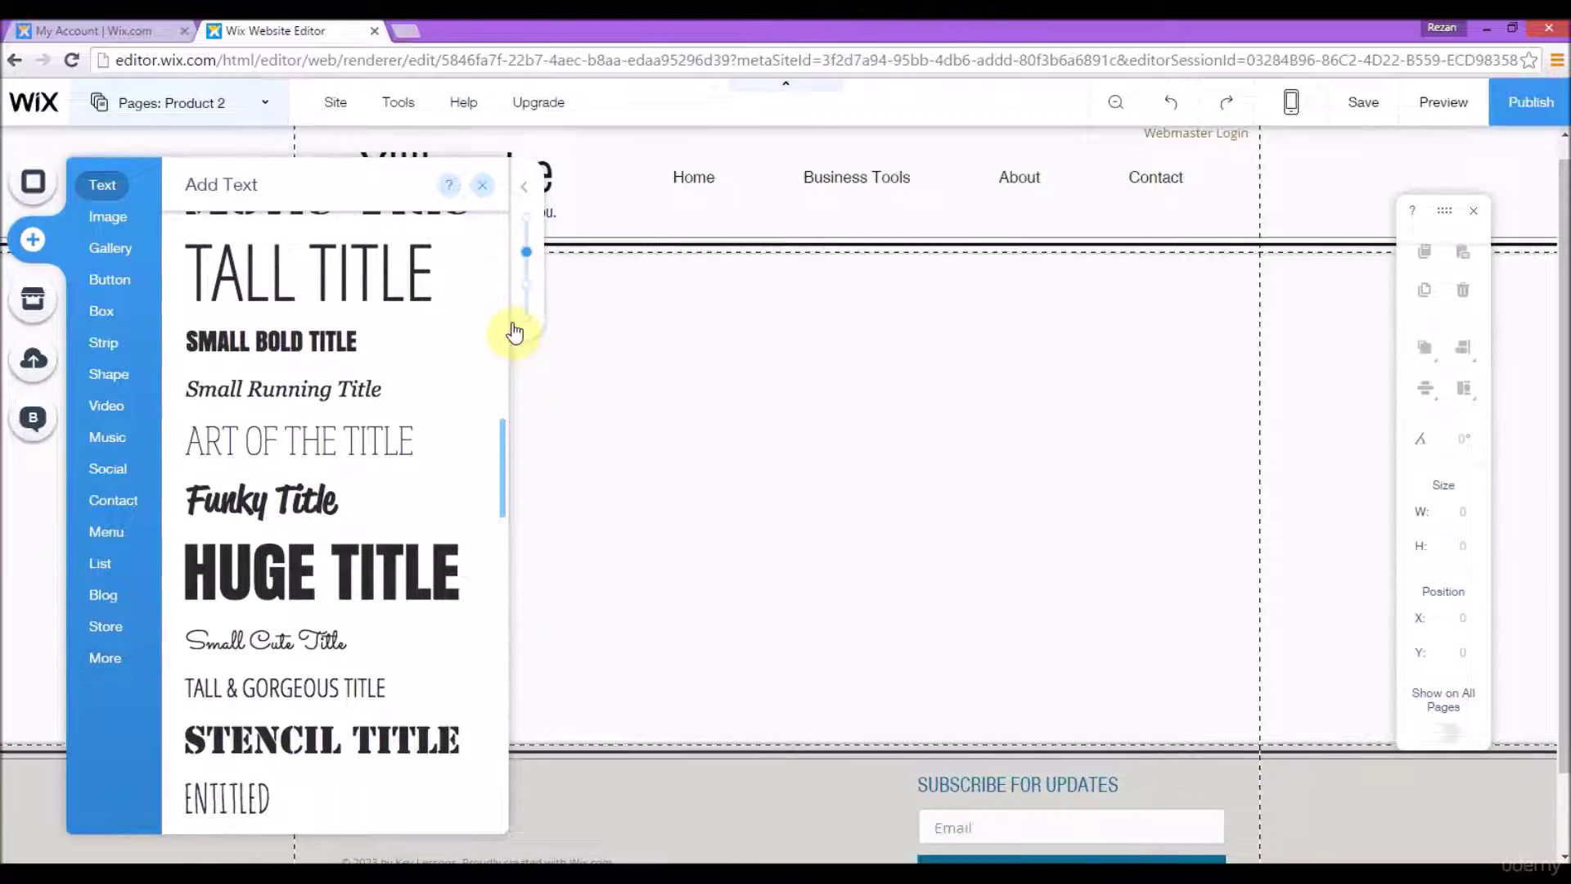
click(511, 246)
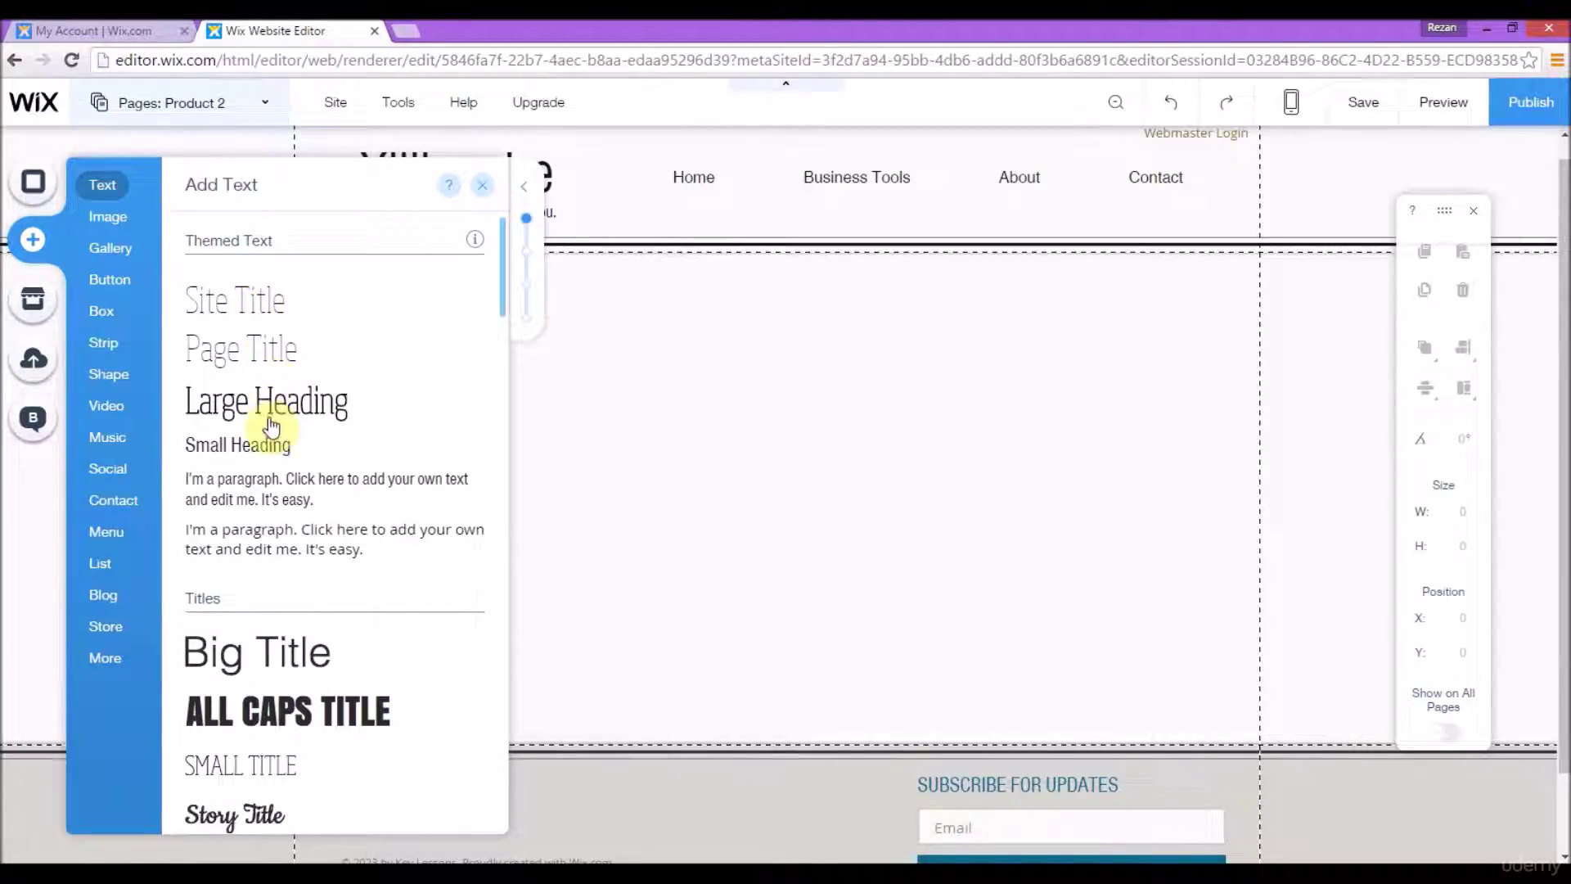
drag(264, 358, 708, 321)
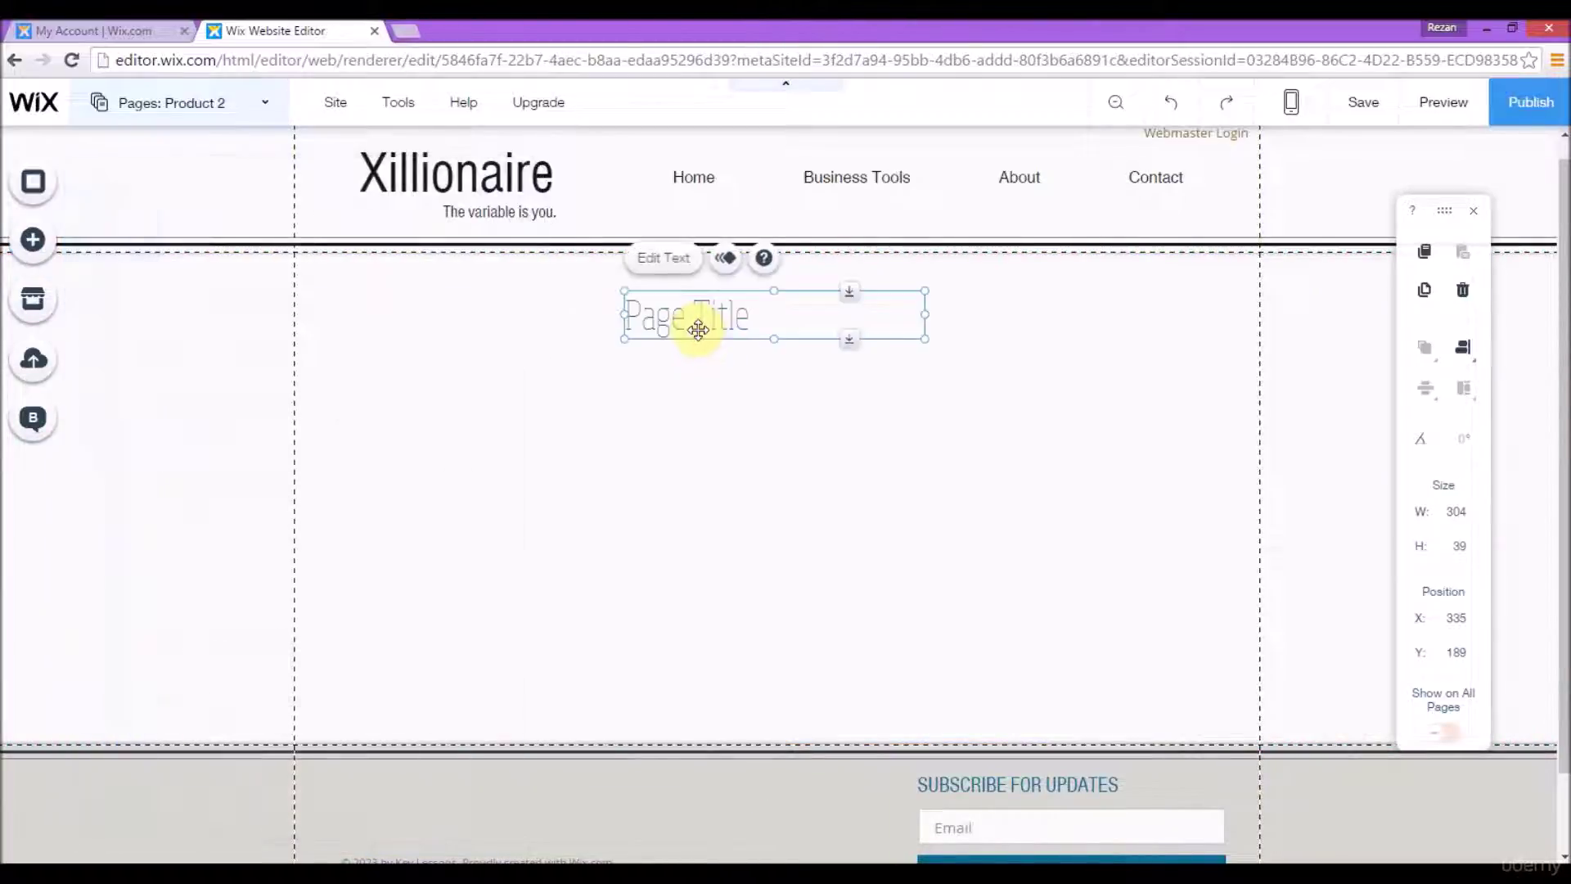
- Change the font of the Page Title text to Nimbus Sans
double_click(769, 322)
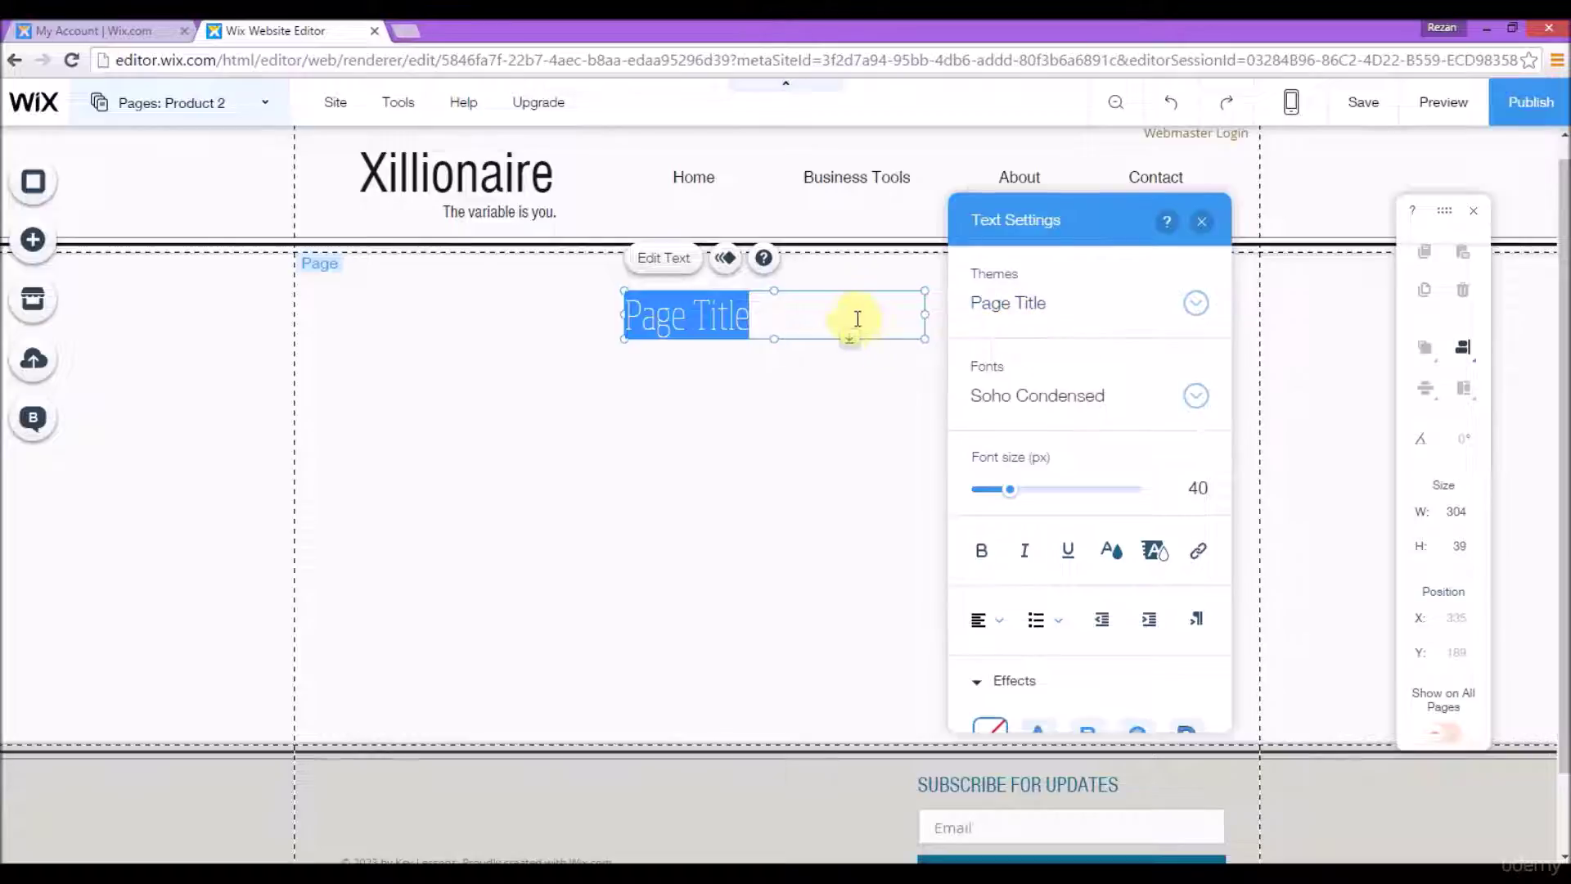
drag(846, 319, 607, 327)
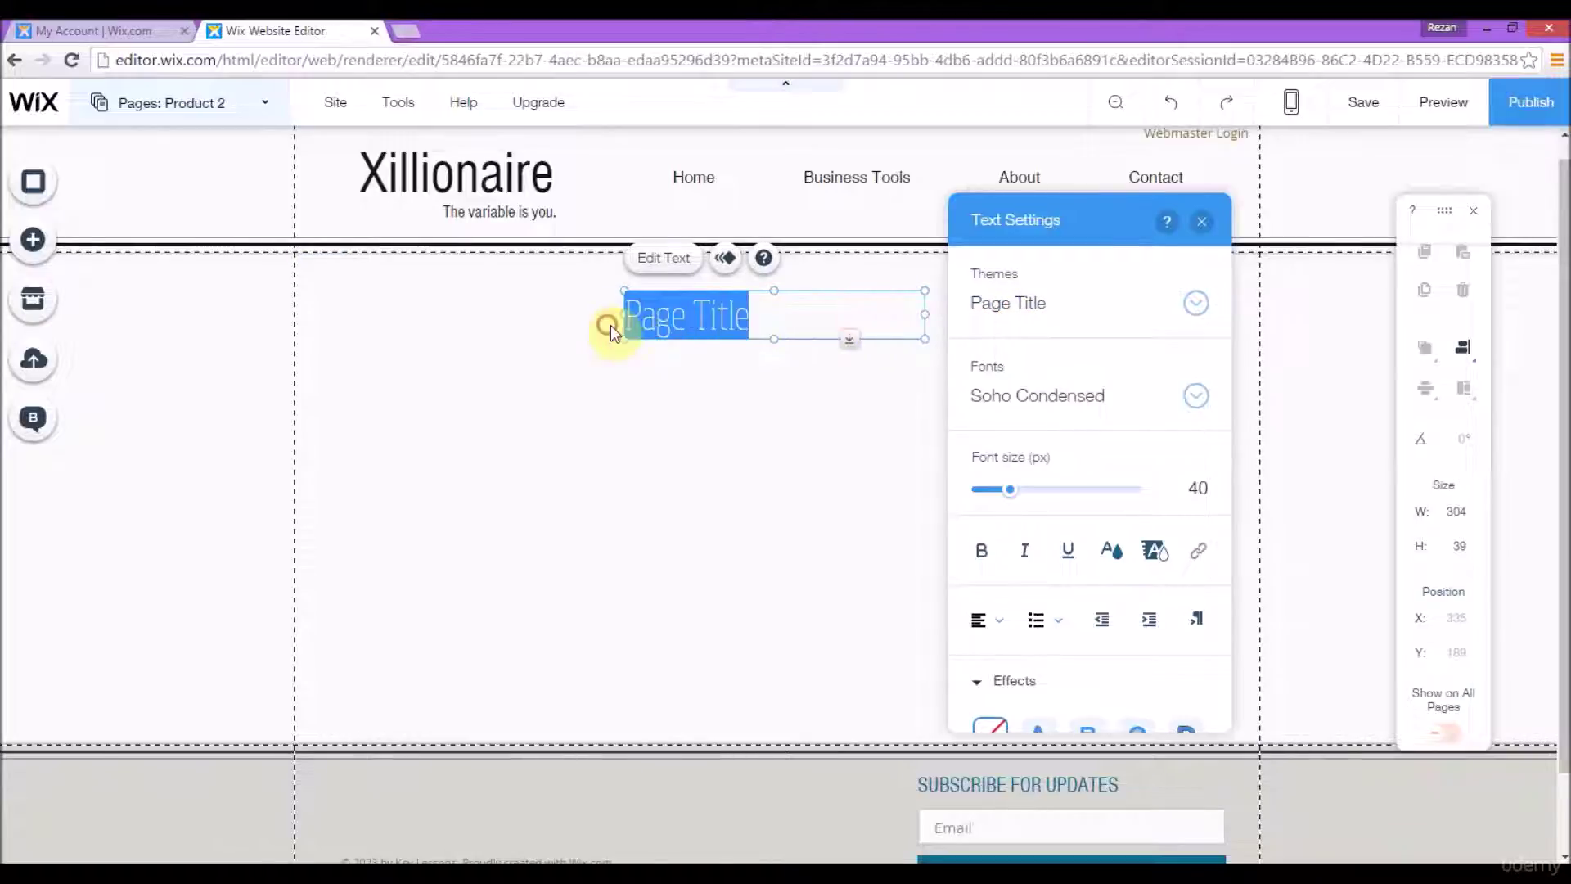
click(1140, 406)
click(1143, 415)
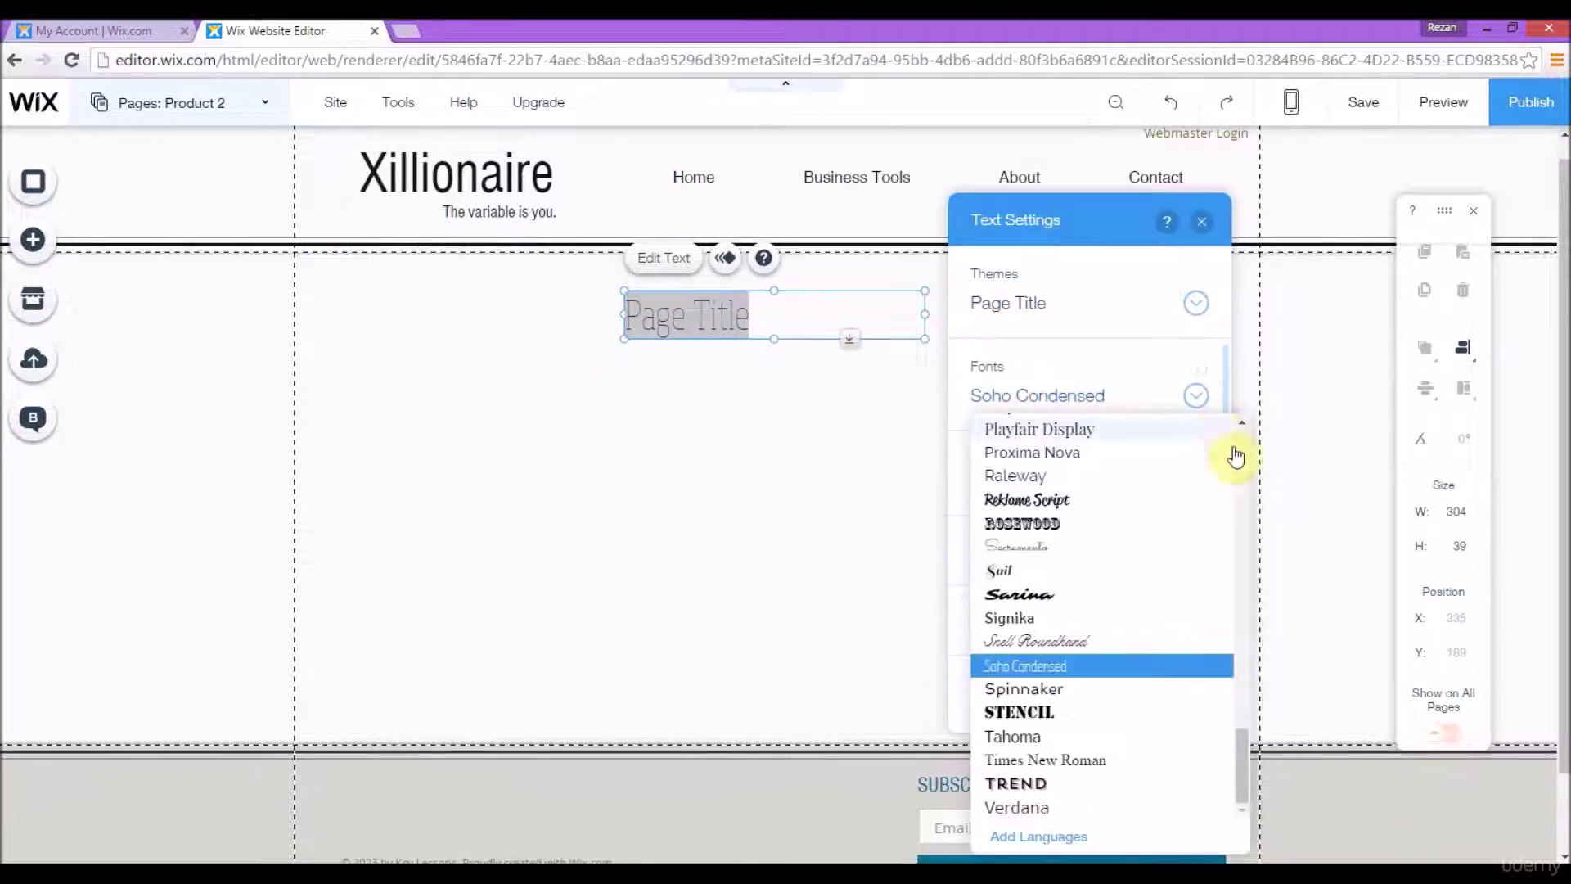
drag(1238, 754, 1237, 699)
click(1059, 366)
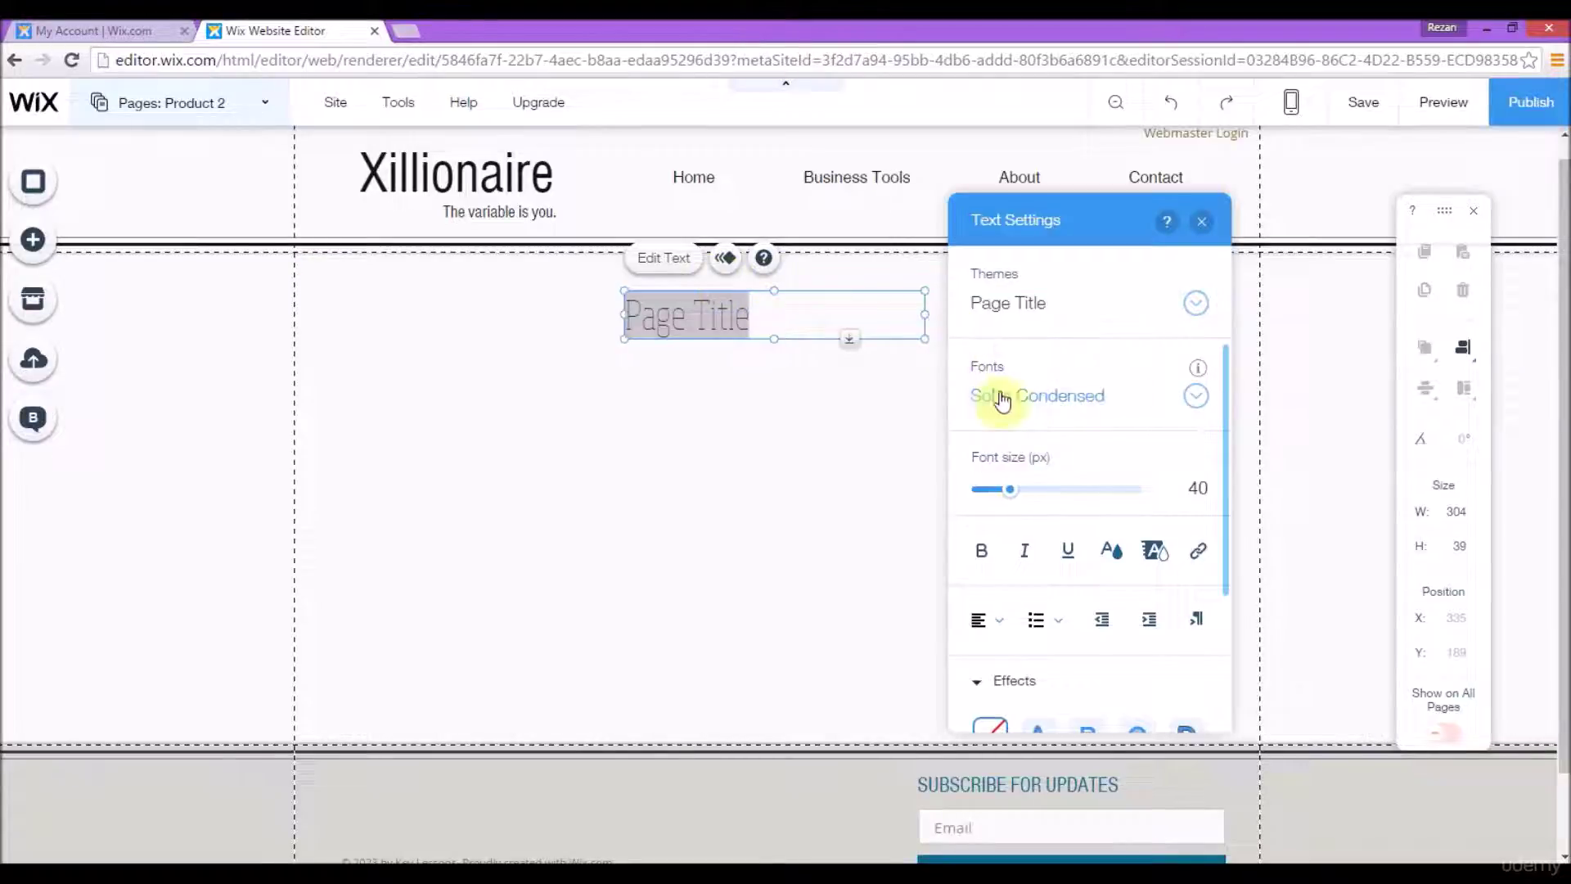
click(1196, 397)
drag(1243, 760, 1254, 704)
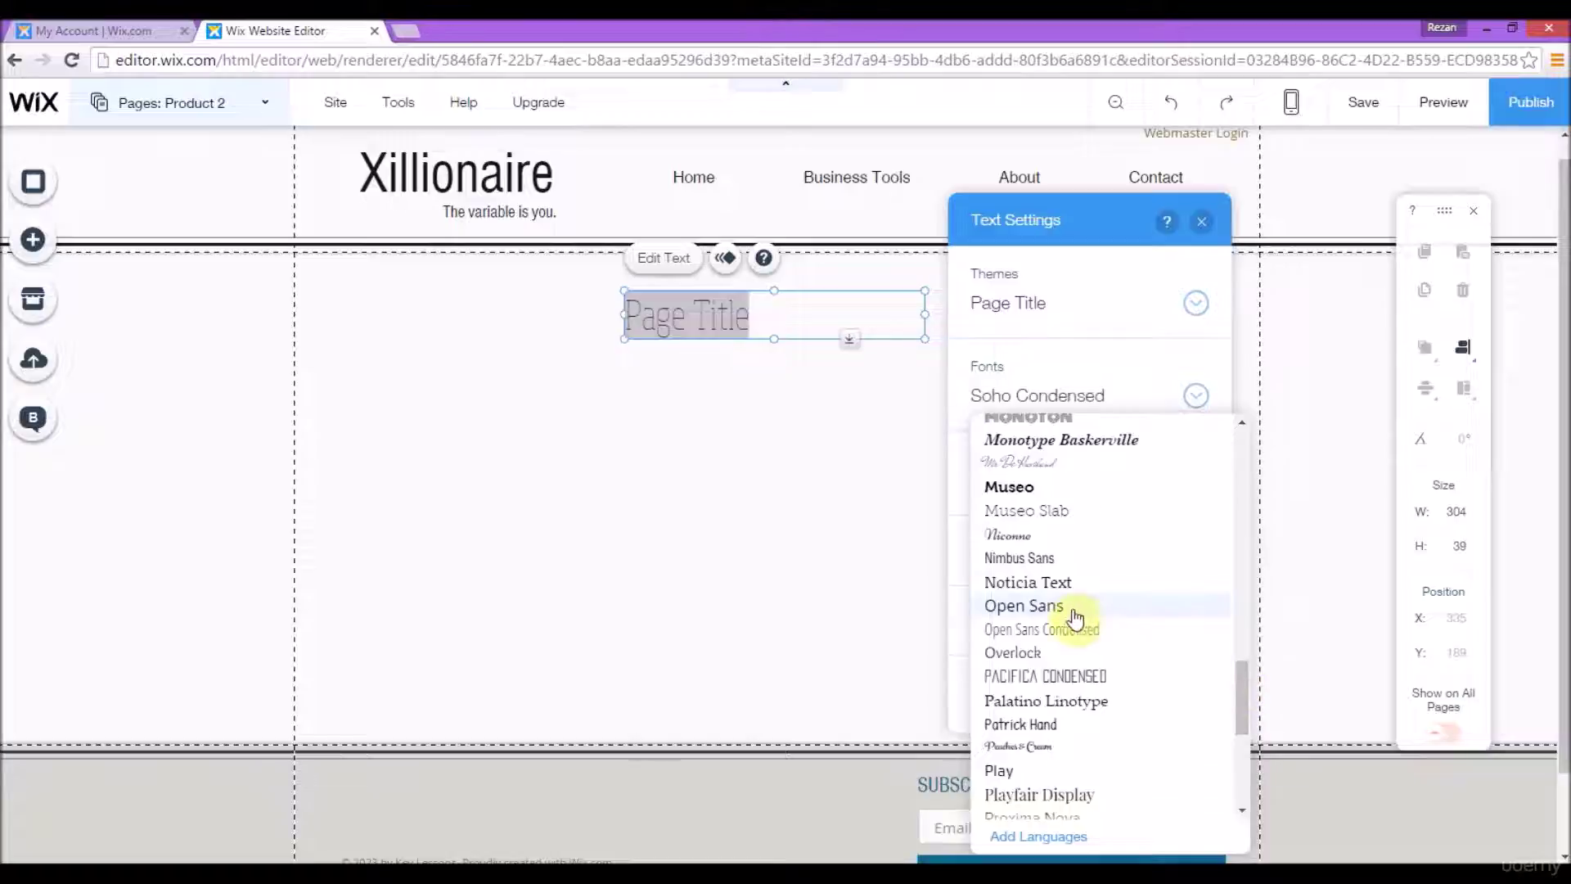
click(1034, 559)
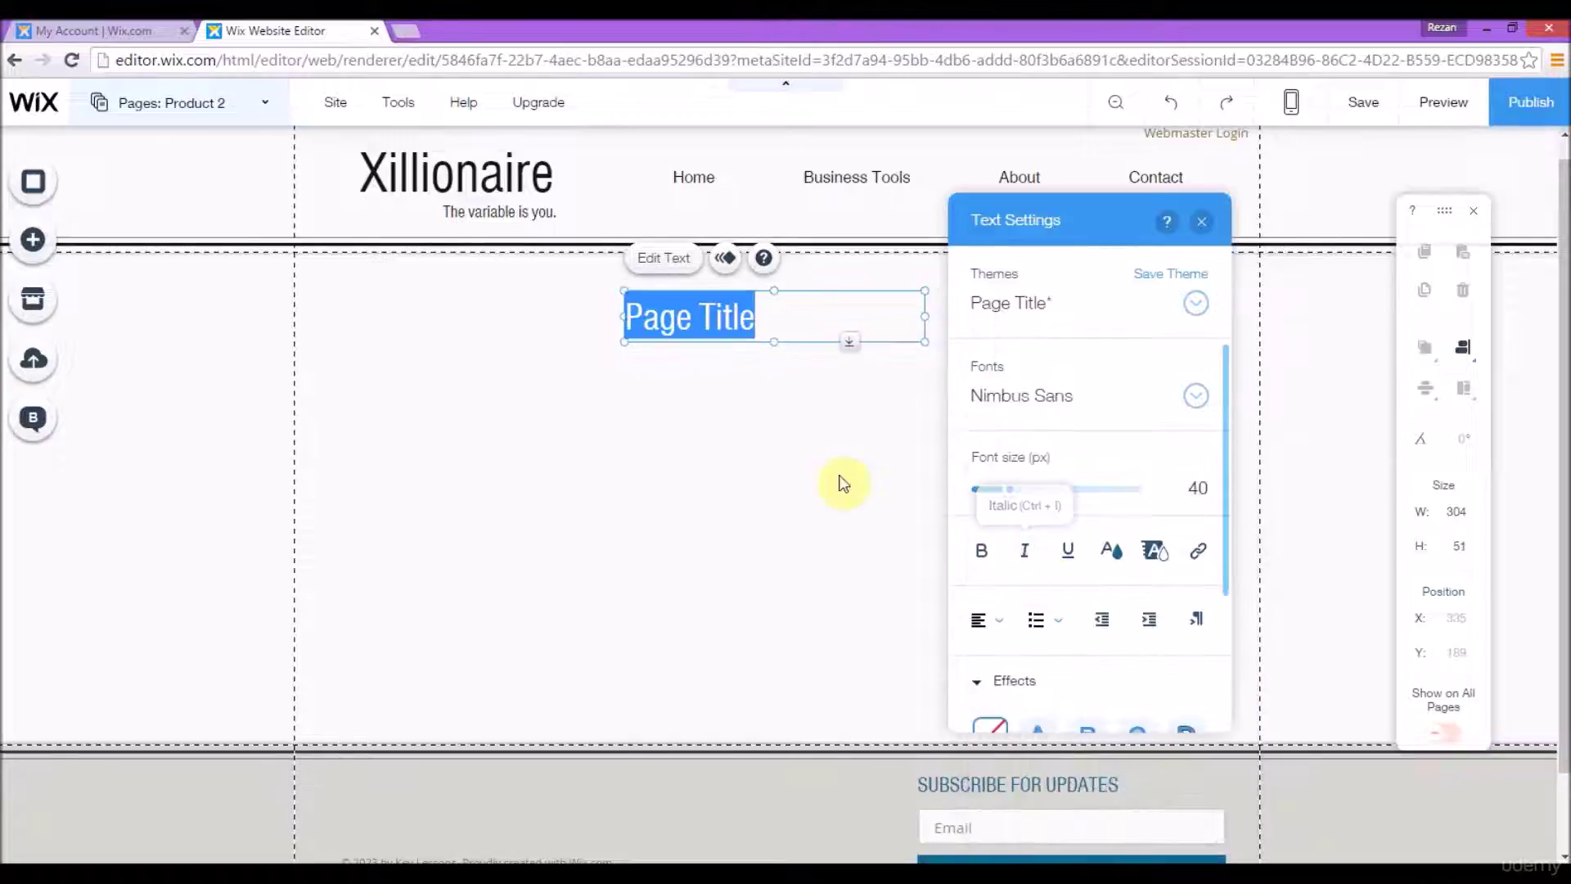
- Set the font size of the whole Page Title text to 60 px
click(767, 319)
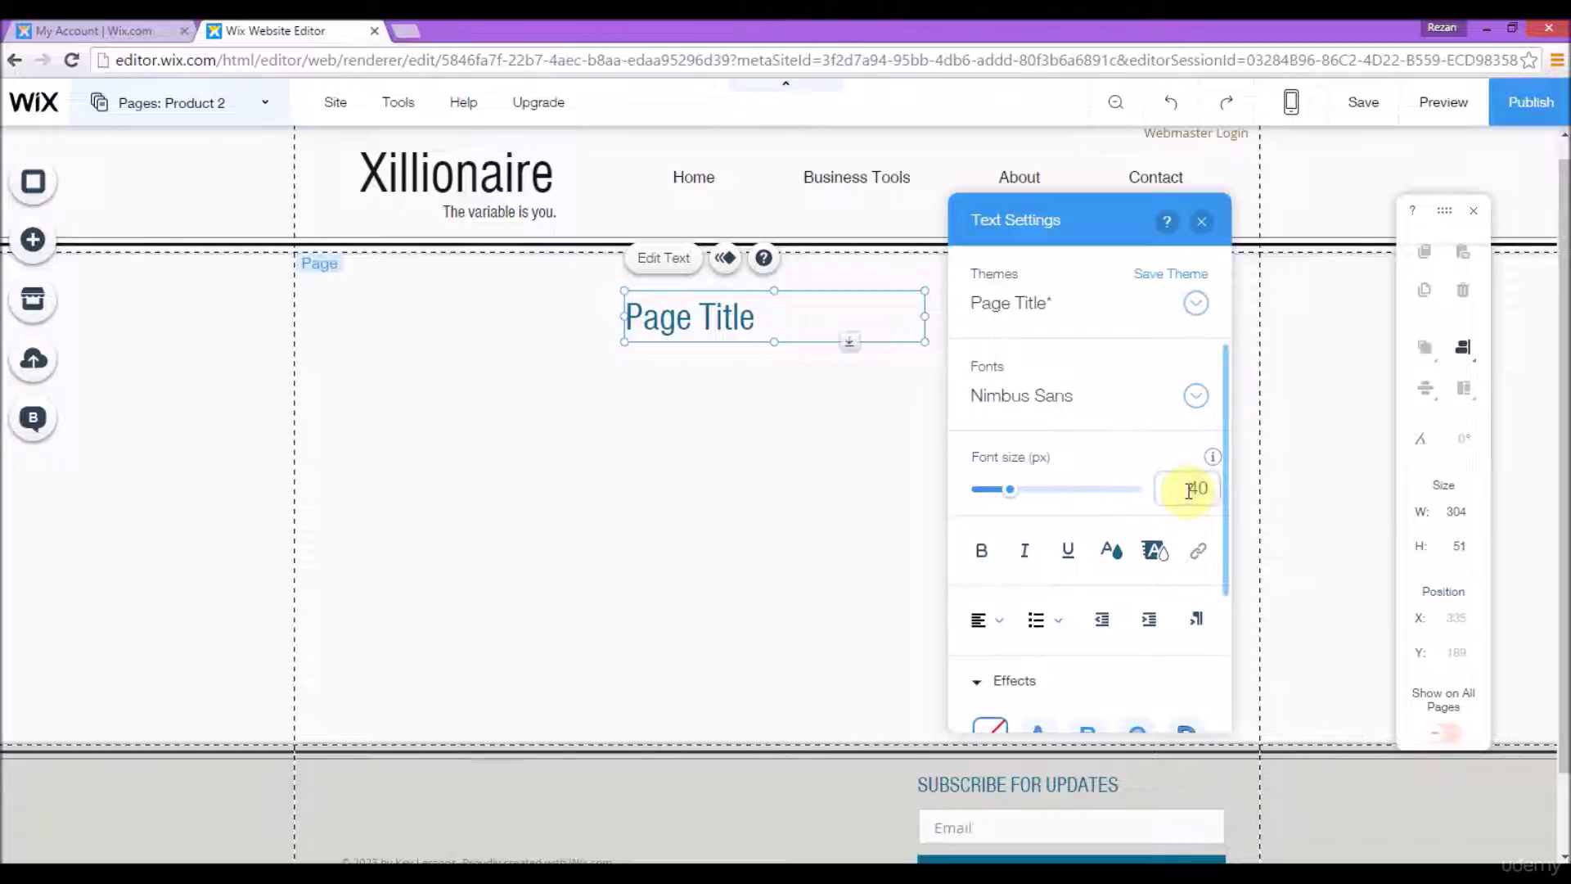
key(Return)
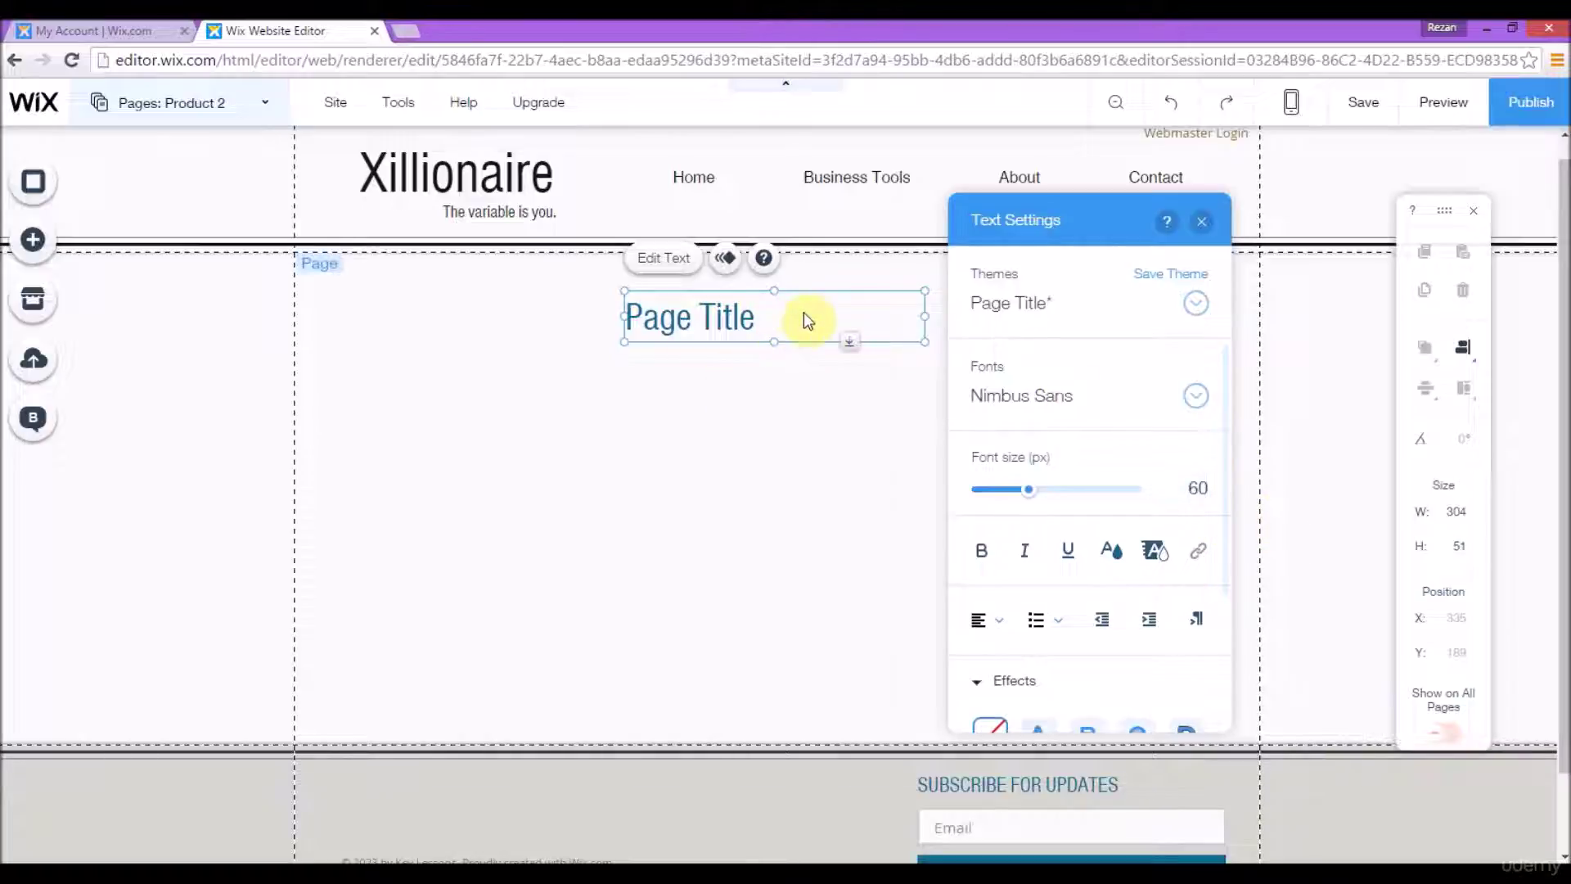
drag(767, 316, 626, 315)
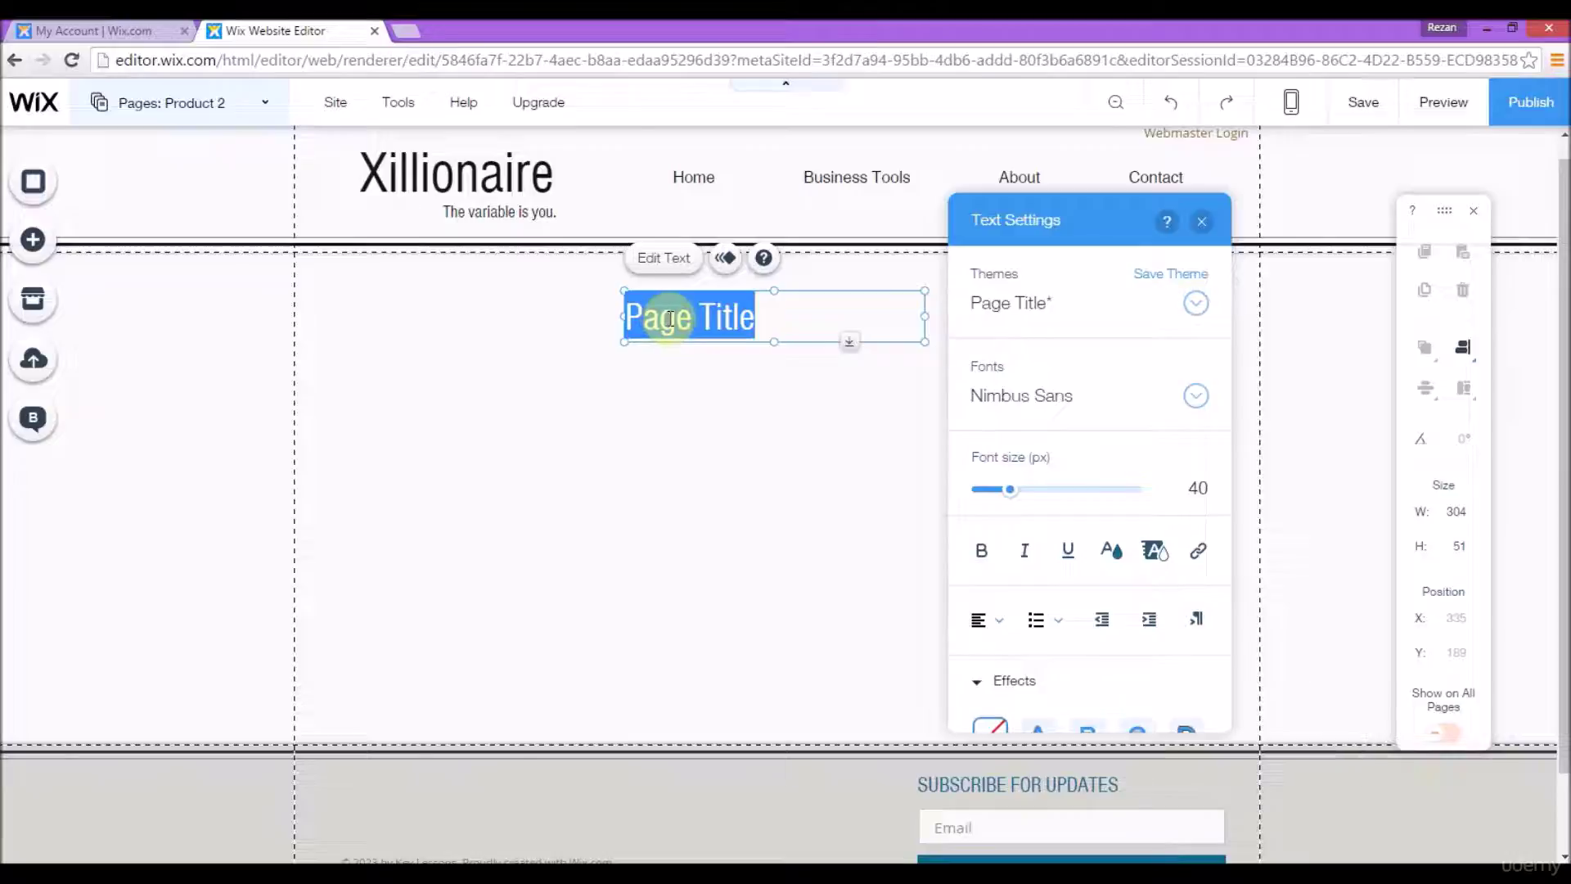
click(1198, 488)
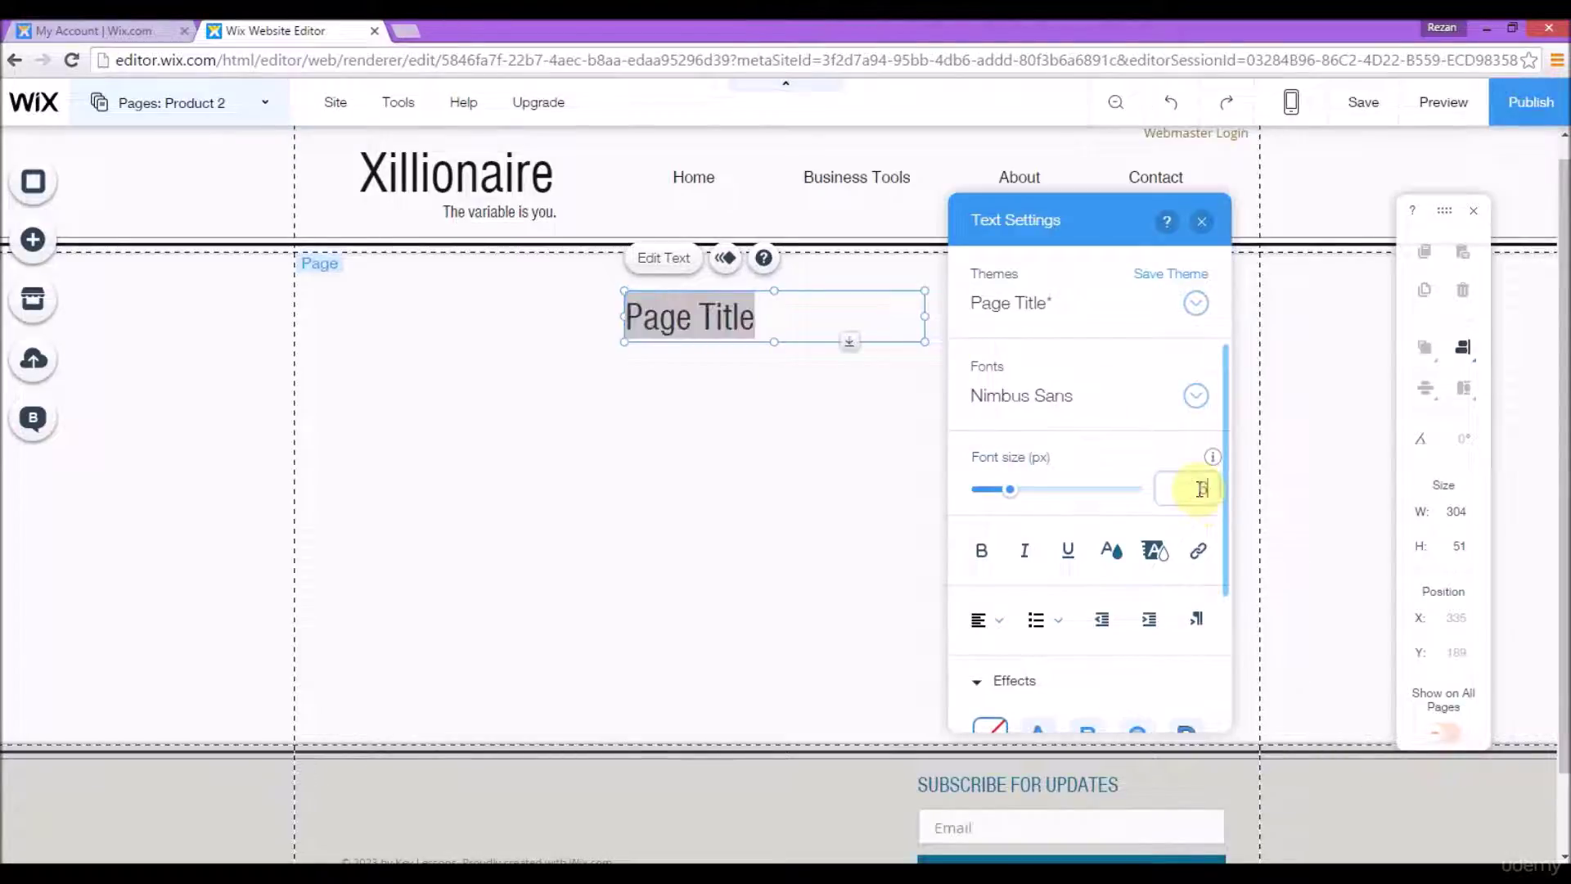
text(60)
key(Return)
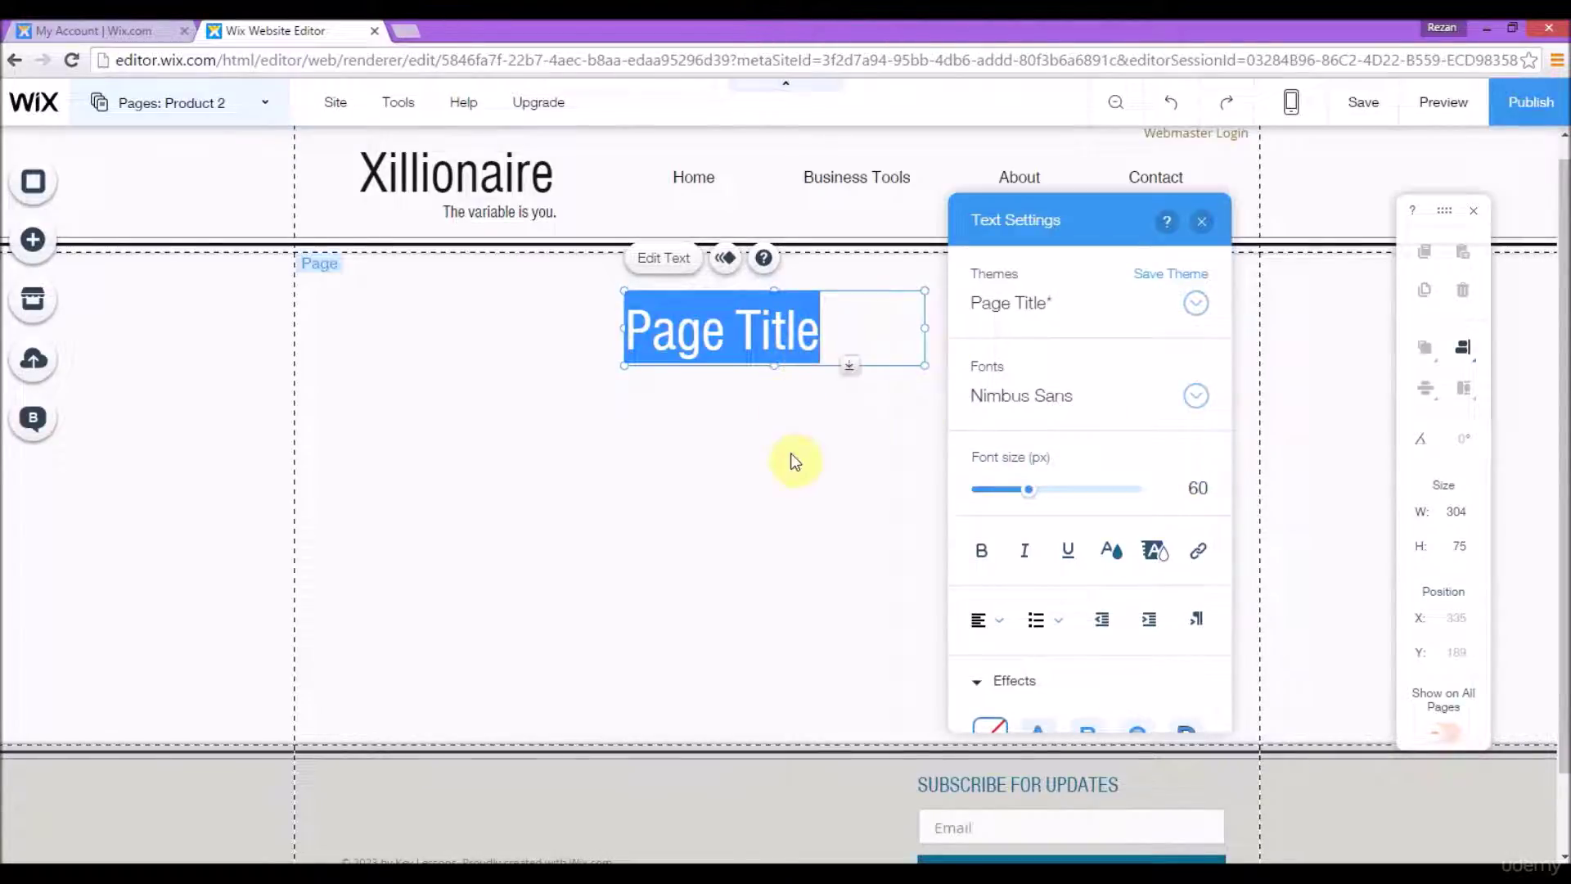
- Narrow the title's text box to about 210 wide and centre it under the header at about X 385, Y 173
click(778, 335)
click(784, 334)
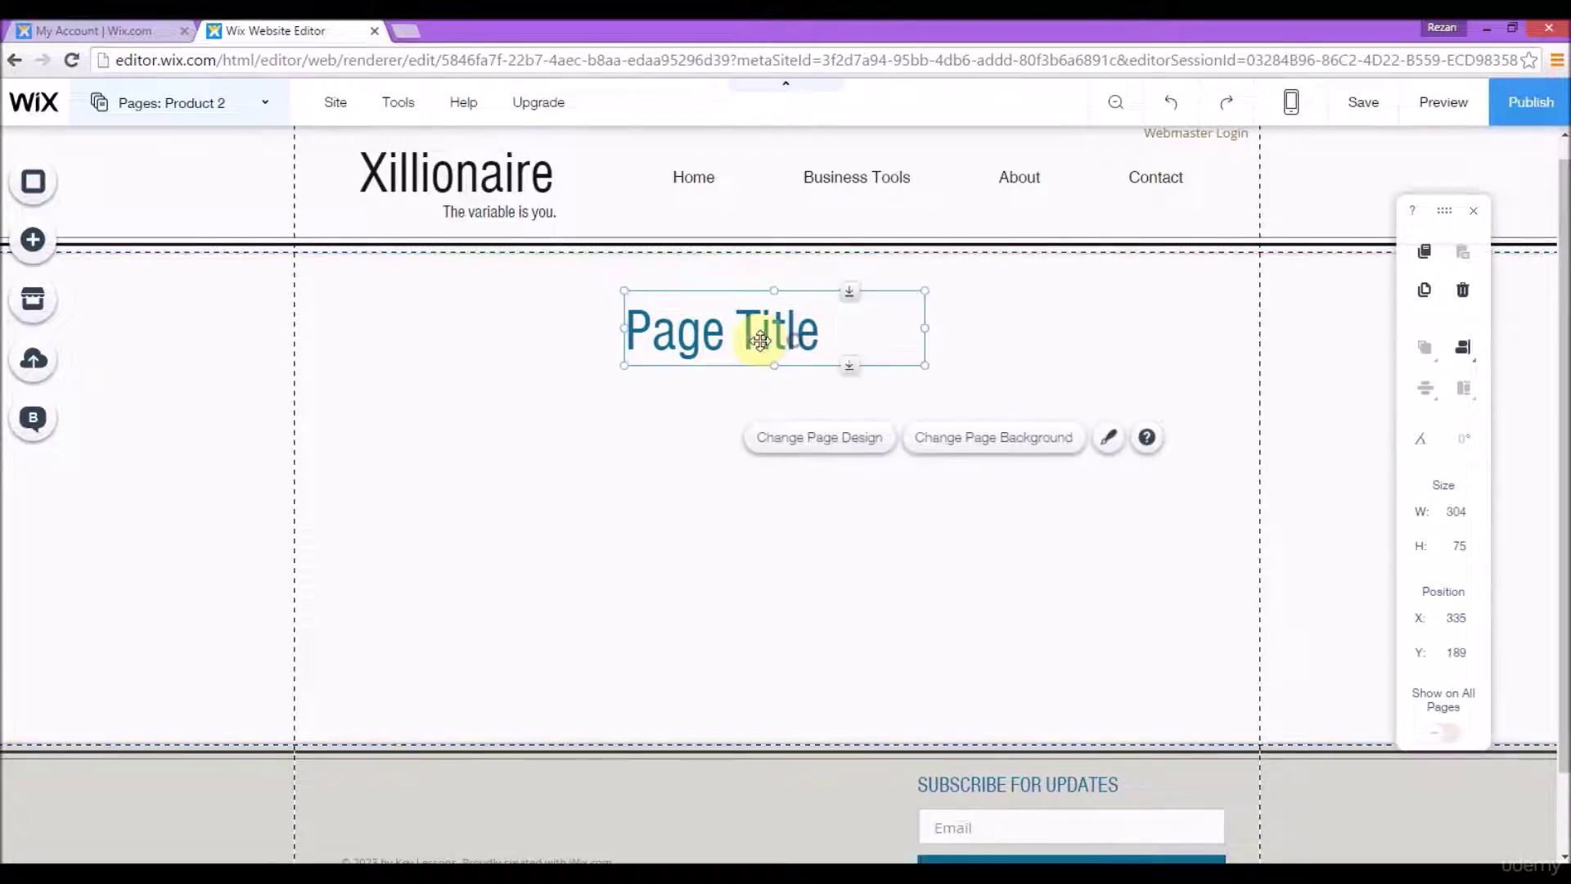
drag(749, 334, 784, 330)
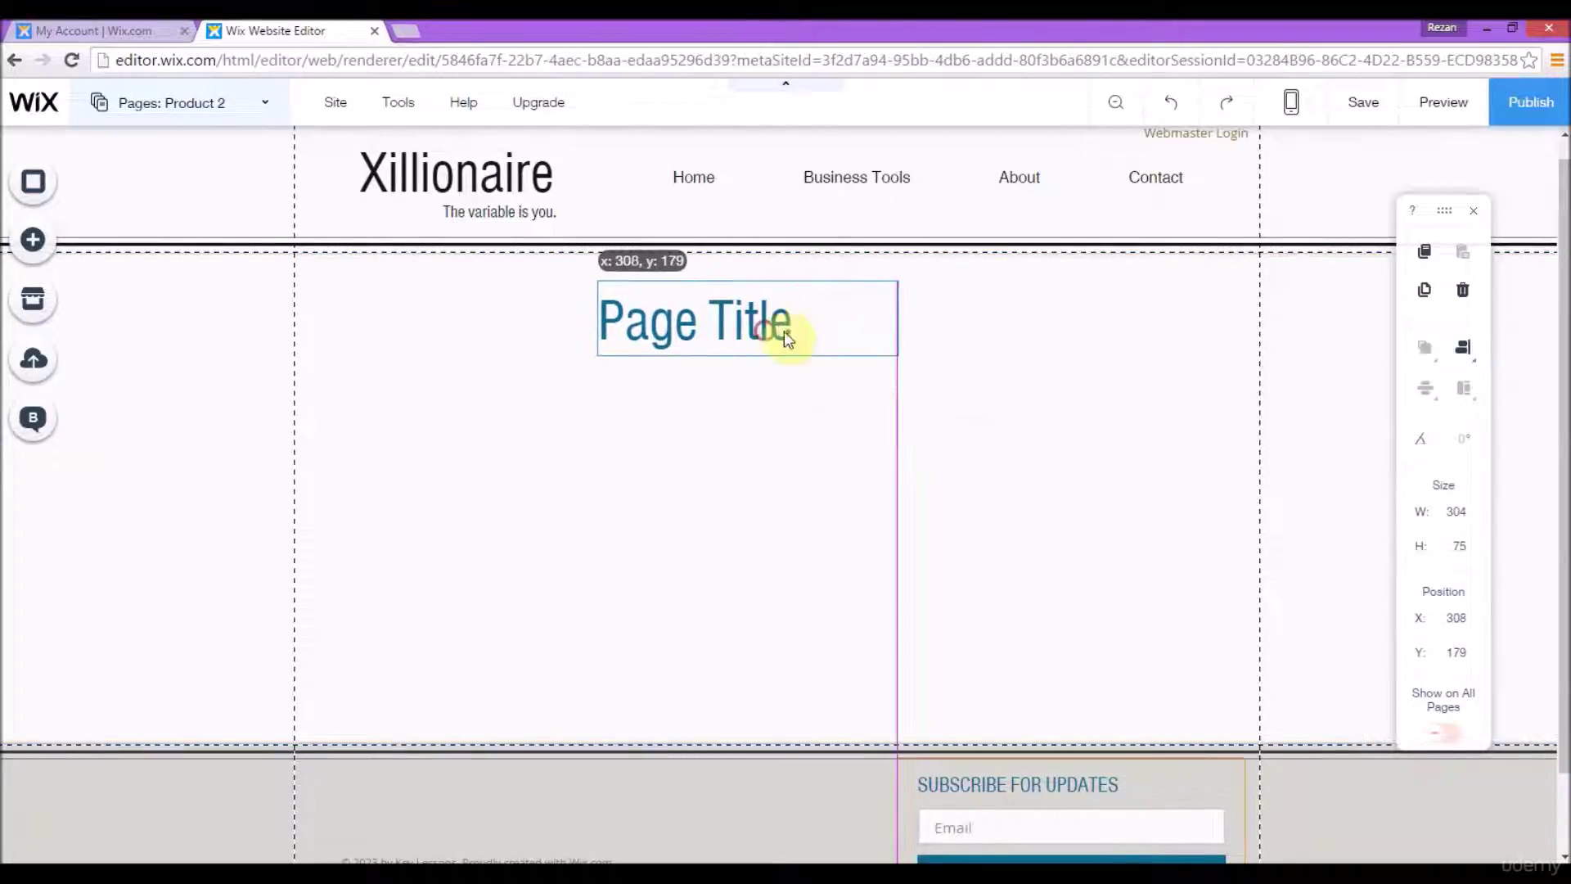
drag(900, 317, 802, 321)
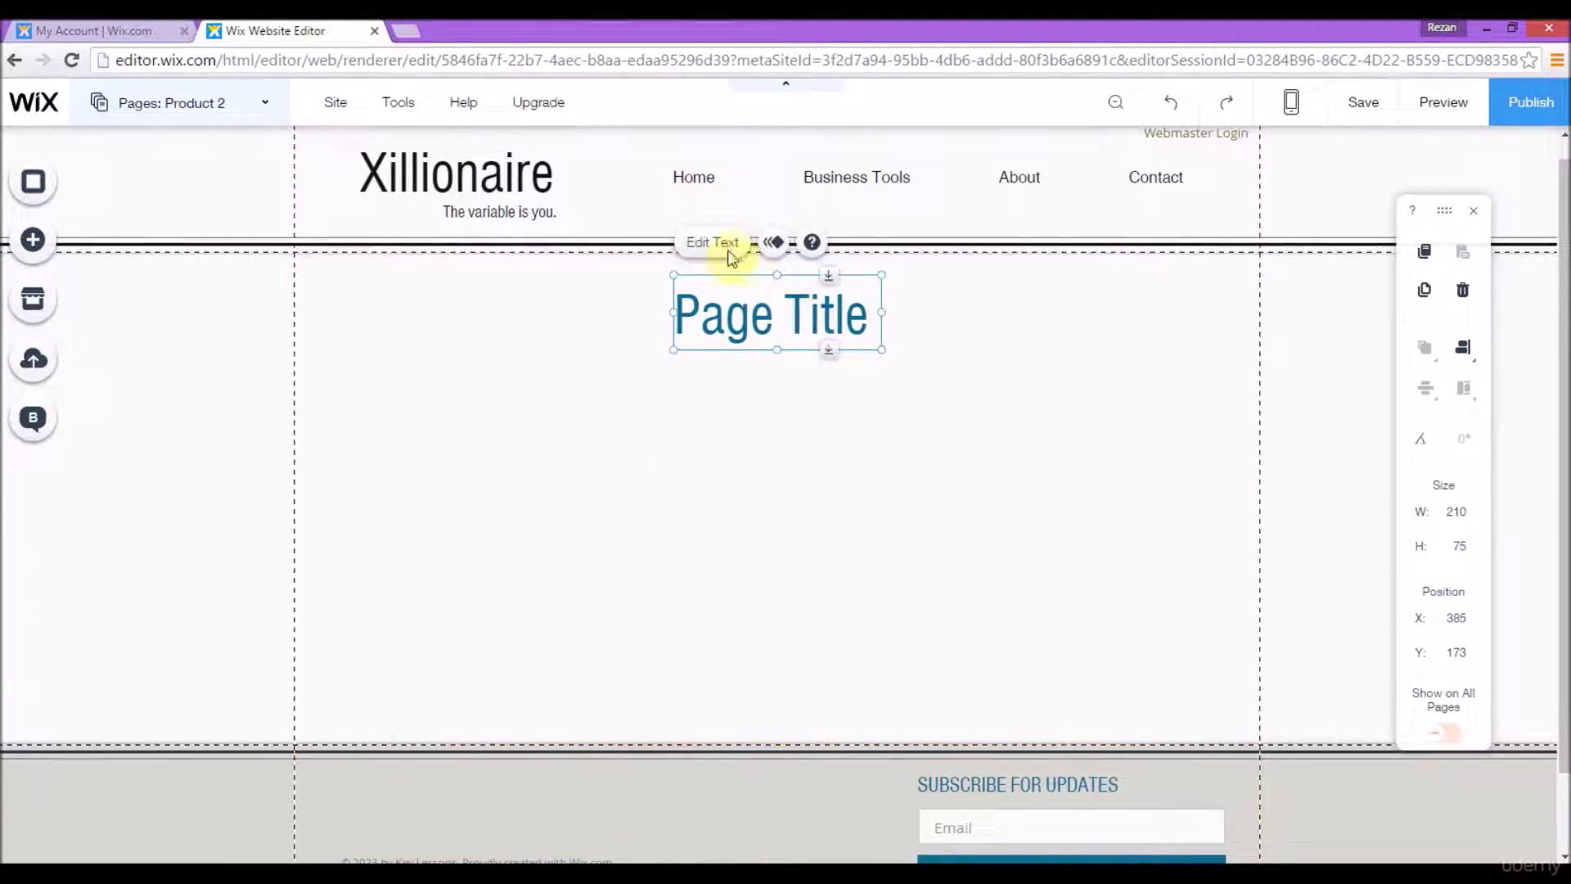
- Add the first themed paragraph text element to the page below the title
click(34, 245)
click(107, 214)
click(111, 193)
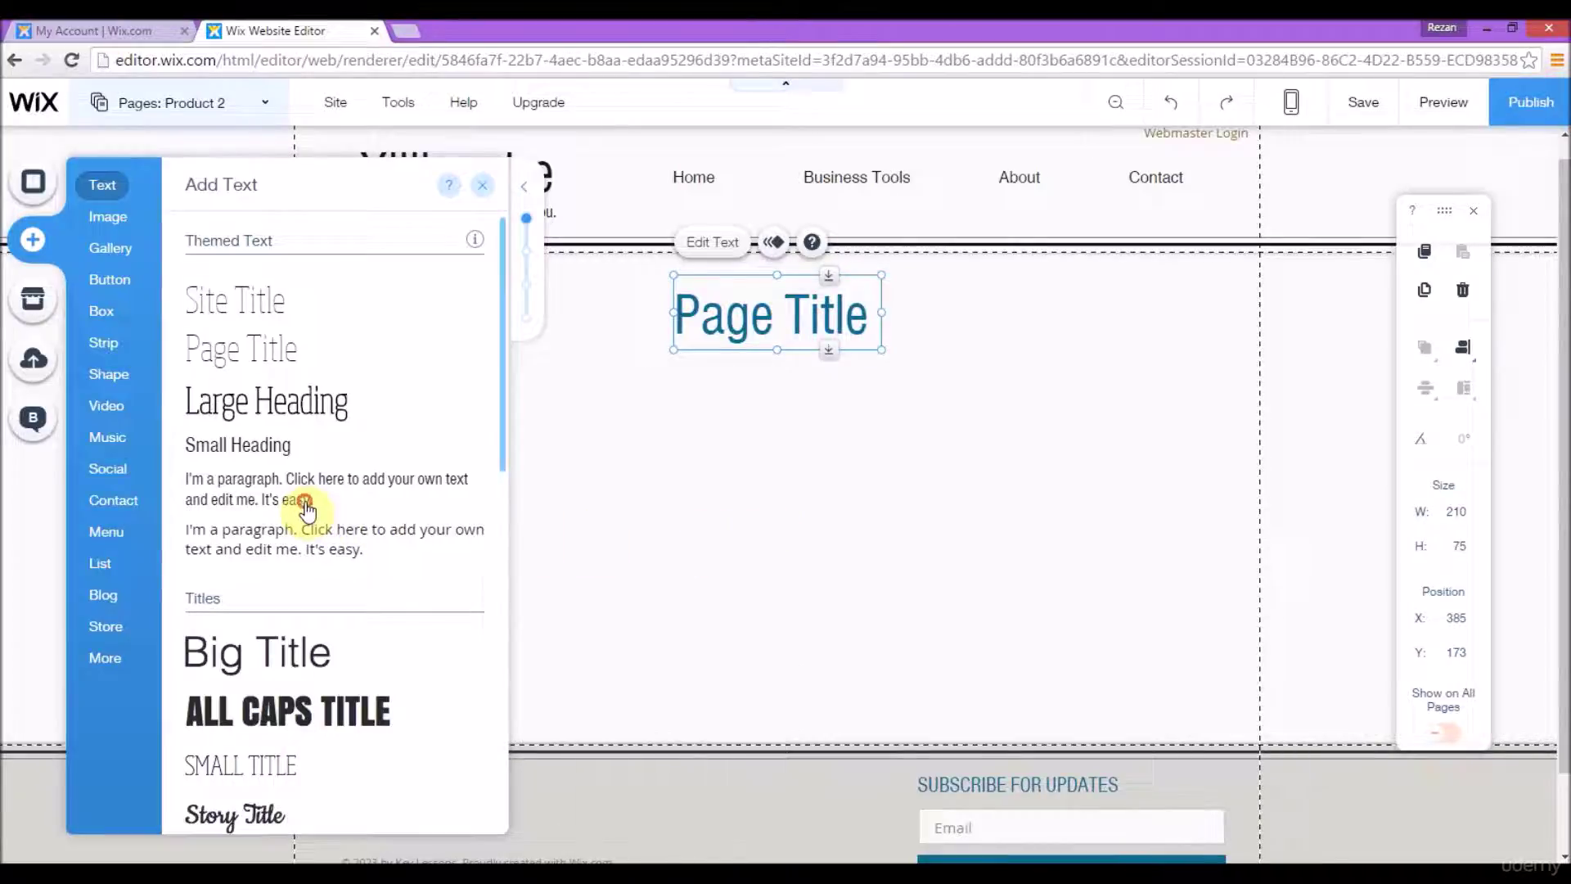
click(325, 489)
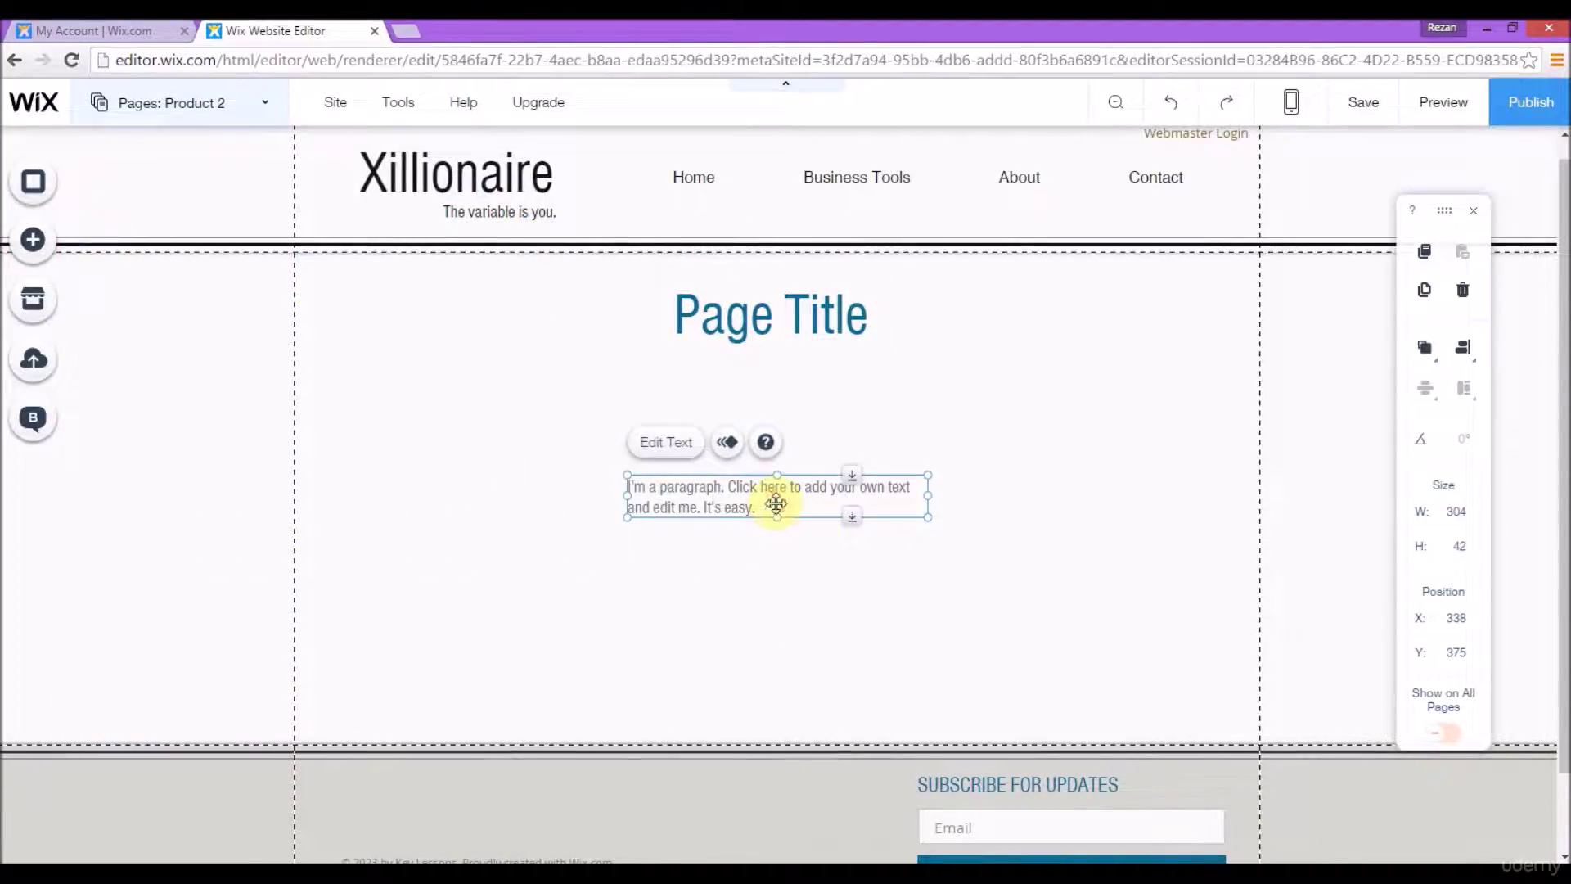
click(38, 241)
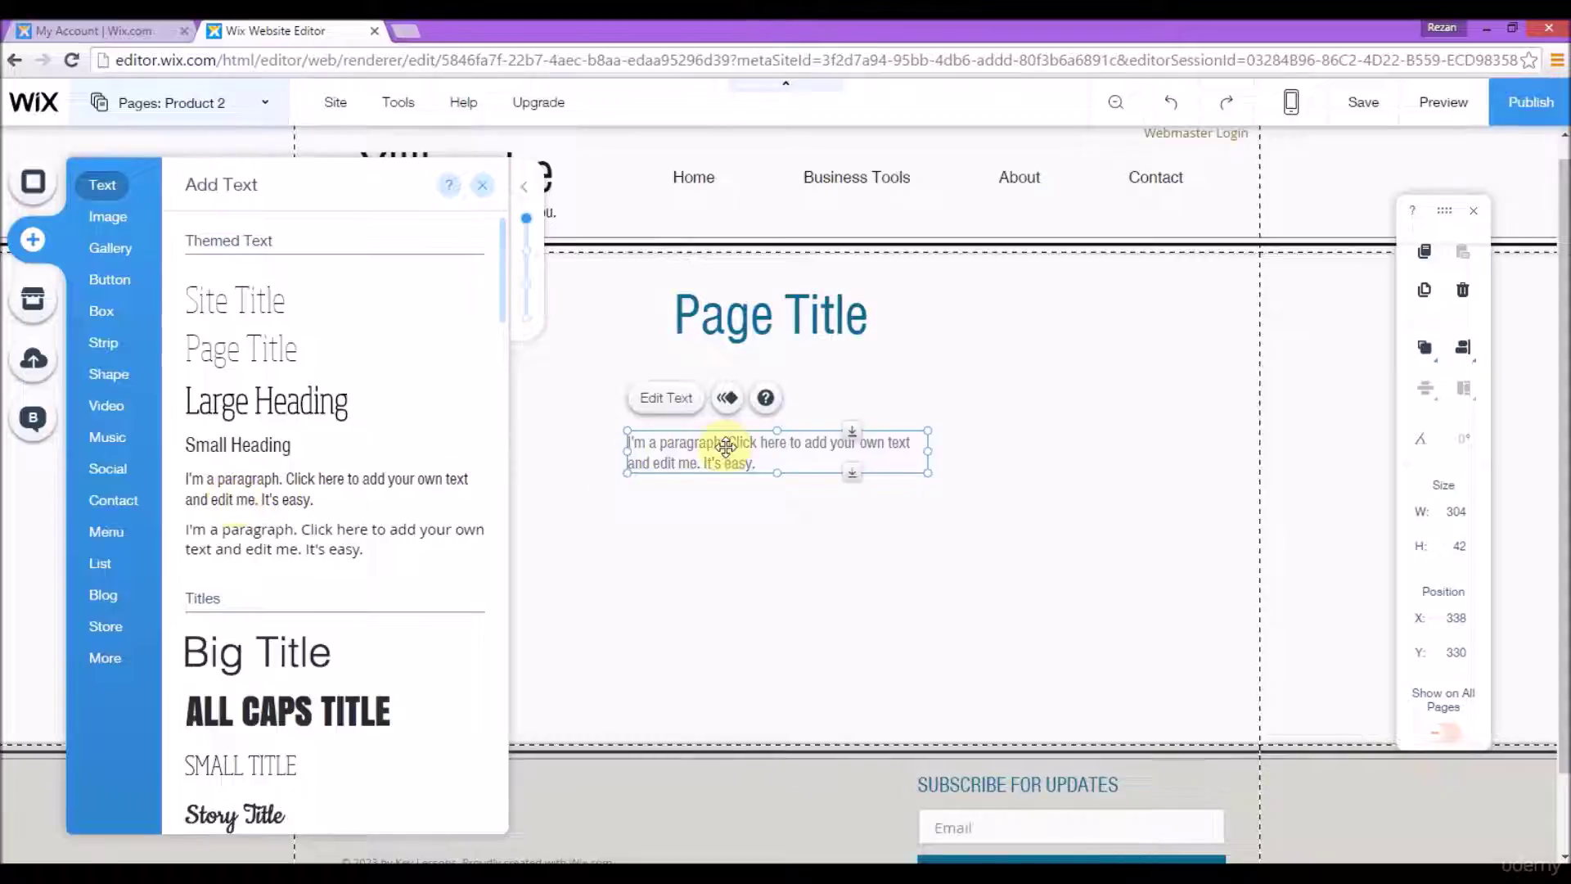
- Move the paragraph box to about X 35, Y 277 and enlarge it to about 911 wide by 354 high
drag(725, 447, 421, 393)
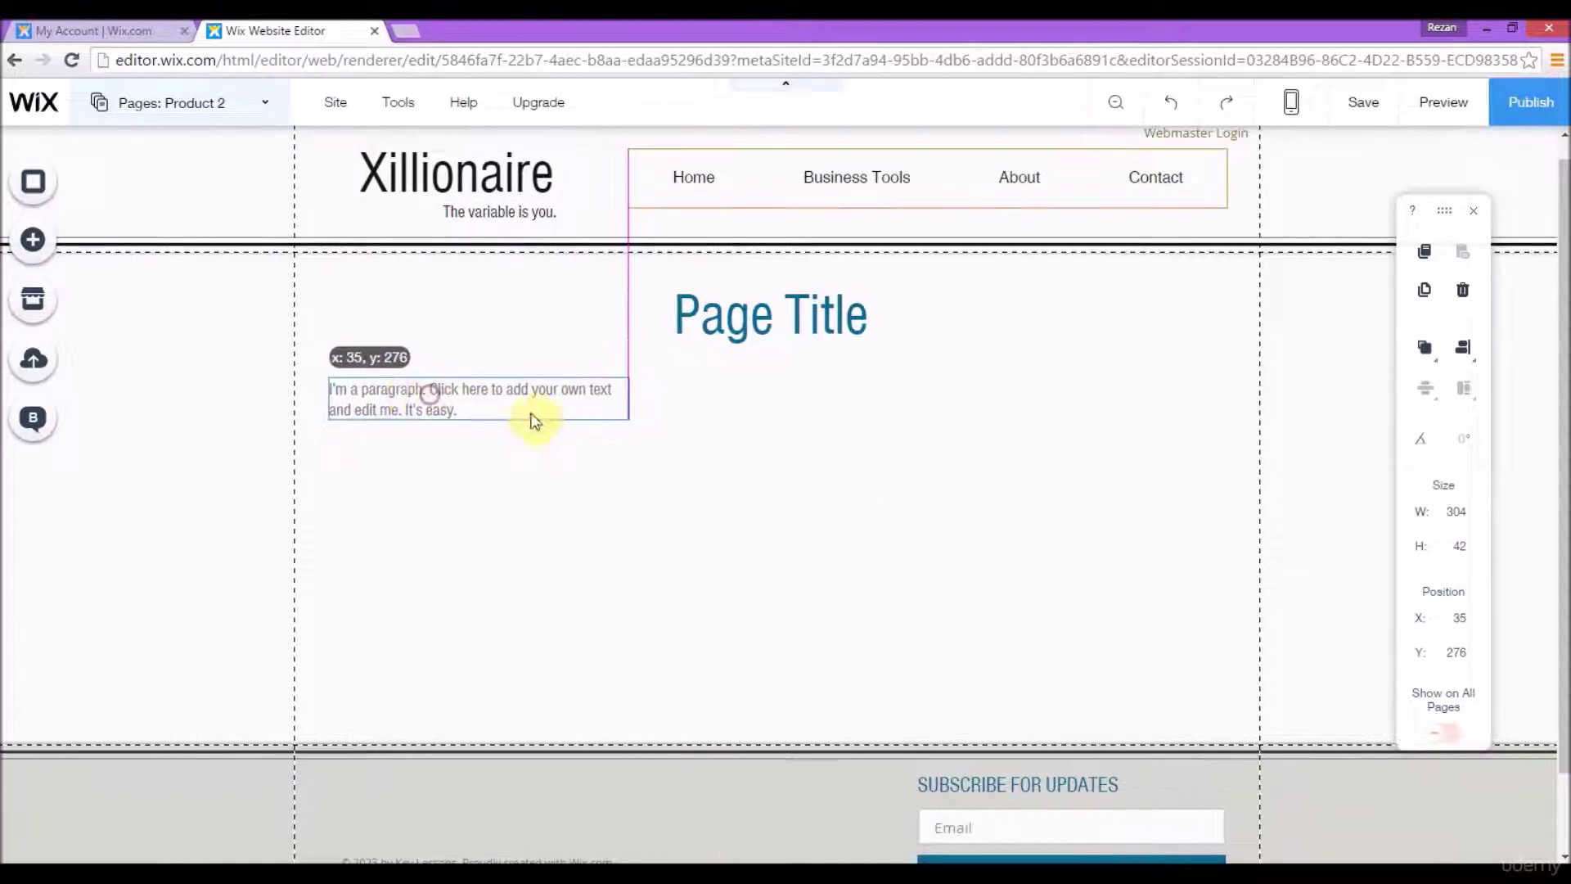
drag(634, 399, 1237, 404)
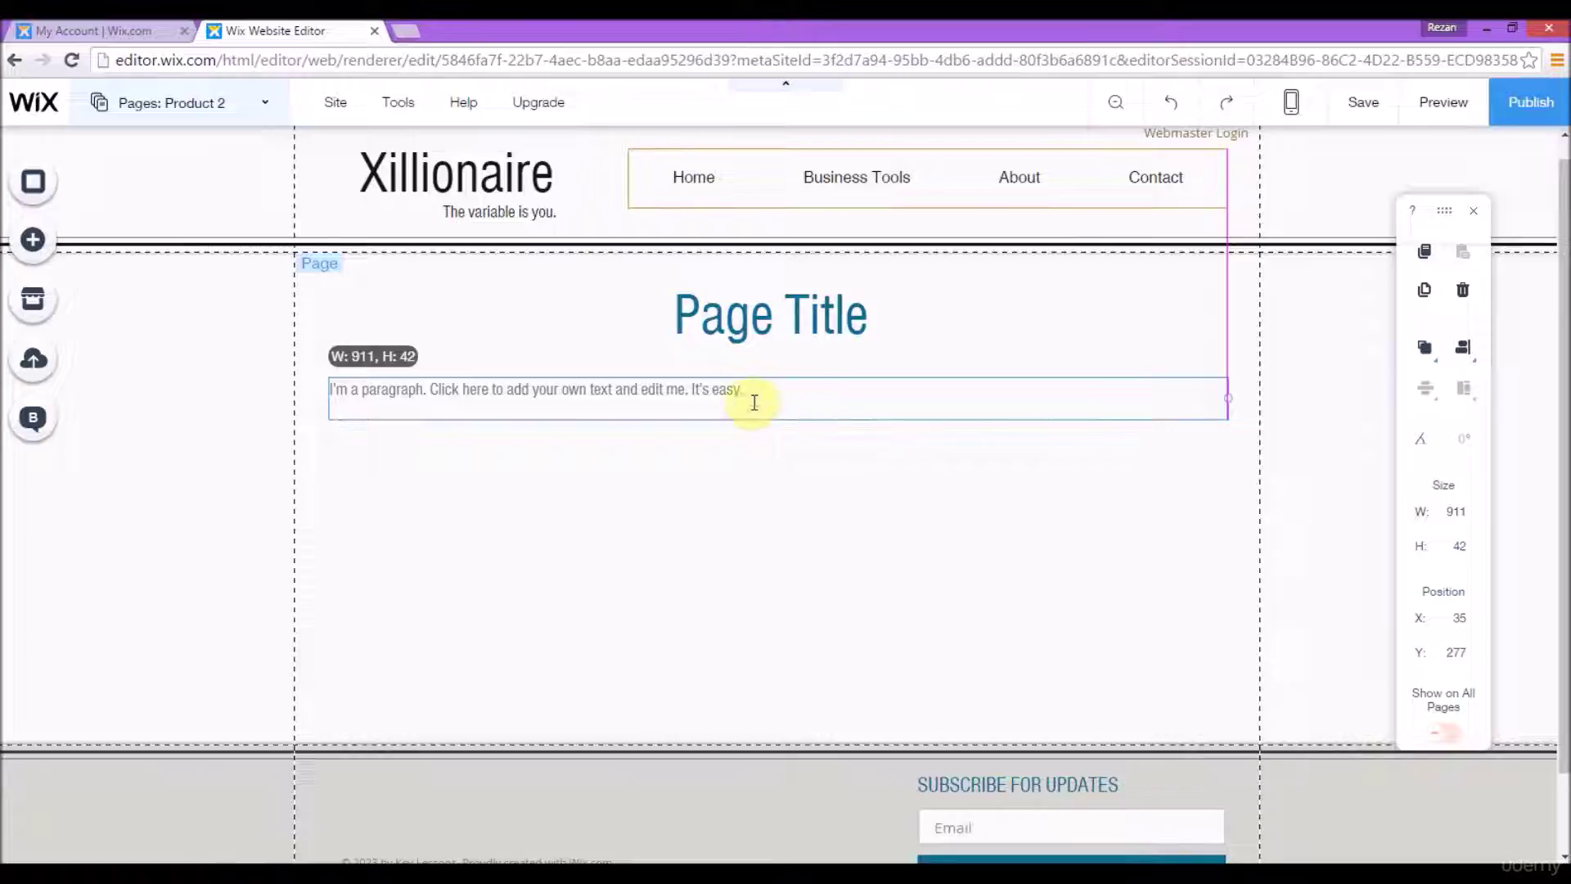
drag(778, 421, 786, 728)
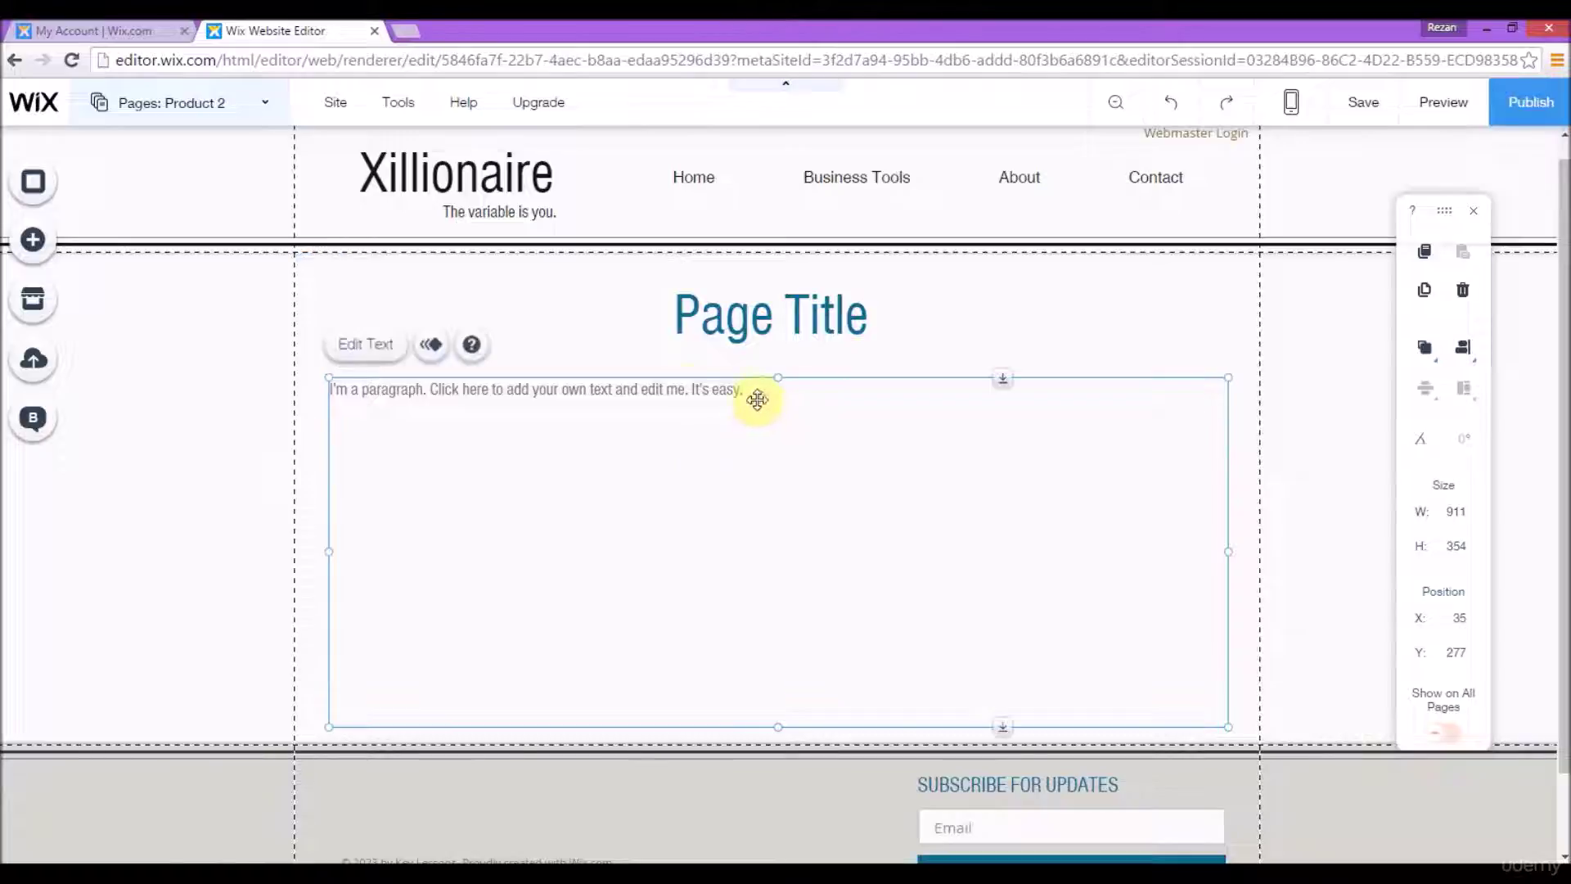
- Set the font size of all the paragraph text to 30 px
click(364, 355)
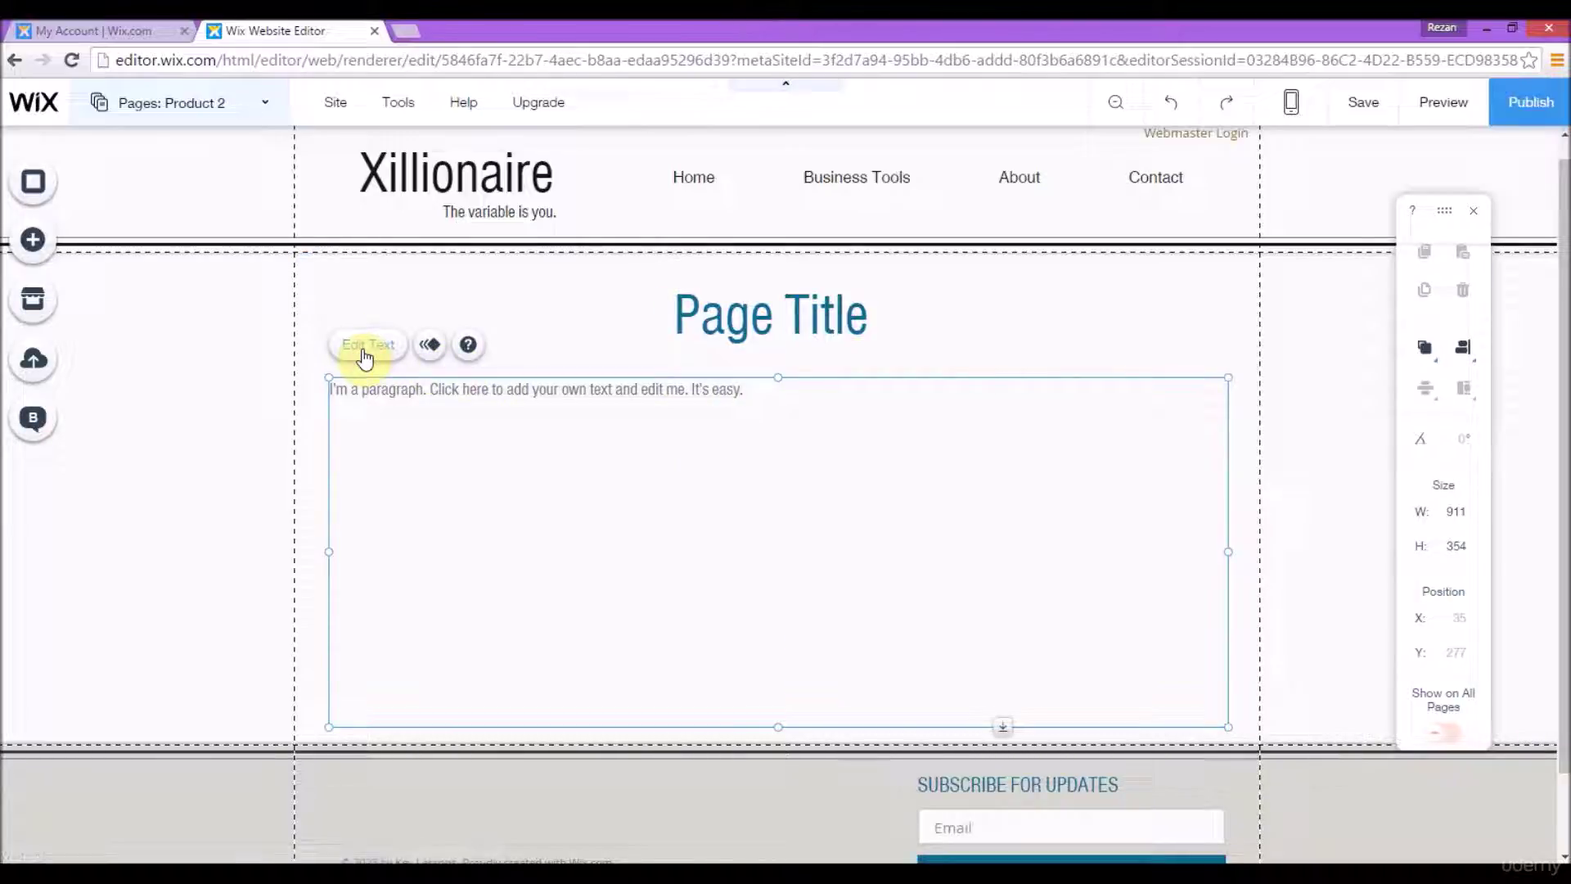
click(400, 344)
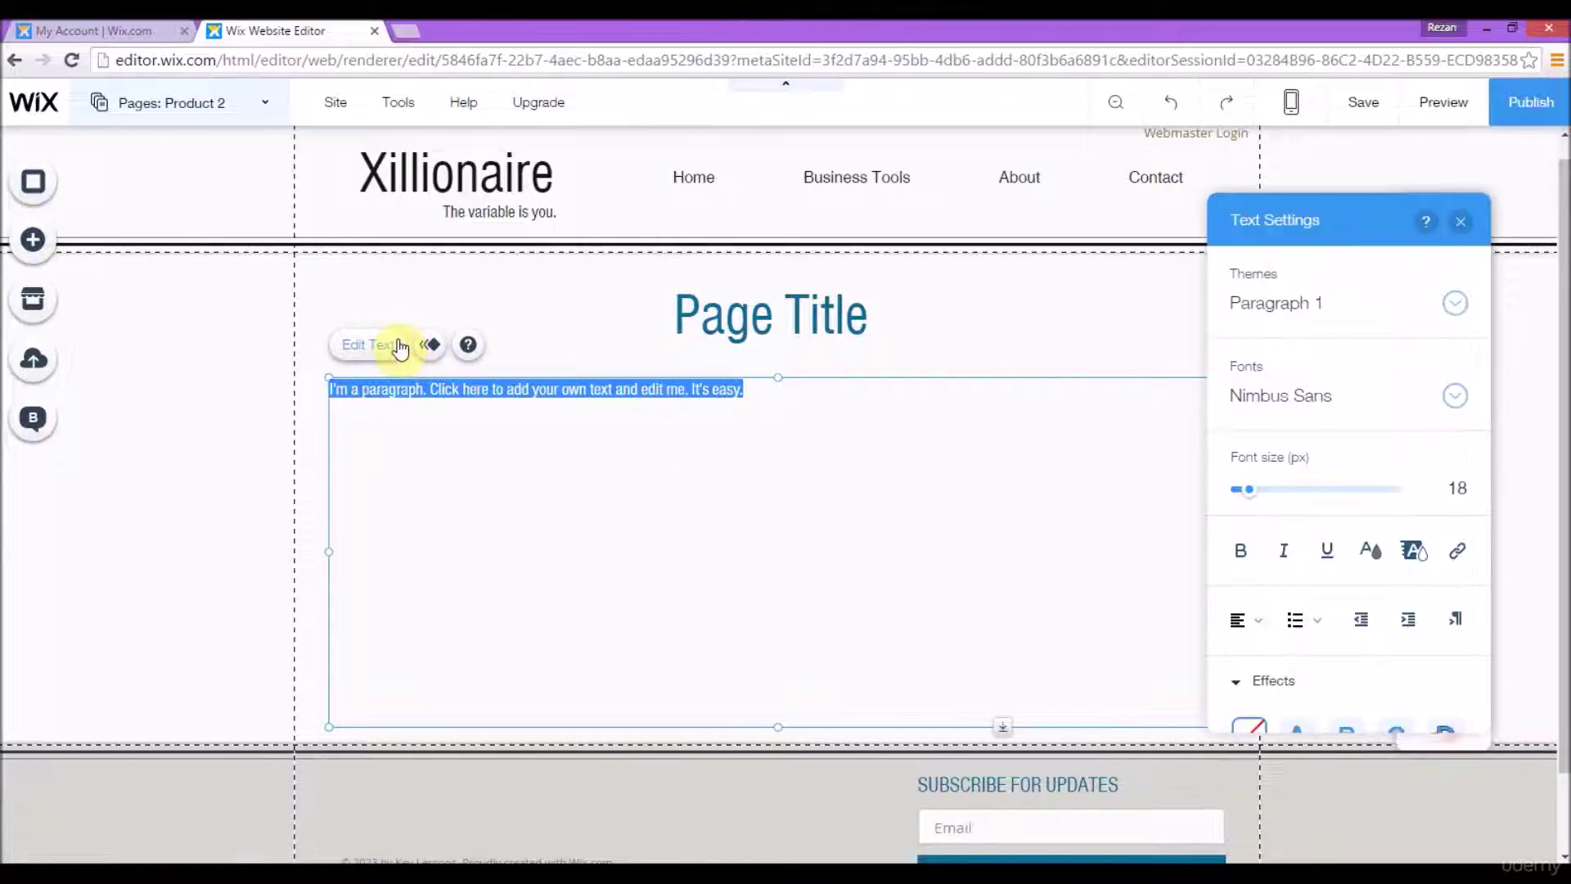
click(851, 403)
drag(800, 391, 327, 395)
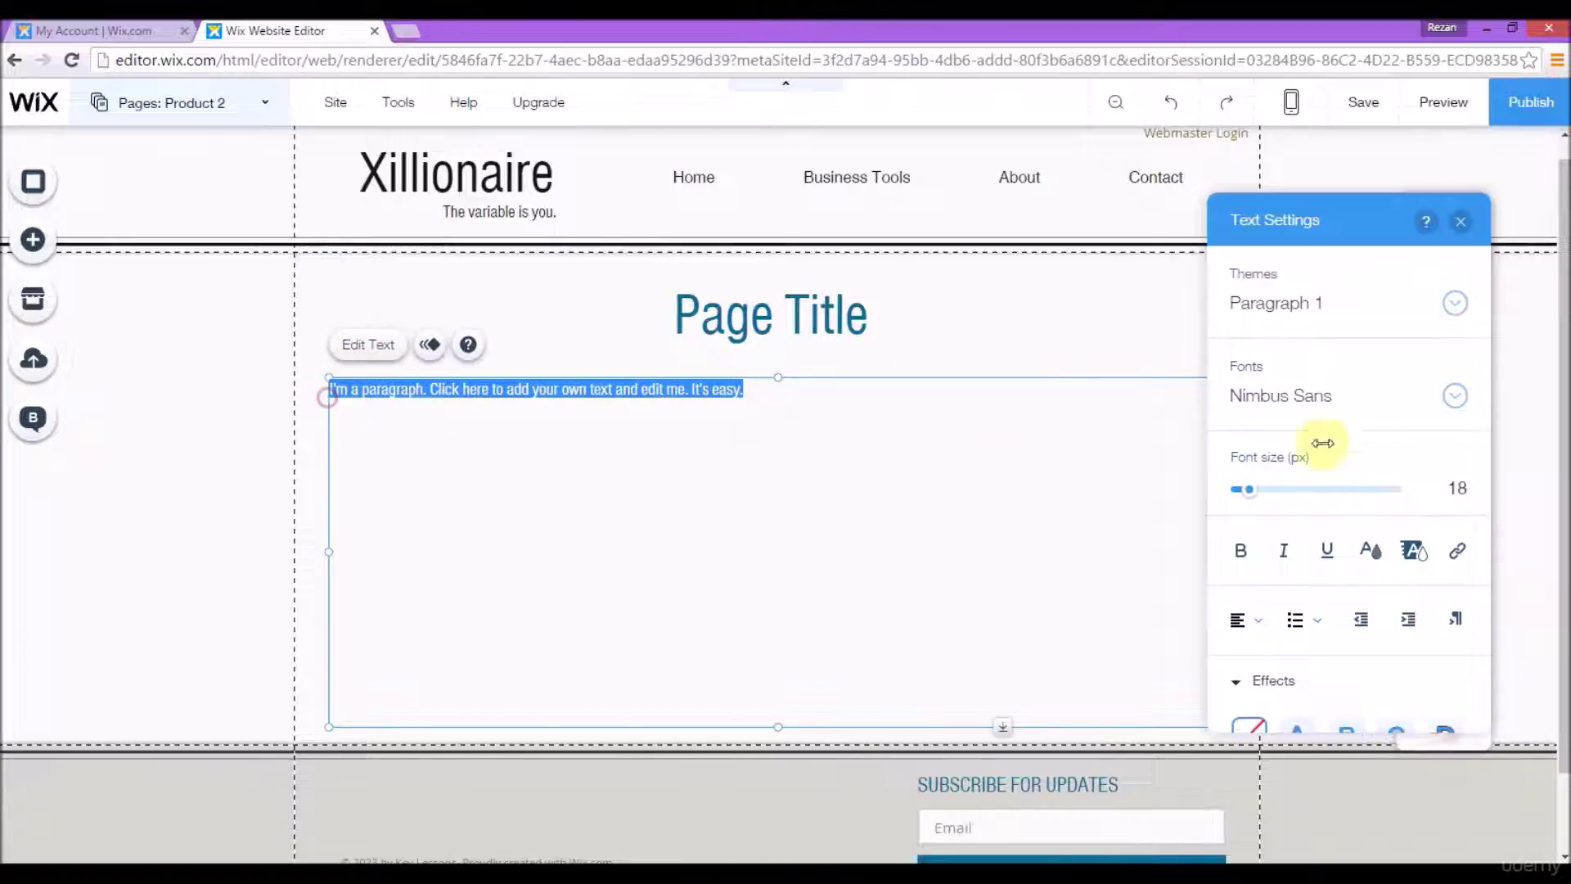
click(1471, 487)
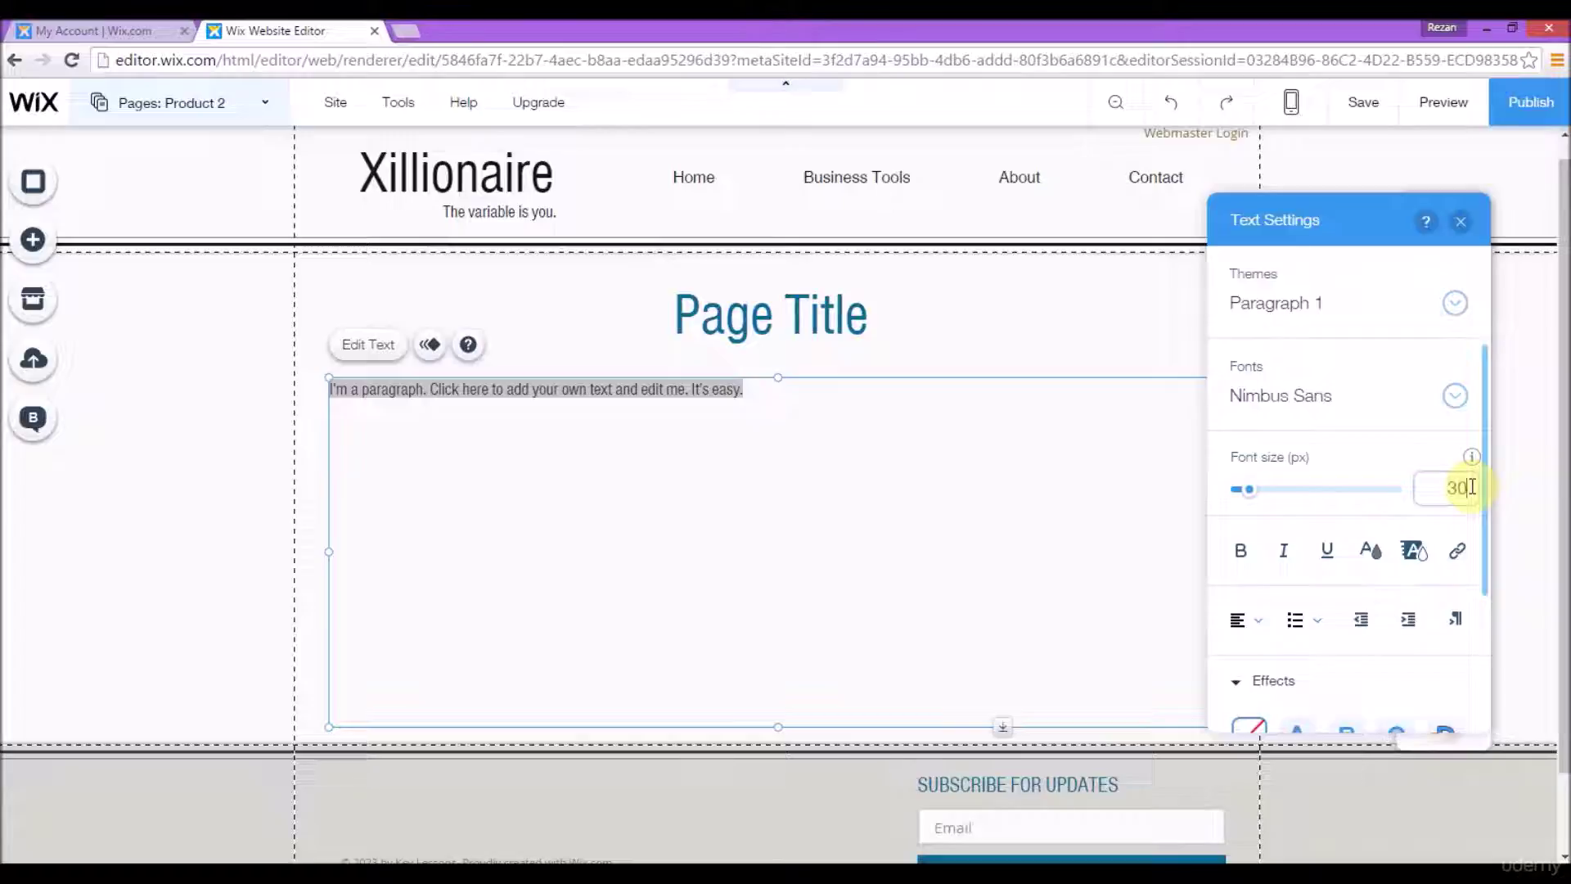
text(30)
key(Return)
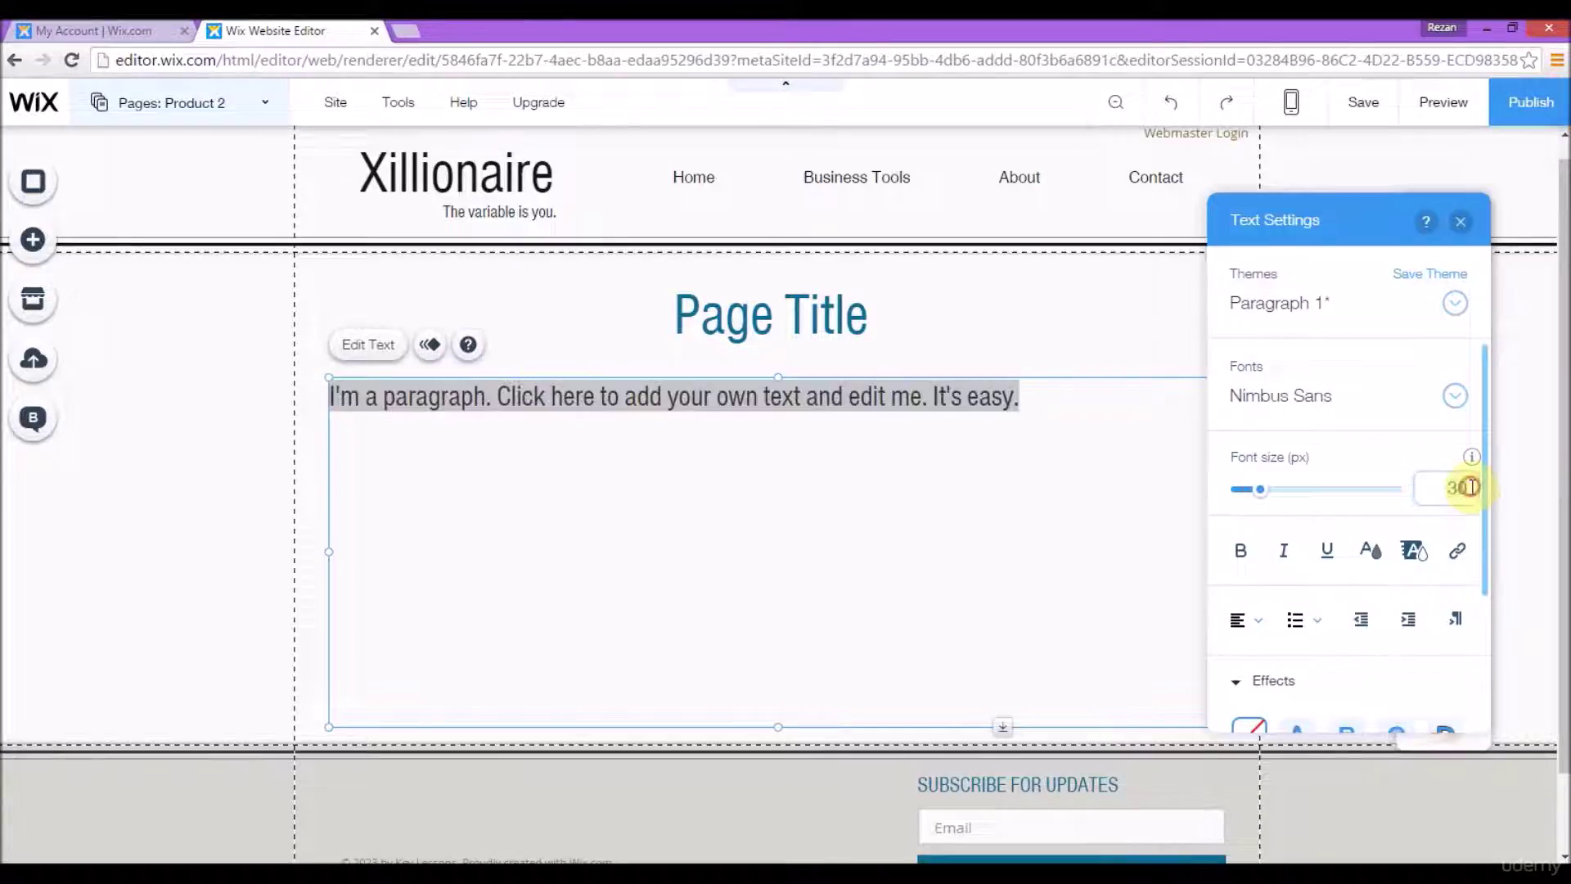
- Add five lines below the paragraph sentence reading "Bullet point 1", "2", "3", "4" and "5"
click(1053, 402)
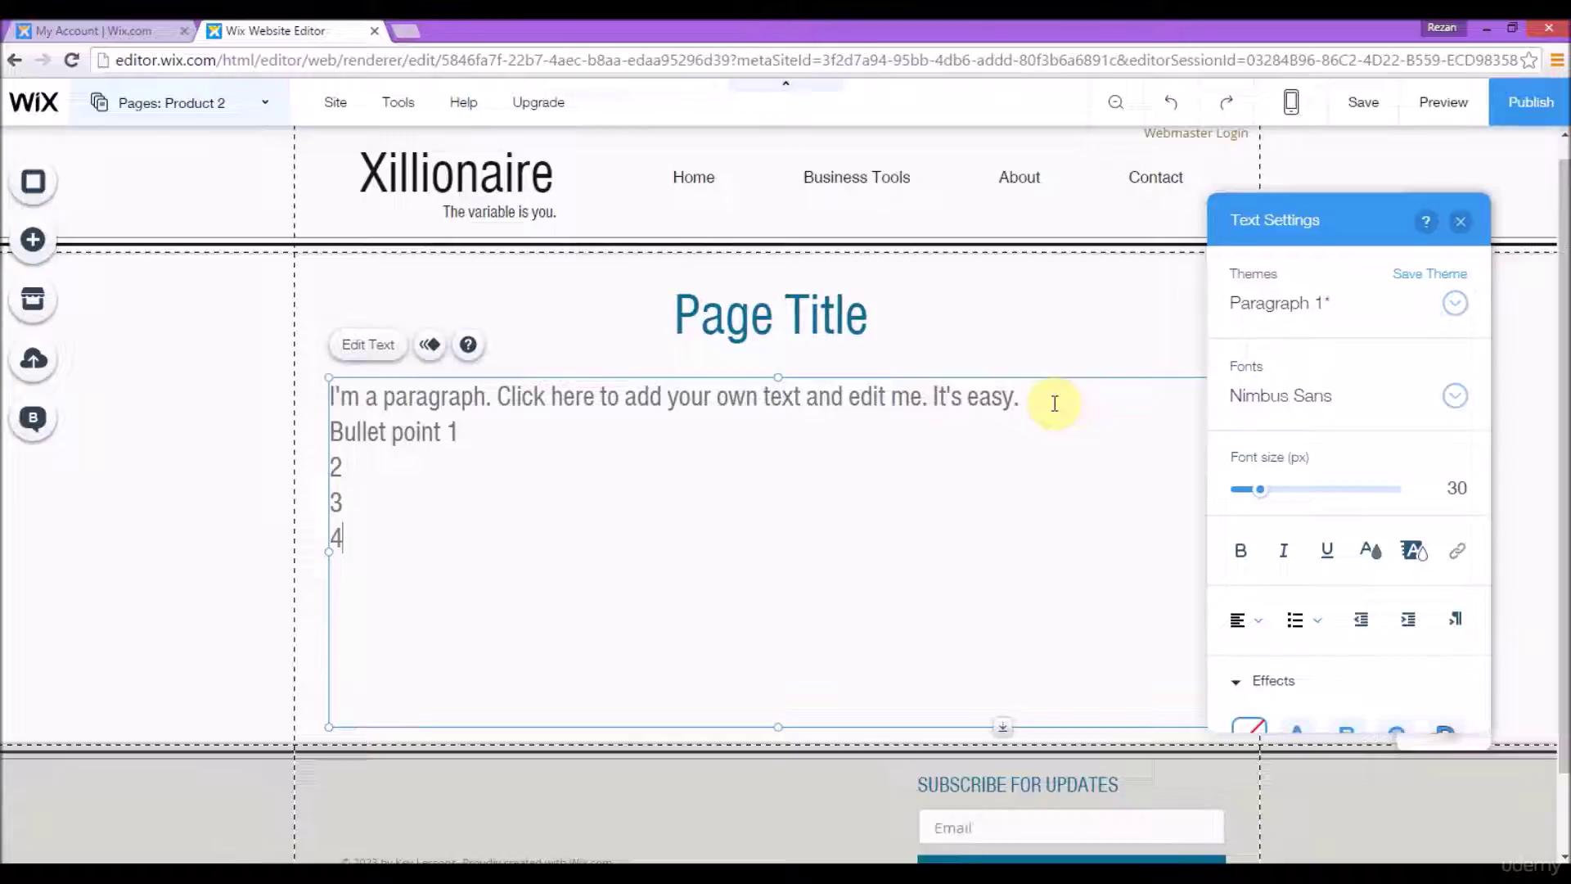
text(5)
- Make all the text in the paragraph box bold and underlined, leaving italic off
drag(397, 586, 301, 389)
click(1240, 557)
click(1281, 564)
click(1284, 564)
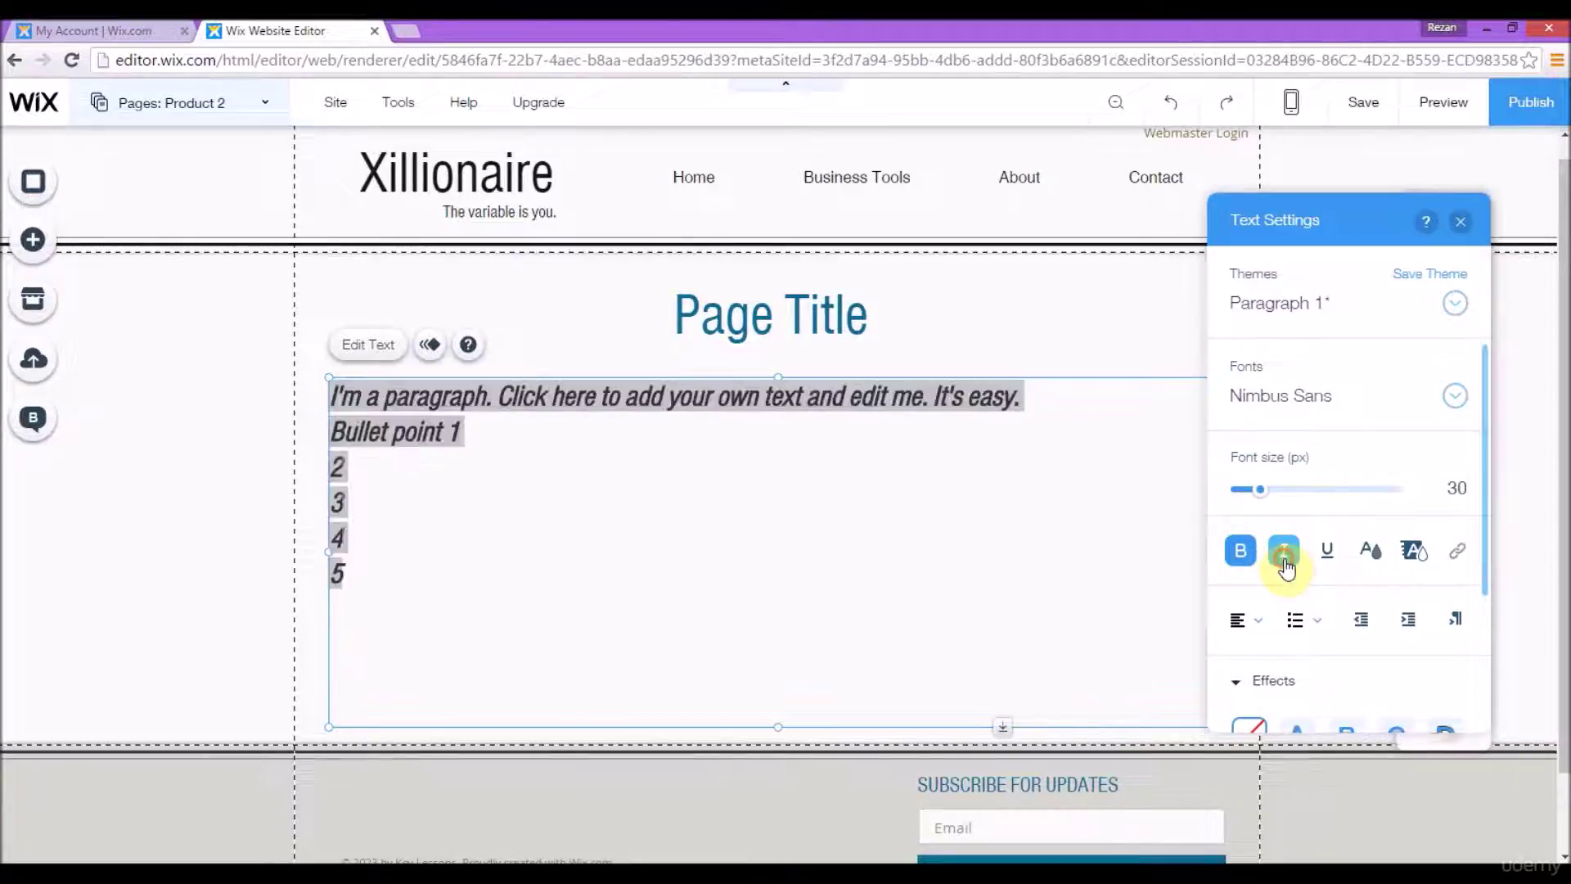
click(1333, 573)
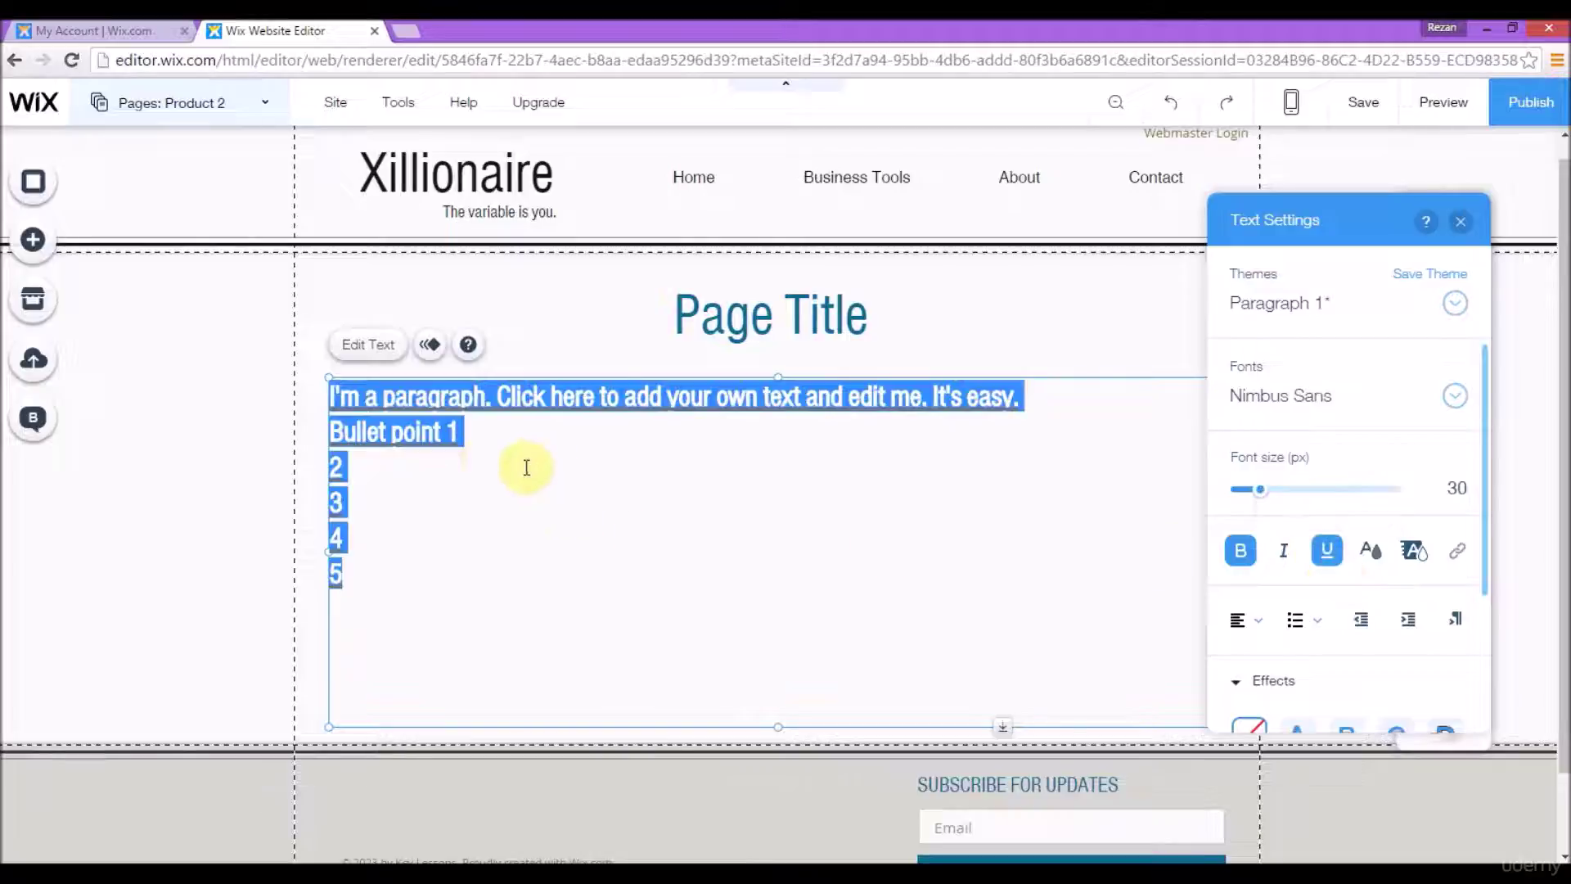
- Remove the bold and underline formatting from the five lines below the paragraph sentence
click(396, 489)
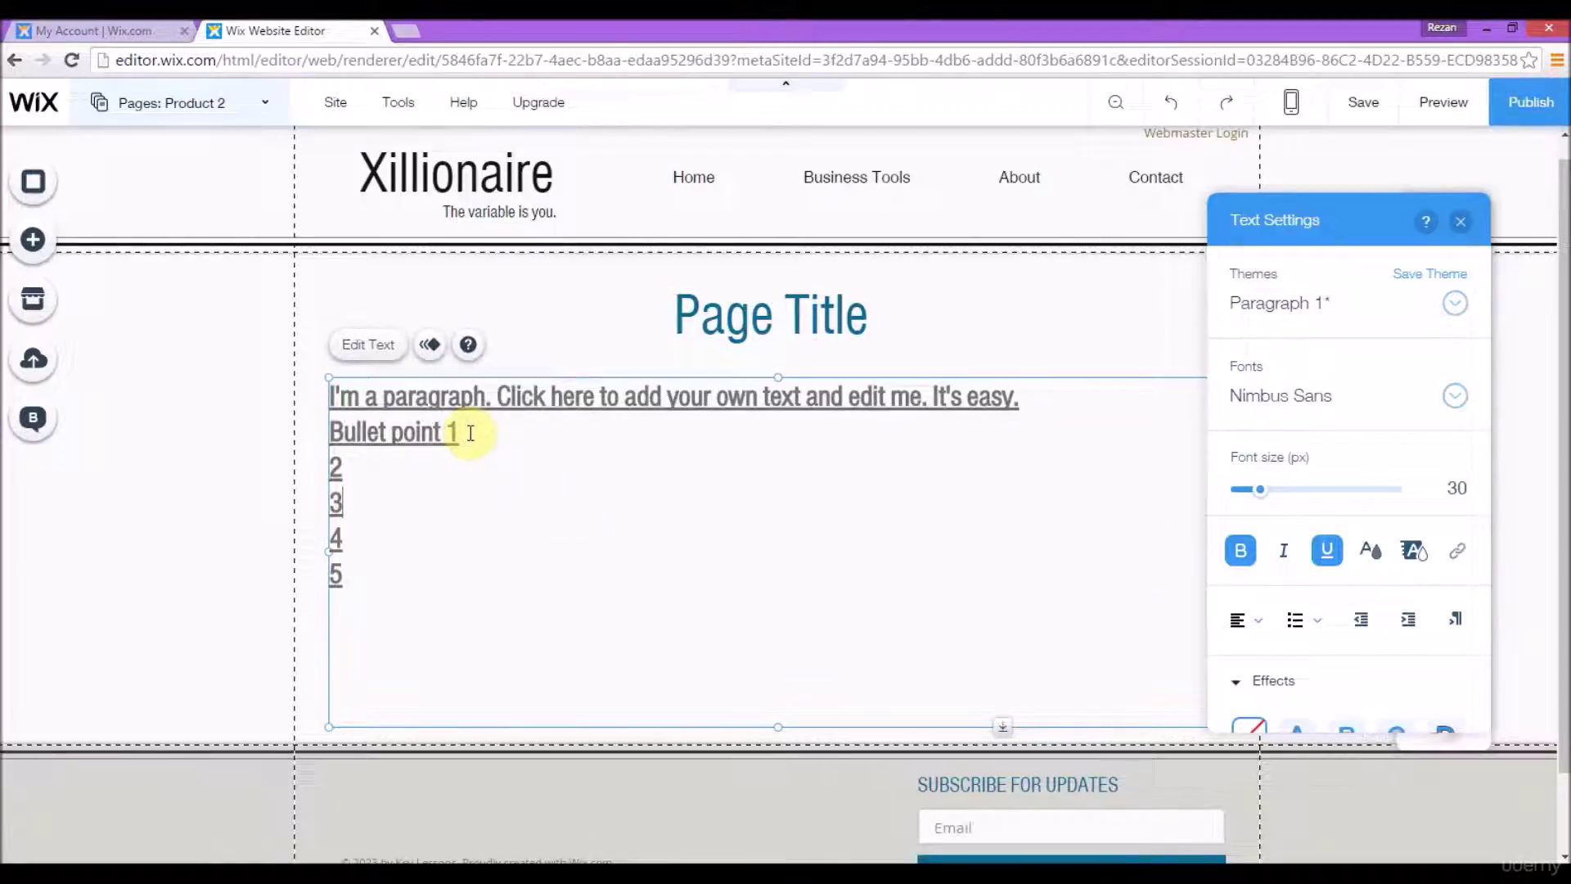
drag(331, 432, 491, 582)
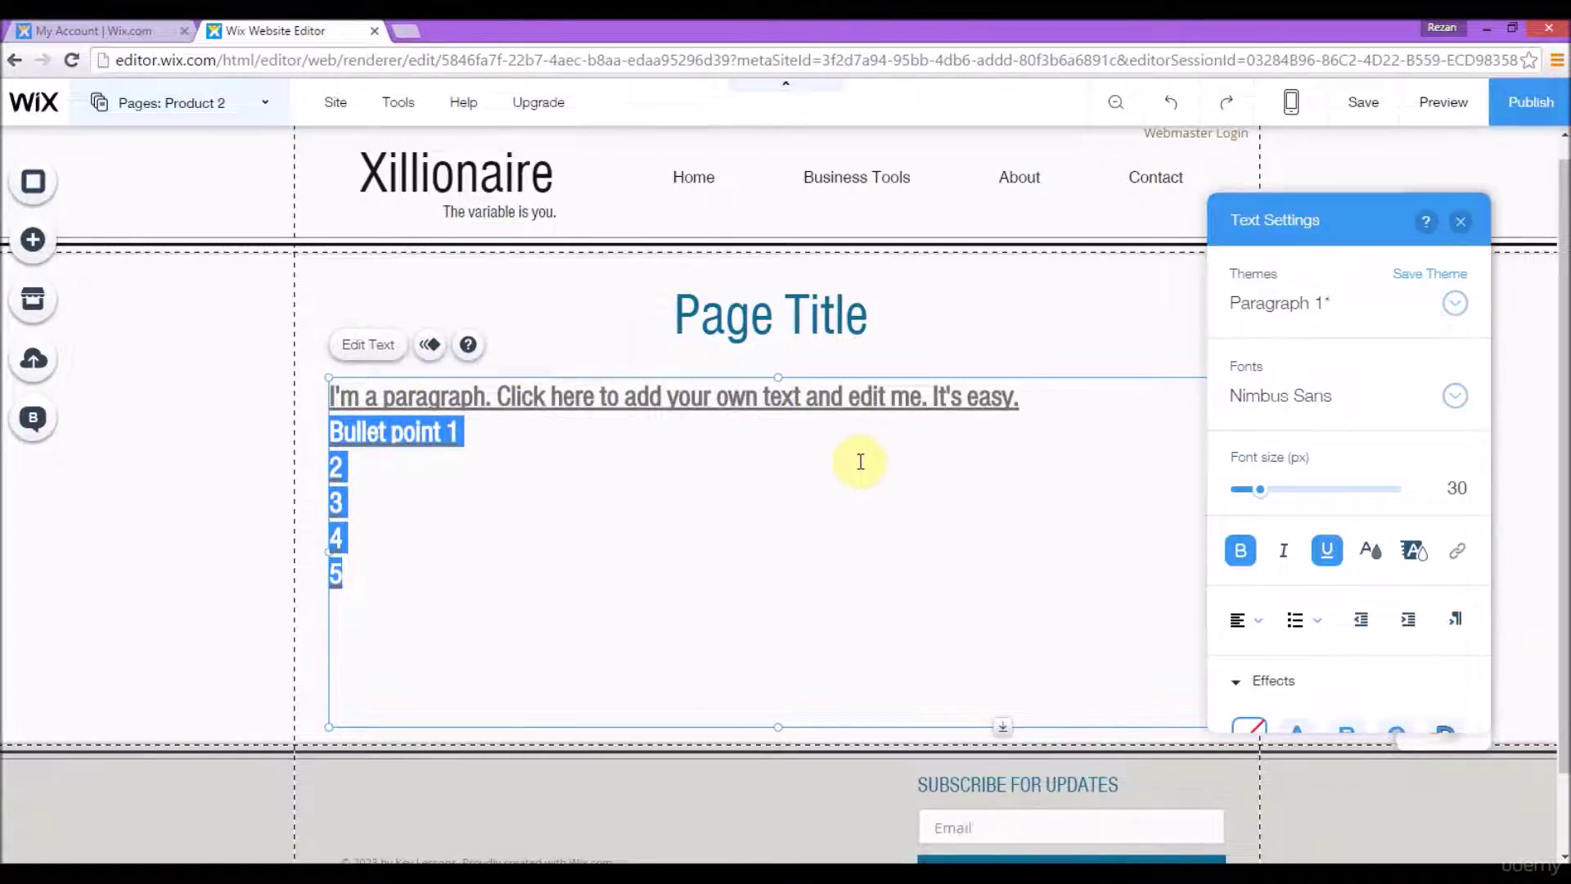
click(1327, 550)
click(1232, 558)
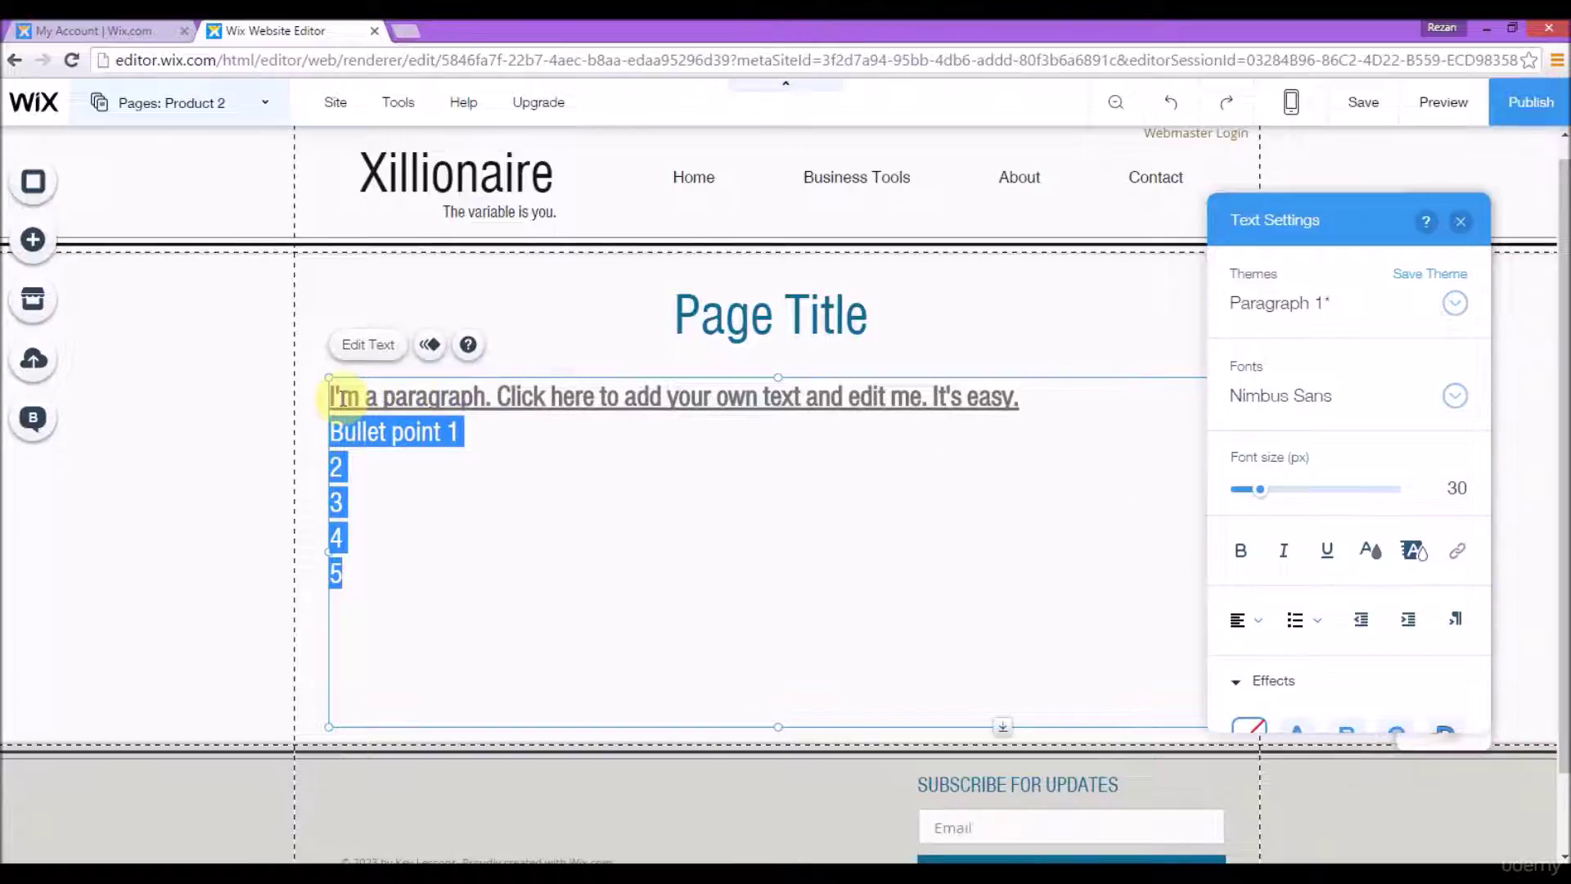
click(514, 440)
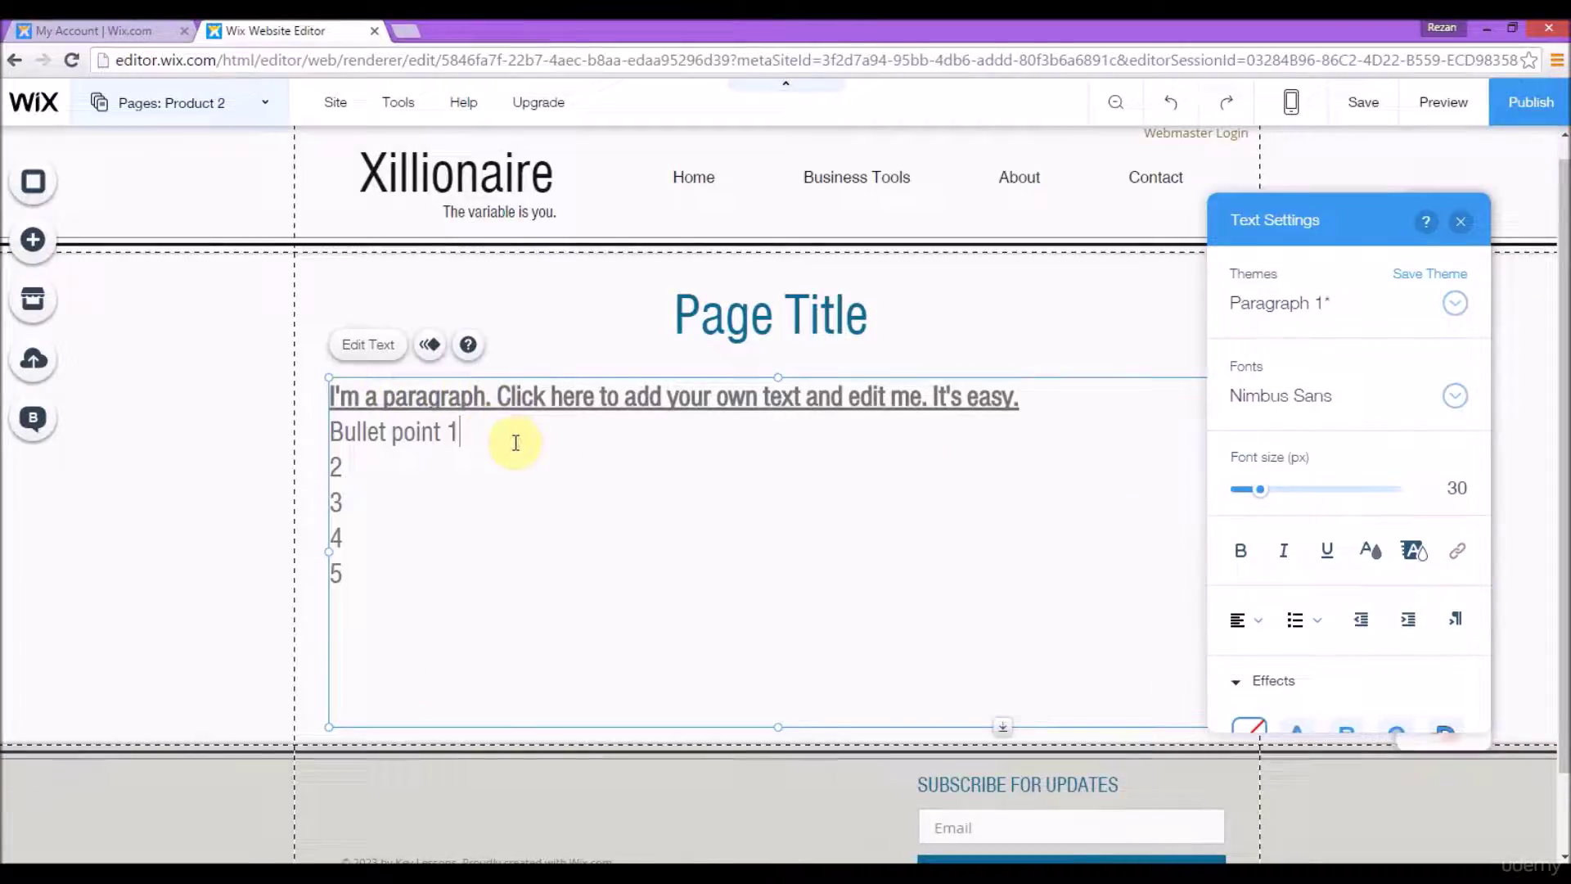
- Format the five lines from "Bullet point 1" to "5" as a bulleted list
drag(331, 432, 442, 575)
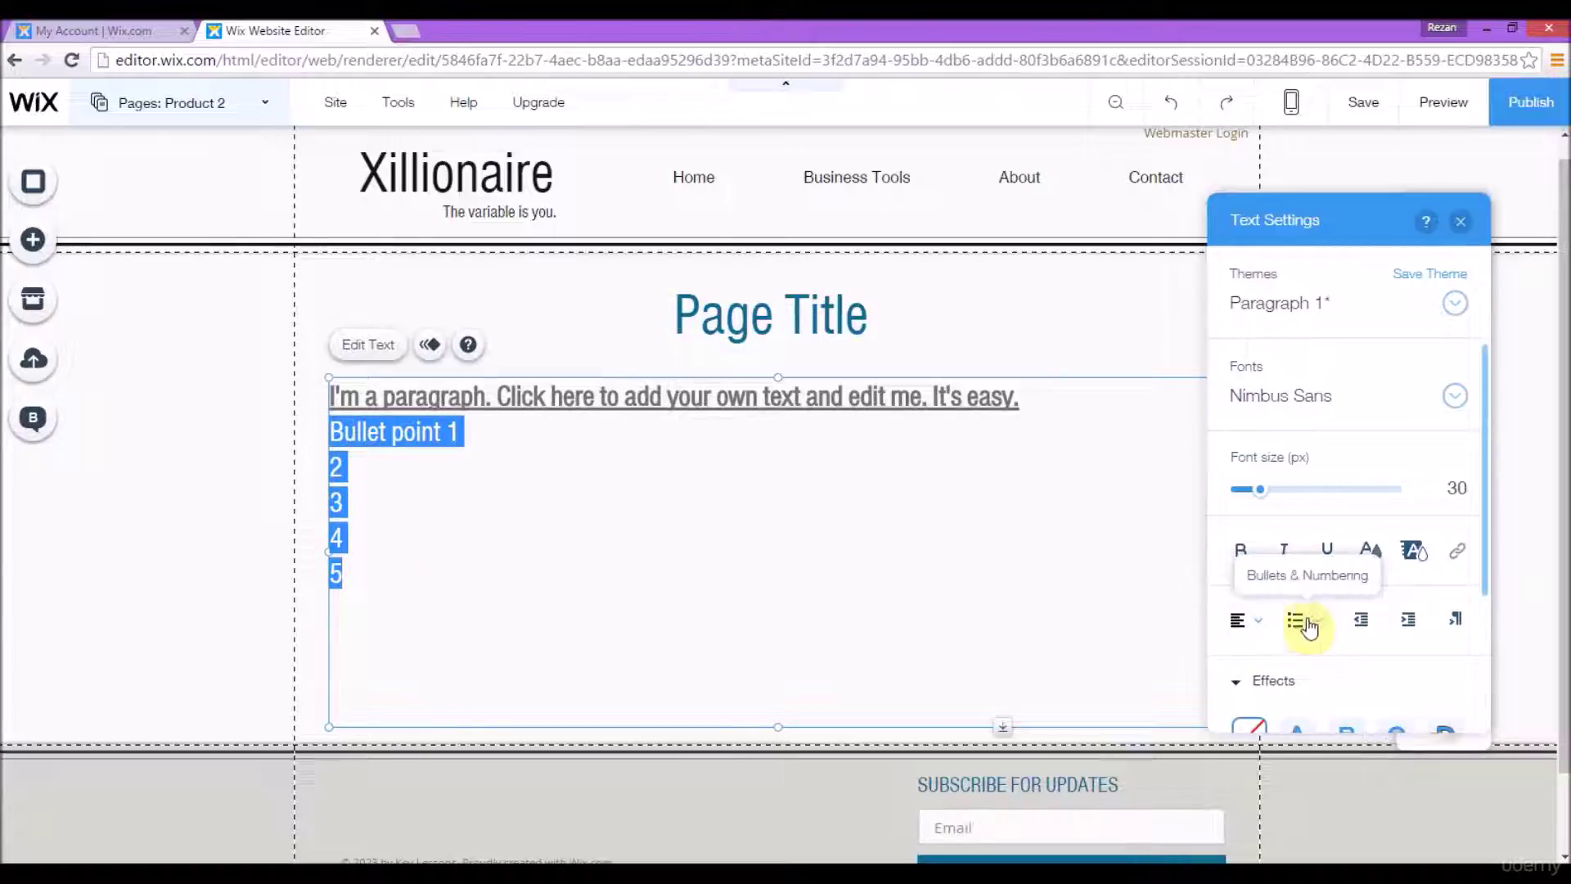
click(1315, 624)
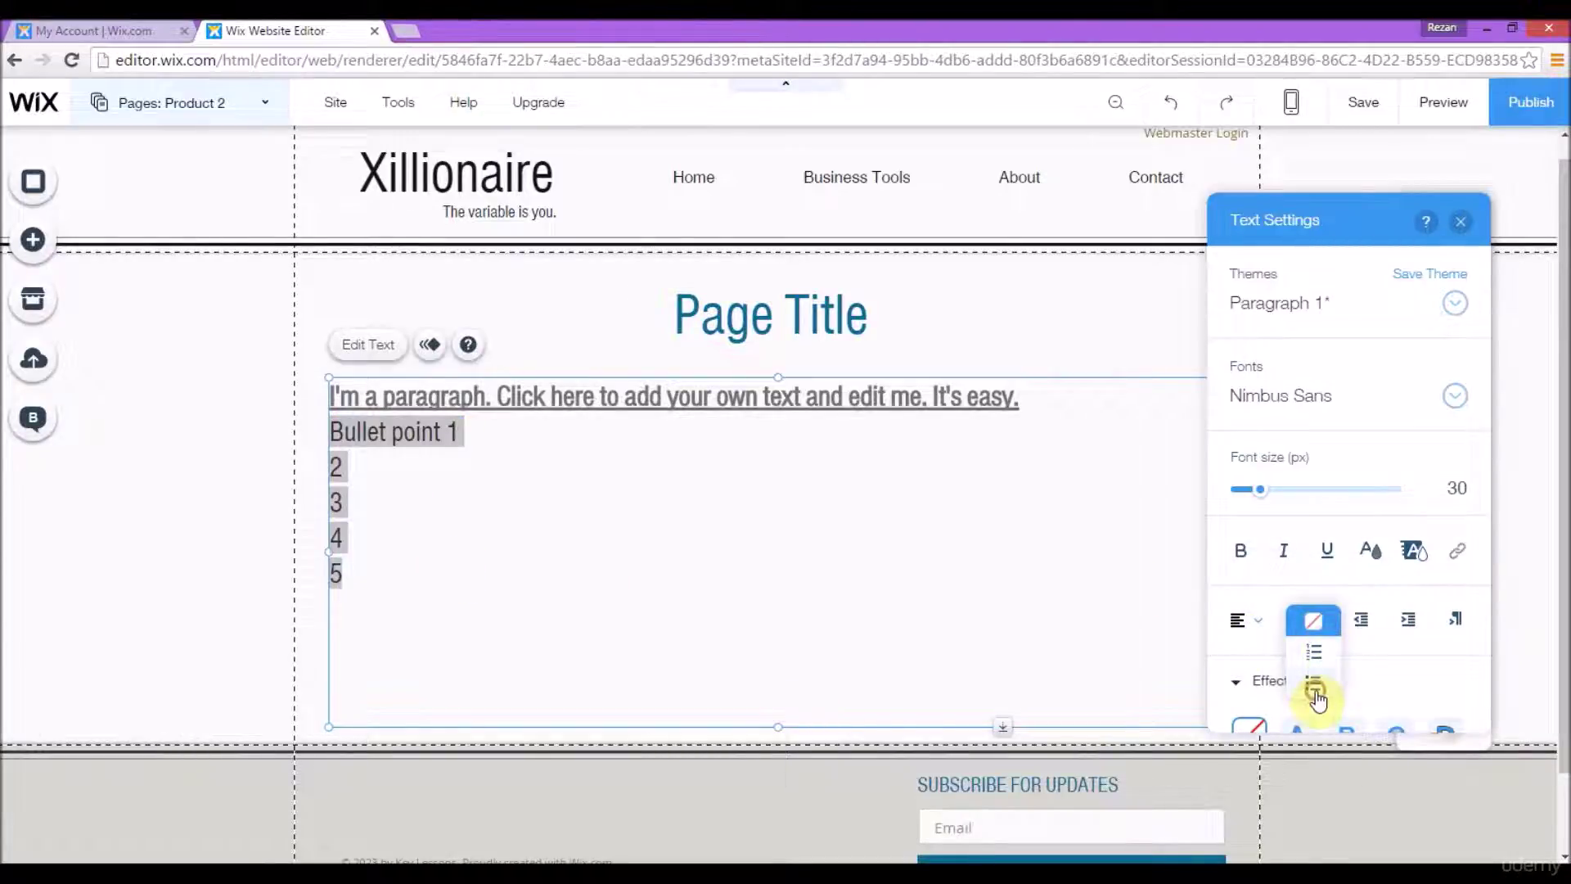
click(1311, 687)
click(537, 586)
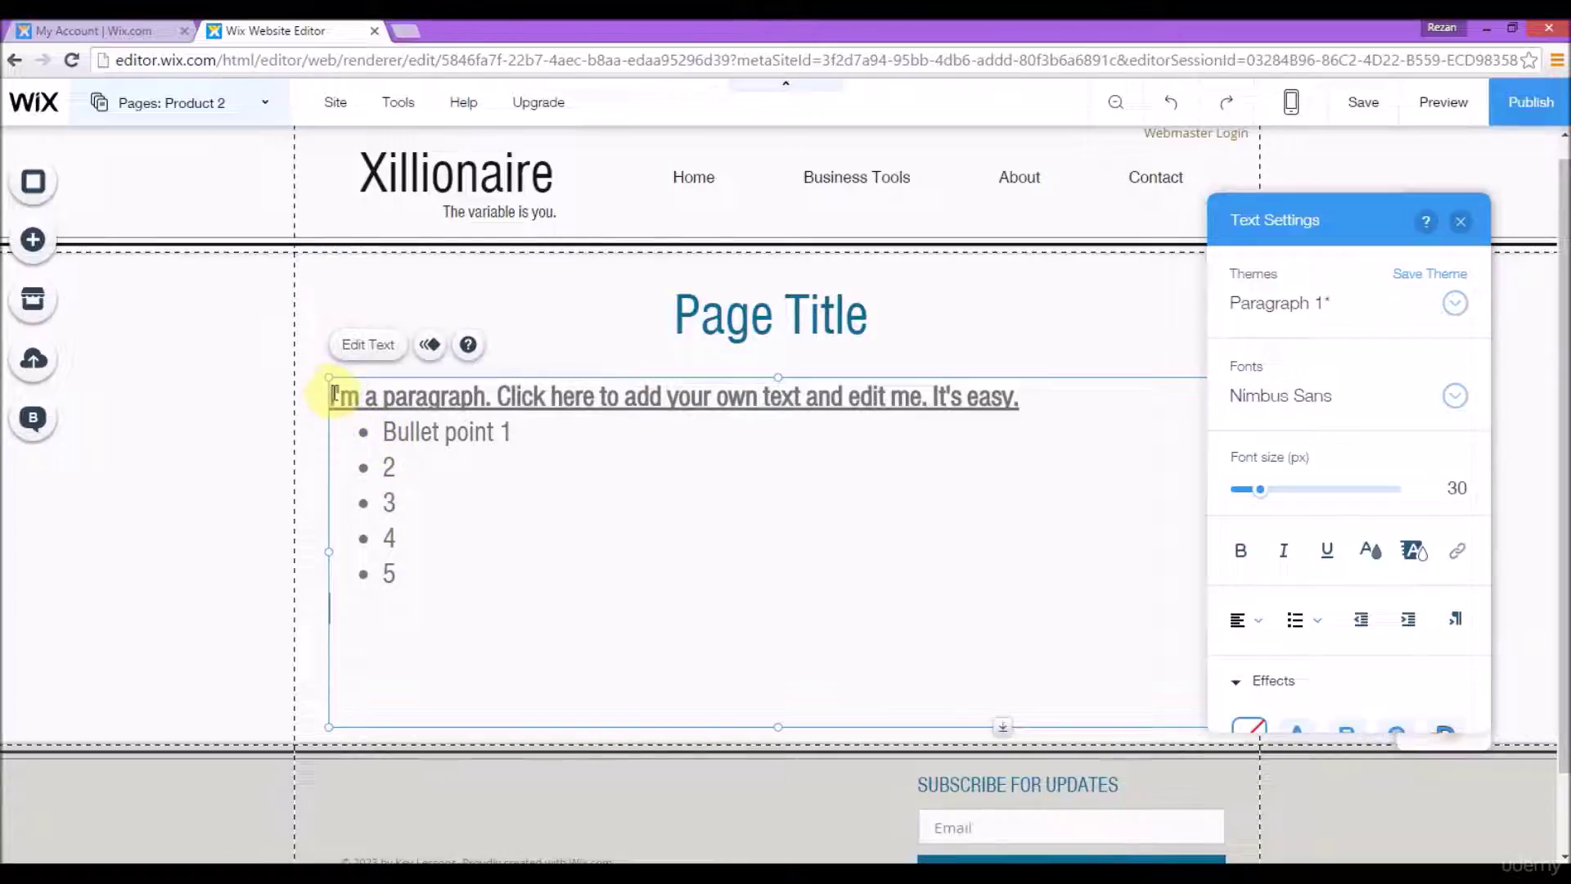
- Set the text color of the paragraph sentence and all five bullet lines to the crimson site color #E8174E
drag(404, 572, 318, 407)
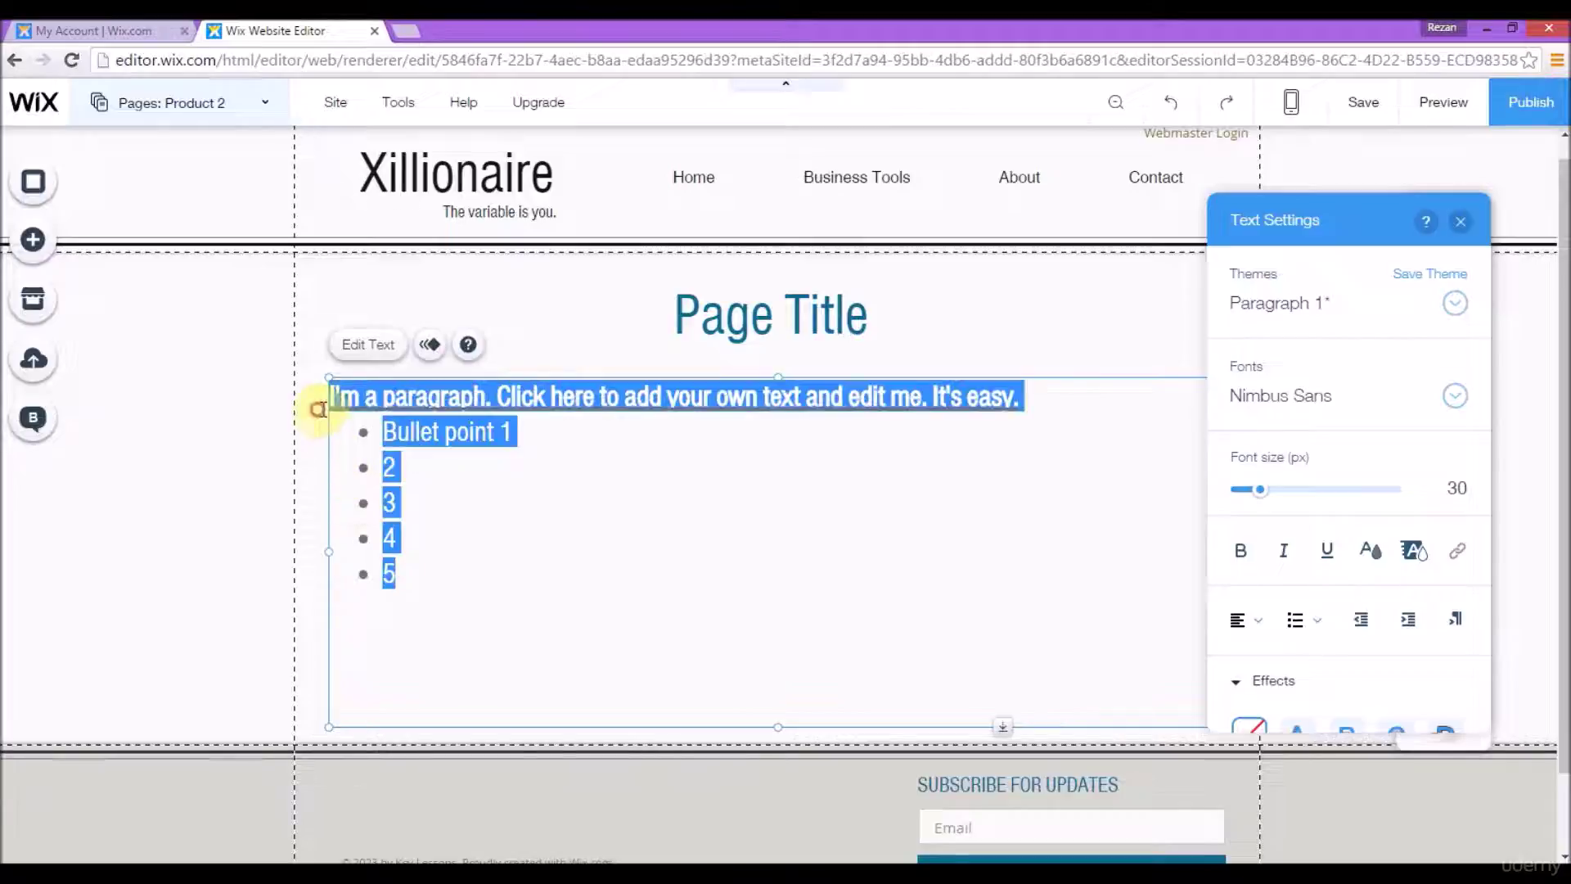
click(1371, 550)
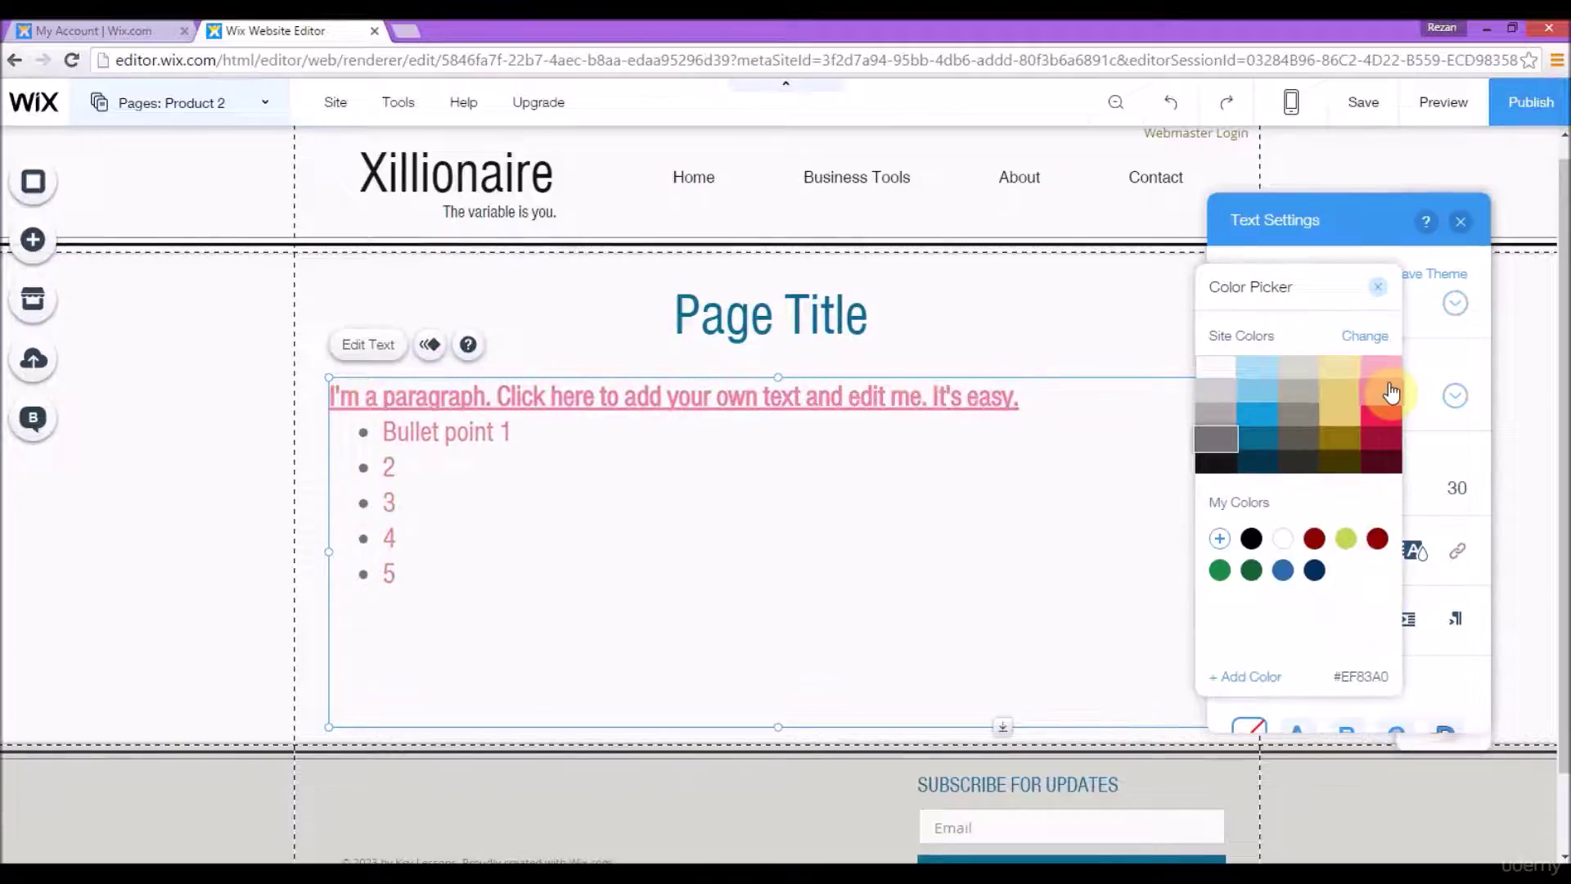
click(1395, 427)
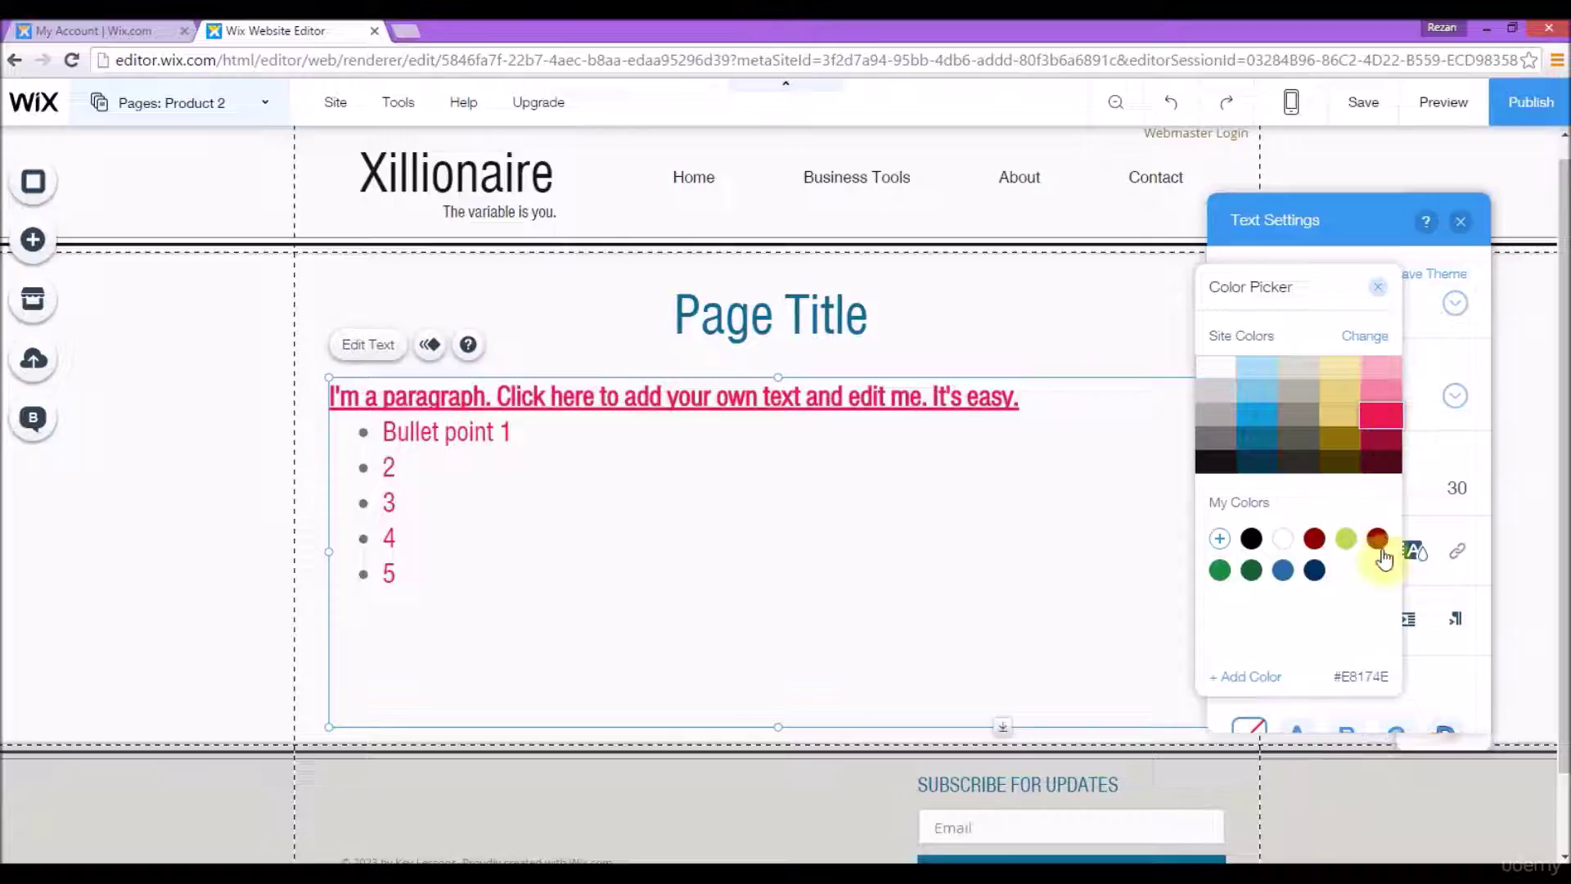
click(1472, 484)
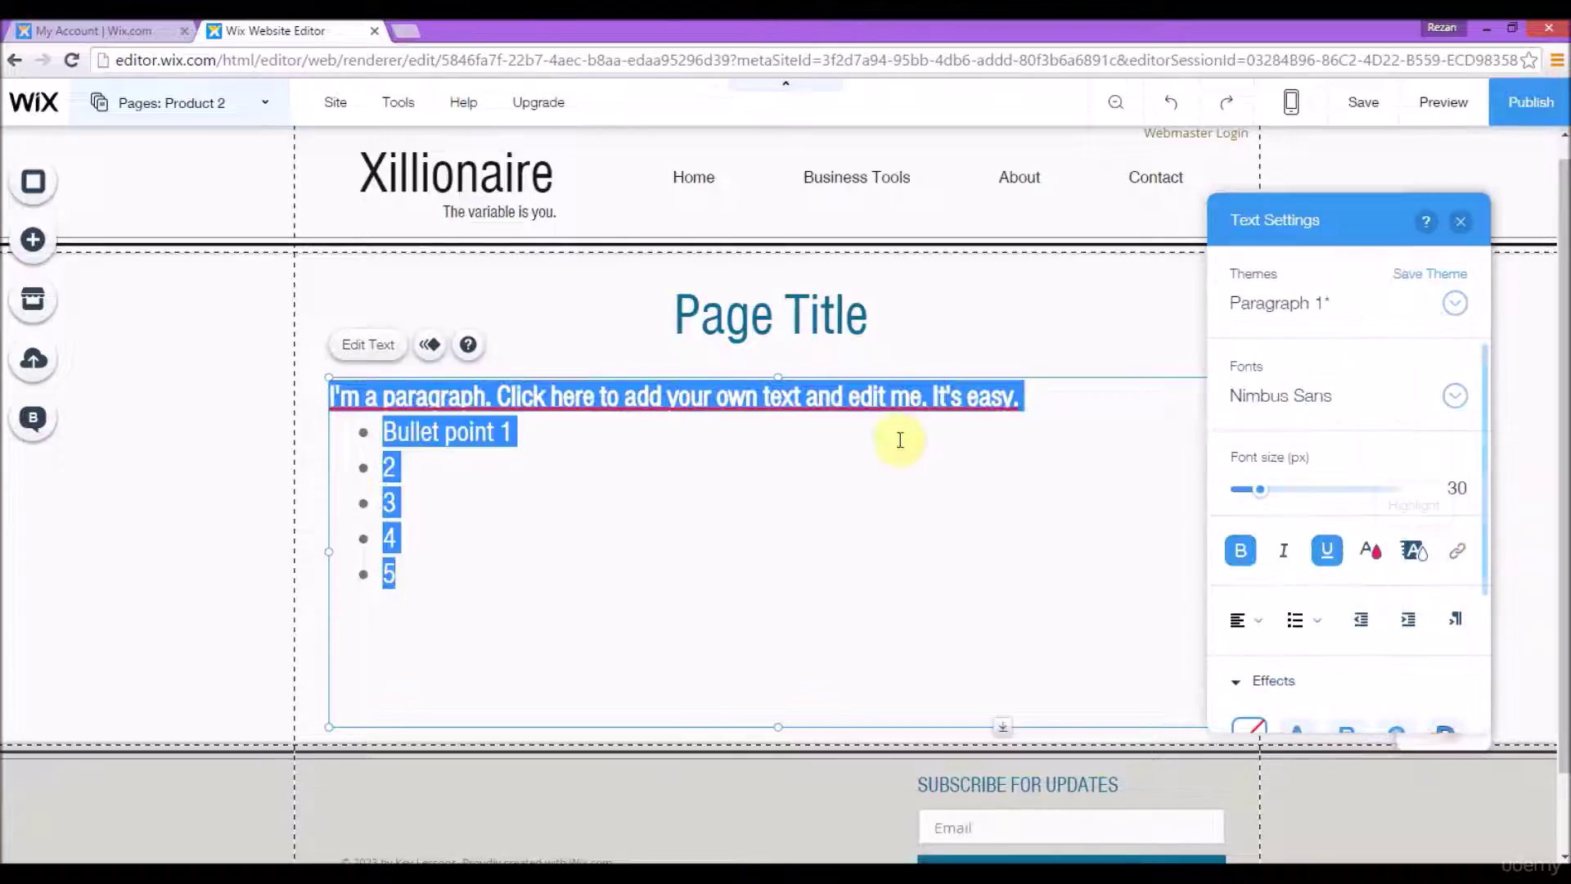
click(792, 436)
- Highlight only the paragraph sentence with the light grey site color #CDCCCC
drag(1128, 393, 328, 396)
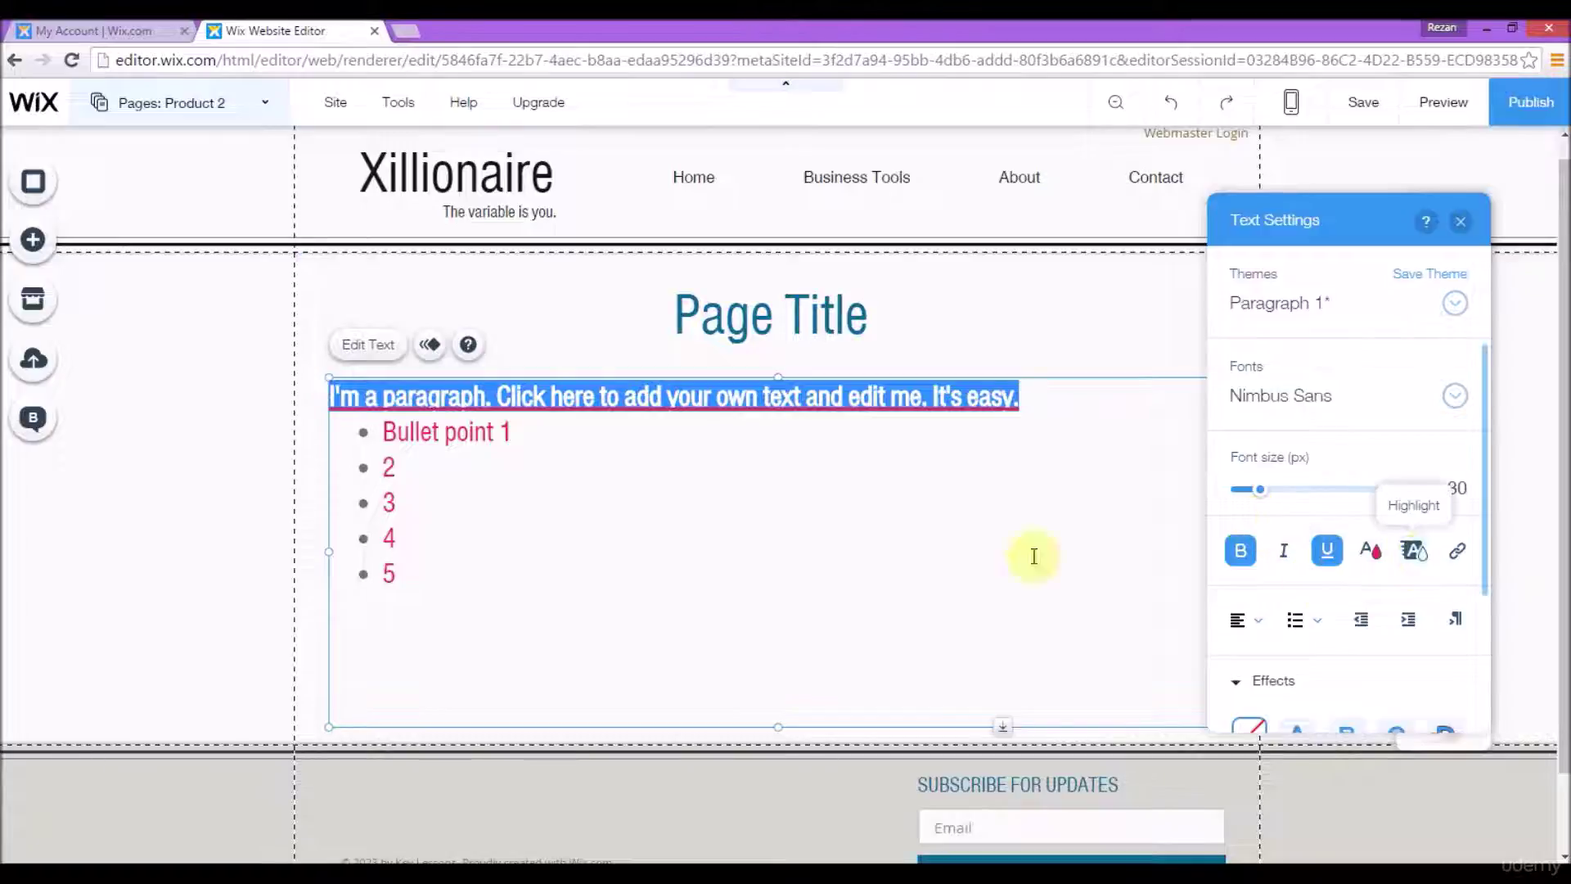
click(1423, 561)
click(1421, 559)
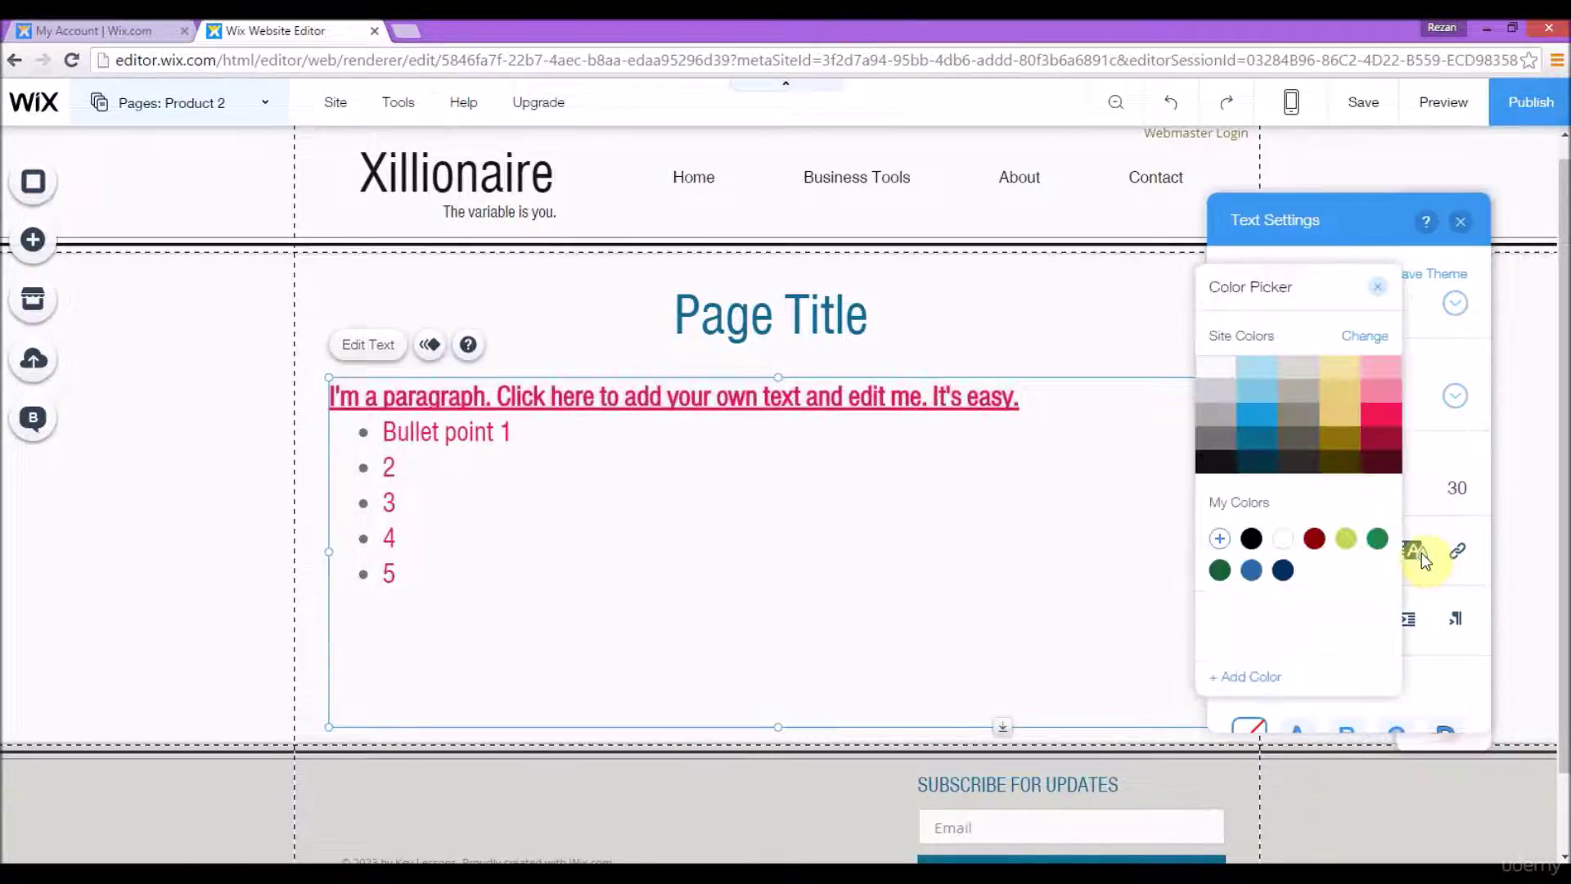
click(1264, 430)
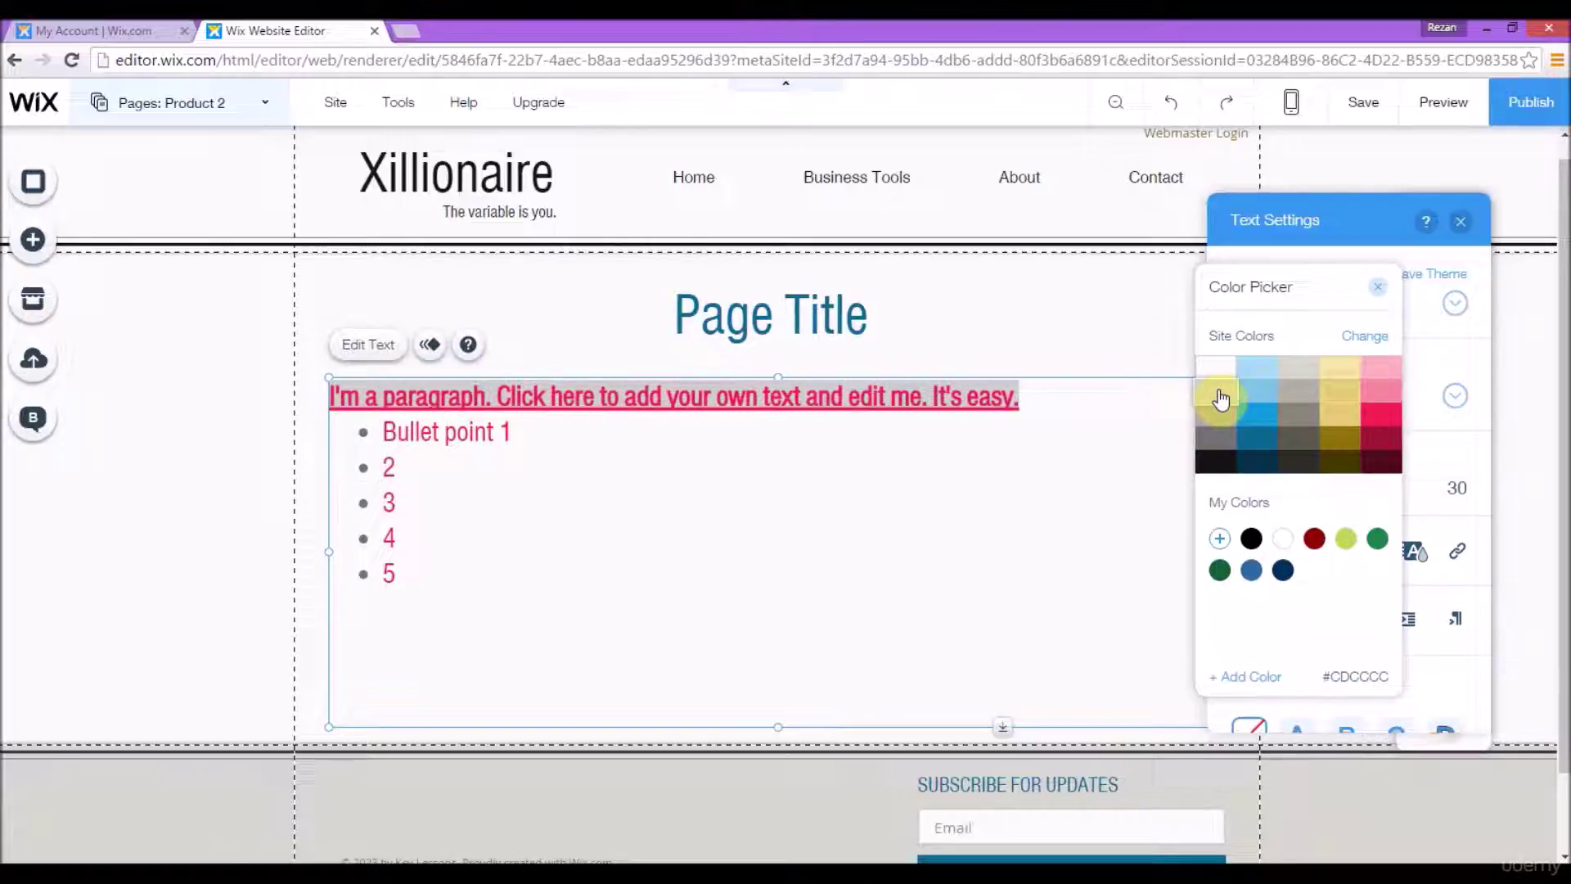
click(1378, 286)
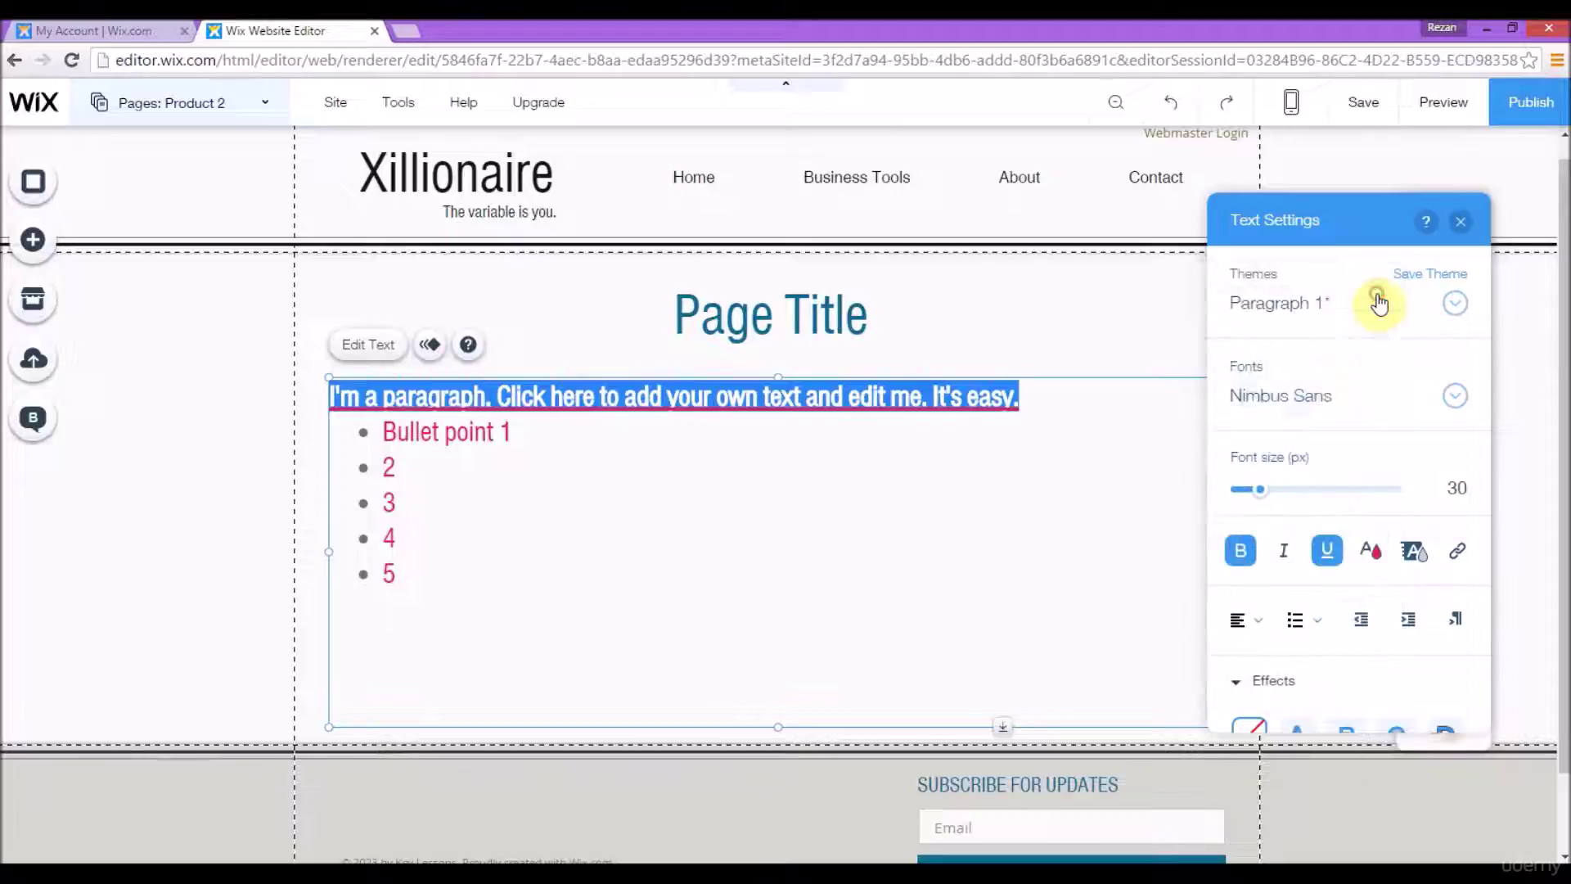
click(573, 446)
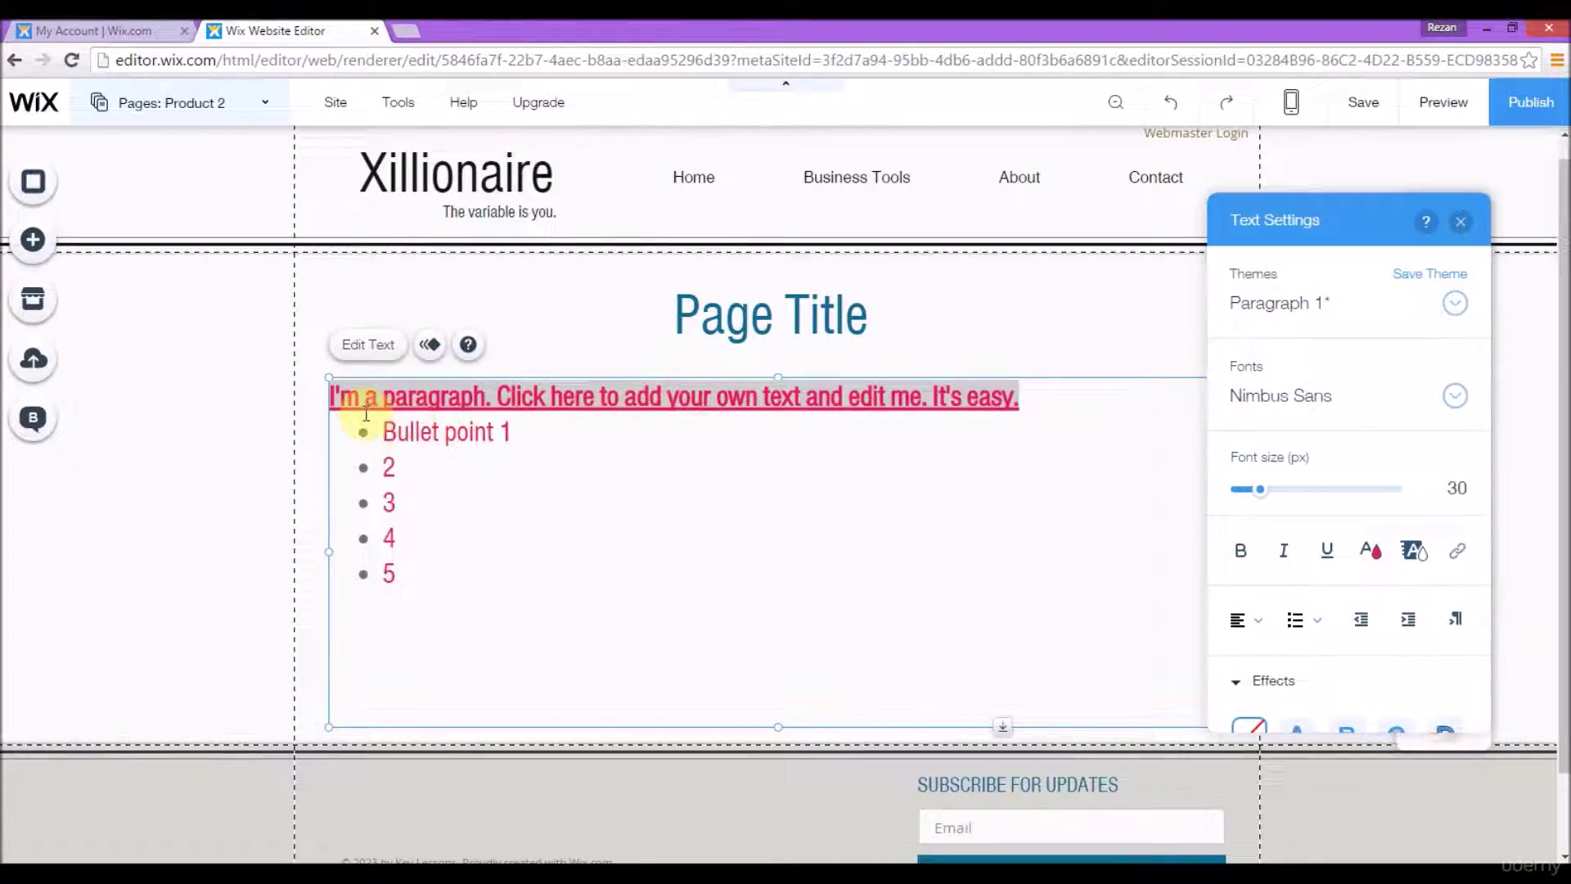
drag(331, 397, 1042, 407)
click(969, 437)
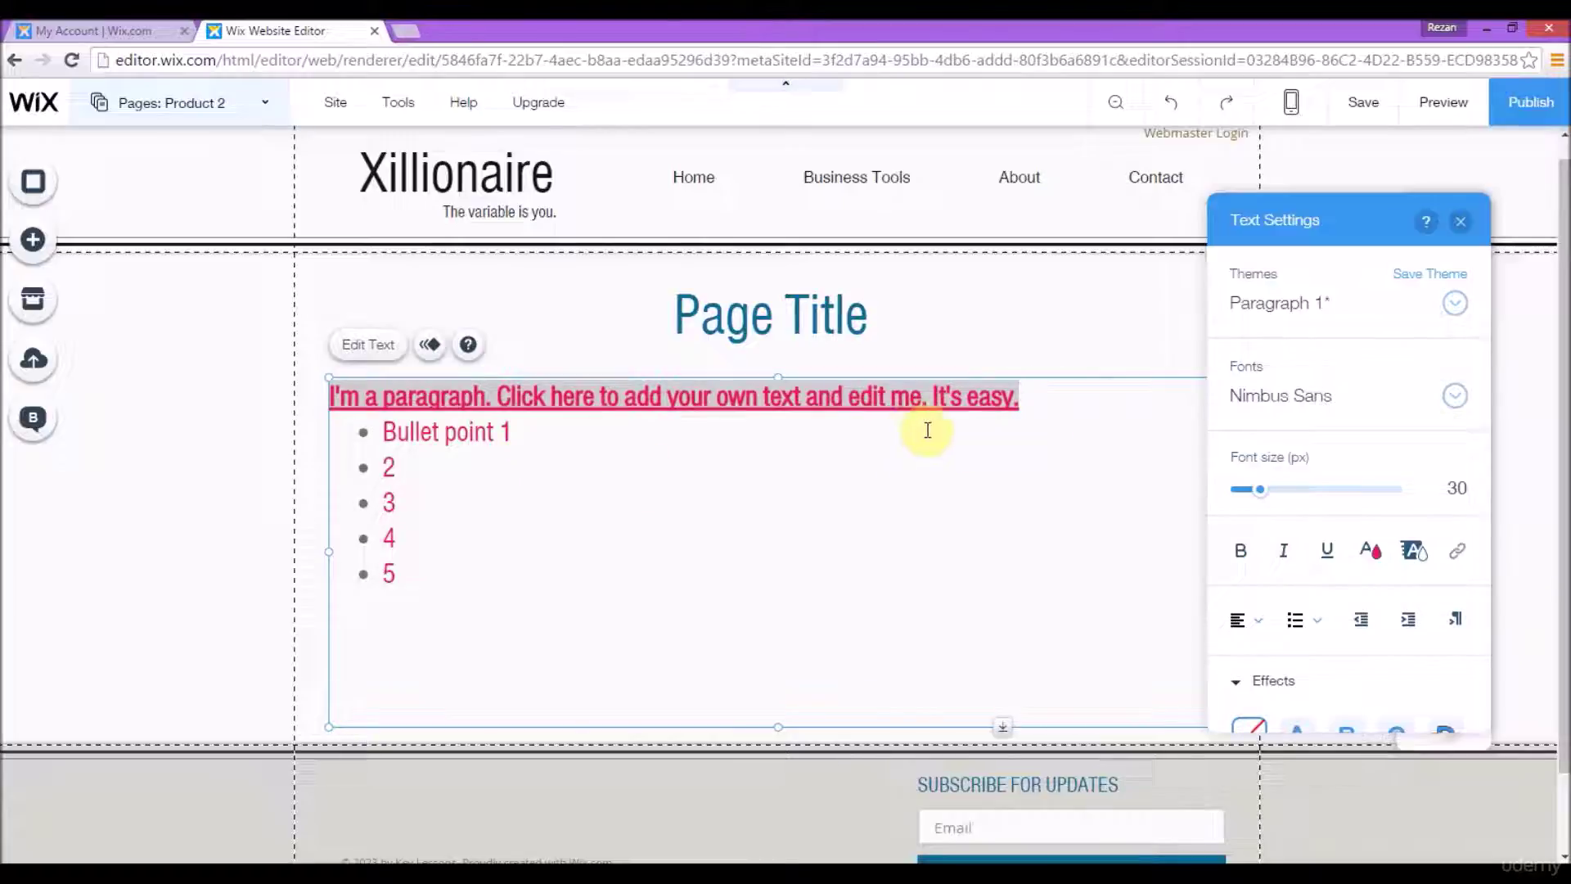
click(543, 540)
click(519, 495)
click(474, 467)
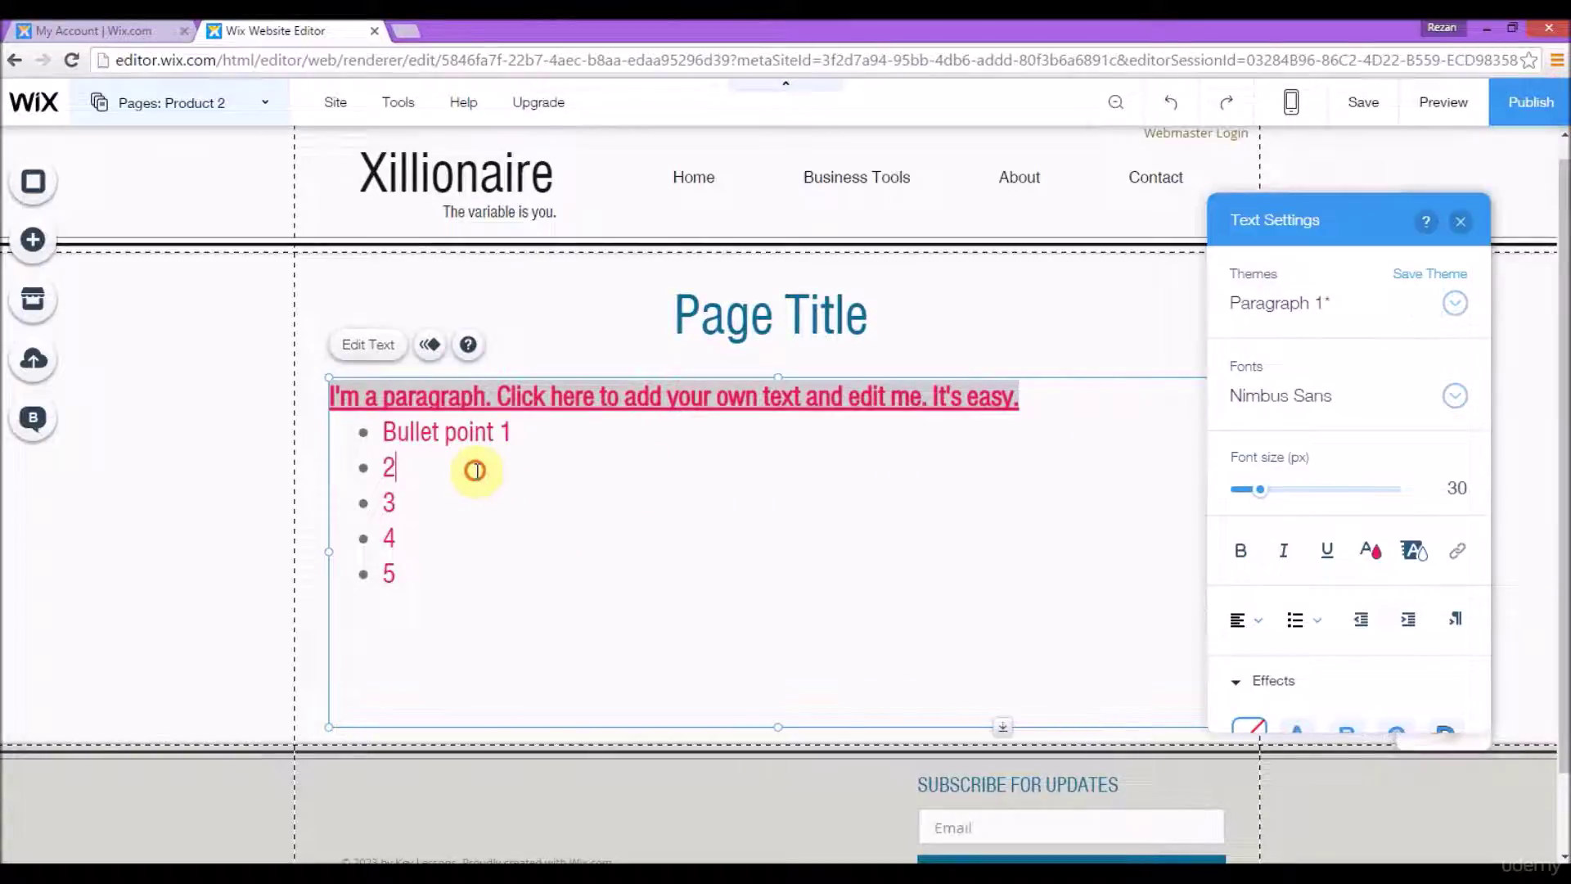
click(562, 437)
click(502, 572)
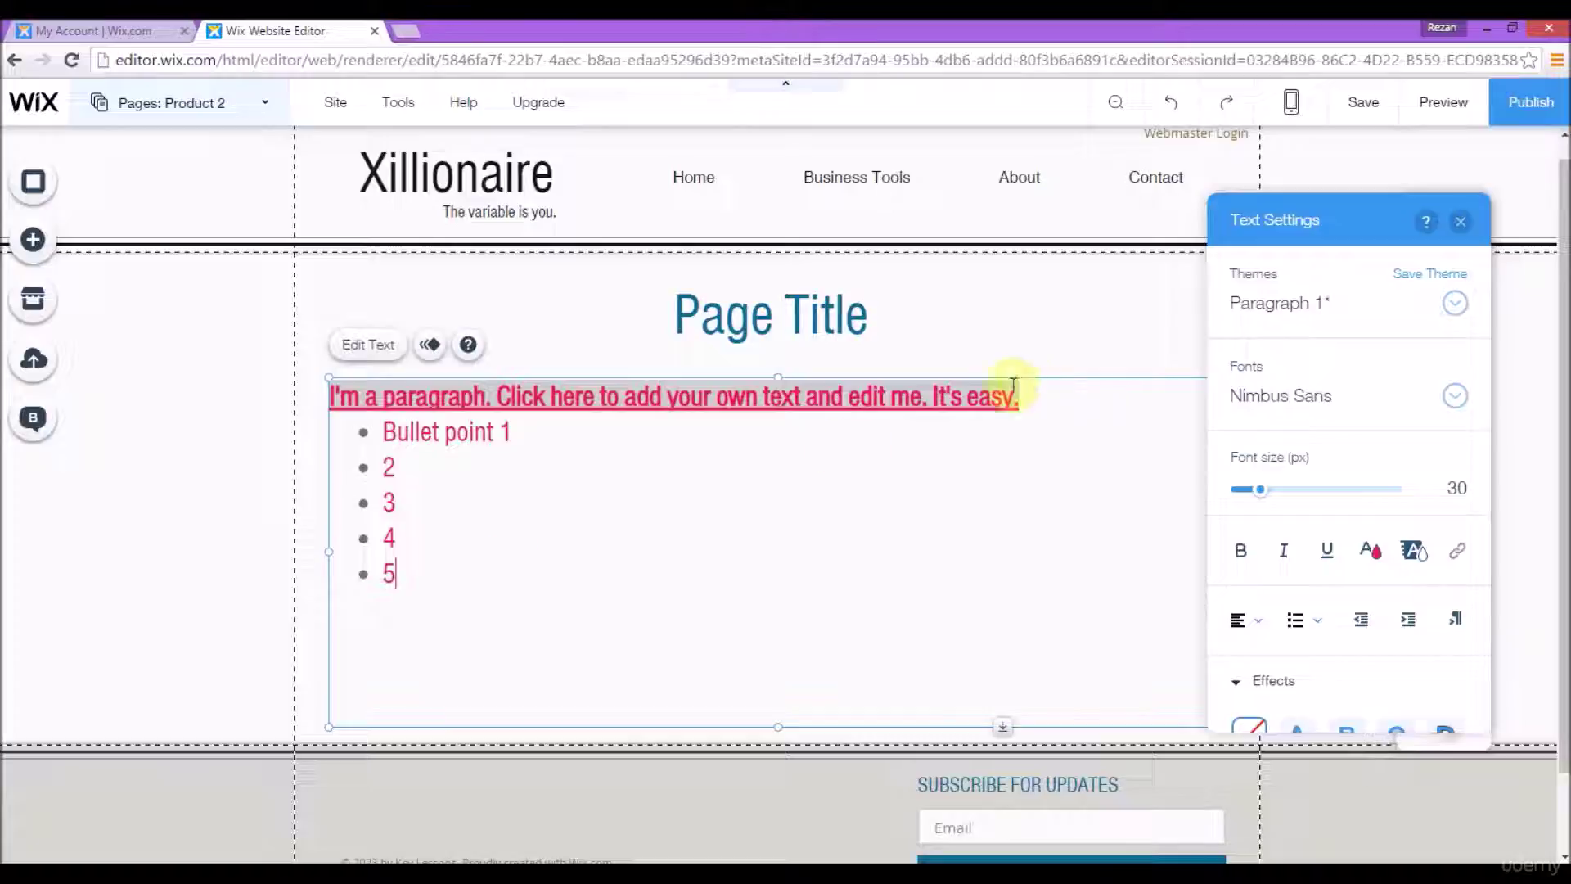
- Look at the text alignment options for the paragraph sentence without changing its alignment
drag(1045, 396, 308, 396)
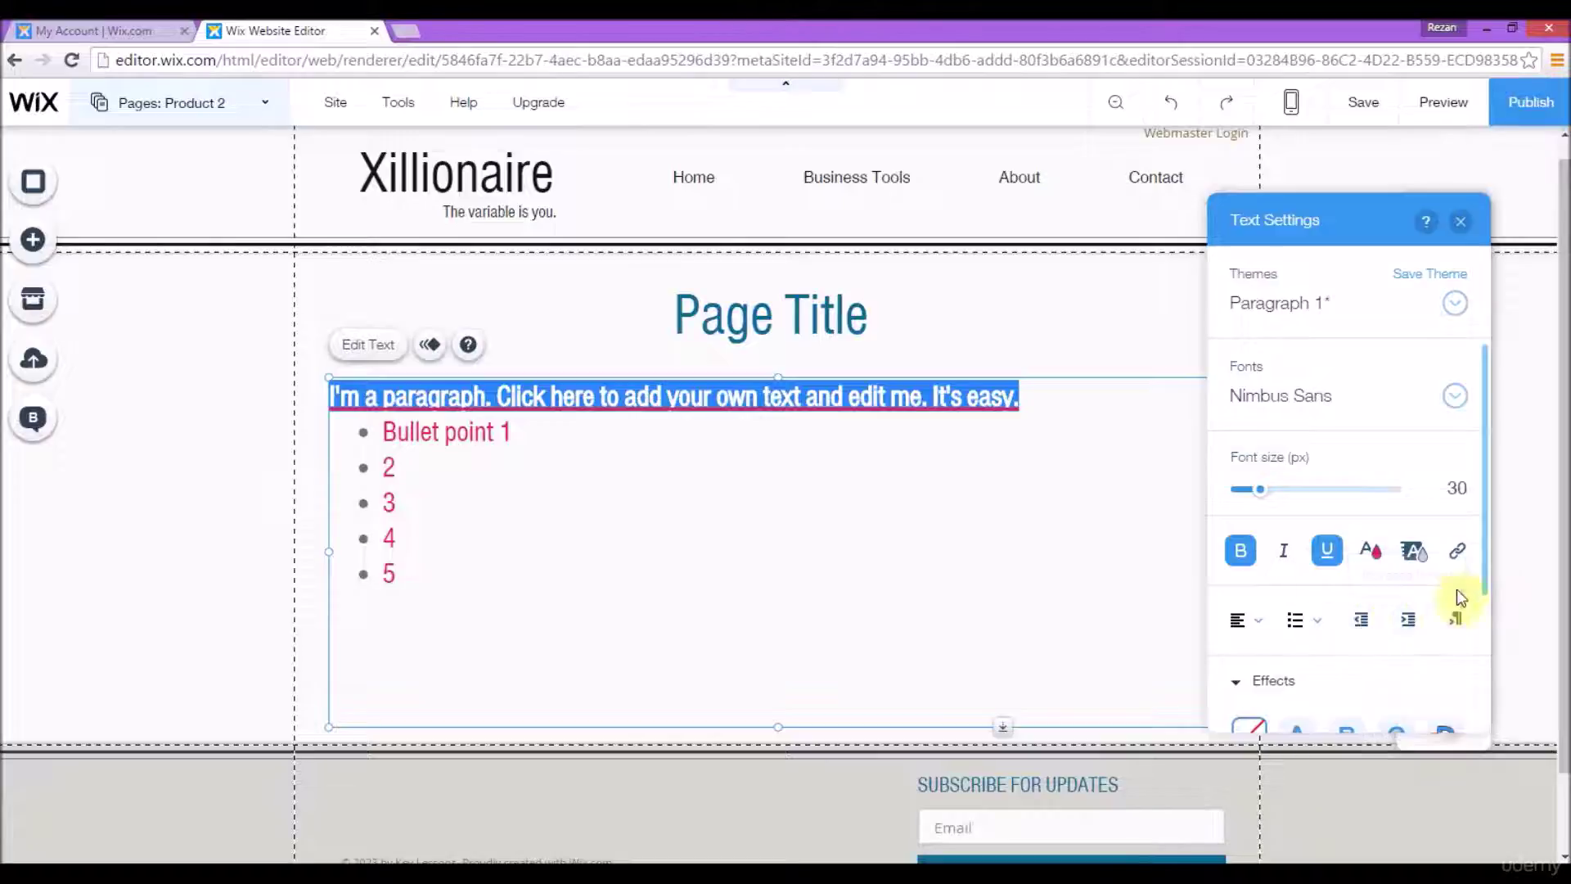
drag(1484, 572, 1477, 639)
click(1245, 515)
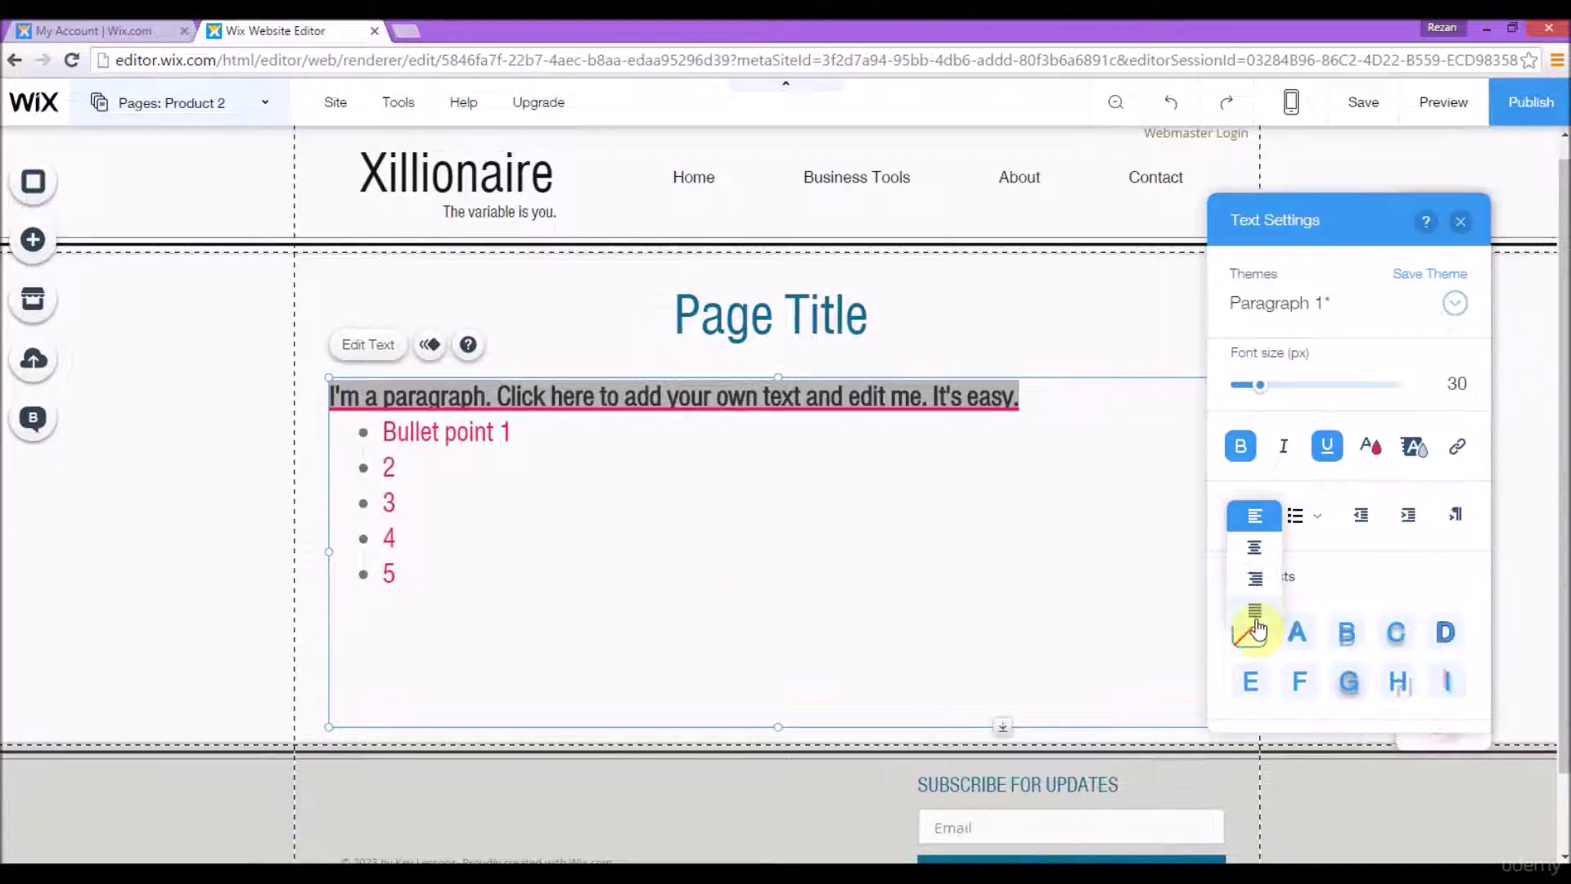
click(545, 472)
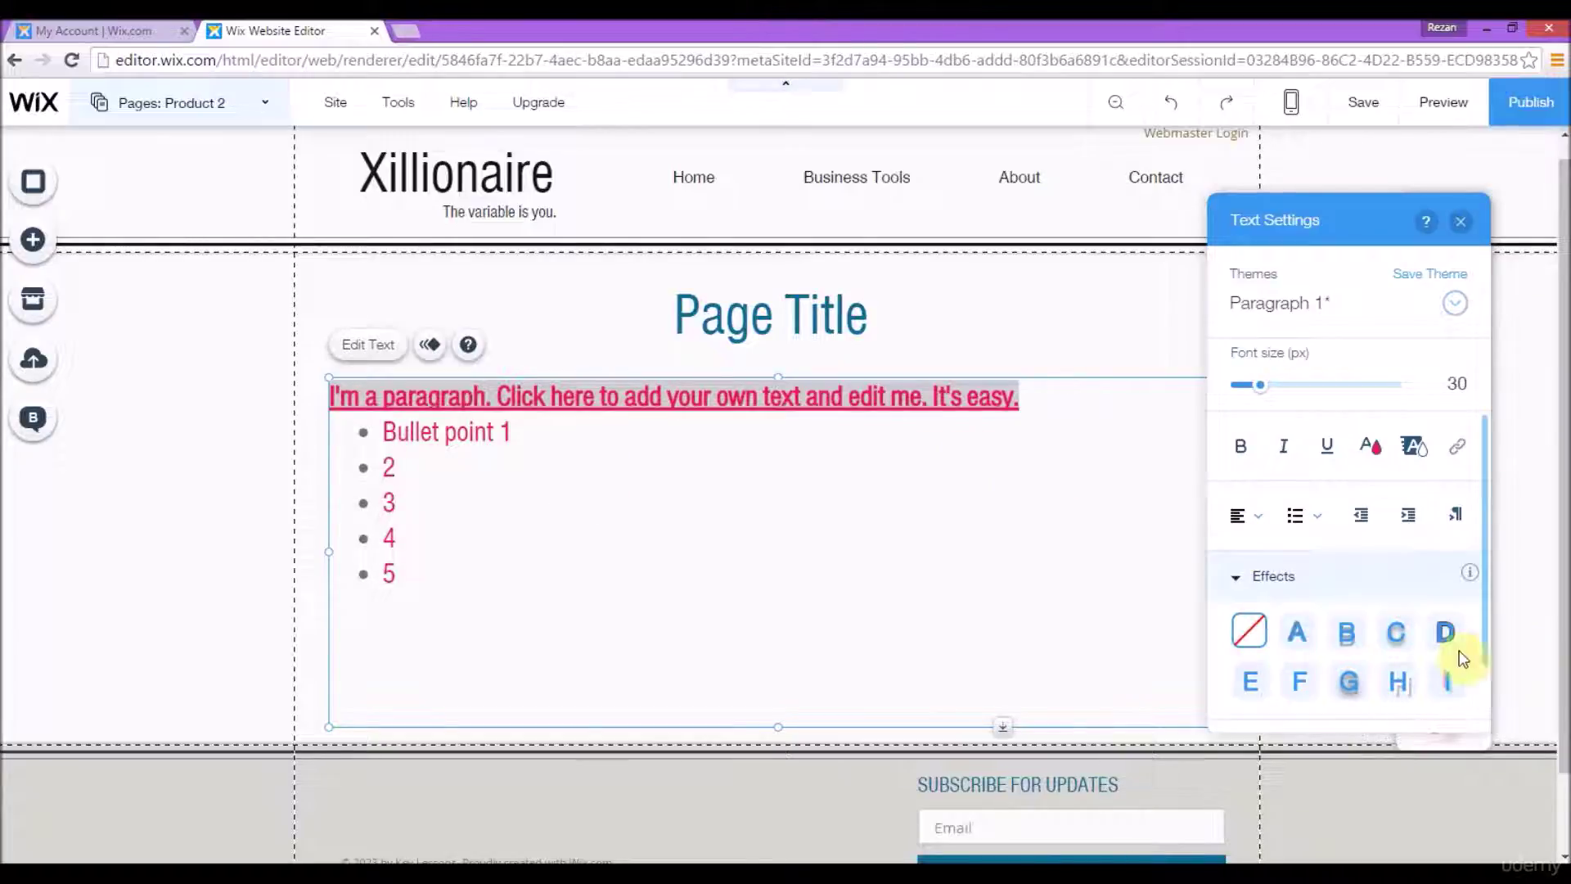
- Try text effects A and B in the paragraph box with no text selected
drag(1484, 502, 1484, 532)
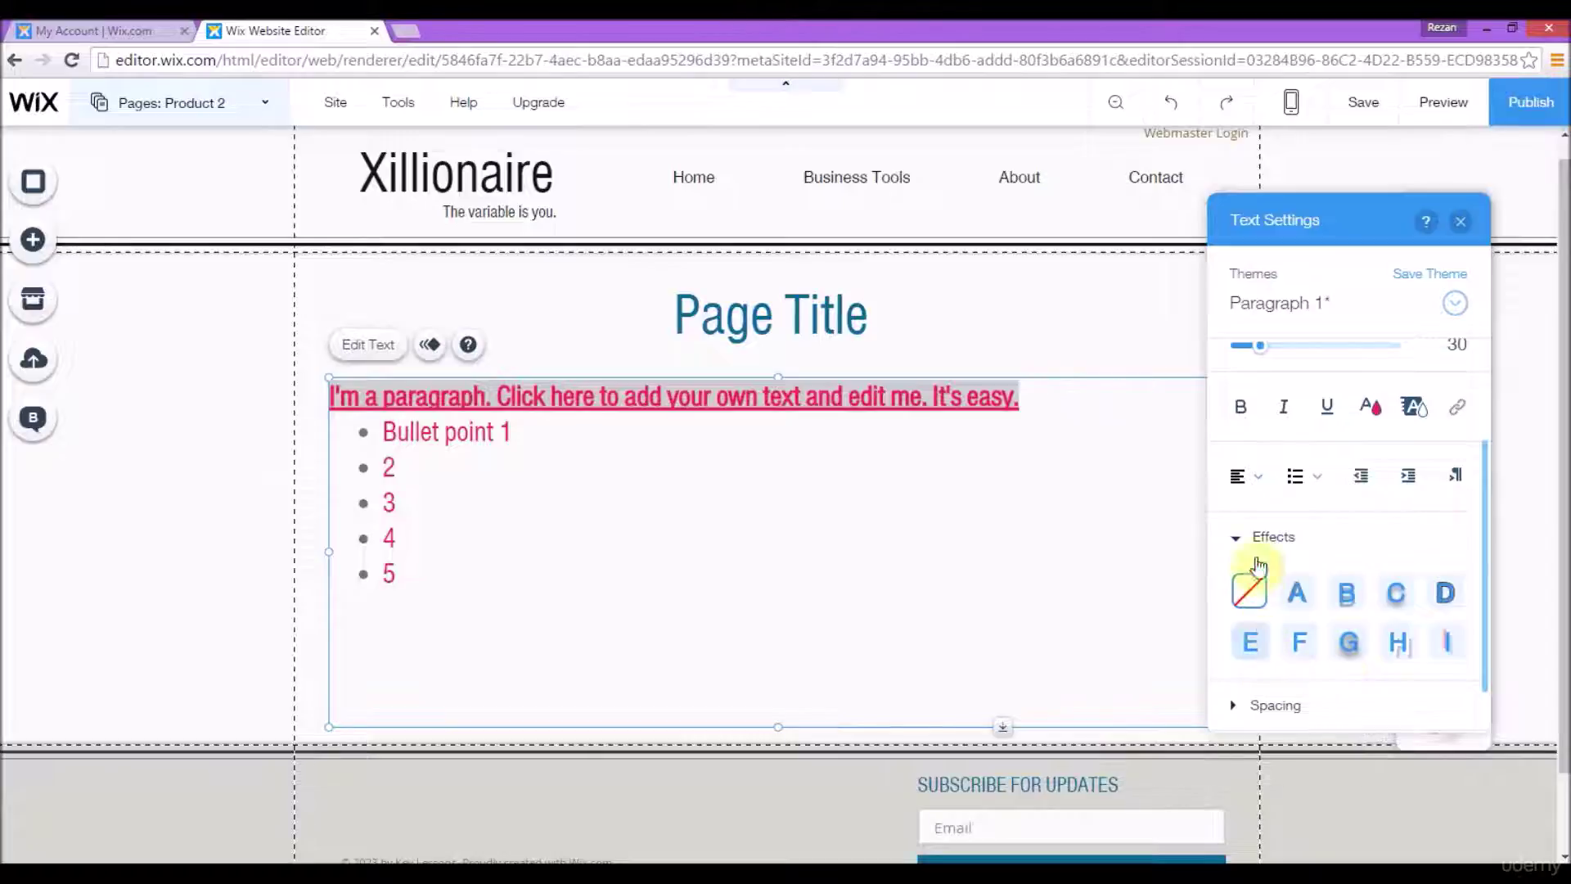
click(1297, 602)
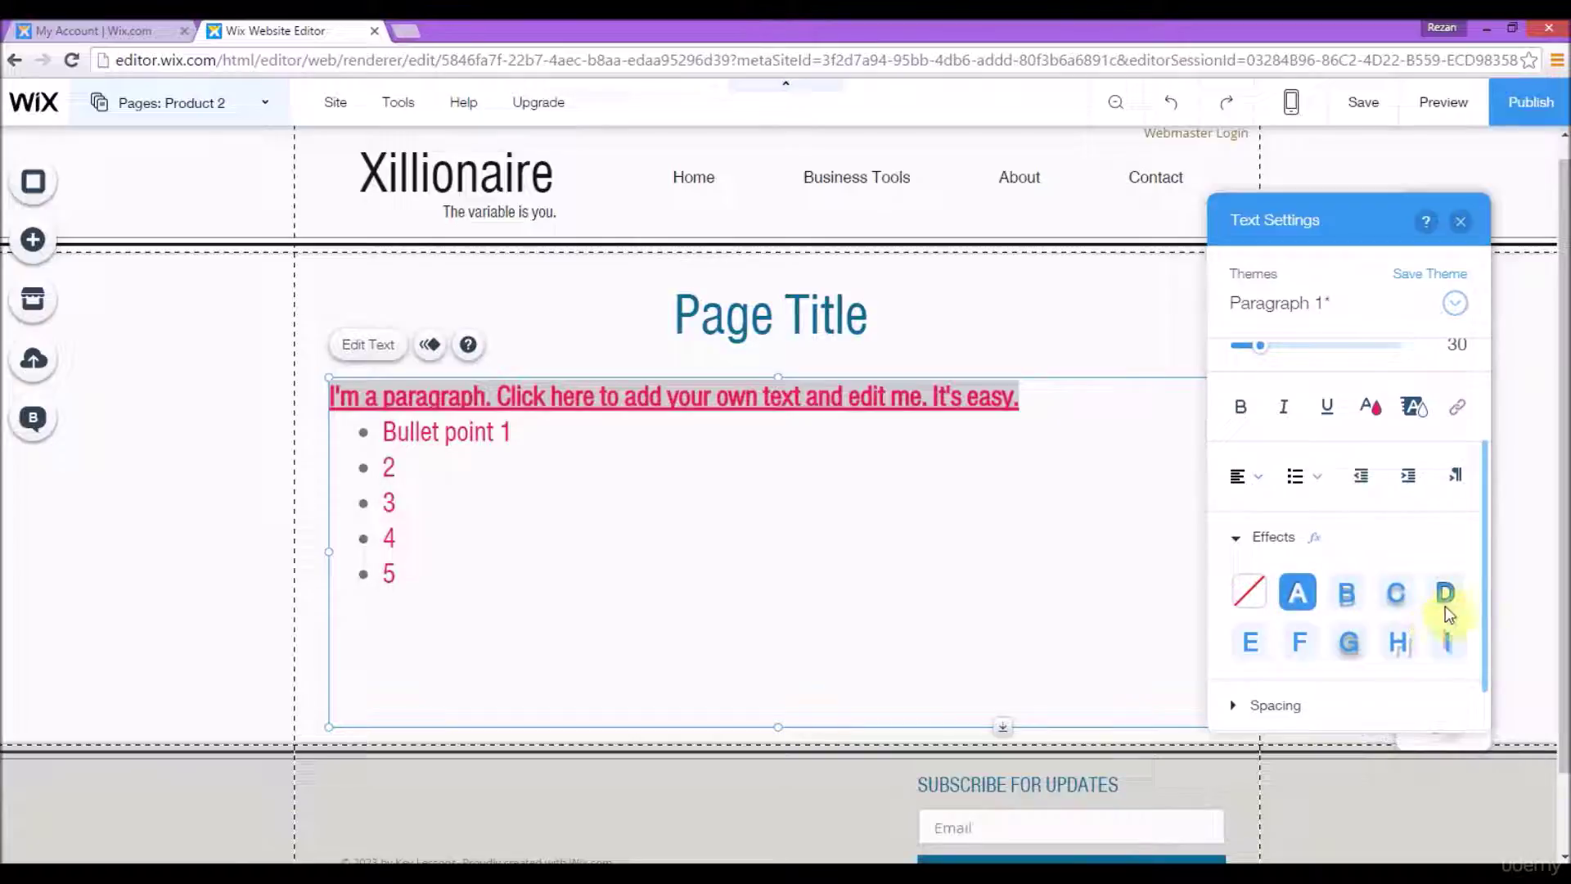
click(1361, 606)
click(982, 543)
click(716, 516)
click(631, 424)
- Apply text effect B to all the paragraph text, and change the five bullet lines to effect H
drag(456, 576, 305, 385)
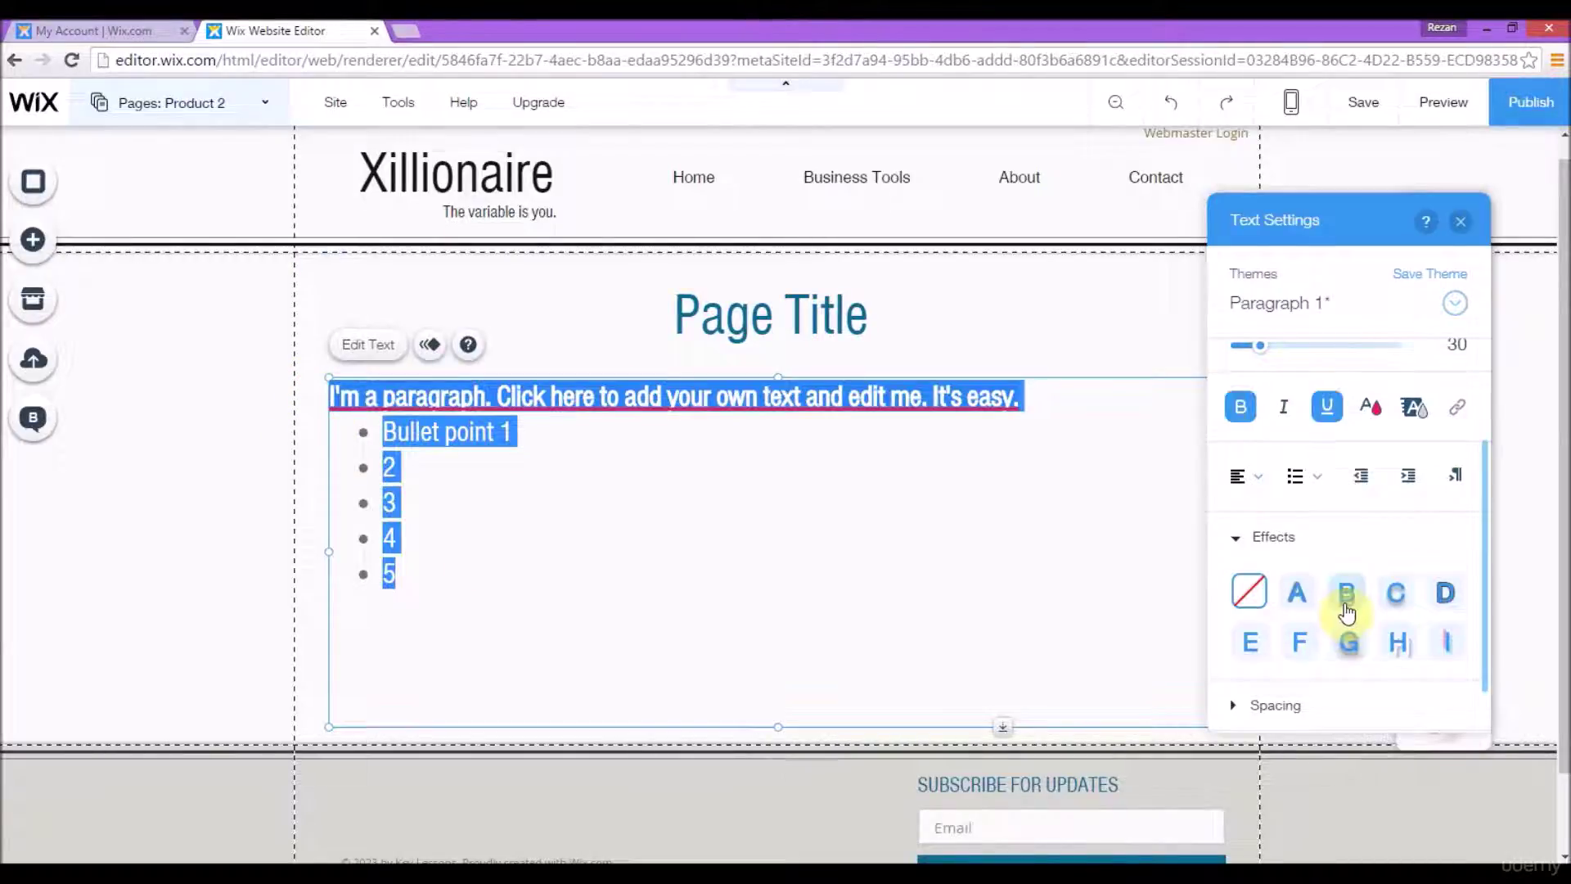
click(1346, 602)
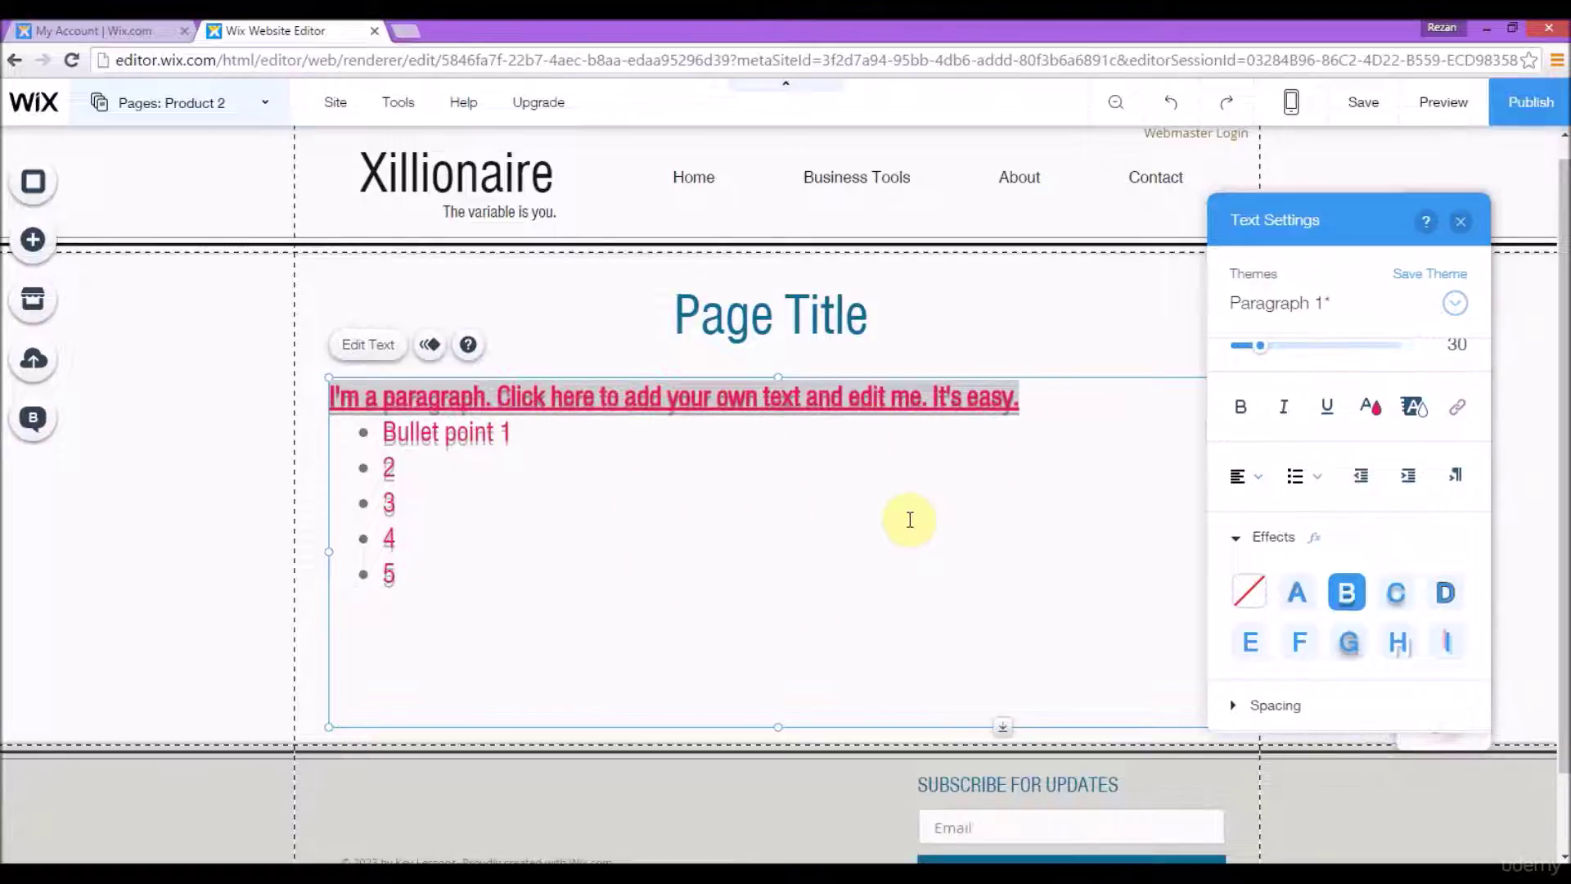
drag(421, 565, 333, 431)
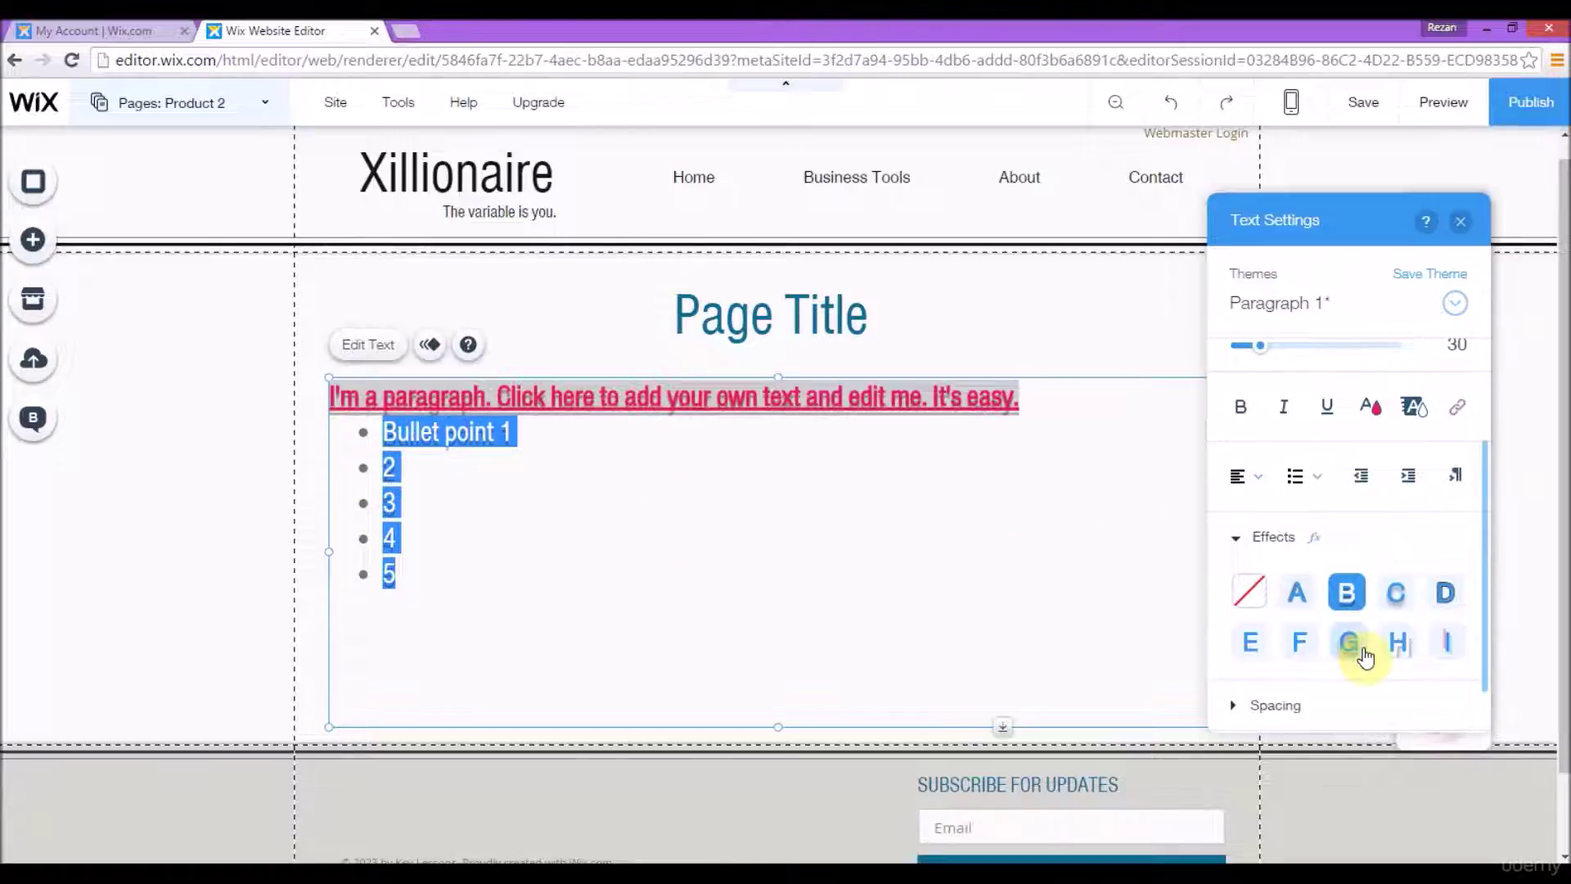
click(1399, 647)
click(566, 587)
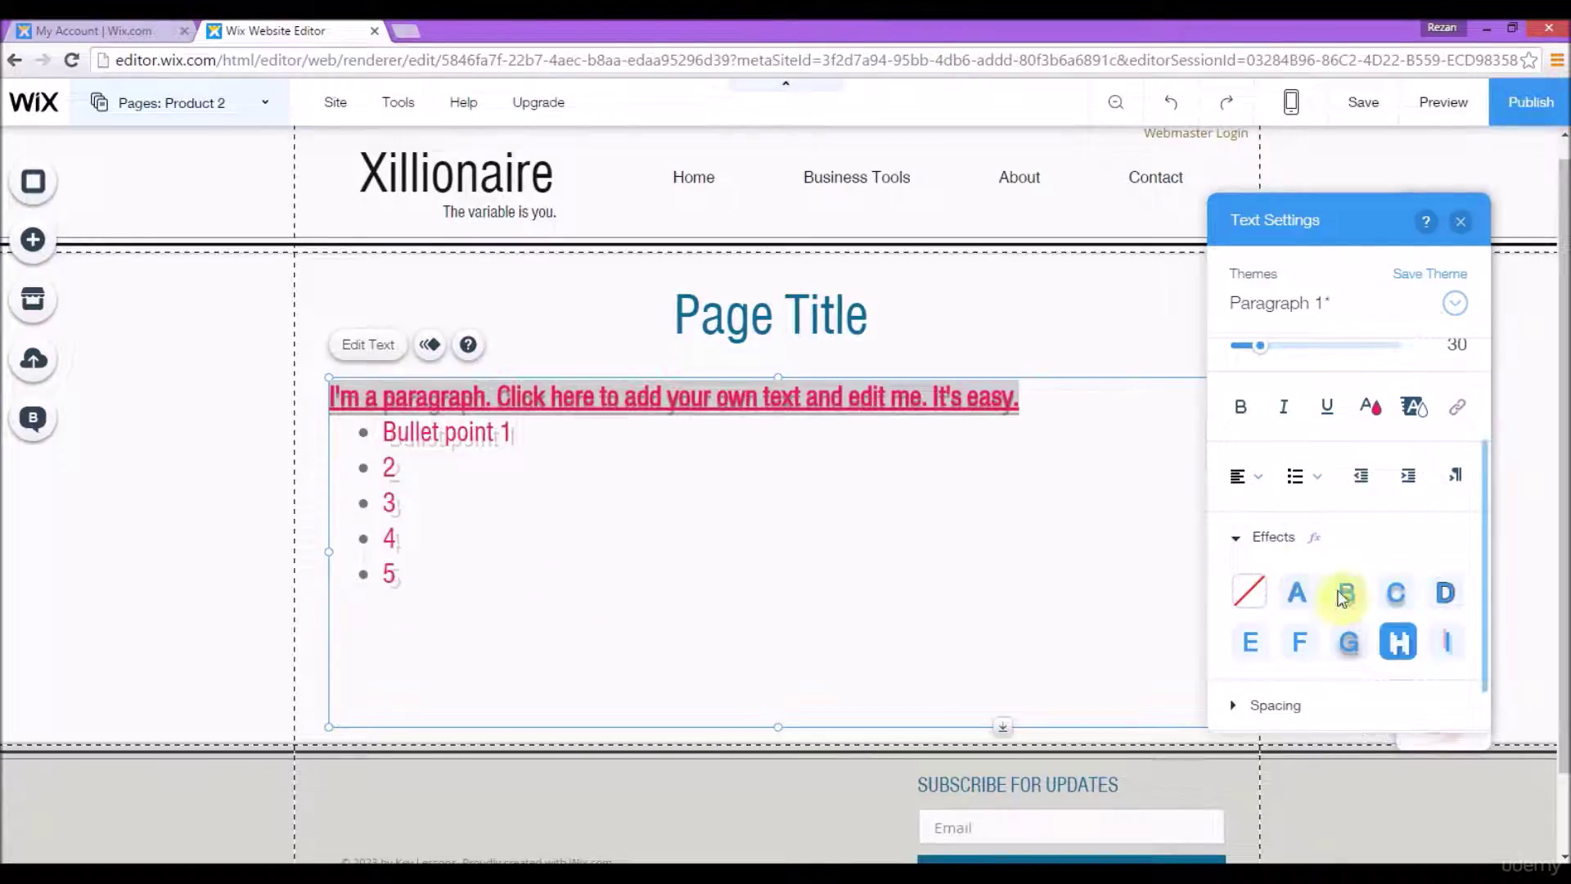
click(420, 553)
drag(421, 552, 358, 420)
click(457, 549)
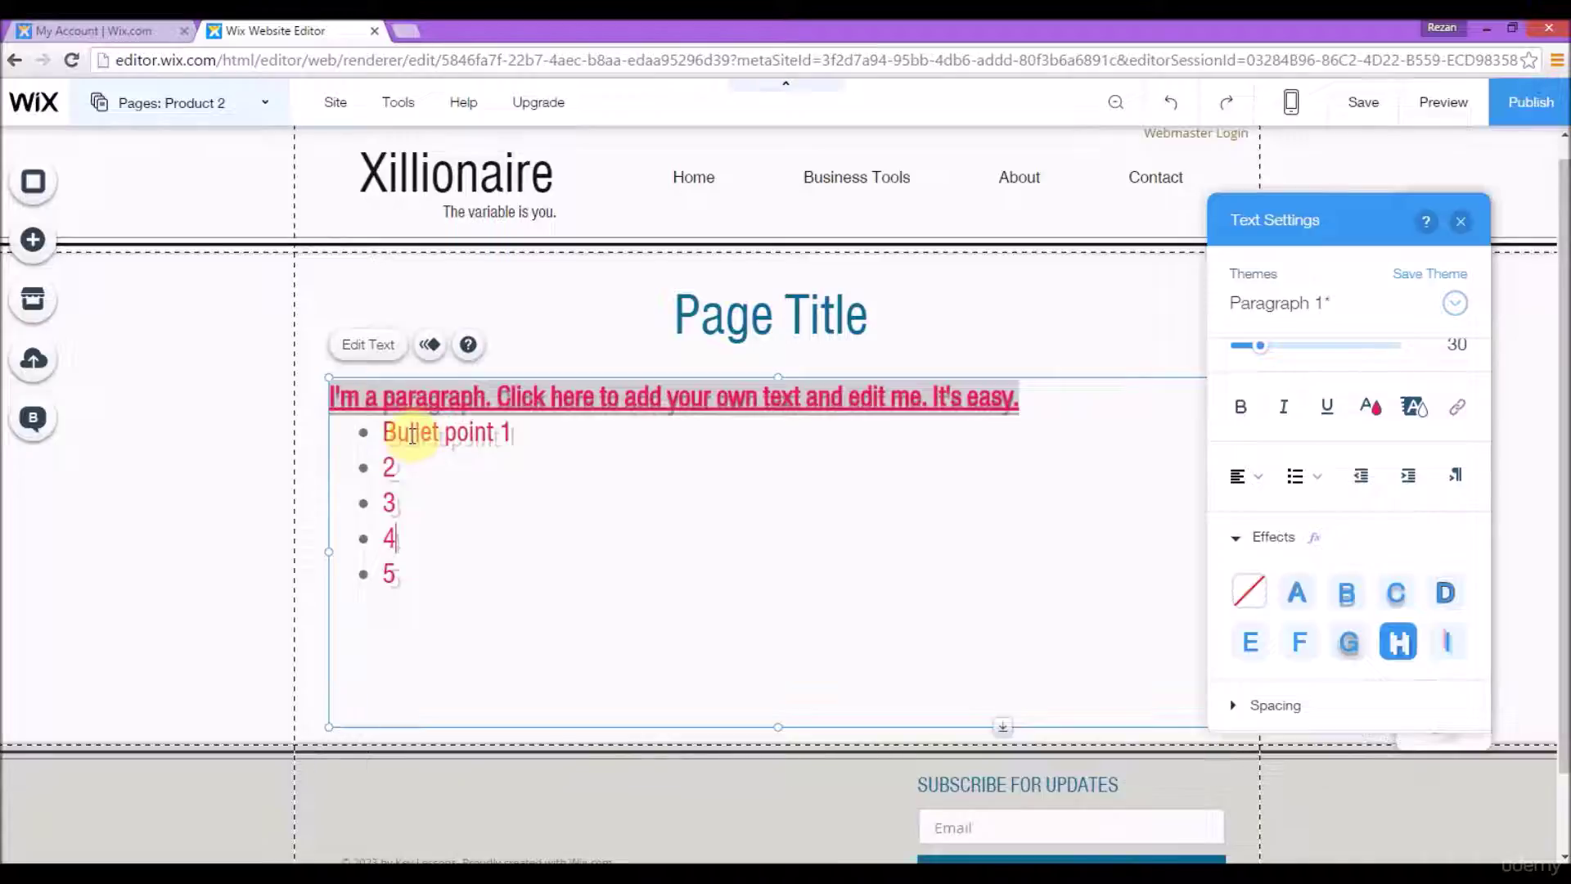
click(377, 465)
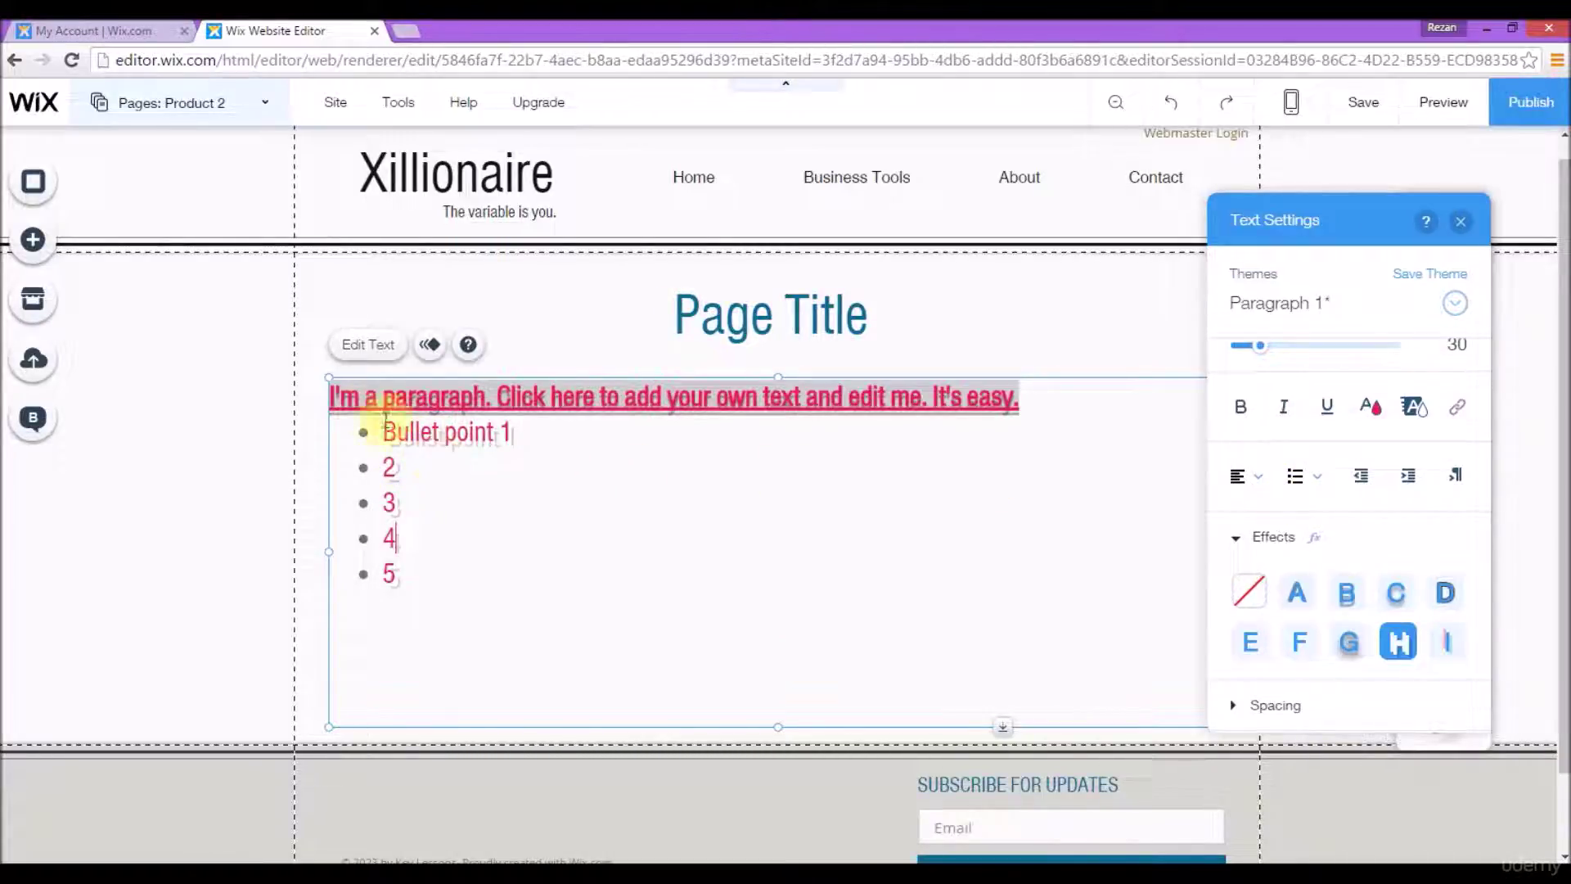
click(486, 396)
click(381, 432)
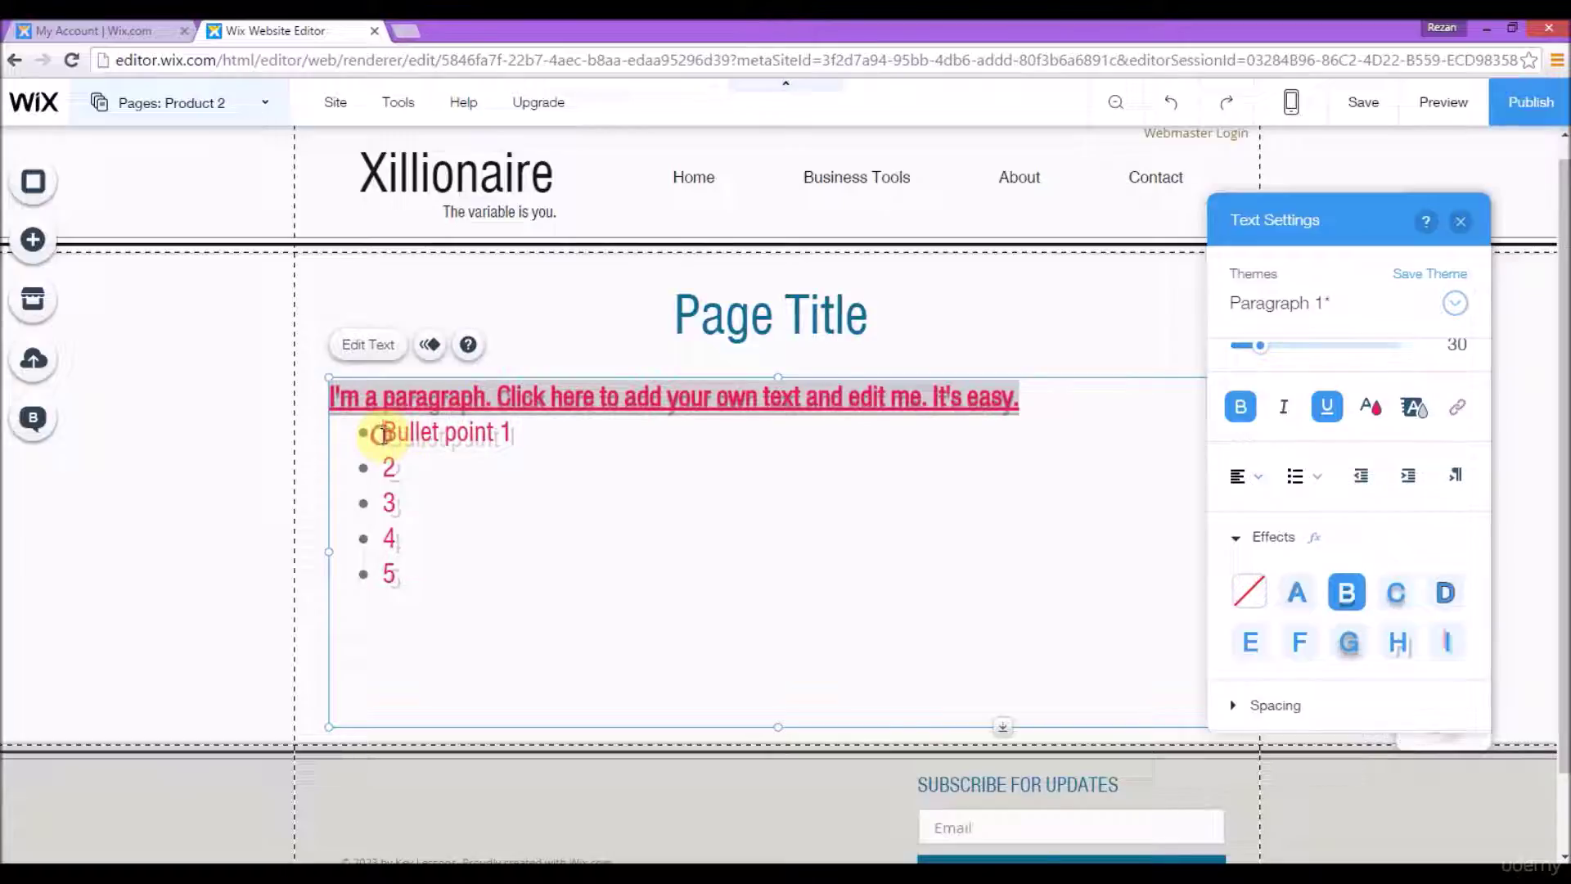
- Replace the highlighted paragraph sentence with "I have lots of products:"
drag(329, 403, 244, 391)
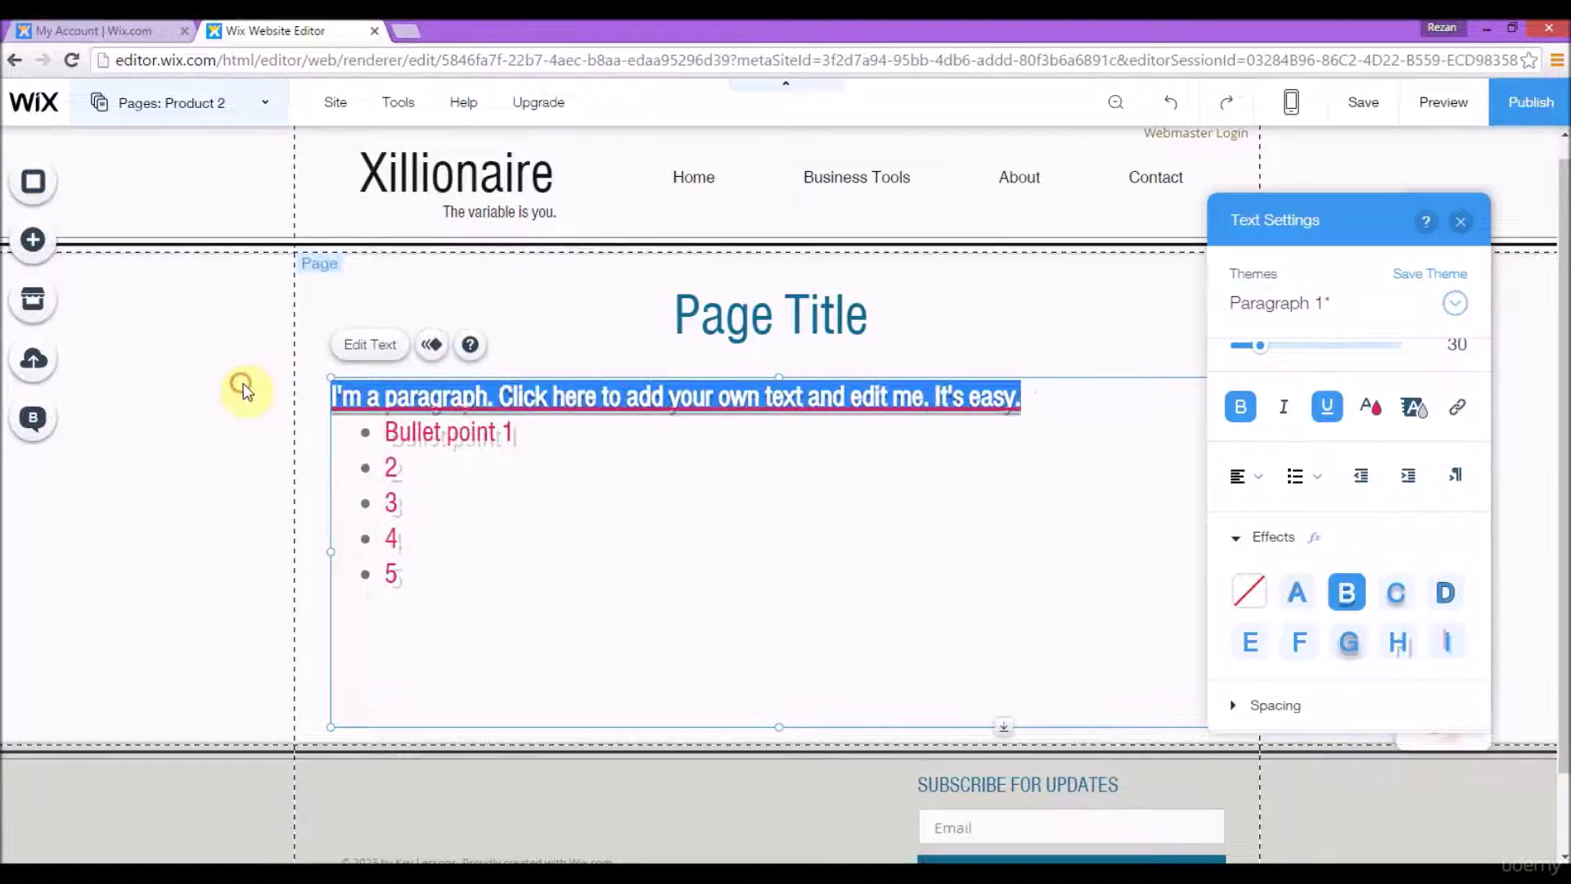
key(BackSpace)
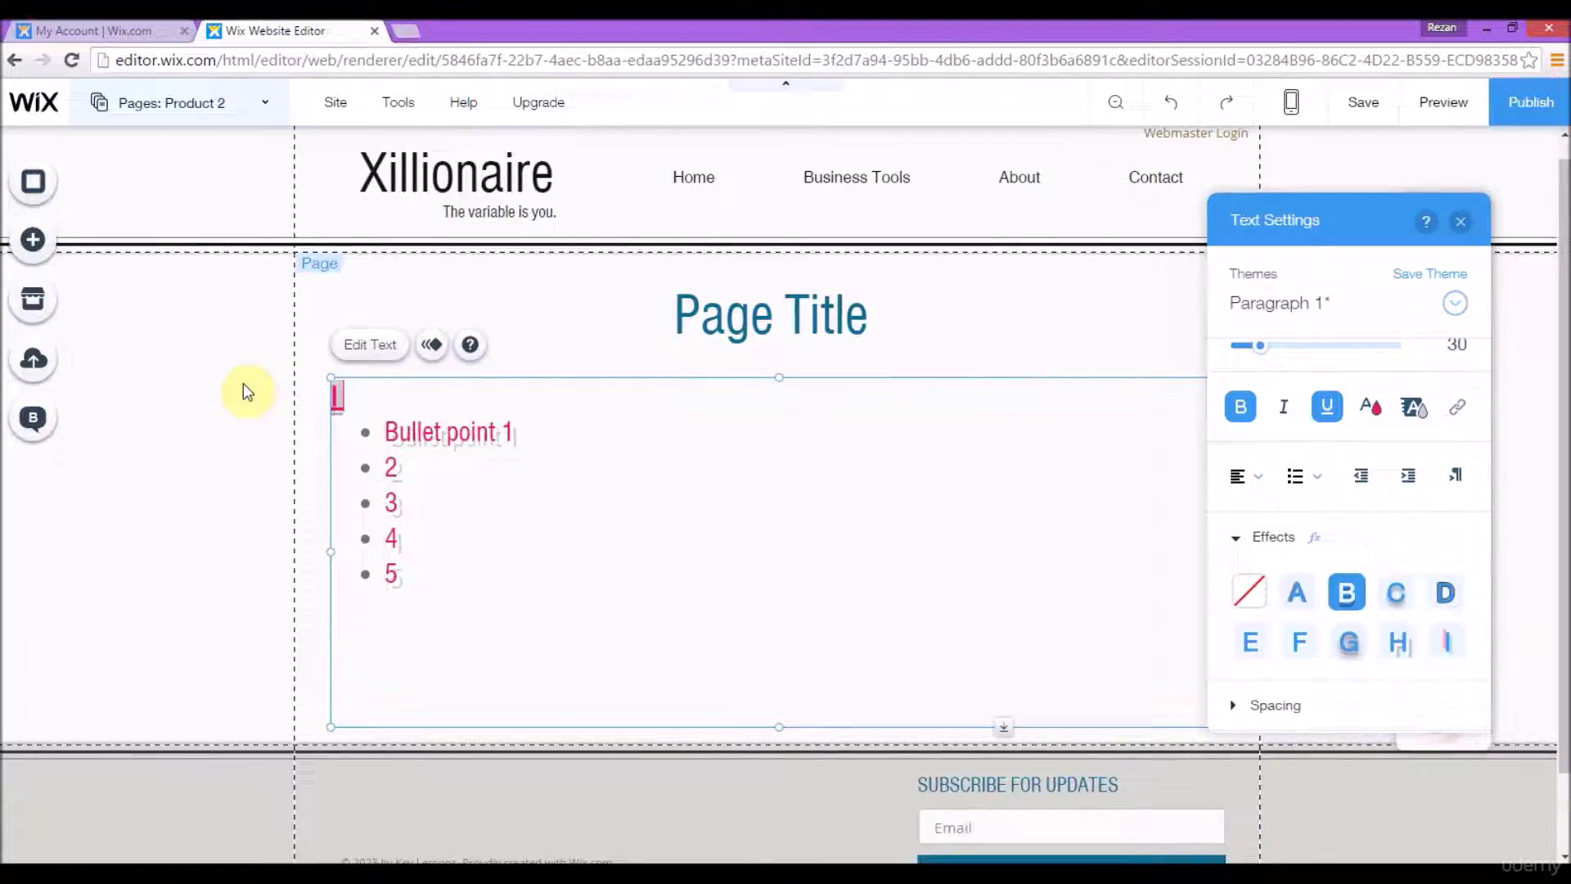
text(I have lots of)
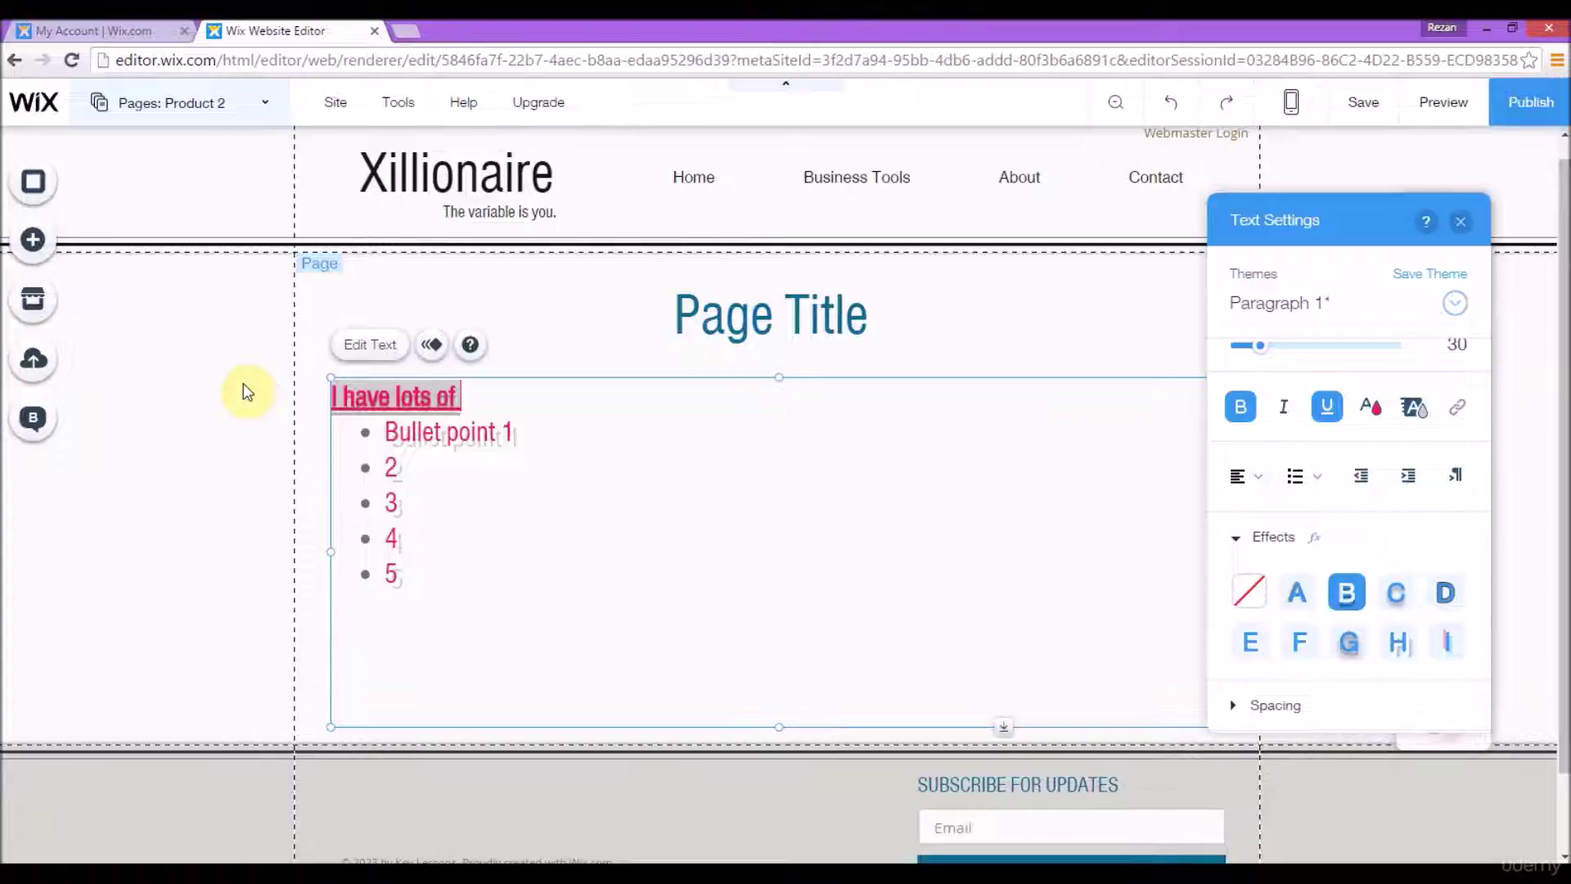
text( products:)
click(449, 432)
click(416, 432)
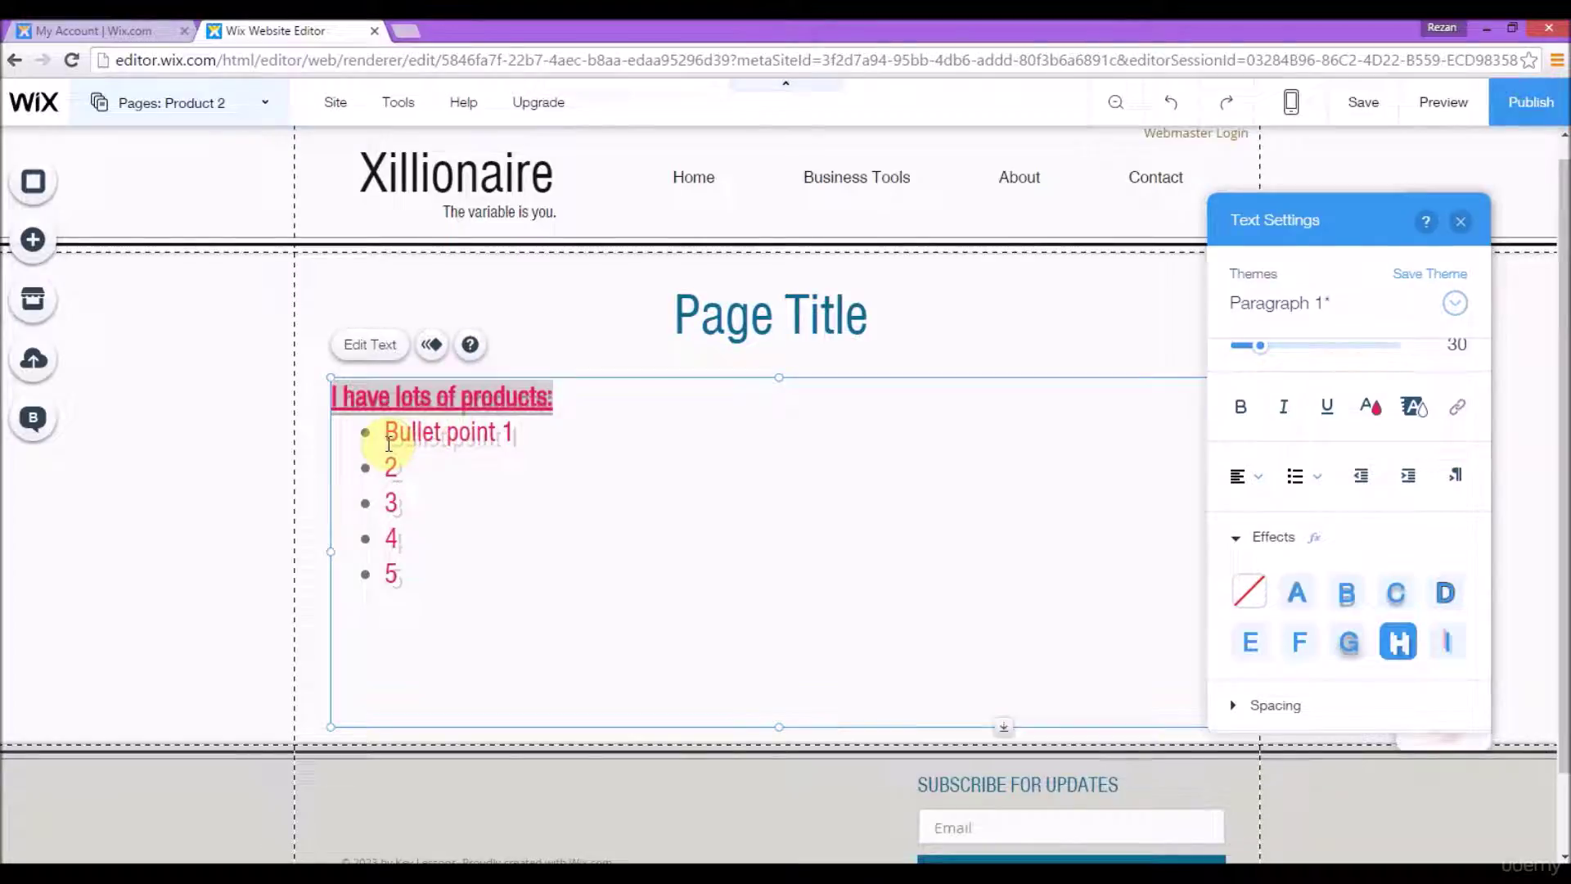
- Select the "Bullet point 1" text in the list and open its link settings
drag(390, 440, 516, 442)
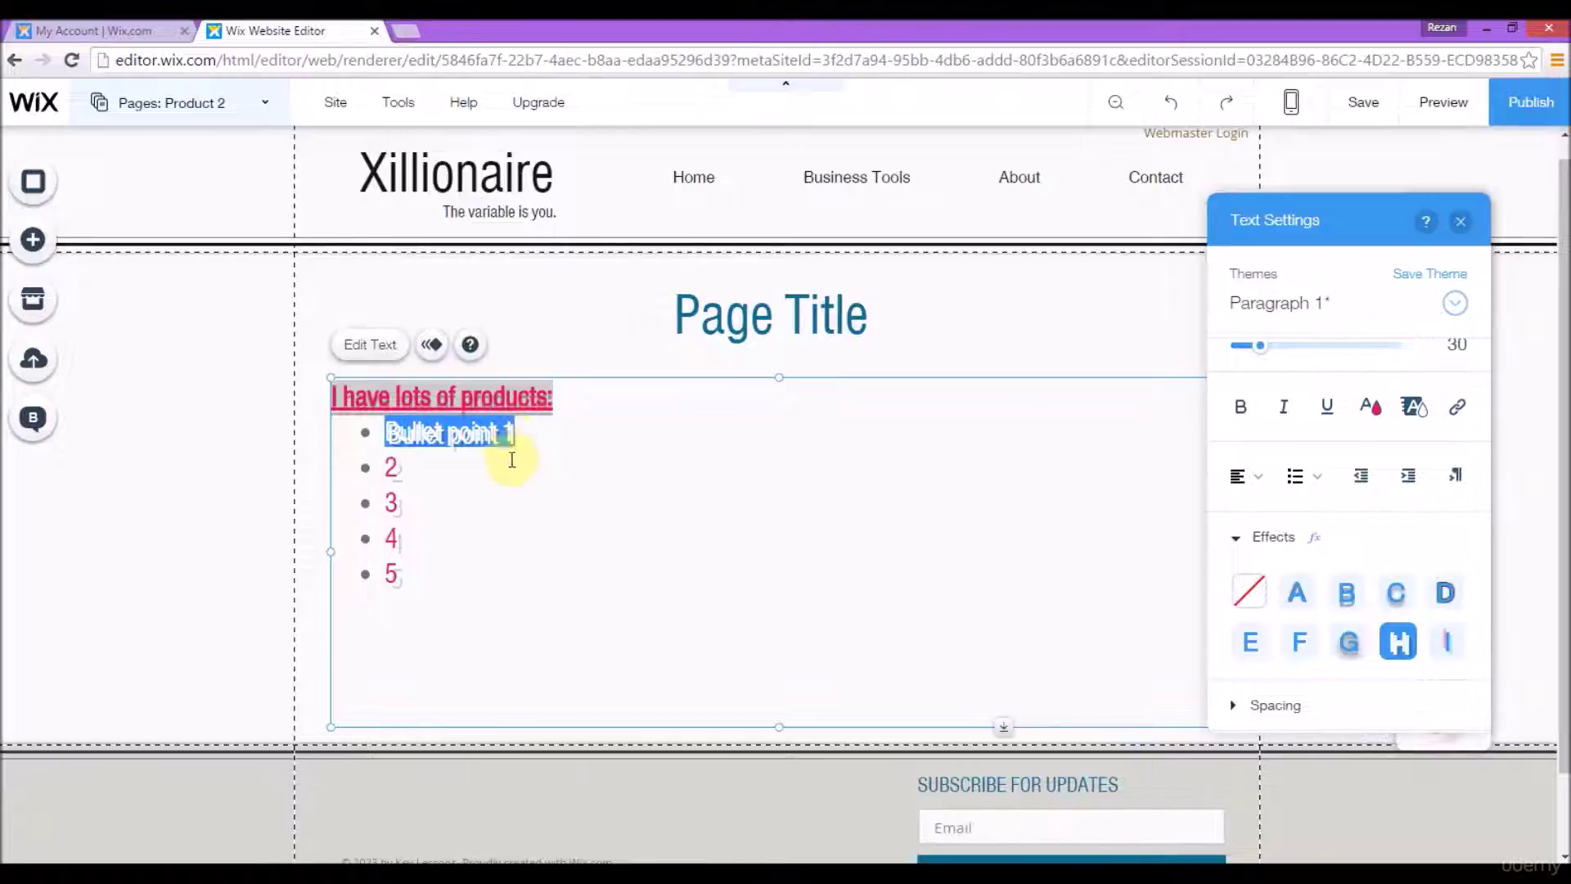
click(474, 470)
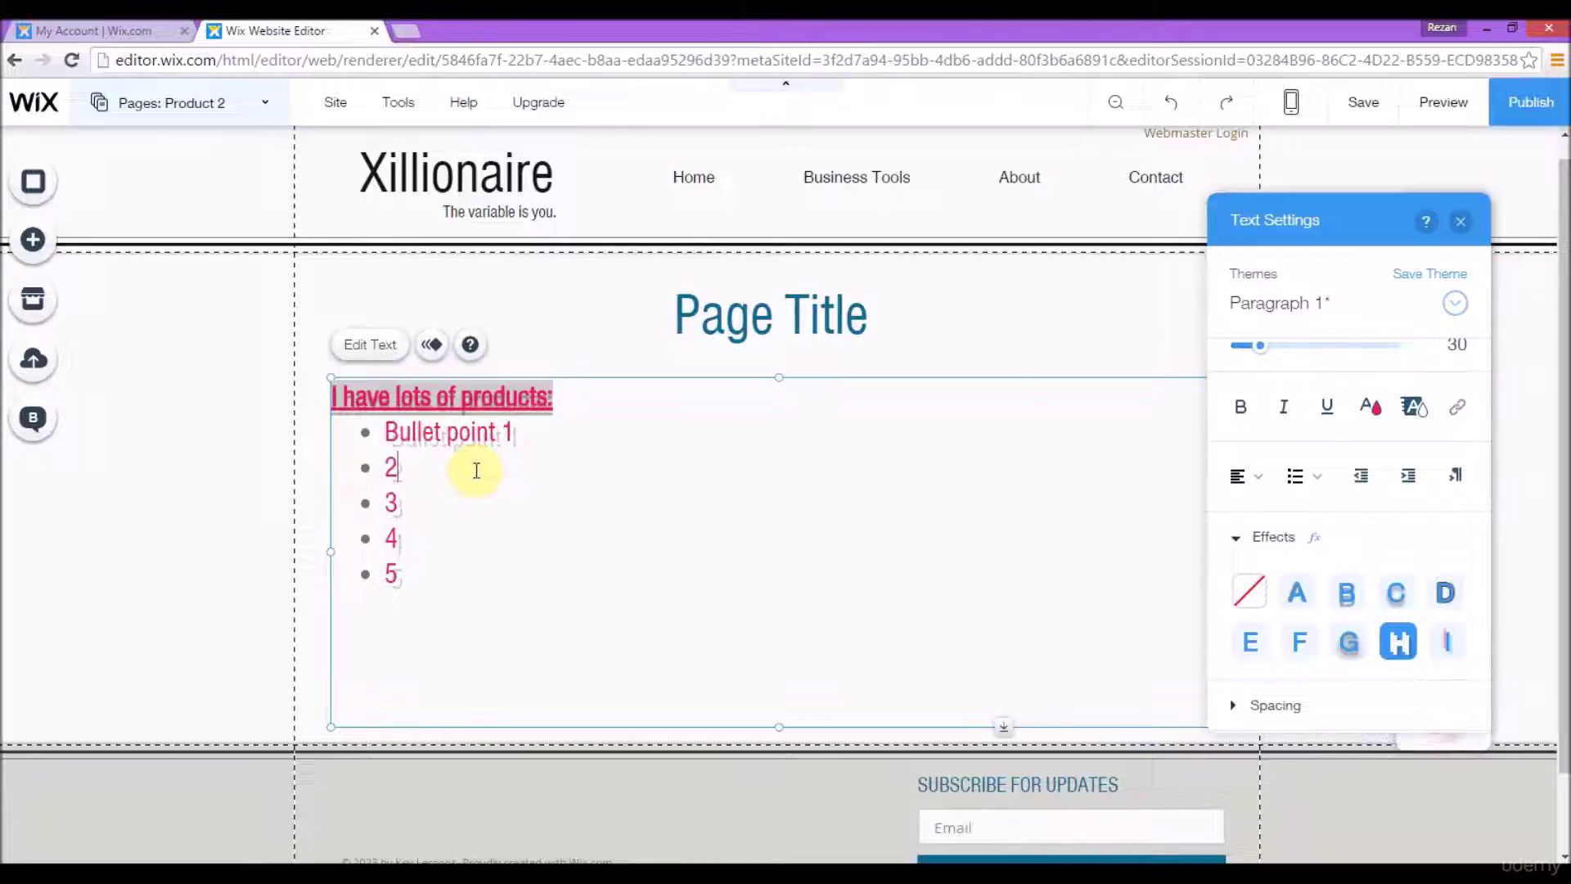
drag(386, 429, 518, 430)
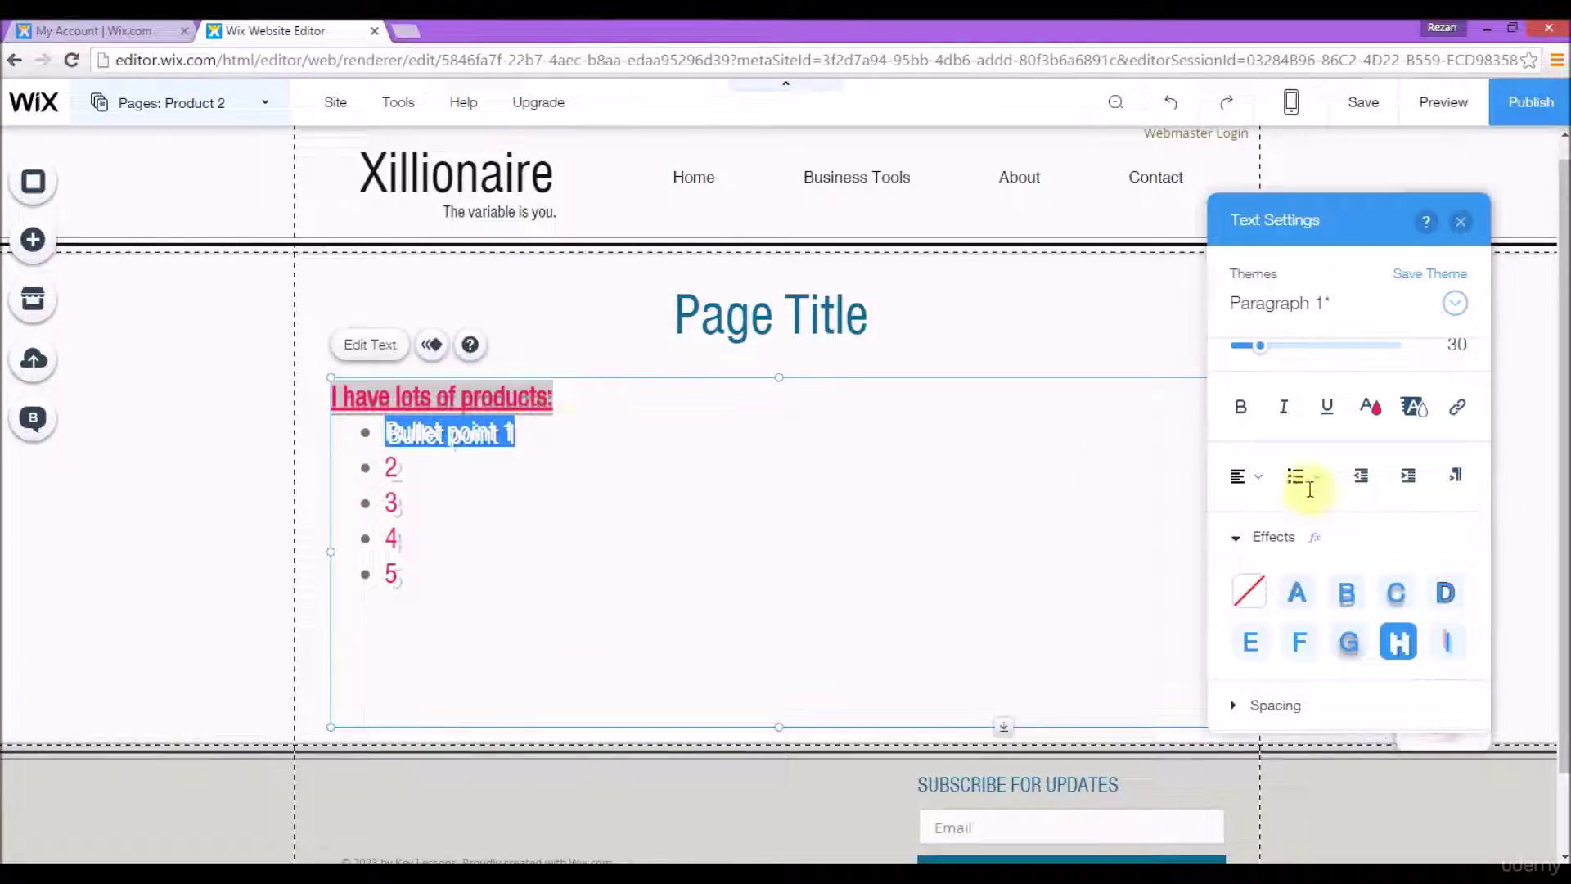
click(1455, 416)
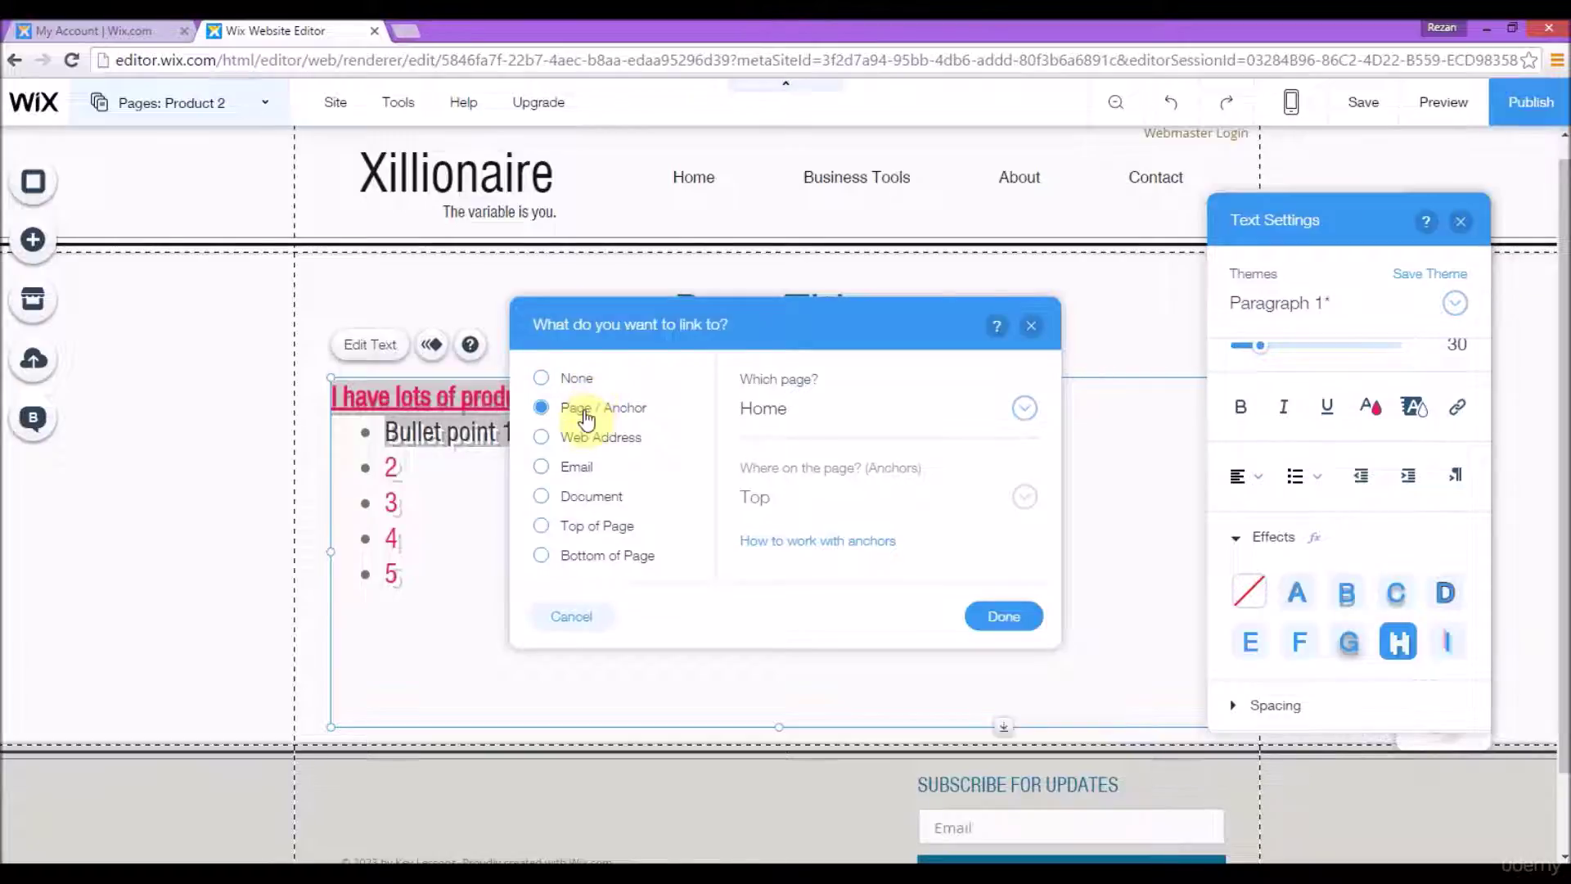
- Look through the link types for the bullet text: Page / Anchor, Web Address, Email, Document, Top of Page and Bottom of Page
click(768, 410)
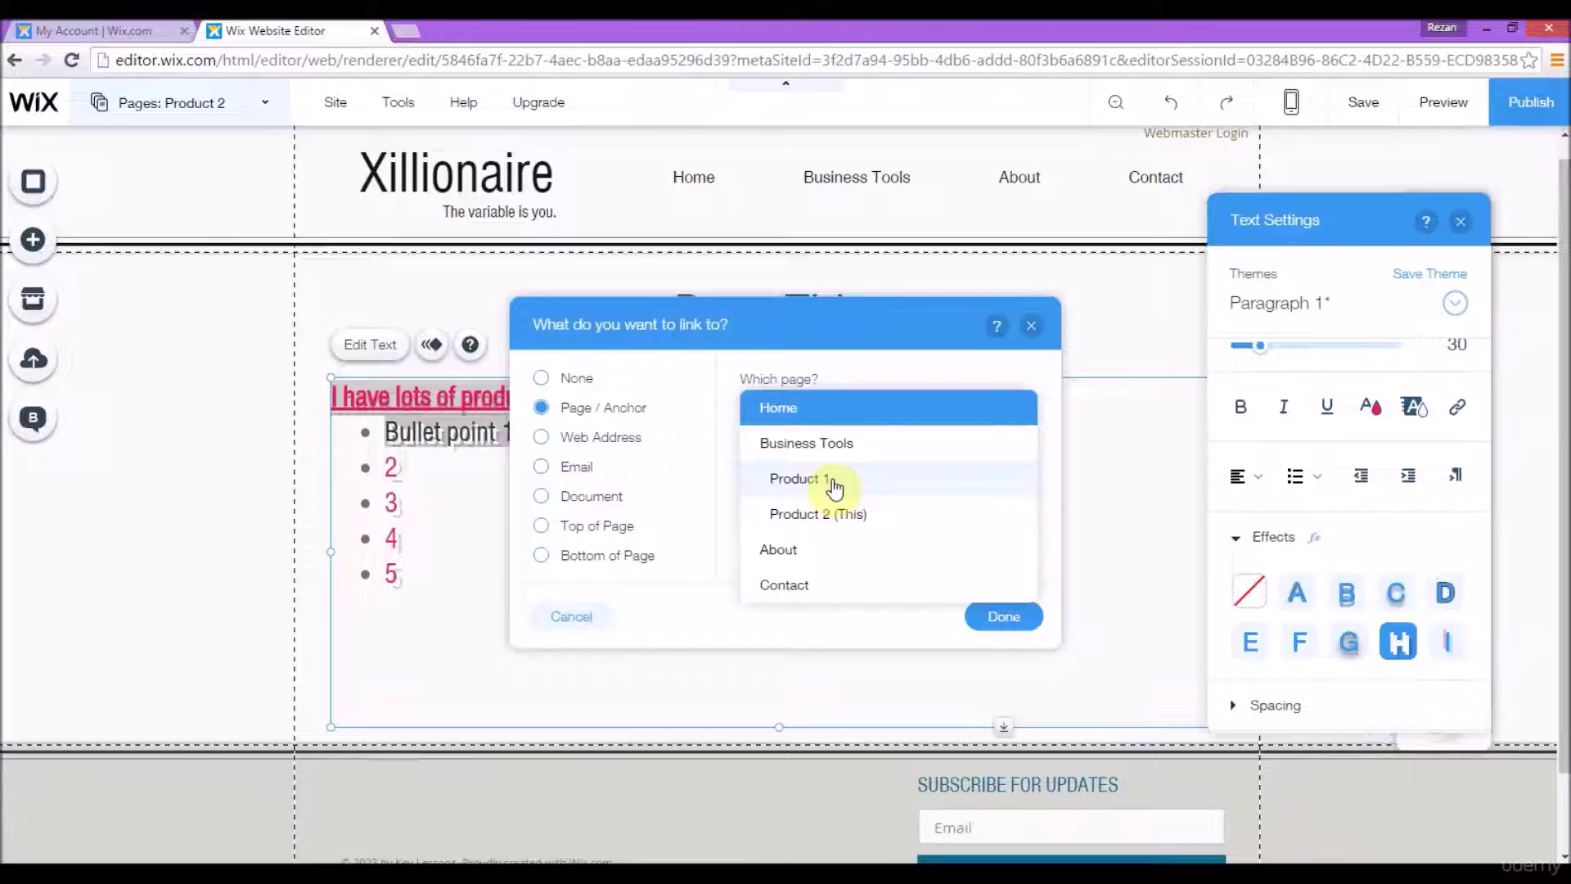
click(835, 483)
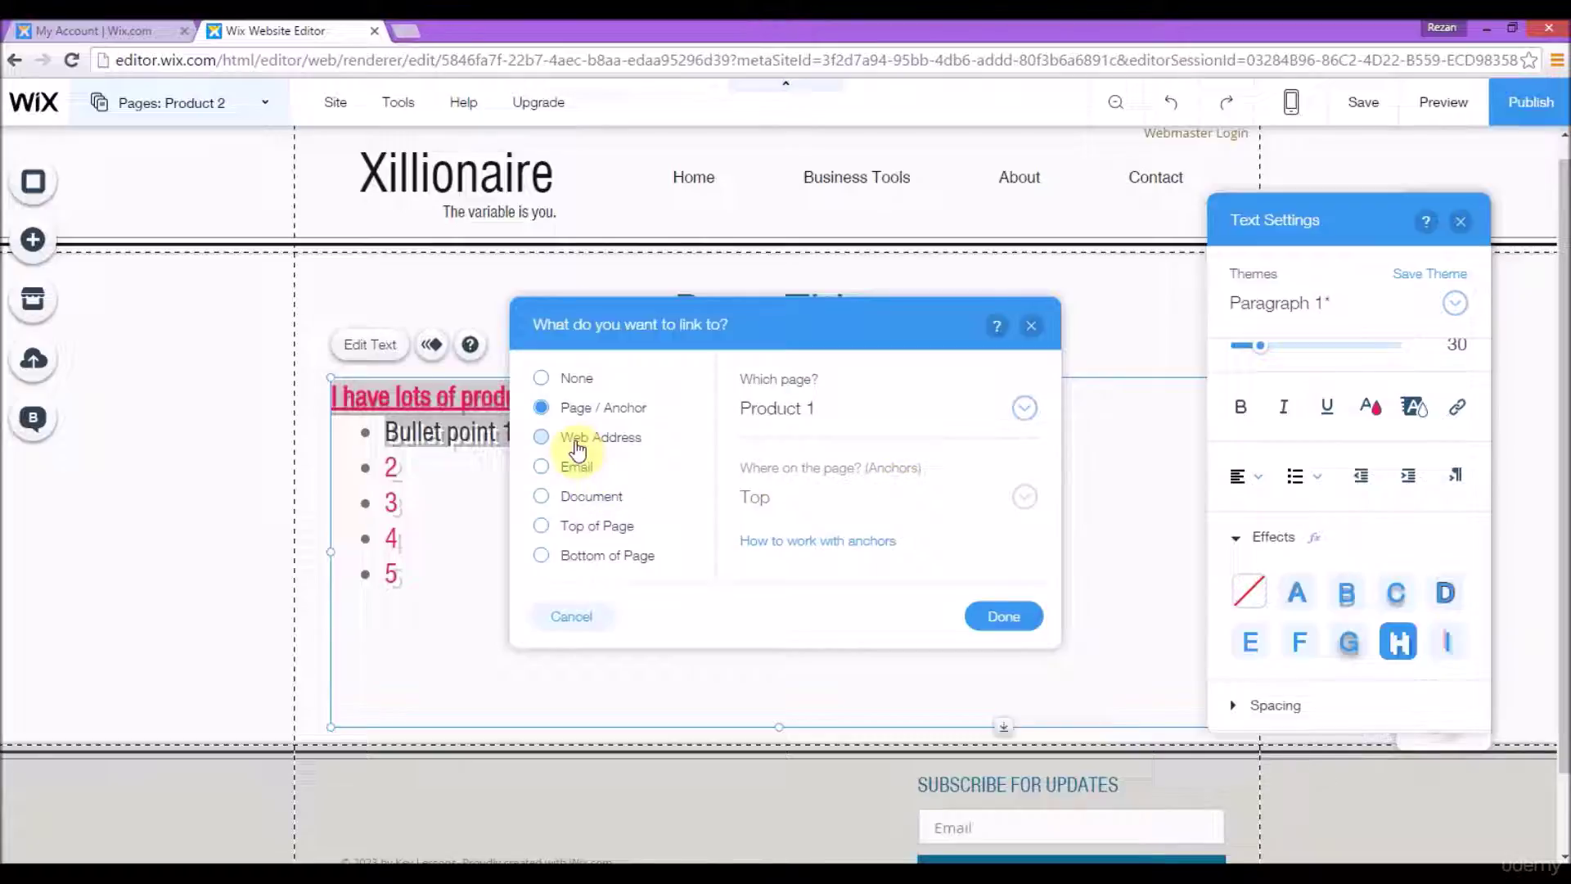
click(575, 442)
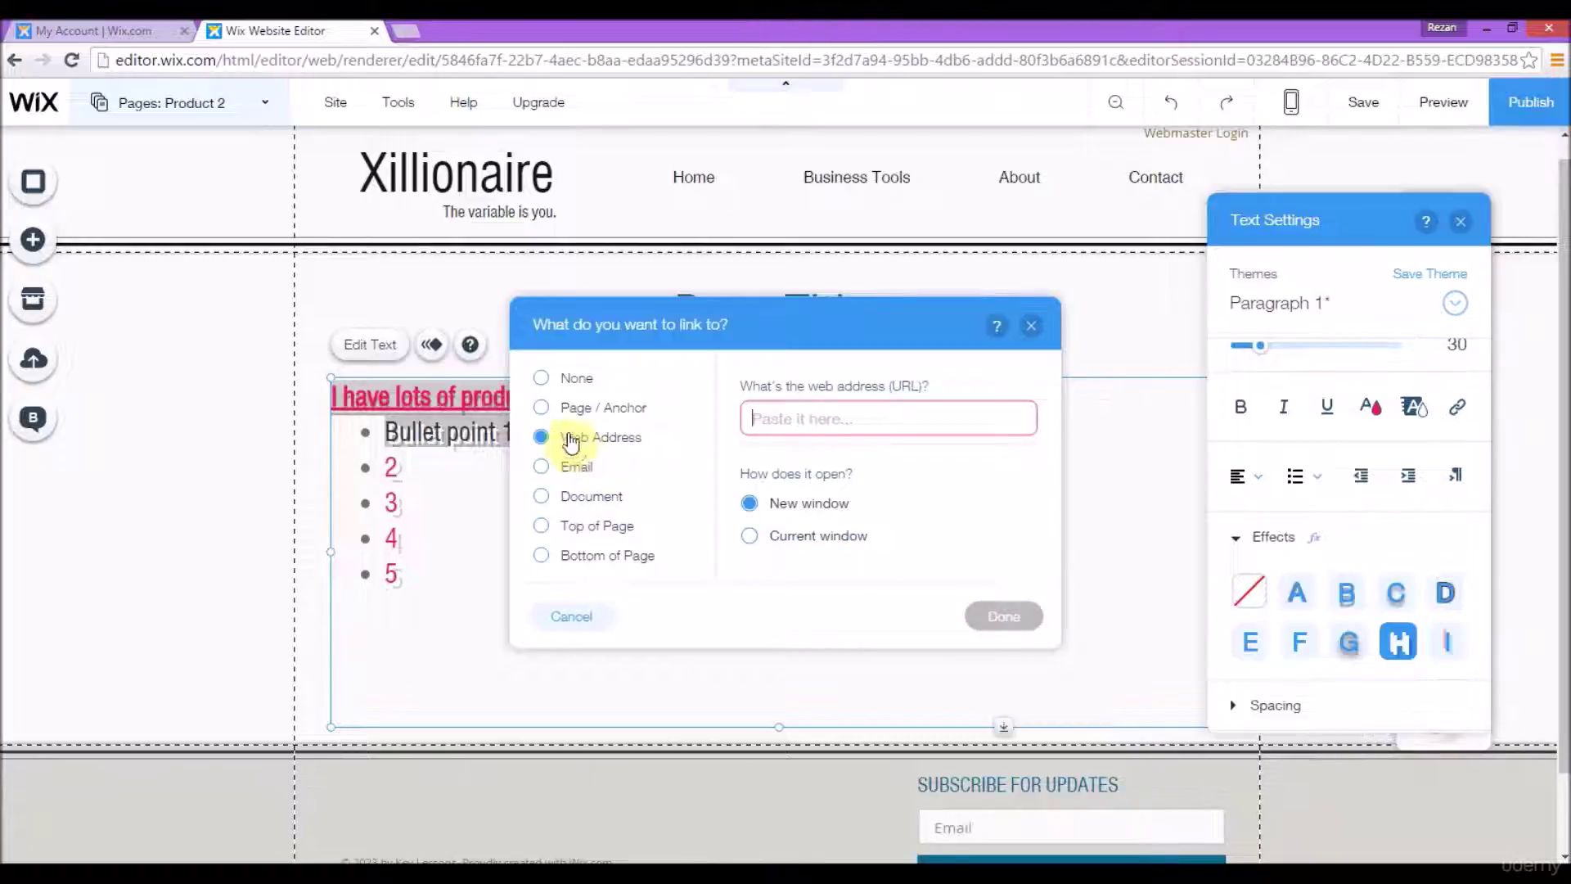
click(564, 407)
click(604, 449)
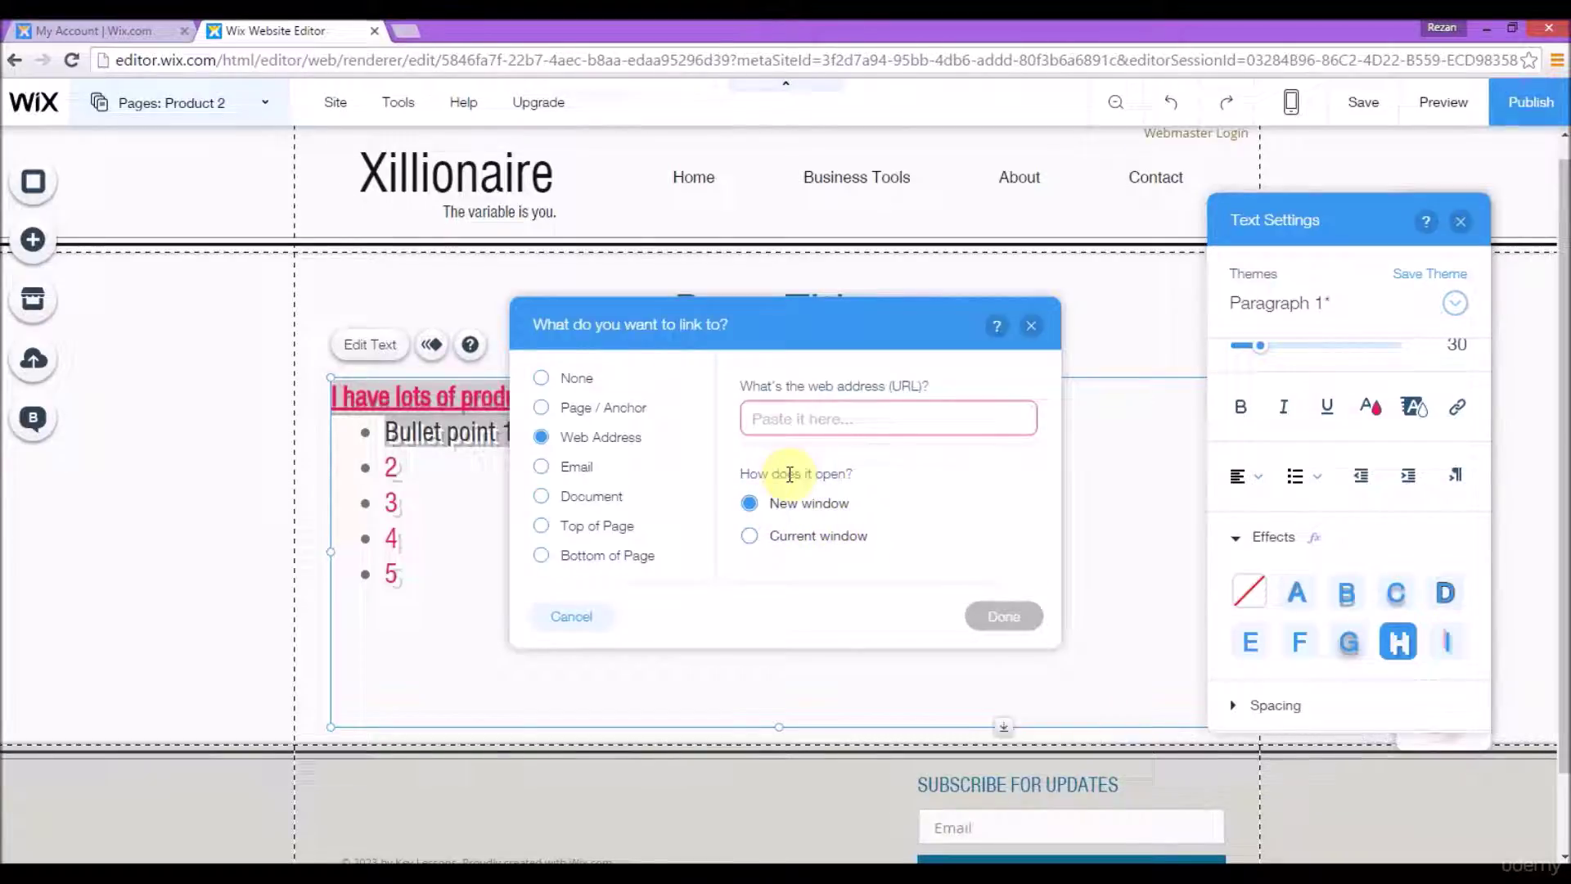
click(572, 471)
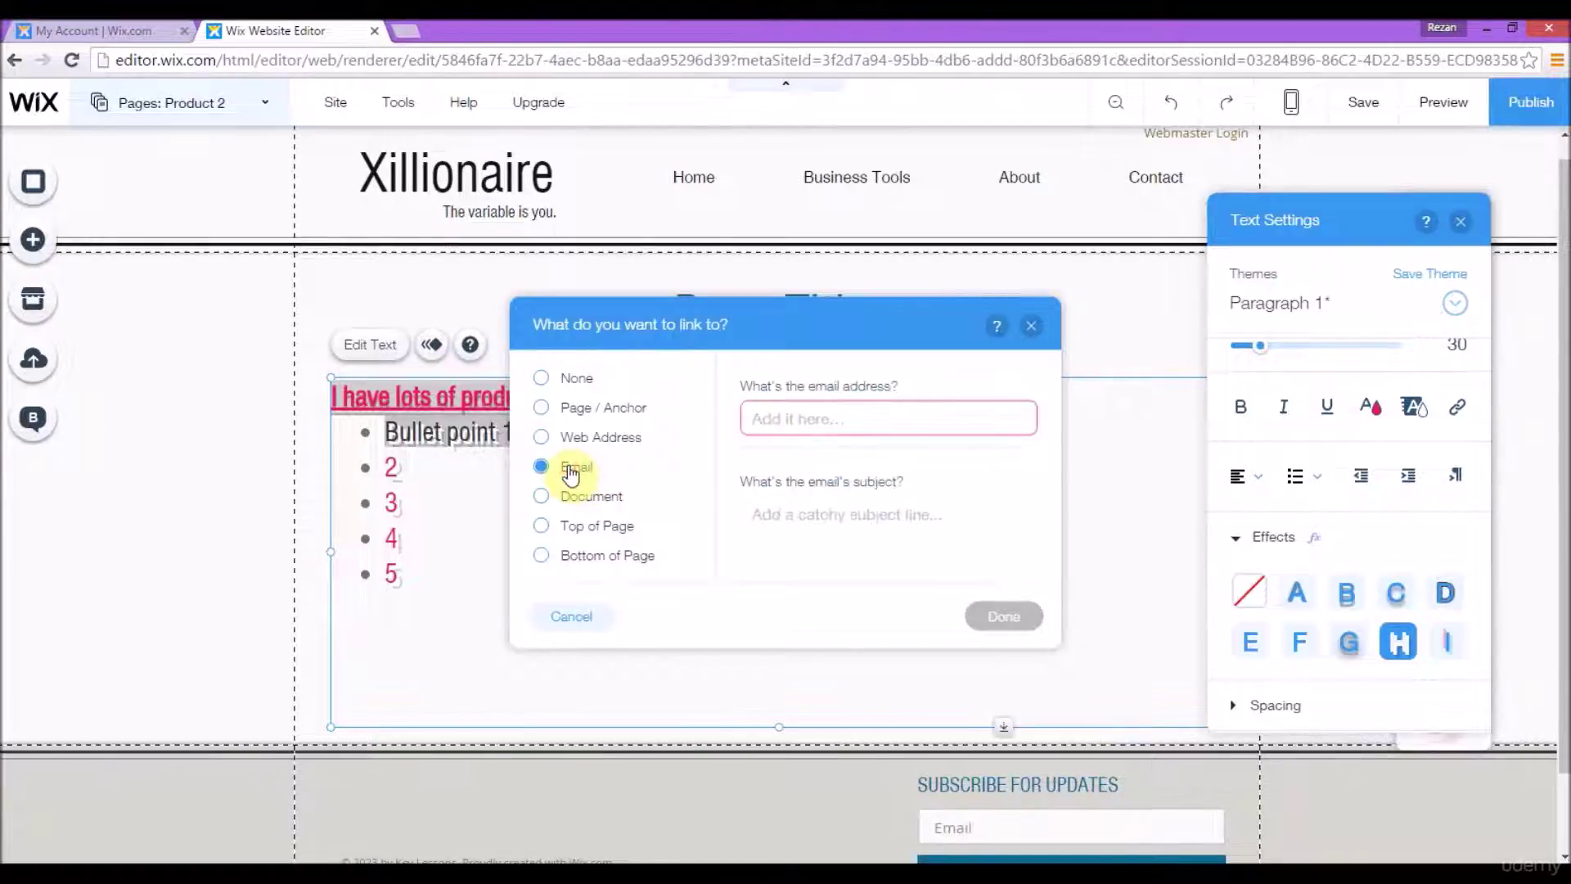
click(832, 411)
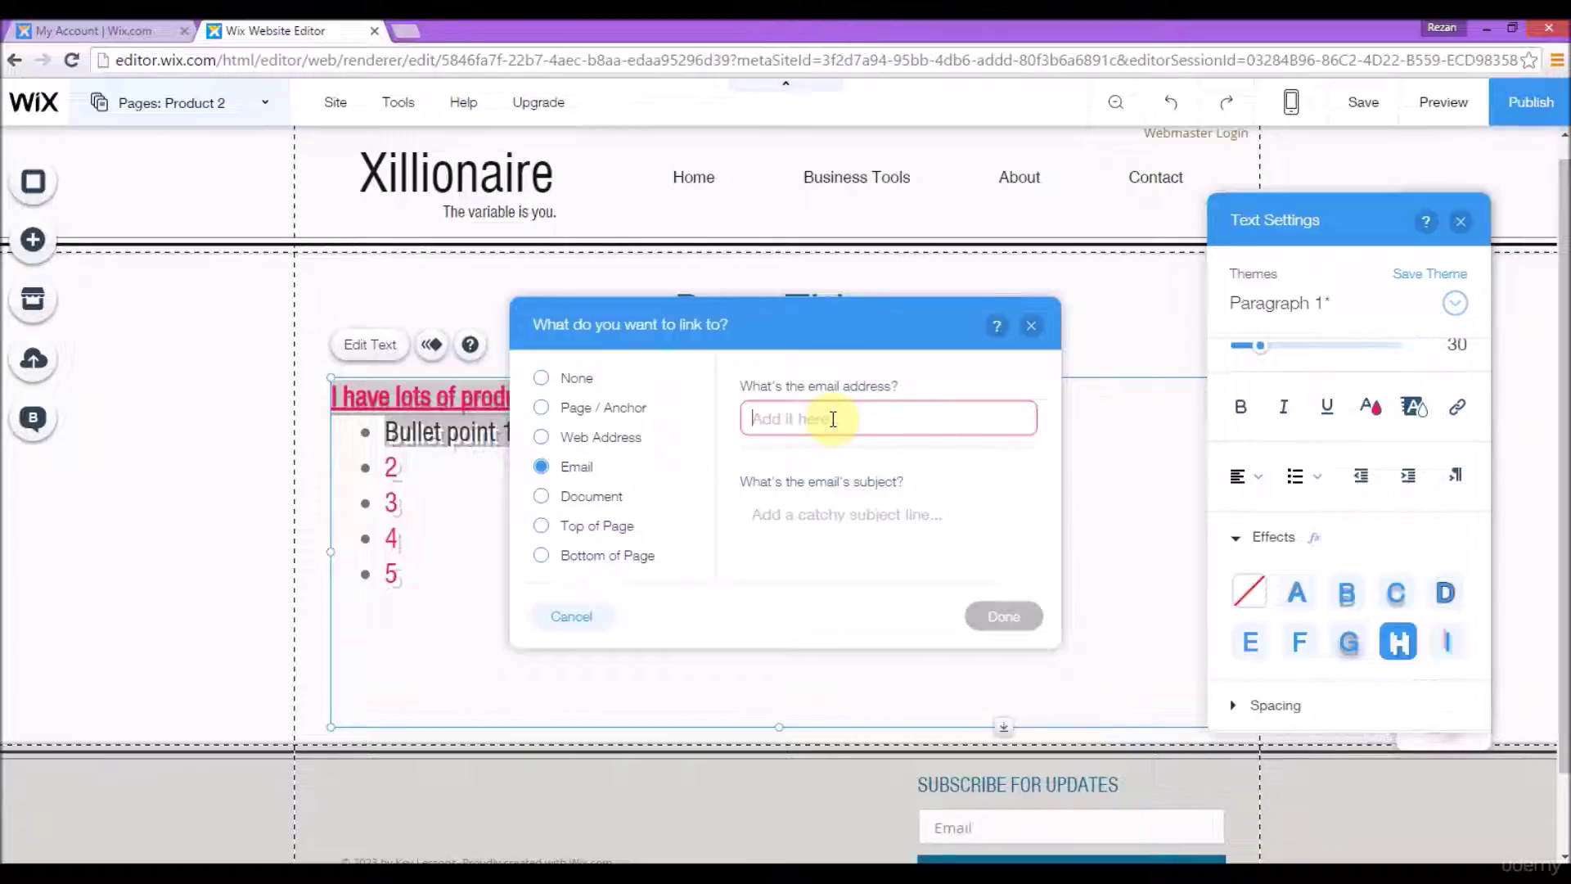
click(574, 501)
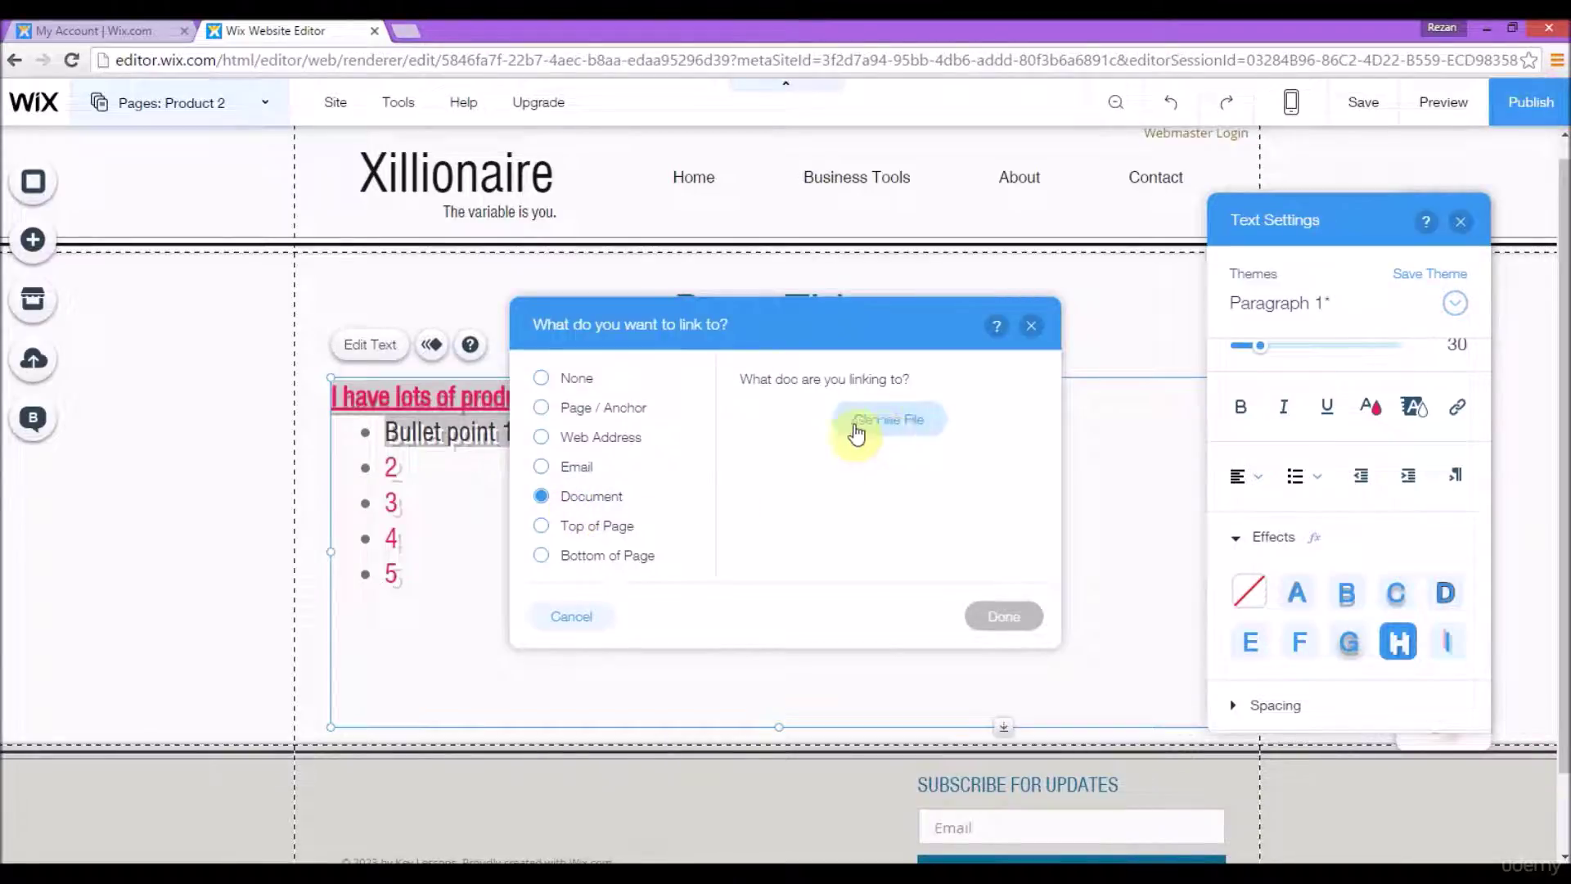
click(571, 527)
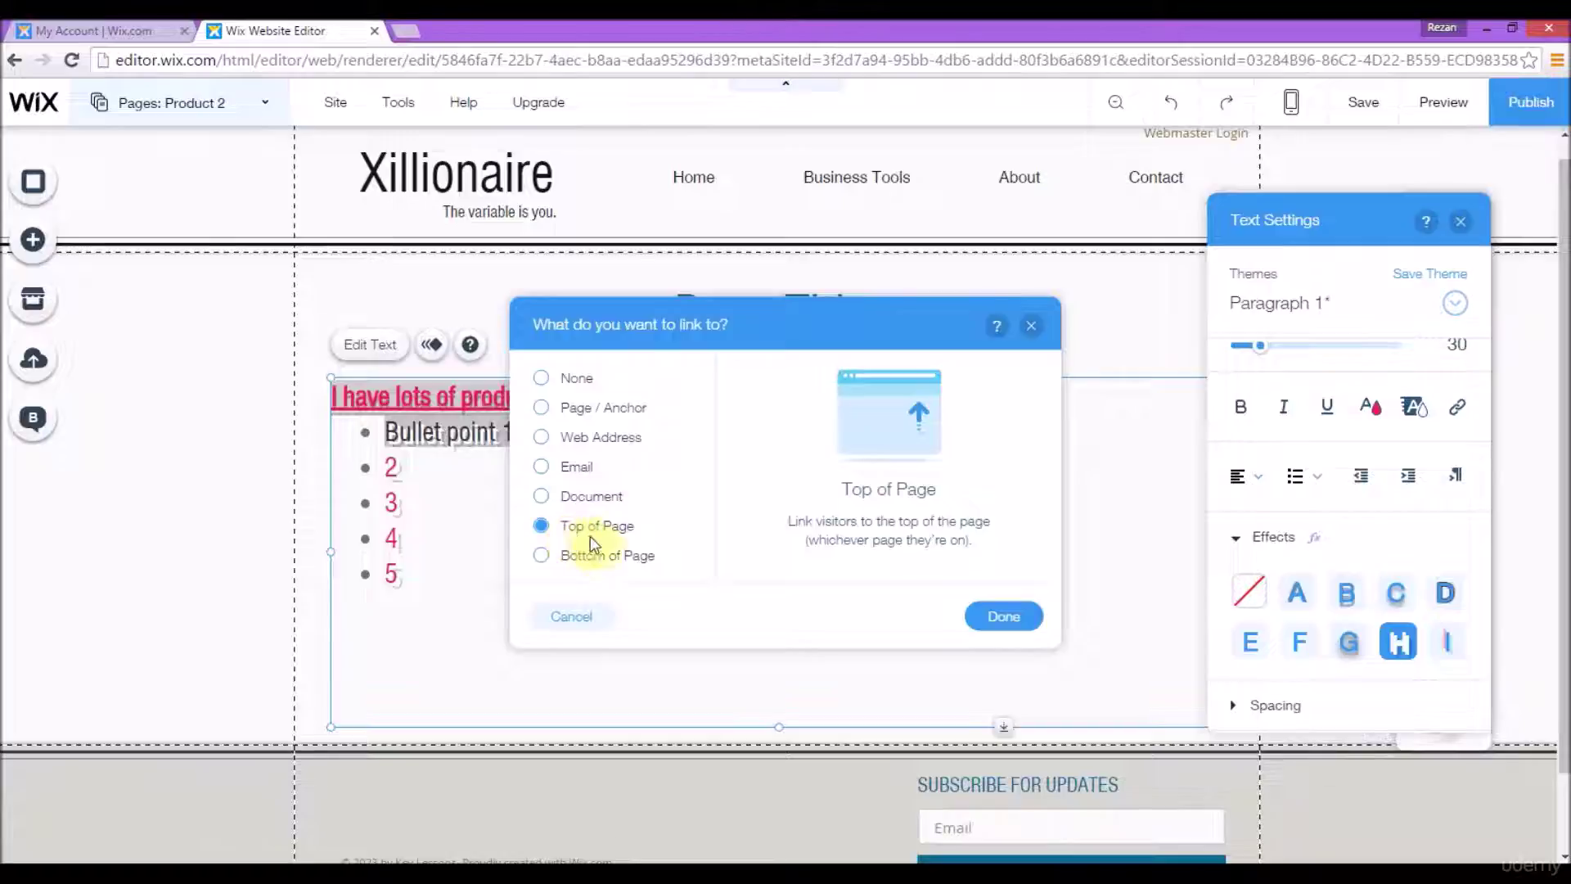
click(596, 555)
click(615, 528)
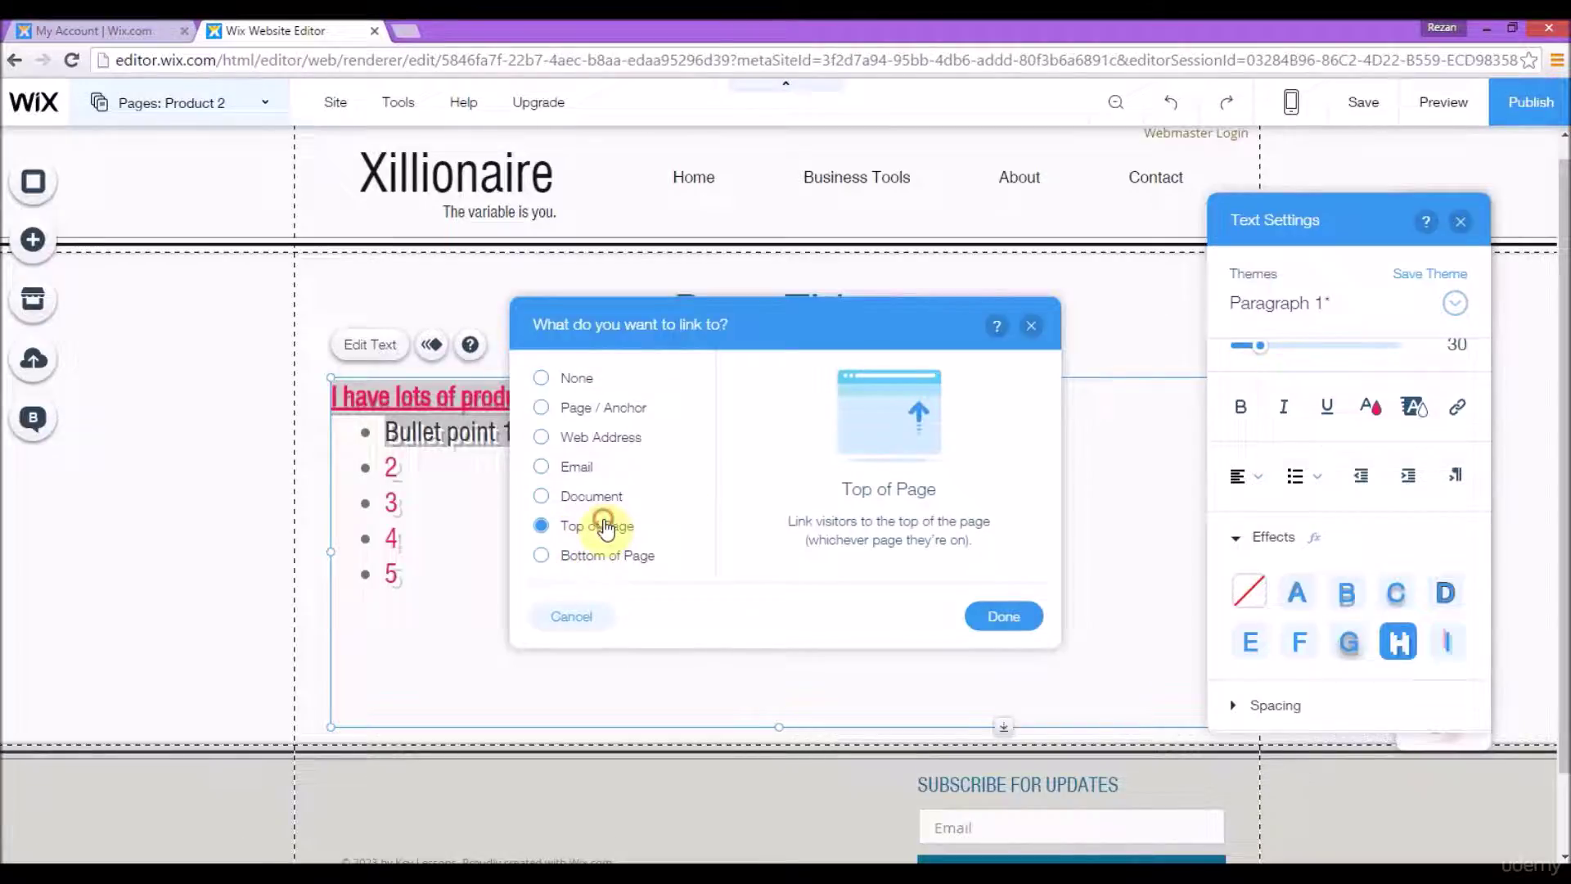
click(581, 493)
click(578, 465)
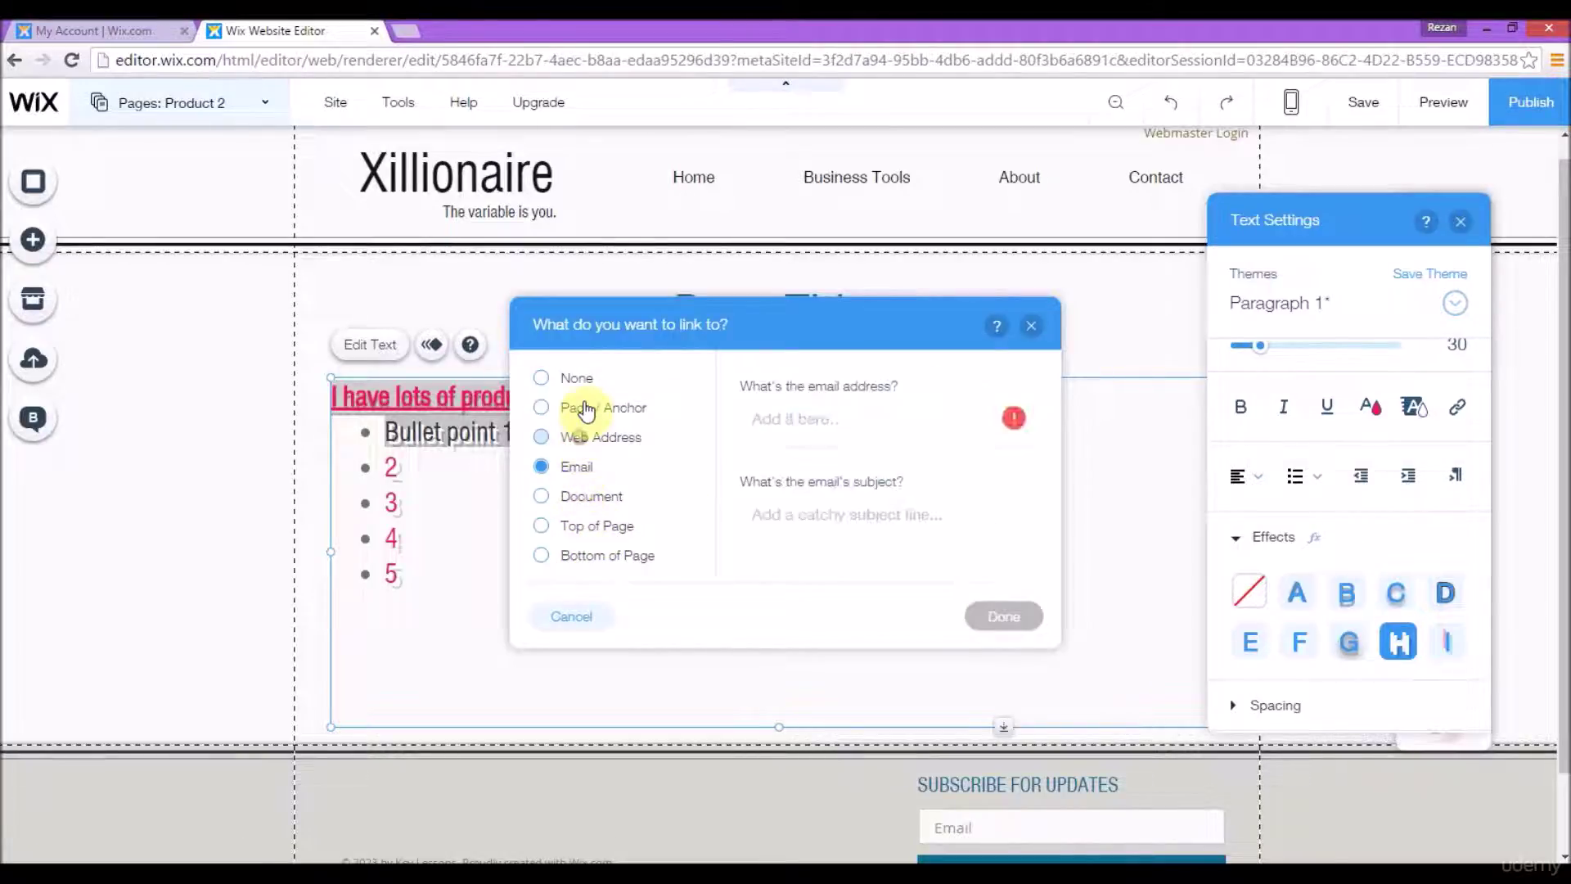
click(579, 407)
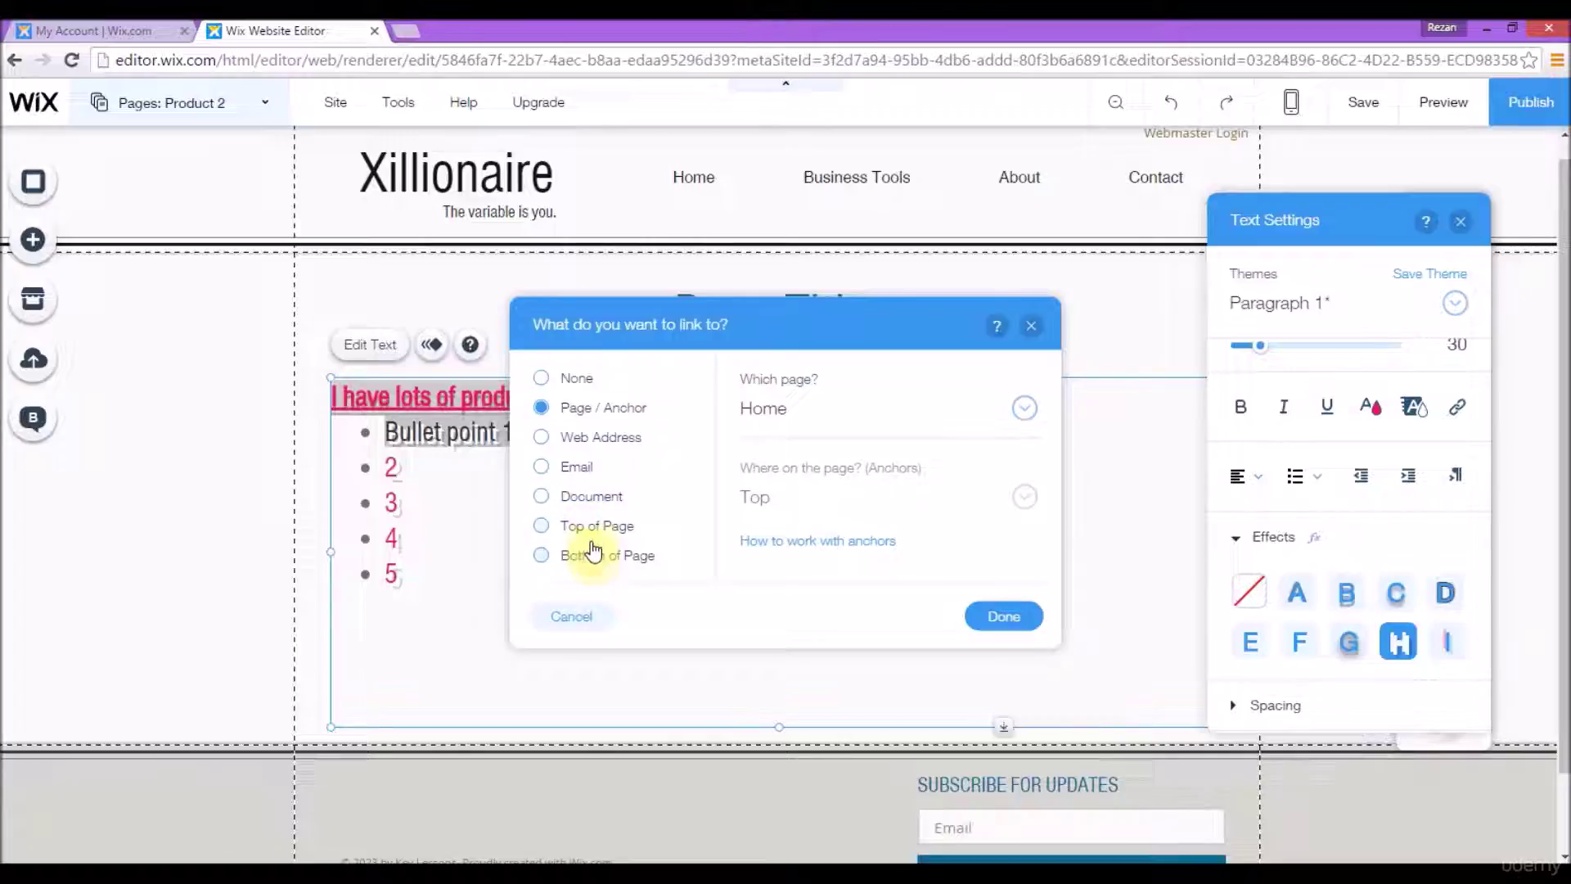
- Link the "Bullet point 1" text to the Product 1 page as a Page / Anchor link
click(581, 382)
click(578, 407)
click(821, 403)
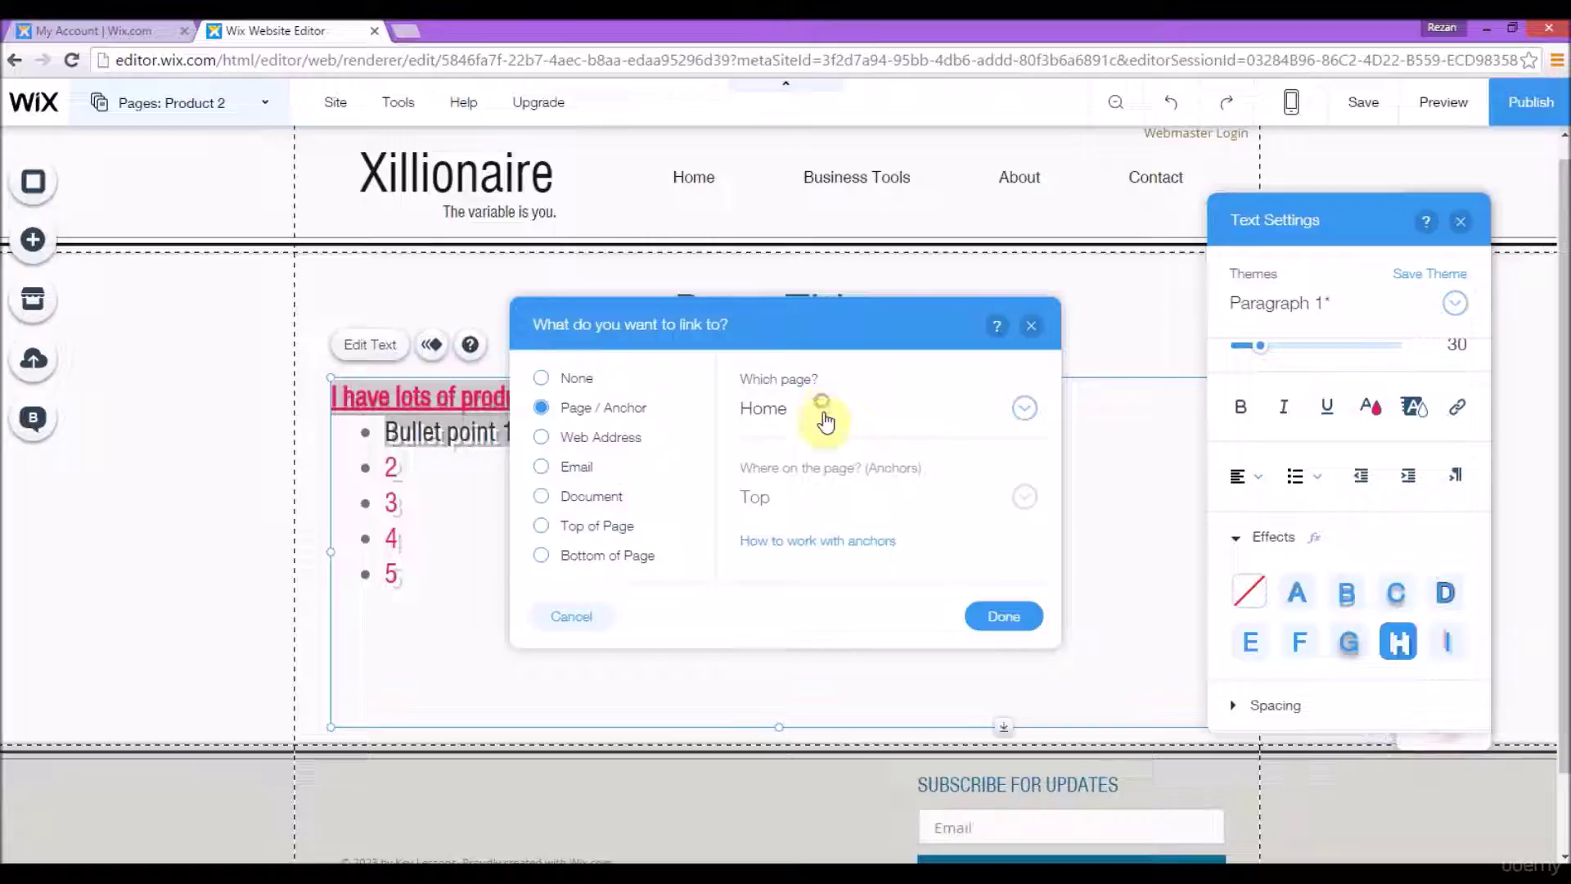
click(831, 483)
click(1005, 615)
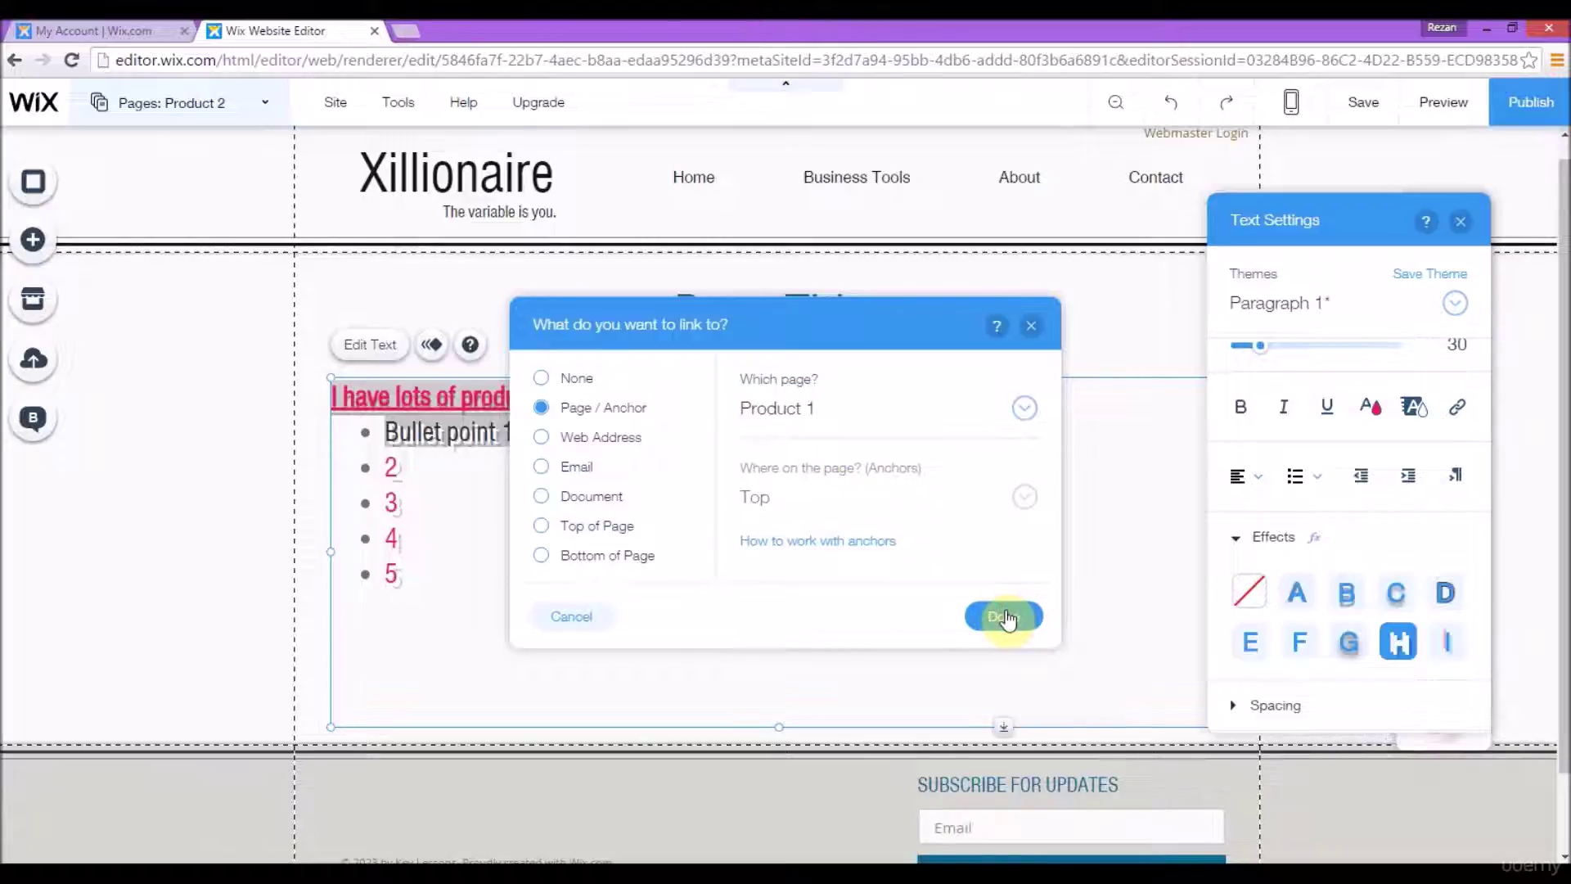
- Remove the underline from the linked "Bullet point 1" text
click(507, 504)
click(464, 428)
drag(537, 431, 383, 432)
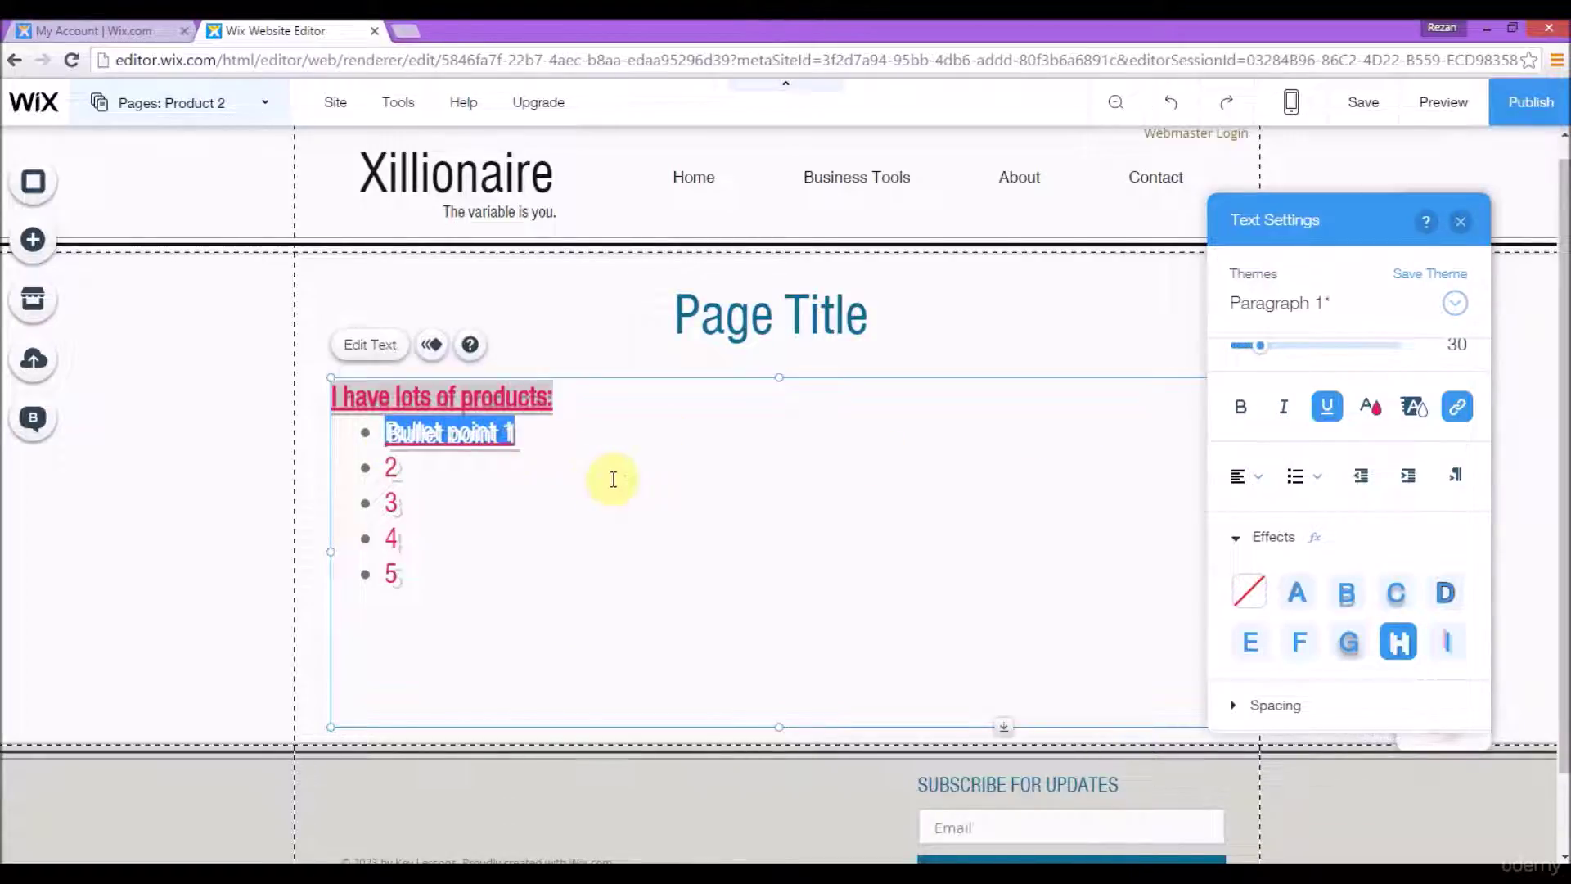
click(1328, 407)
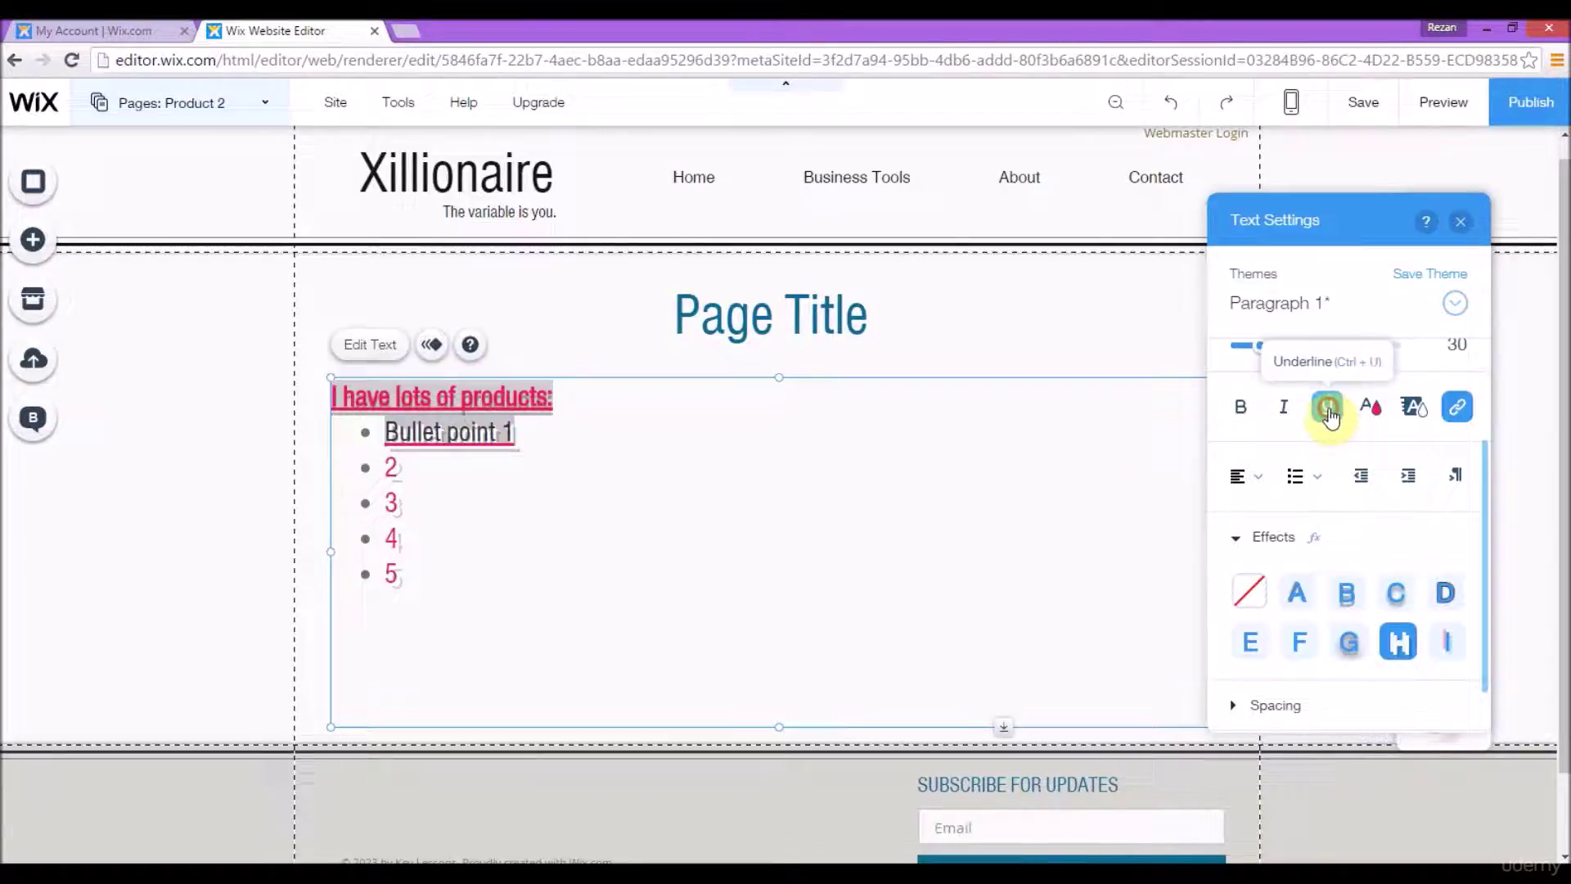
click(526, 571)
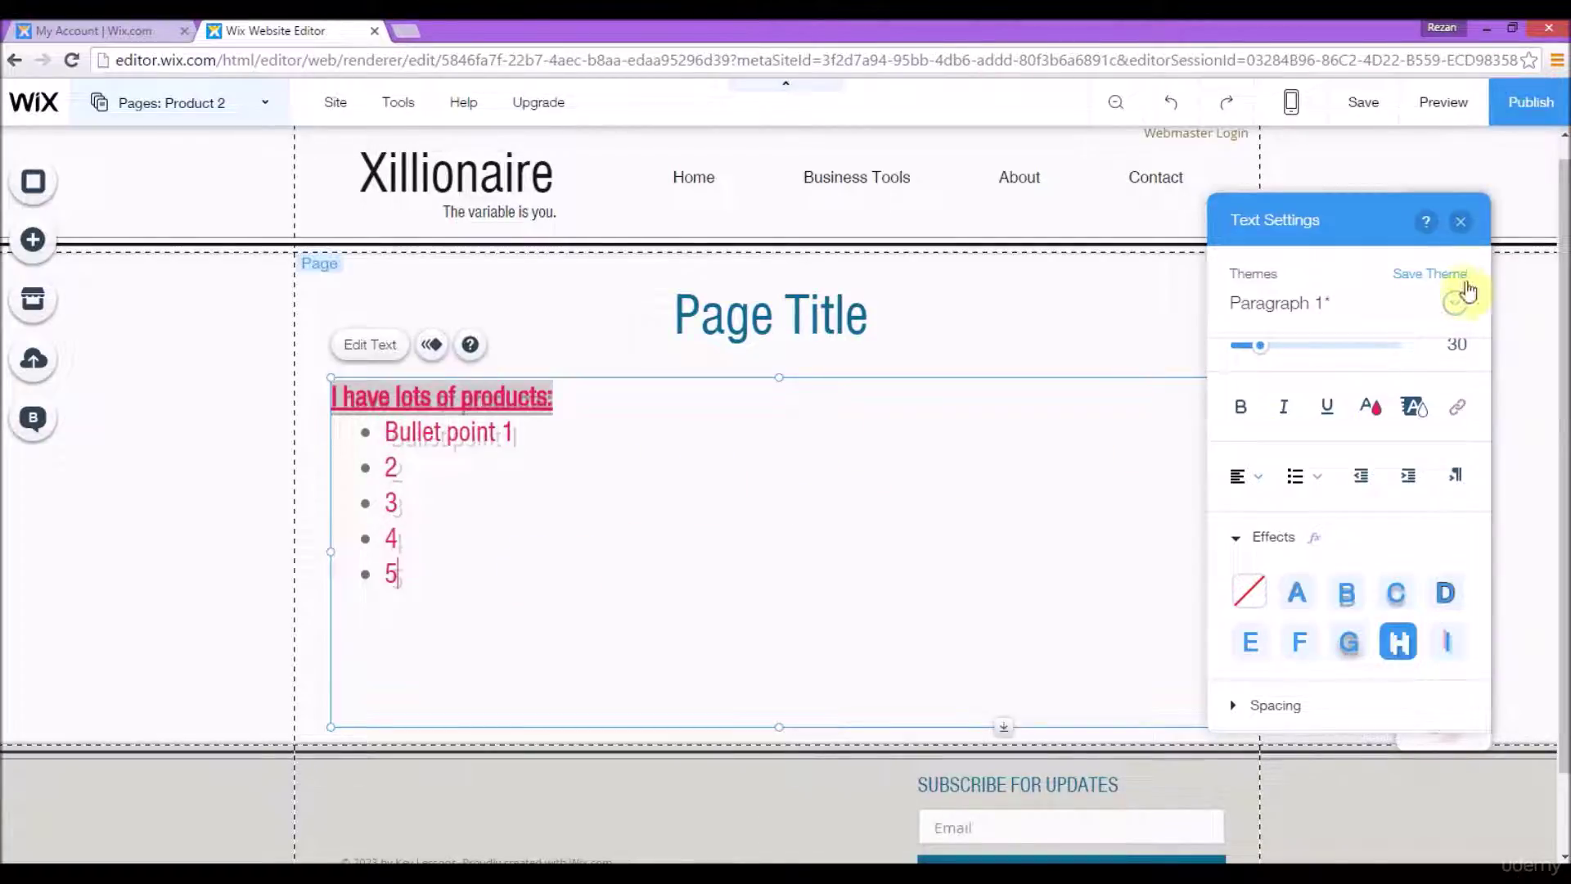
- Close the text settings, preview the page and follow the "Bullet point 1" link to test it
click(1460, 225)
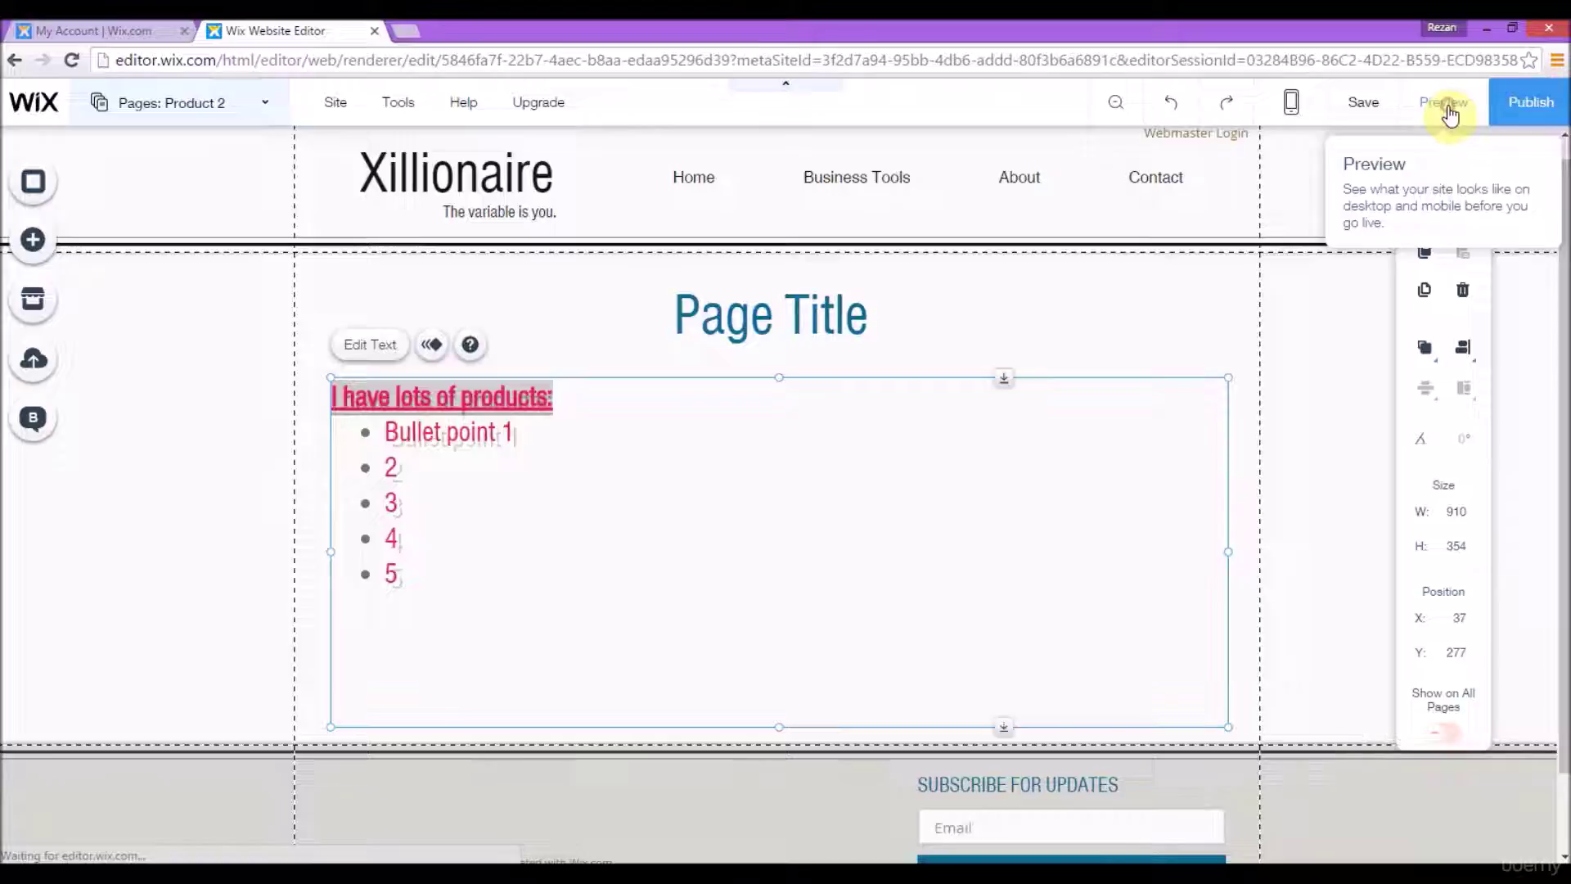
click(1445, 105)
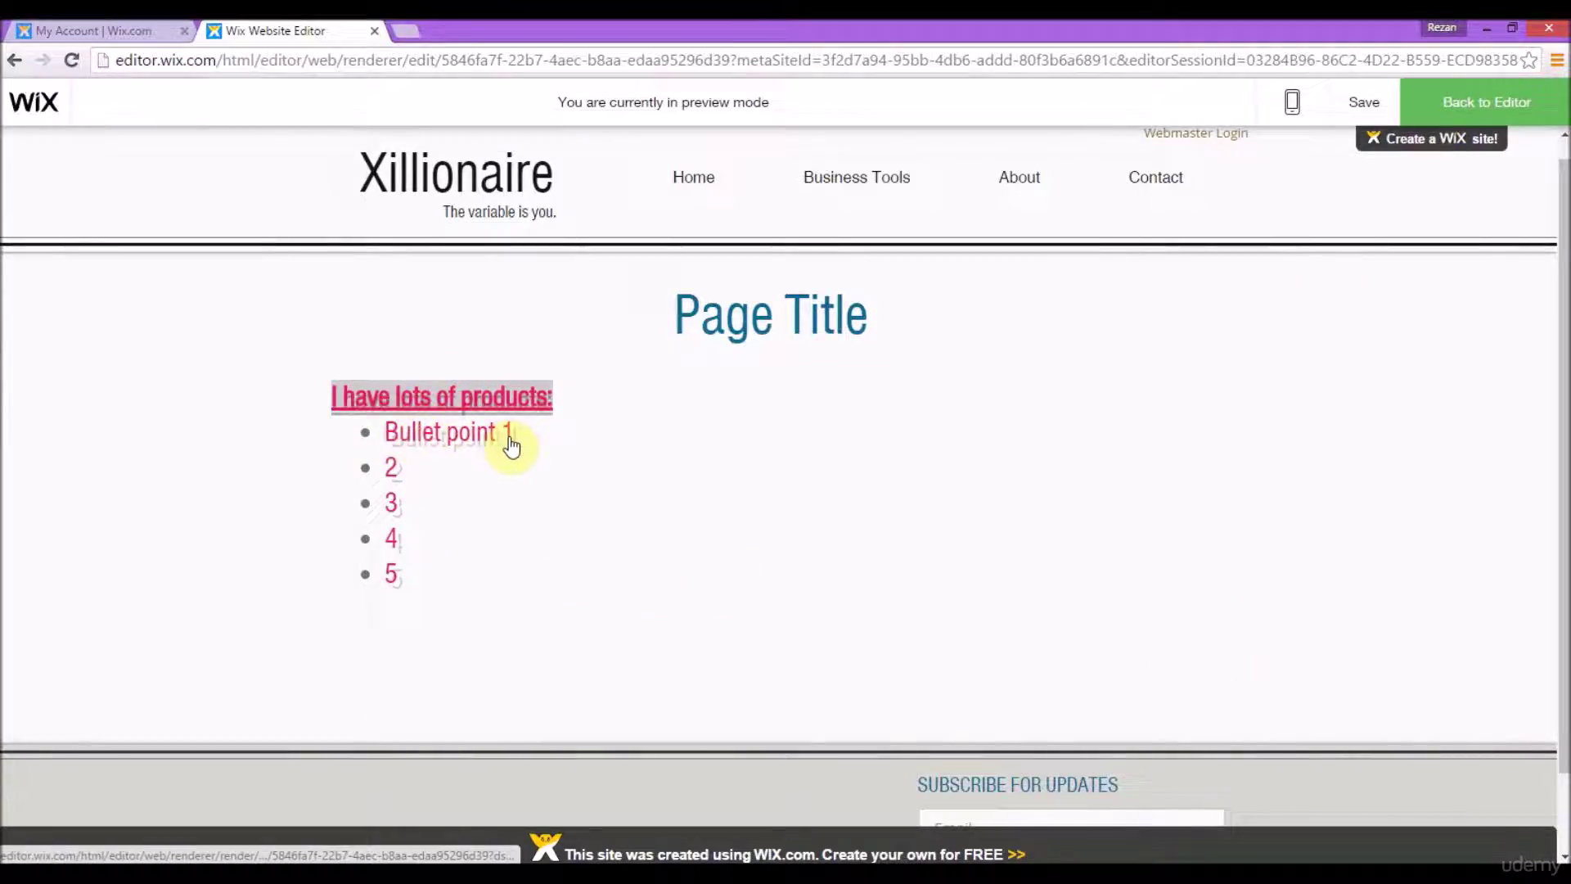
drag(409, 467, 427, 564)
click(444, 476)
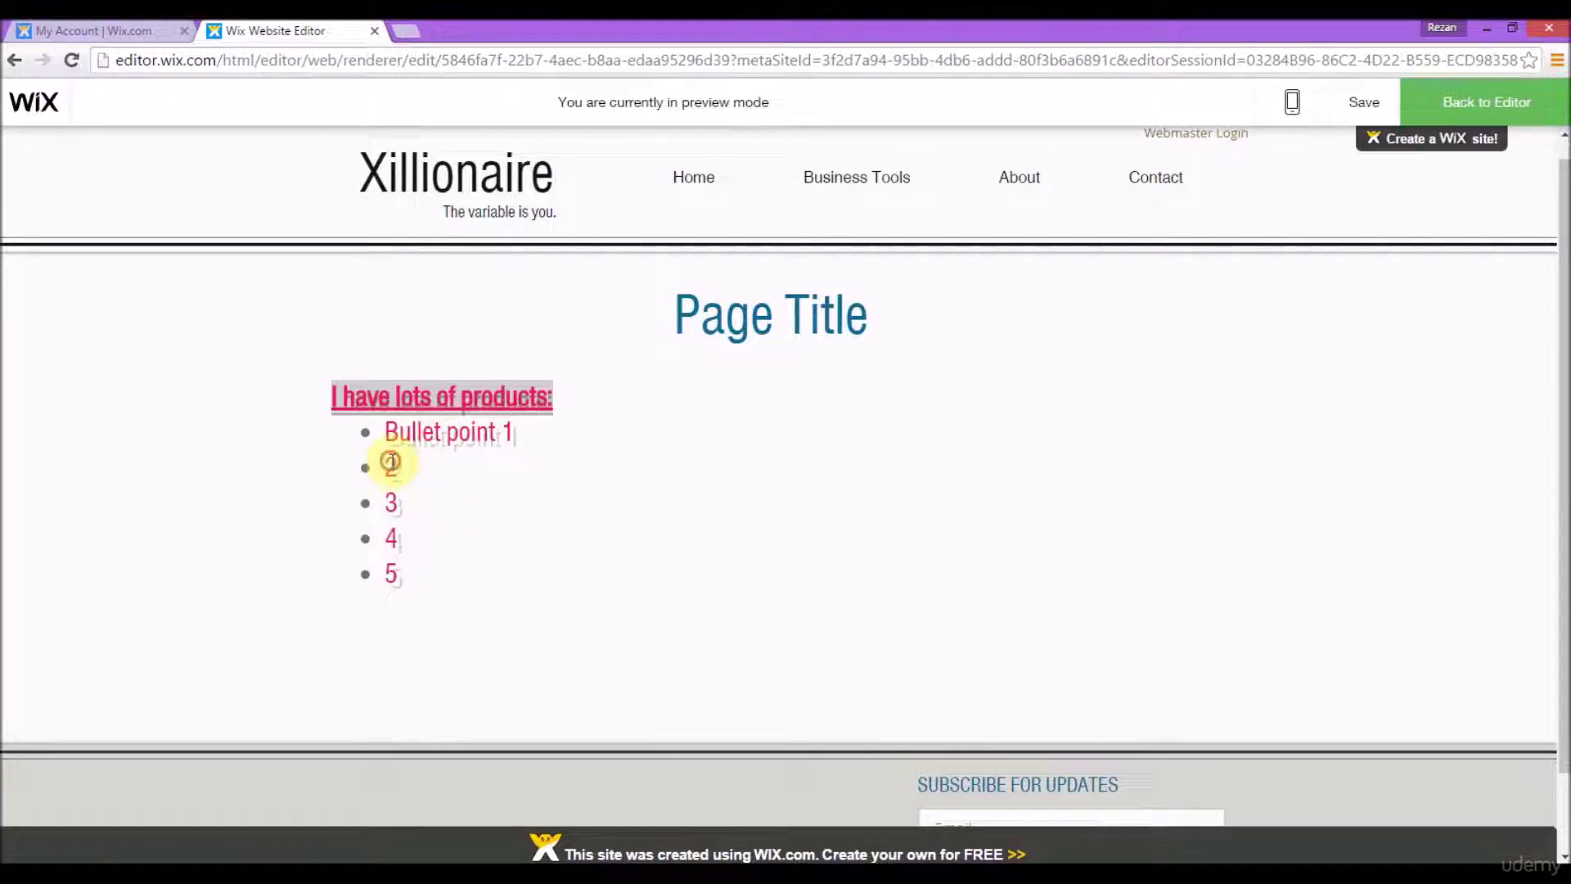
drag(404, 414, 543, 403)
click(442, 445)
click(442, 446)
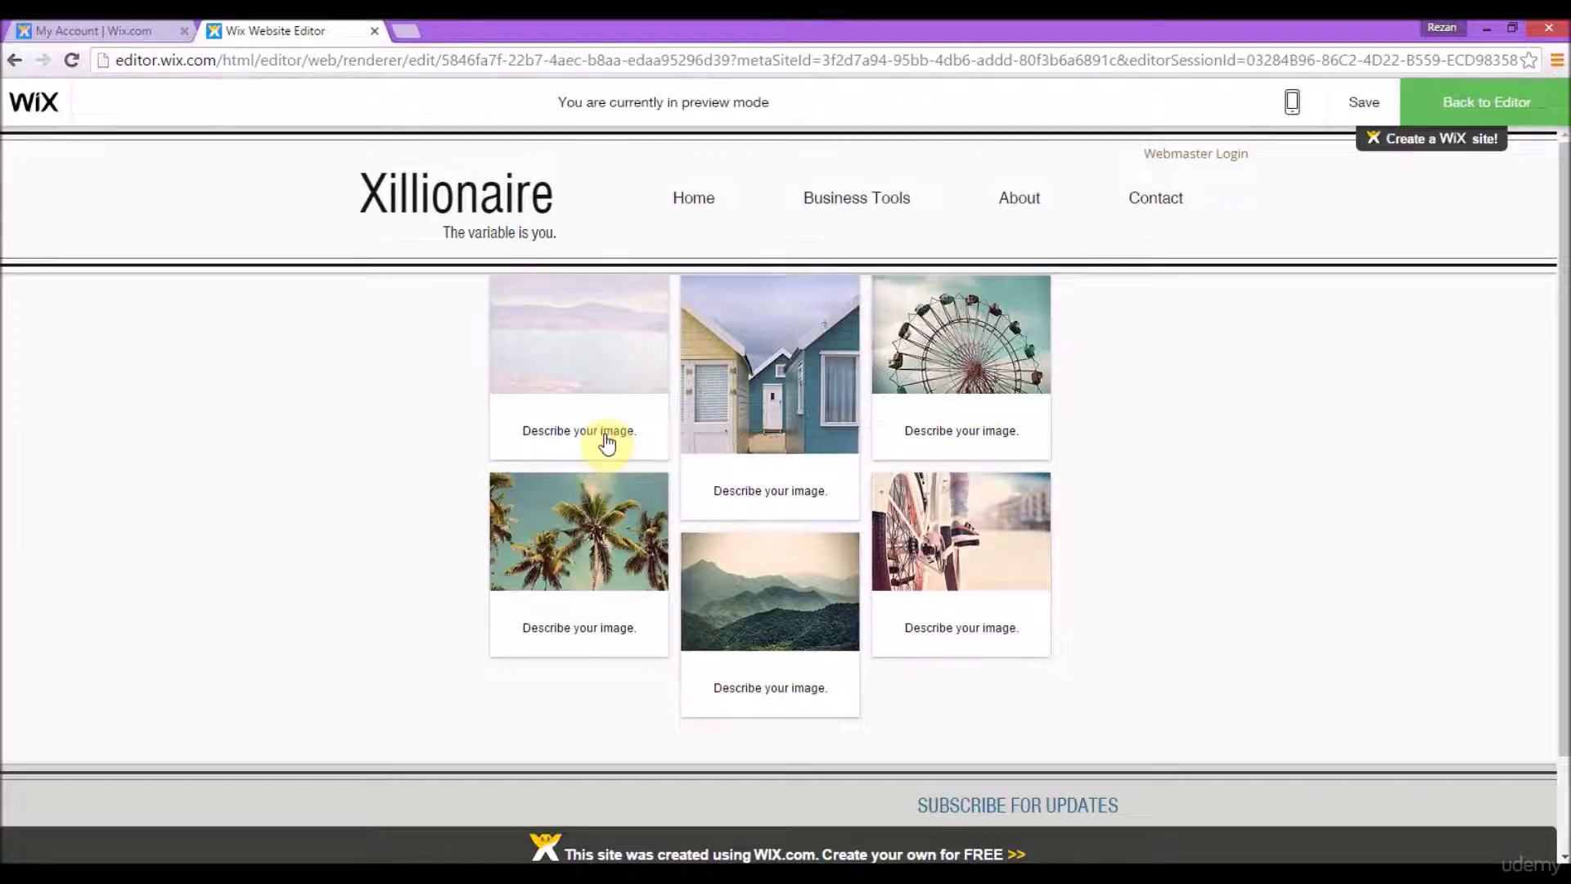
- View the first gallery image, Mountain Lake, enlarged in the preview, close it and return to the editor
click(635, 466)
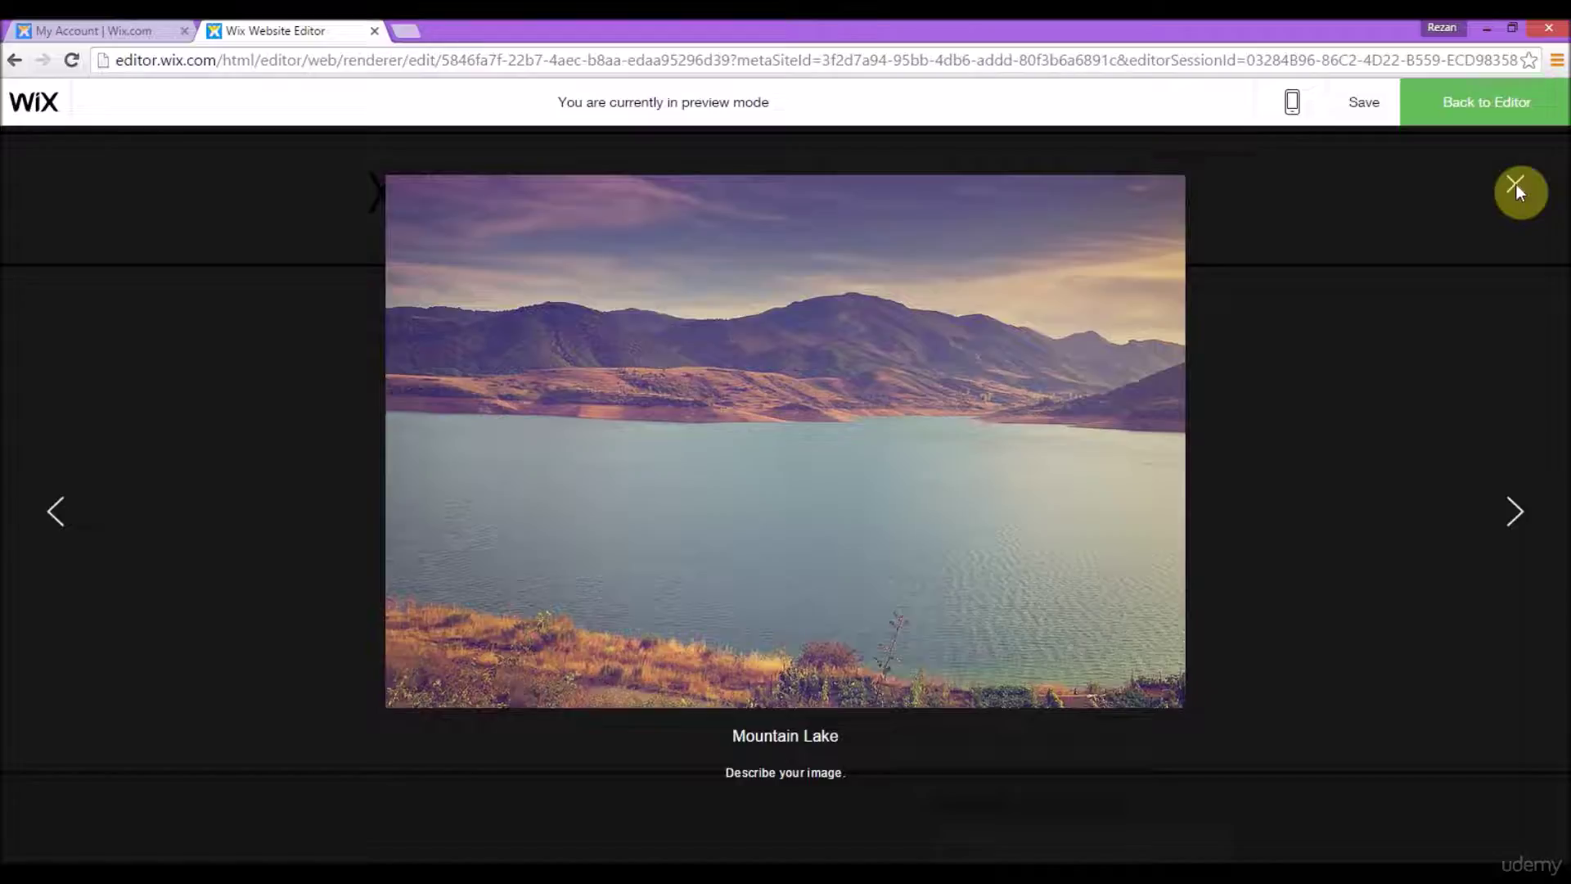
click(1516, 189)
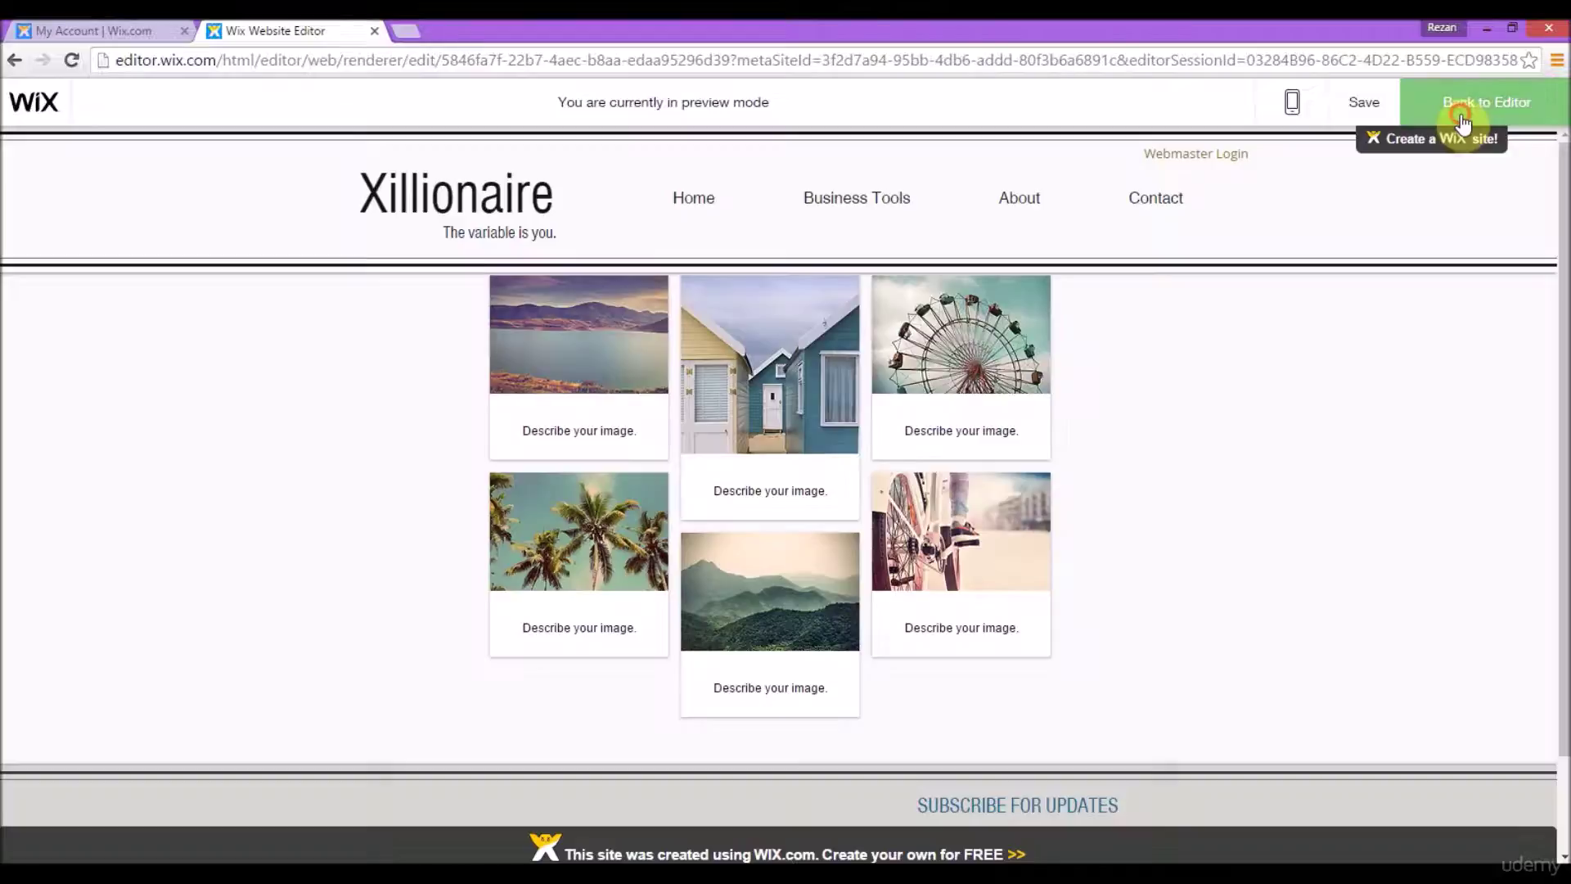
click(1464, 124)
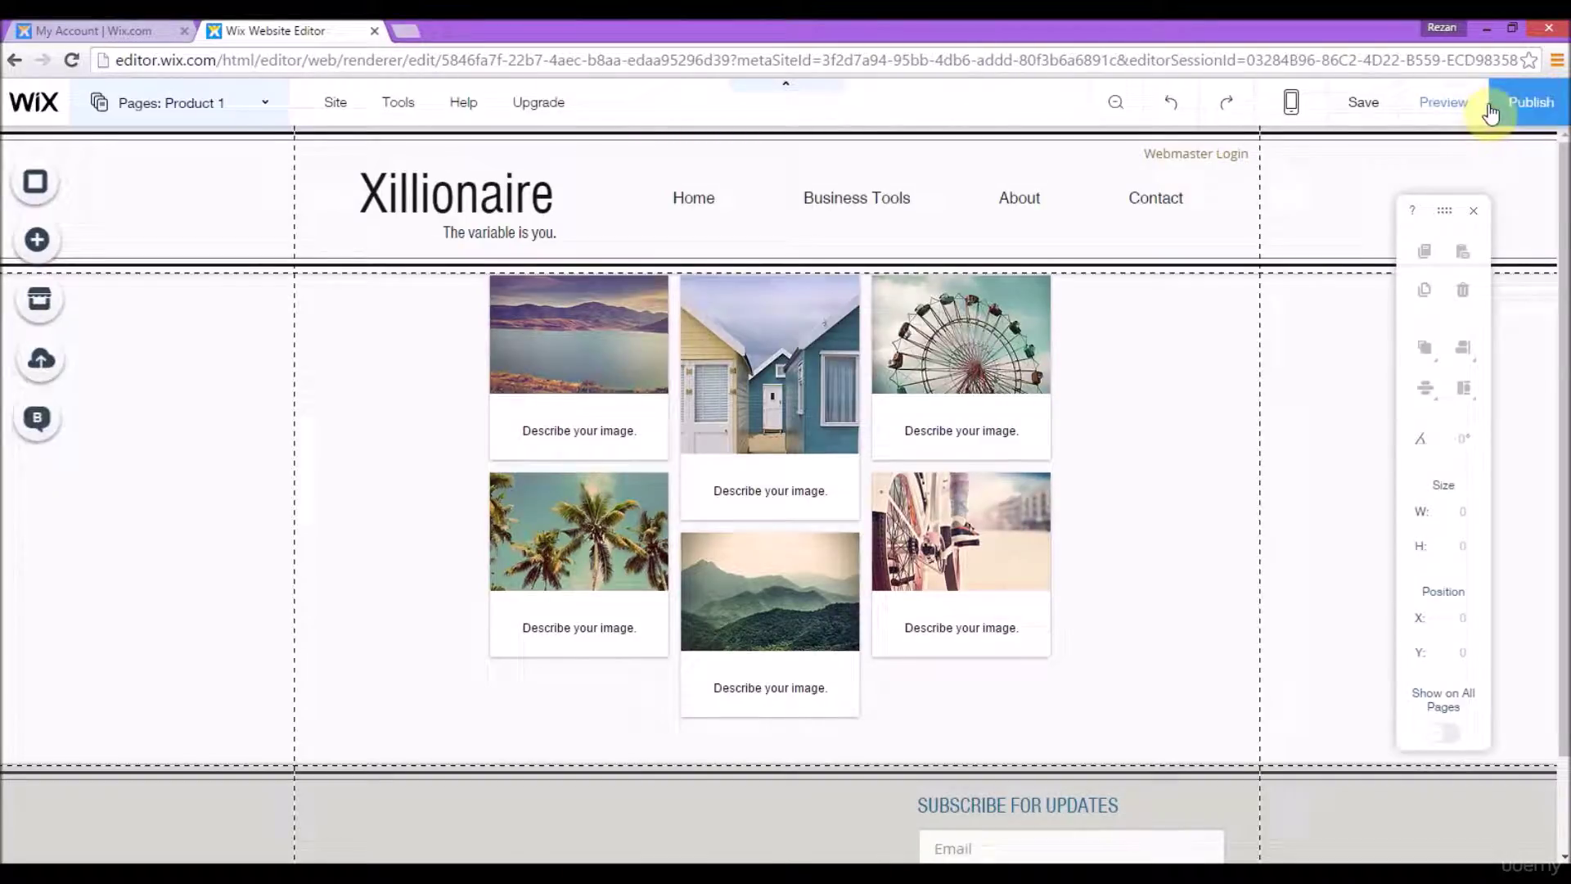
- Preview the Product 1 page, look at the Business Tools submenu and go back to the editor
click(1464, 105)
mouse_move(840, 205)
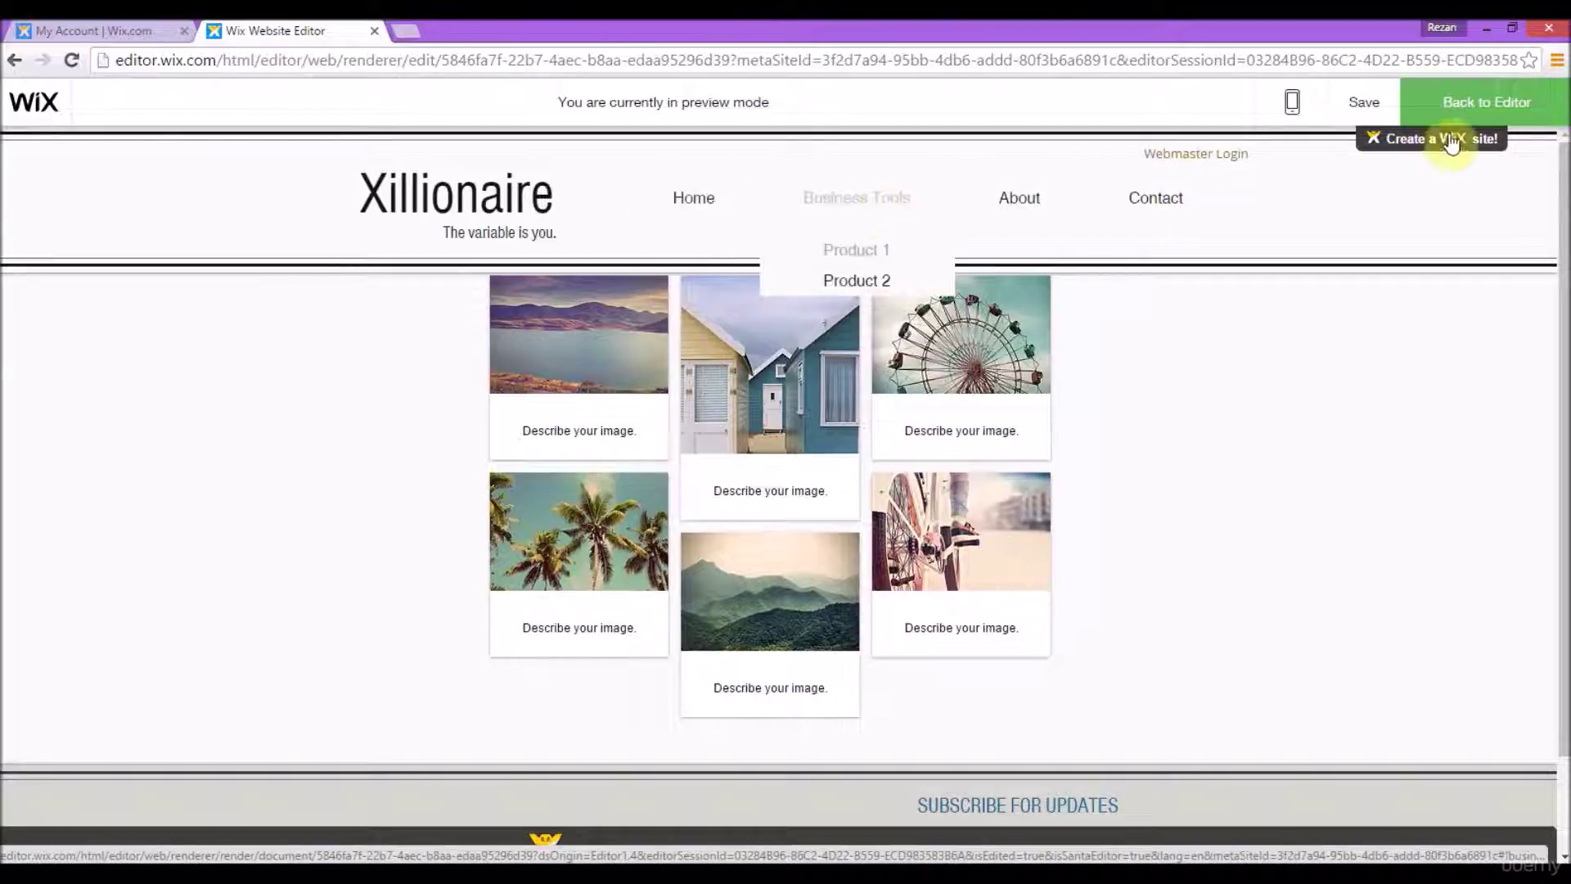
click(1475, 105)
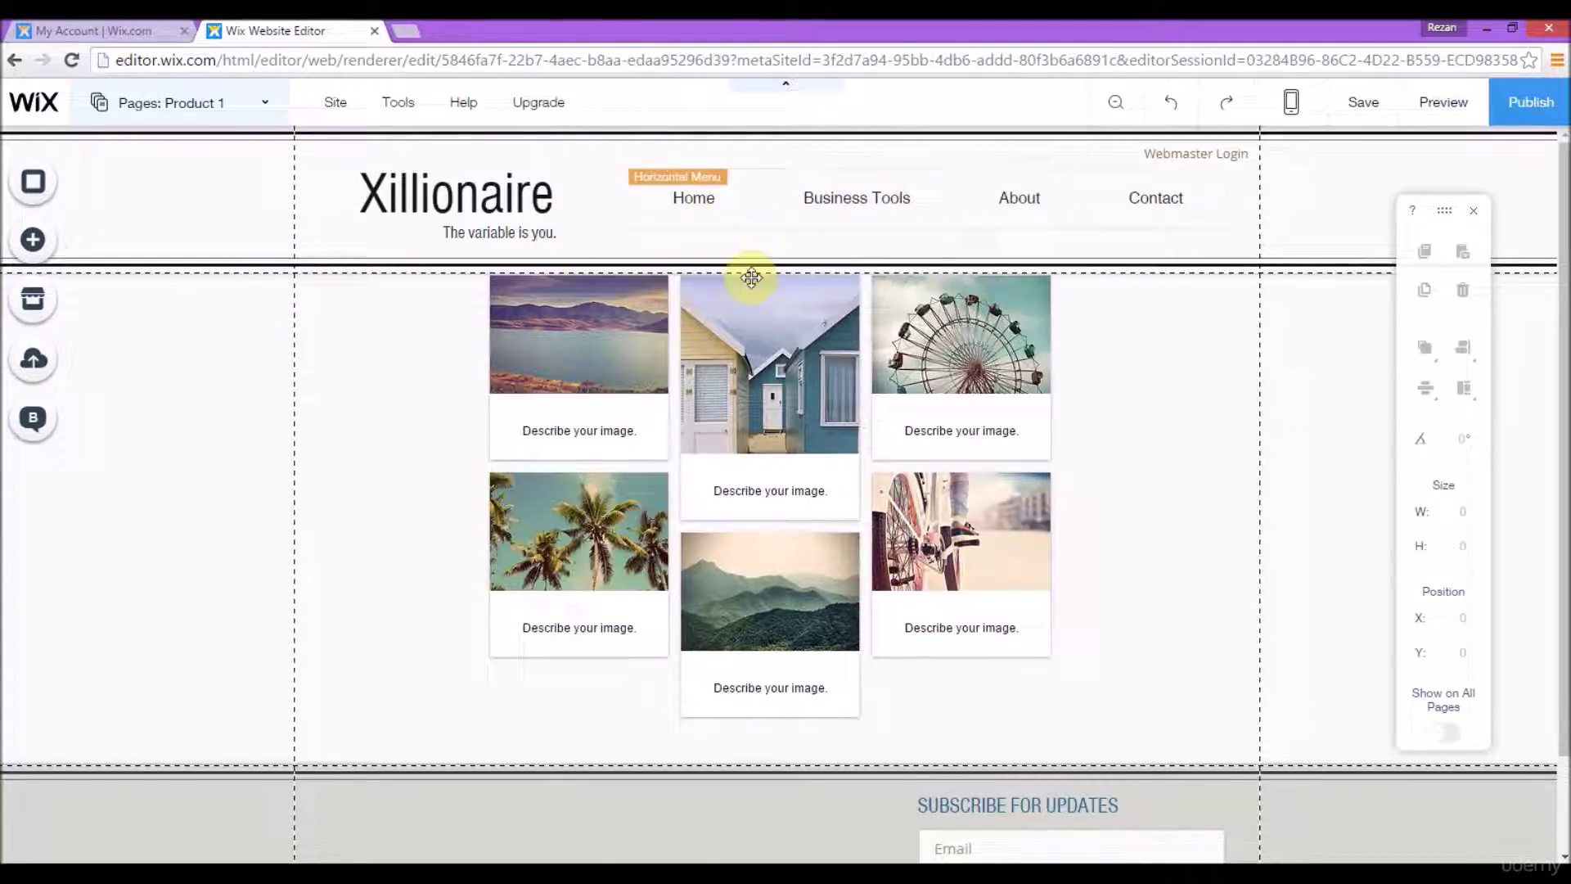
- Switch to the Product 2 page through the horizontal menu's page management and close the page list
click(682, 210)
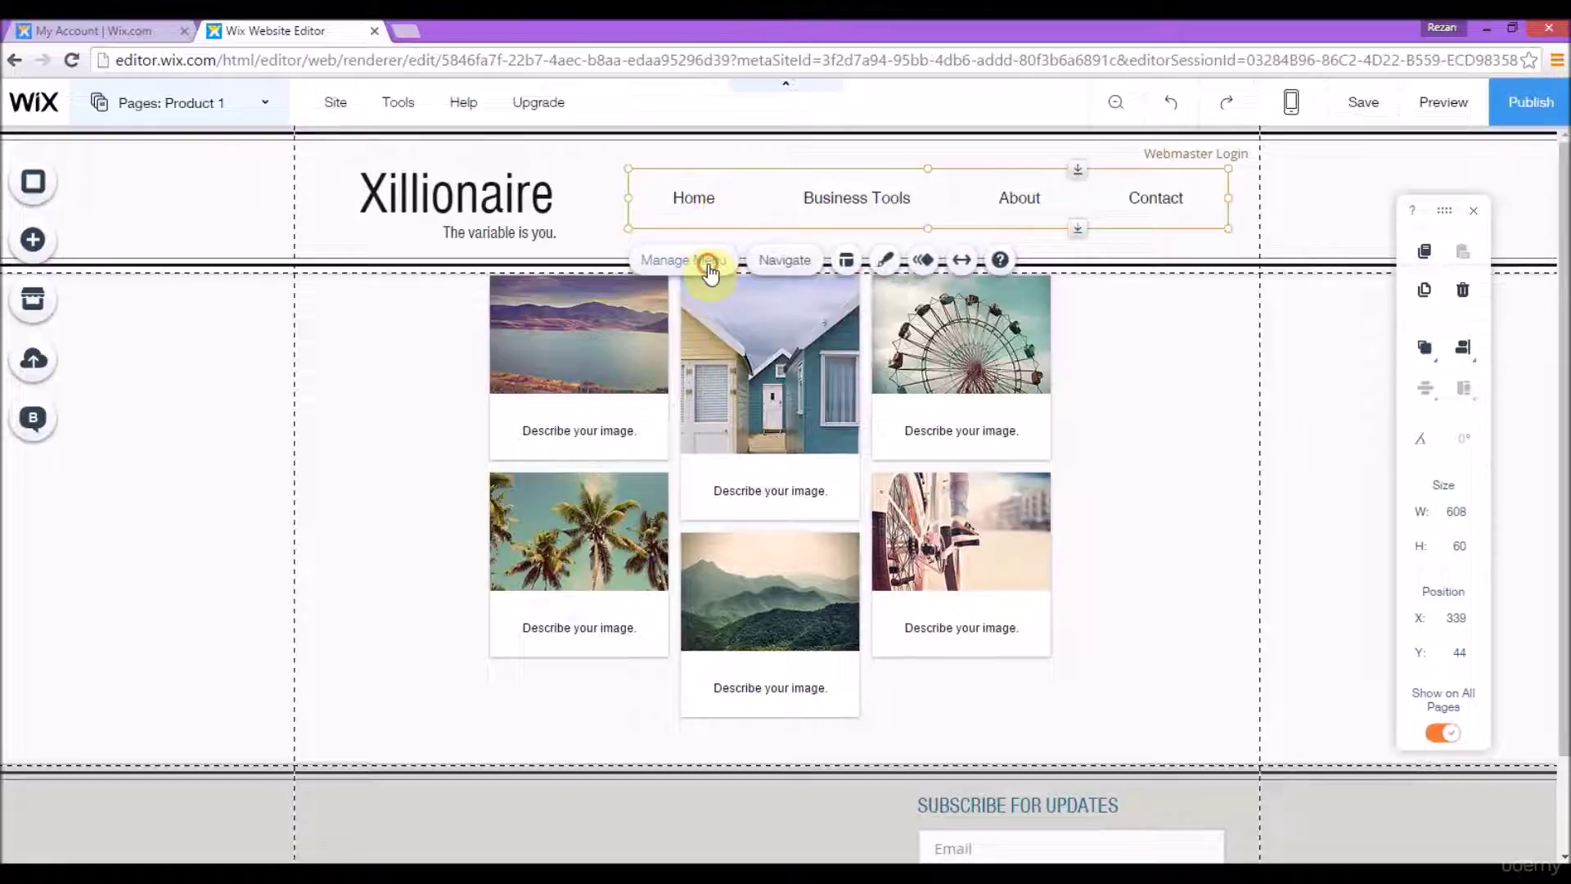
click(709, 270)
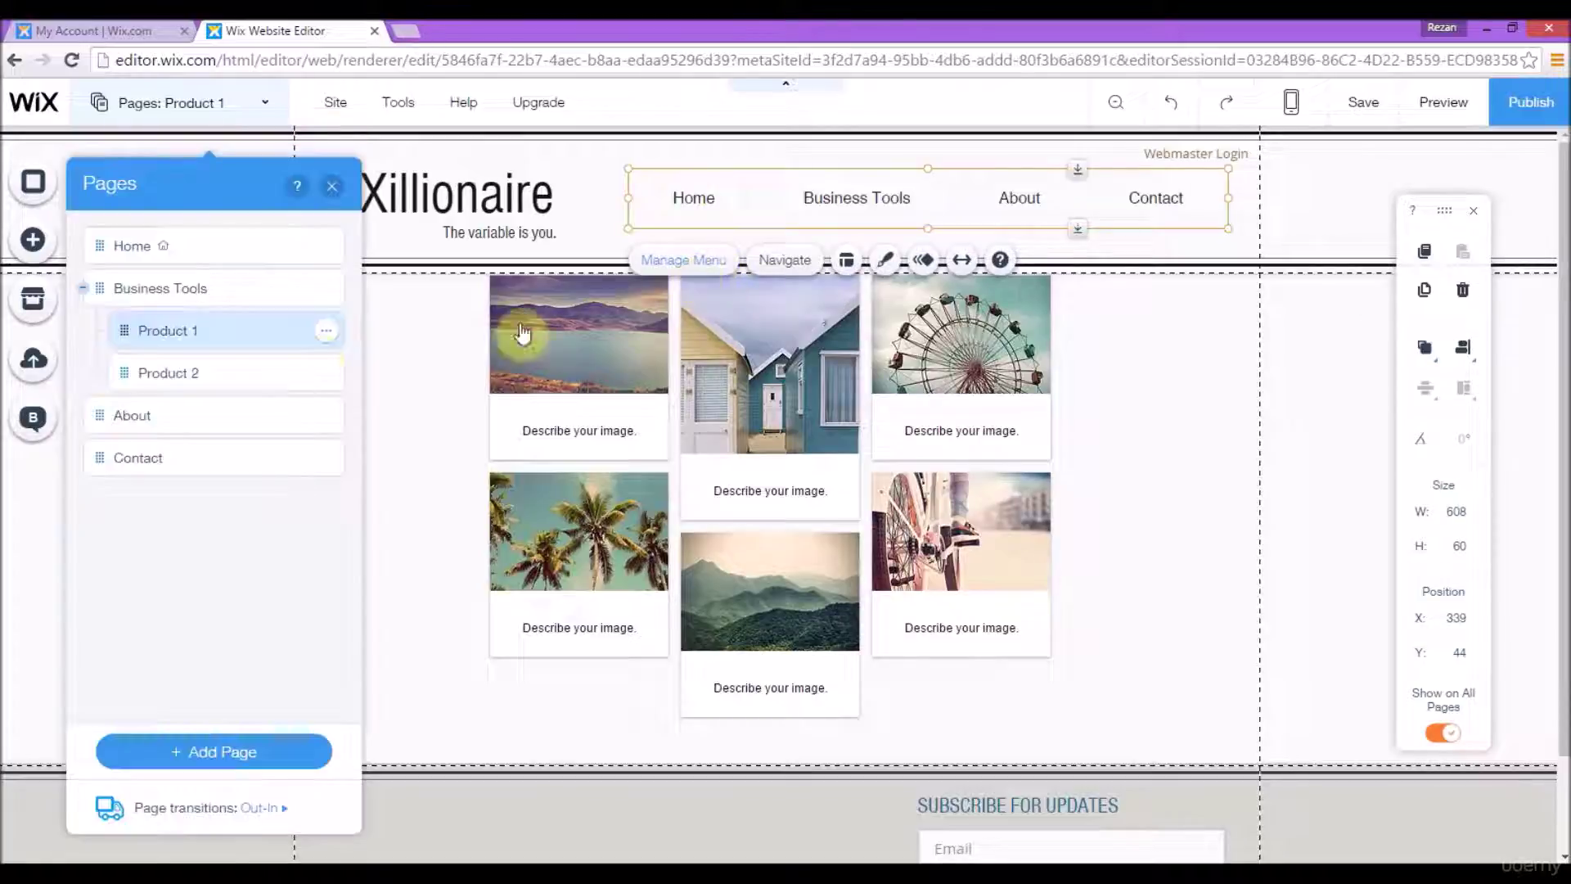
click(191, 373)
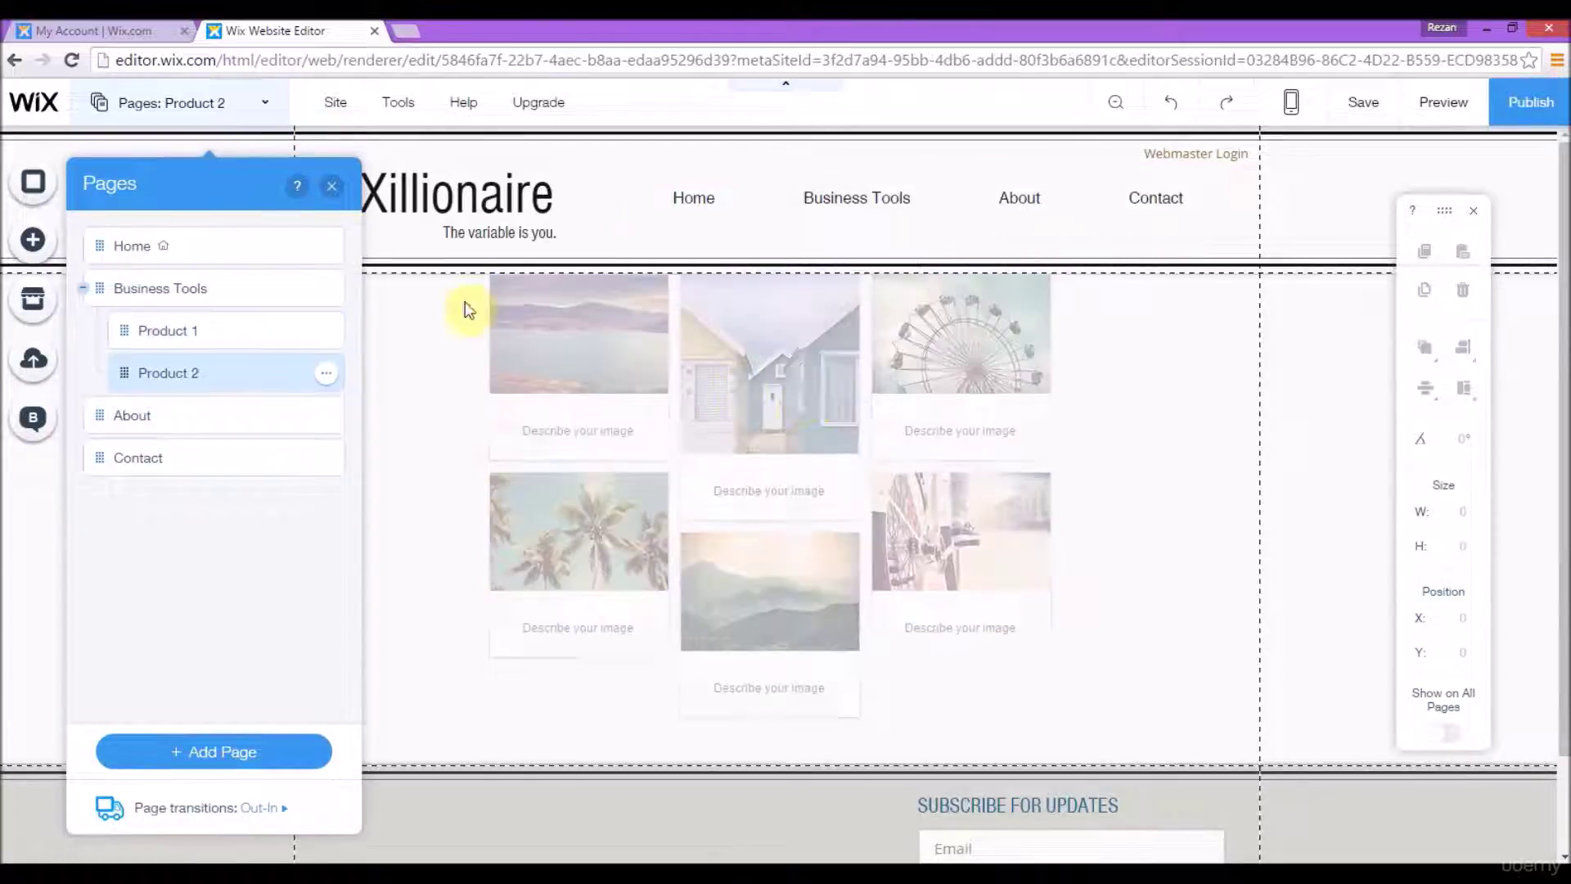
click(330, 179)
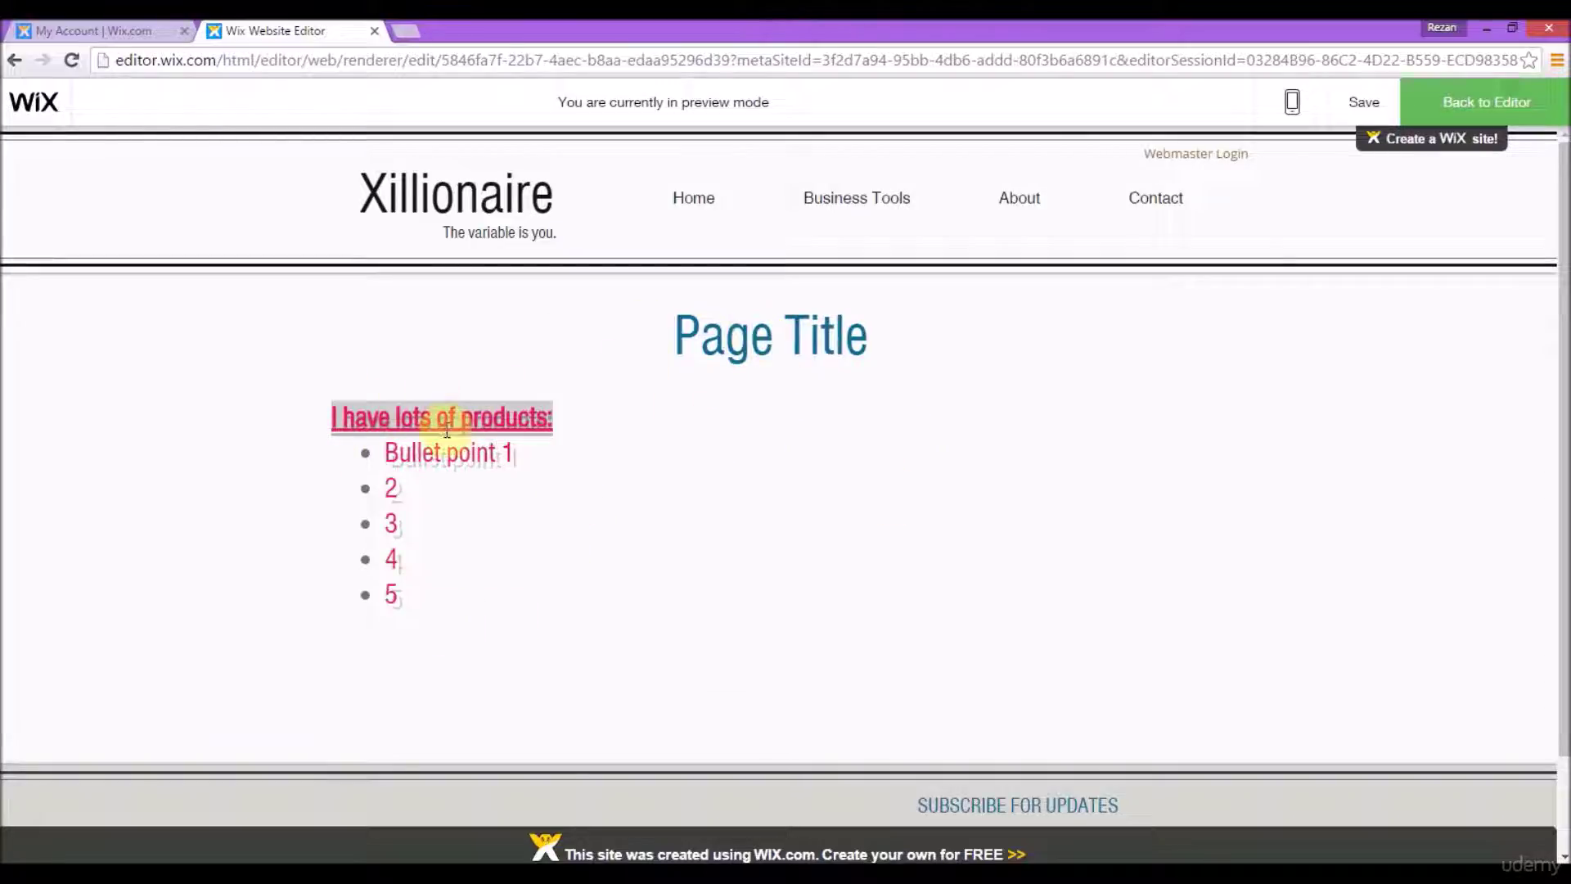
- Check the "I have lots of products:" heading and bullet list in the Product 2 preview by selecting their text
drag(332, 413, 551, 417)
click(344, 418)
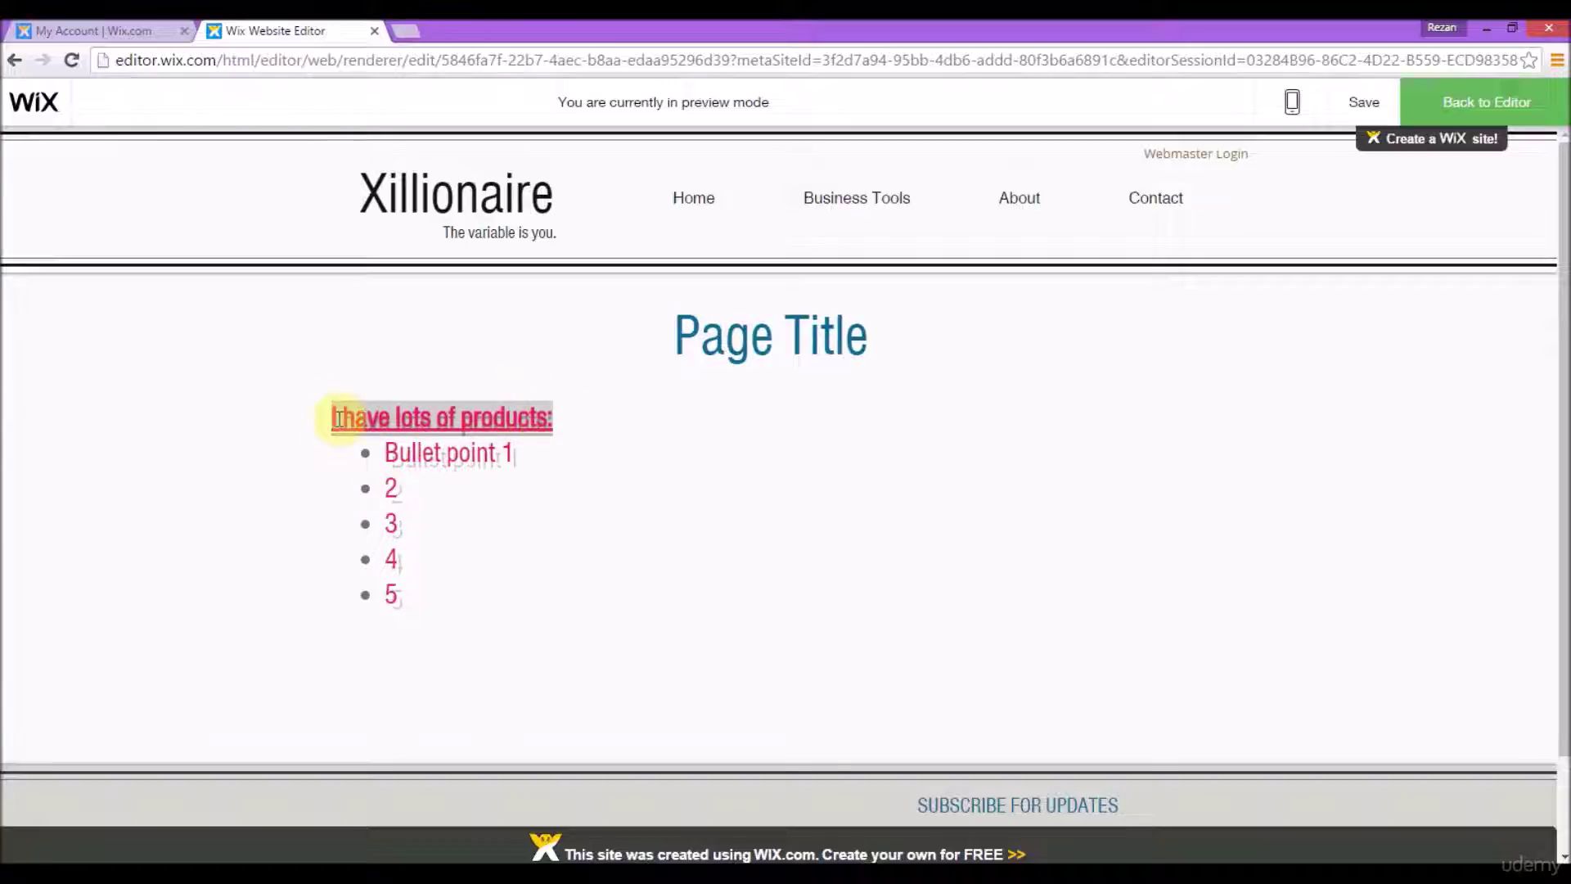
drag(401, 417, 622, 534)
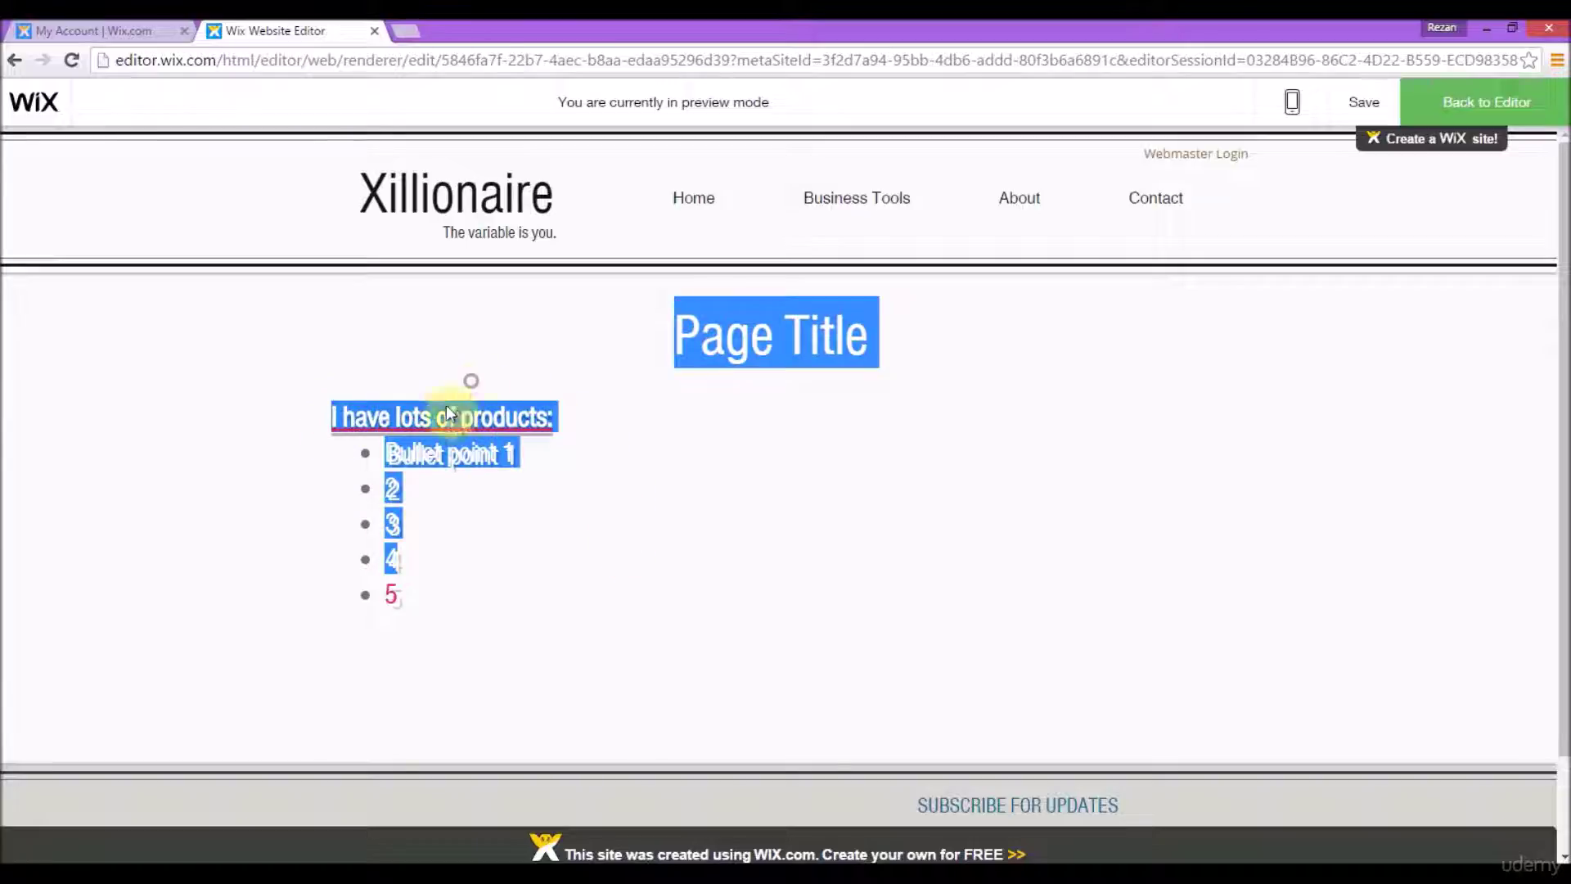
- Leave the preview and open the image chooser for adding pictures to the Product 2 page
click(467, 386)
click(1426, 98)
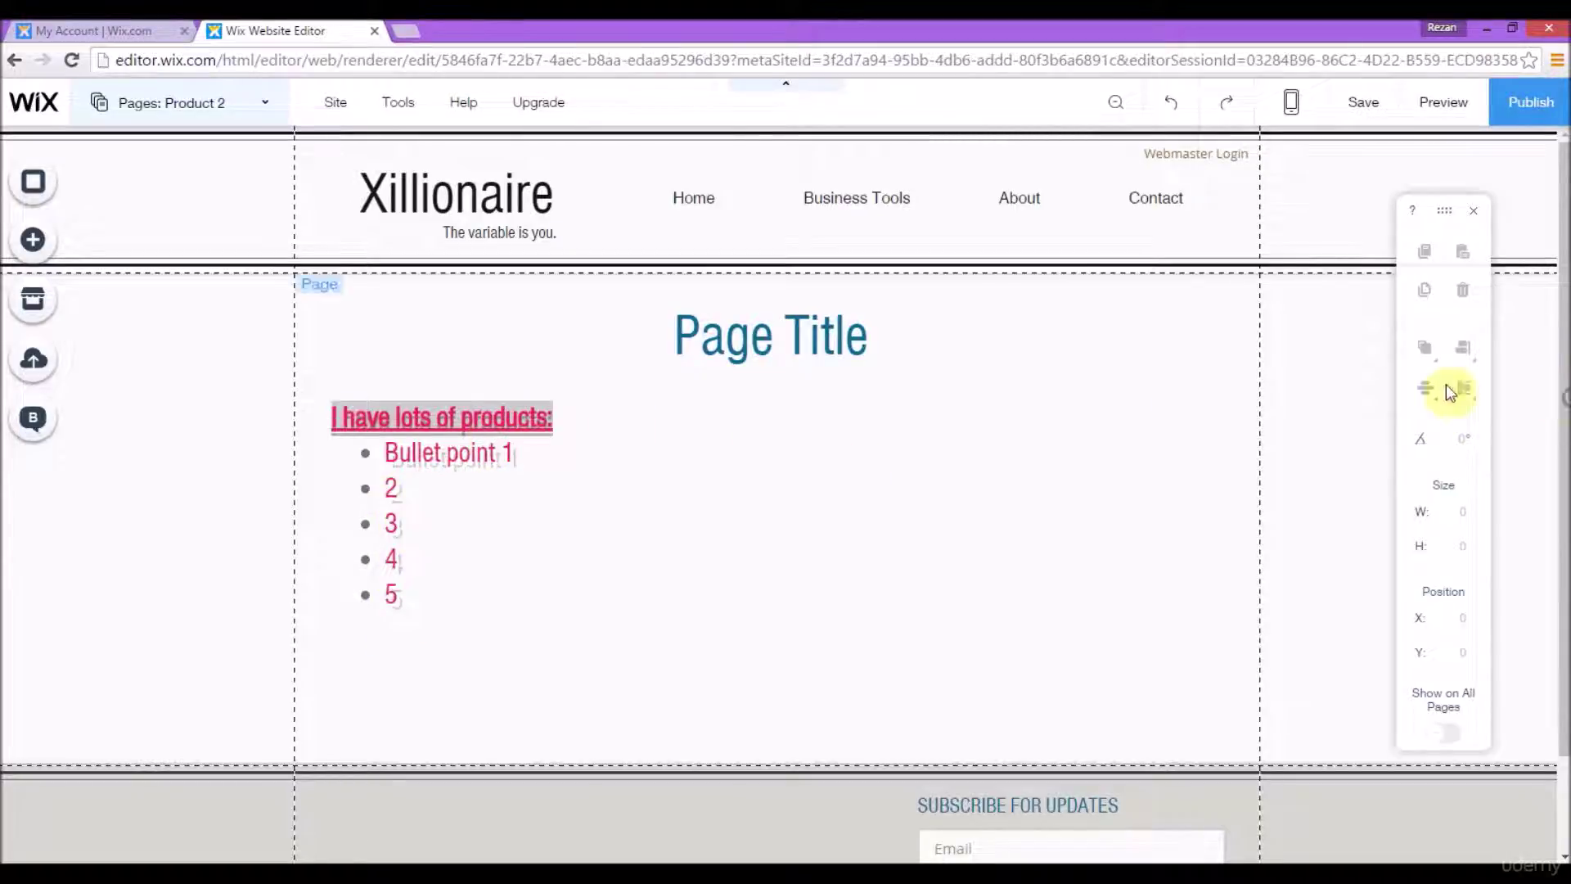
click(25, 244)
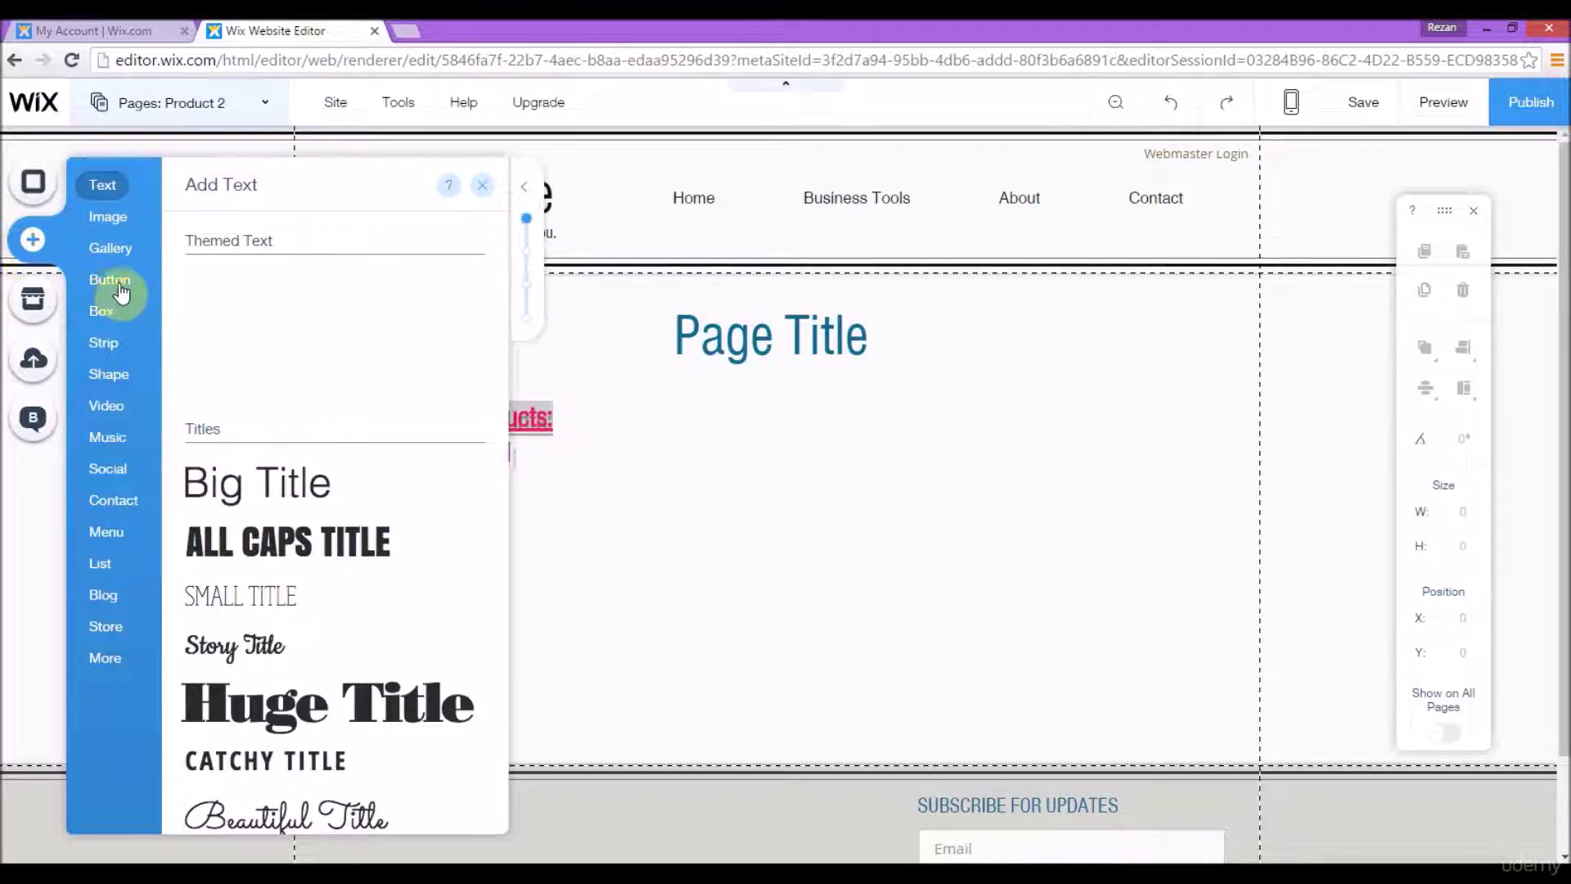
click(115, 221)
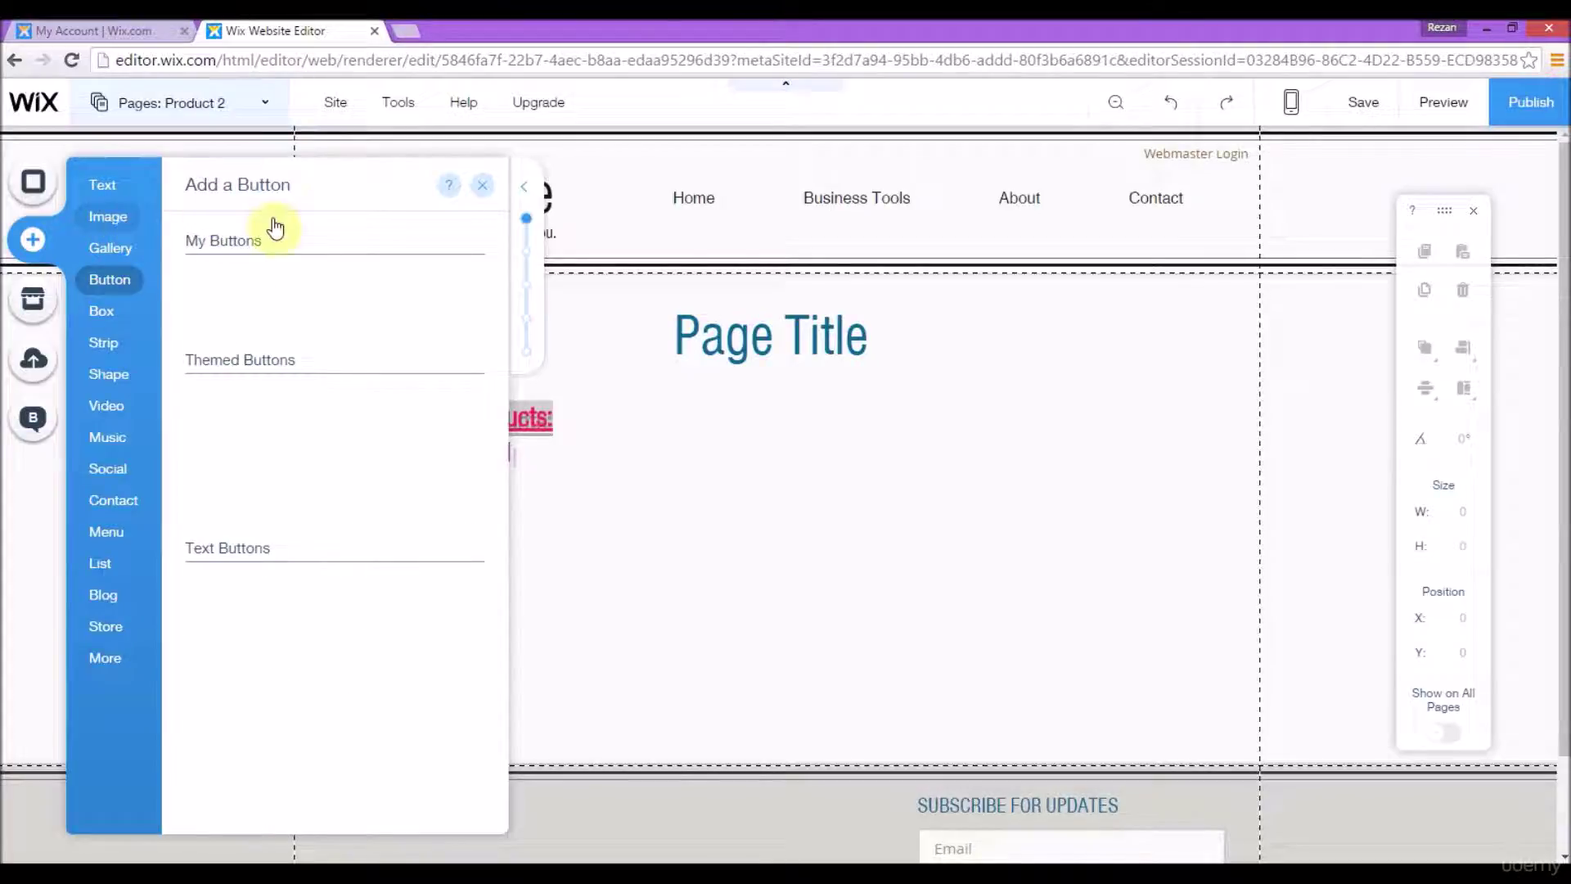
click(361, 311)
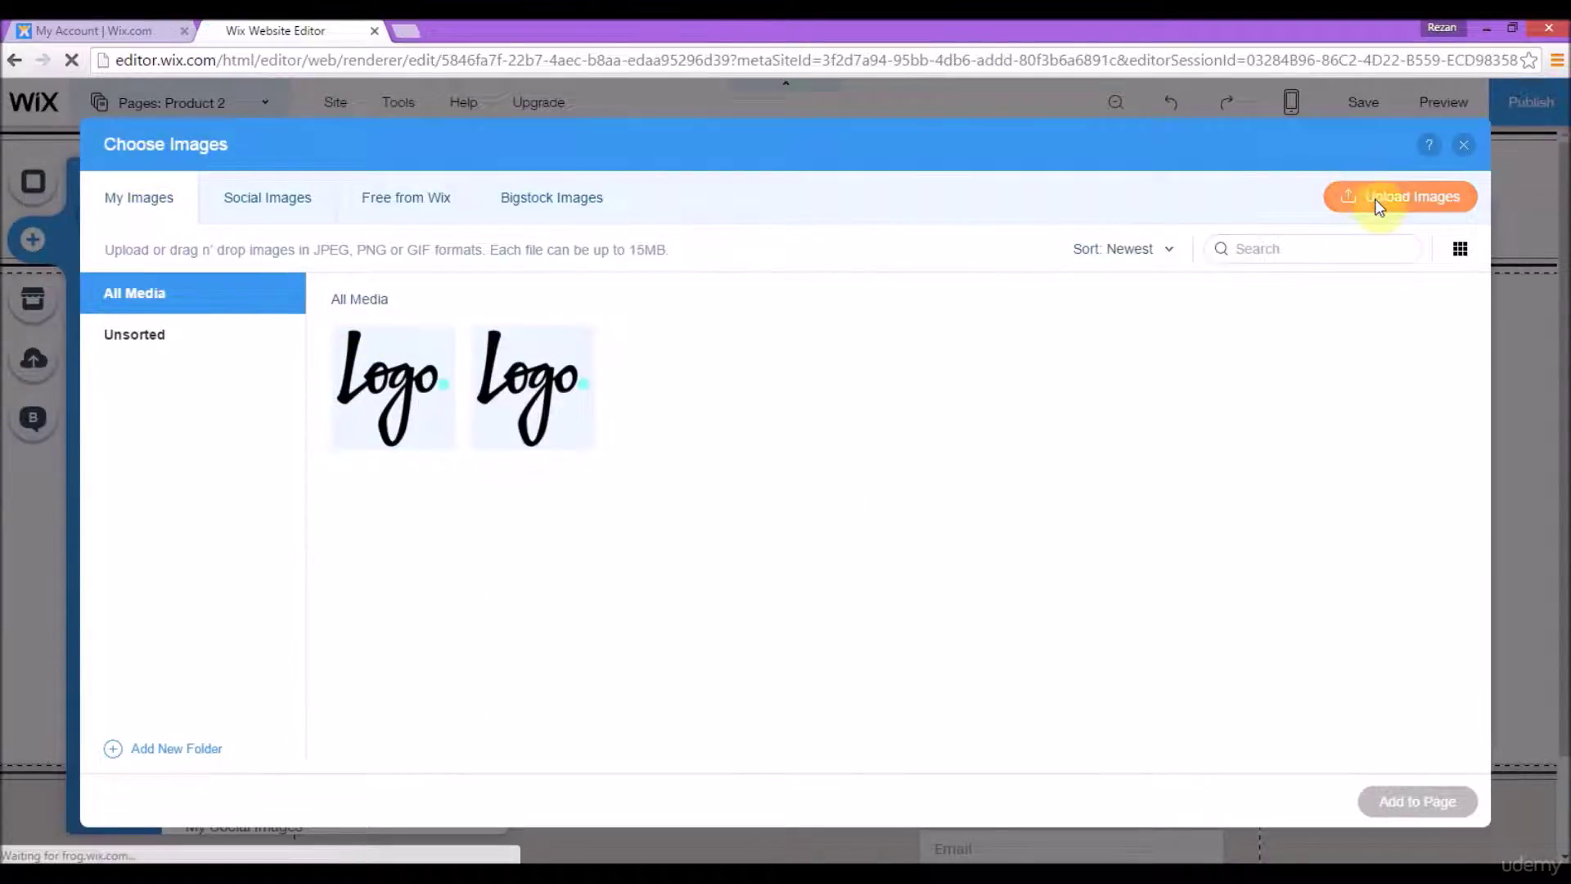
- Add the hands-over-a-painting and orange hanging flower pictures from the Free from Wix Art collection to the page
click(417, 215)
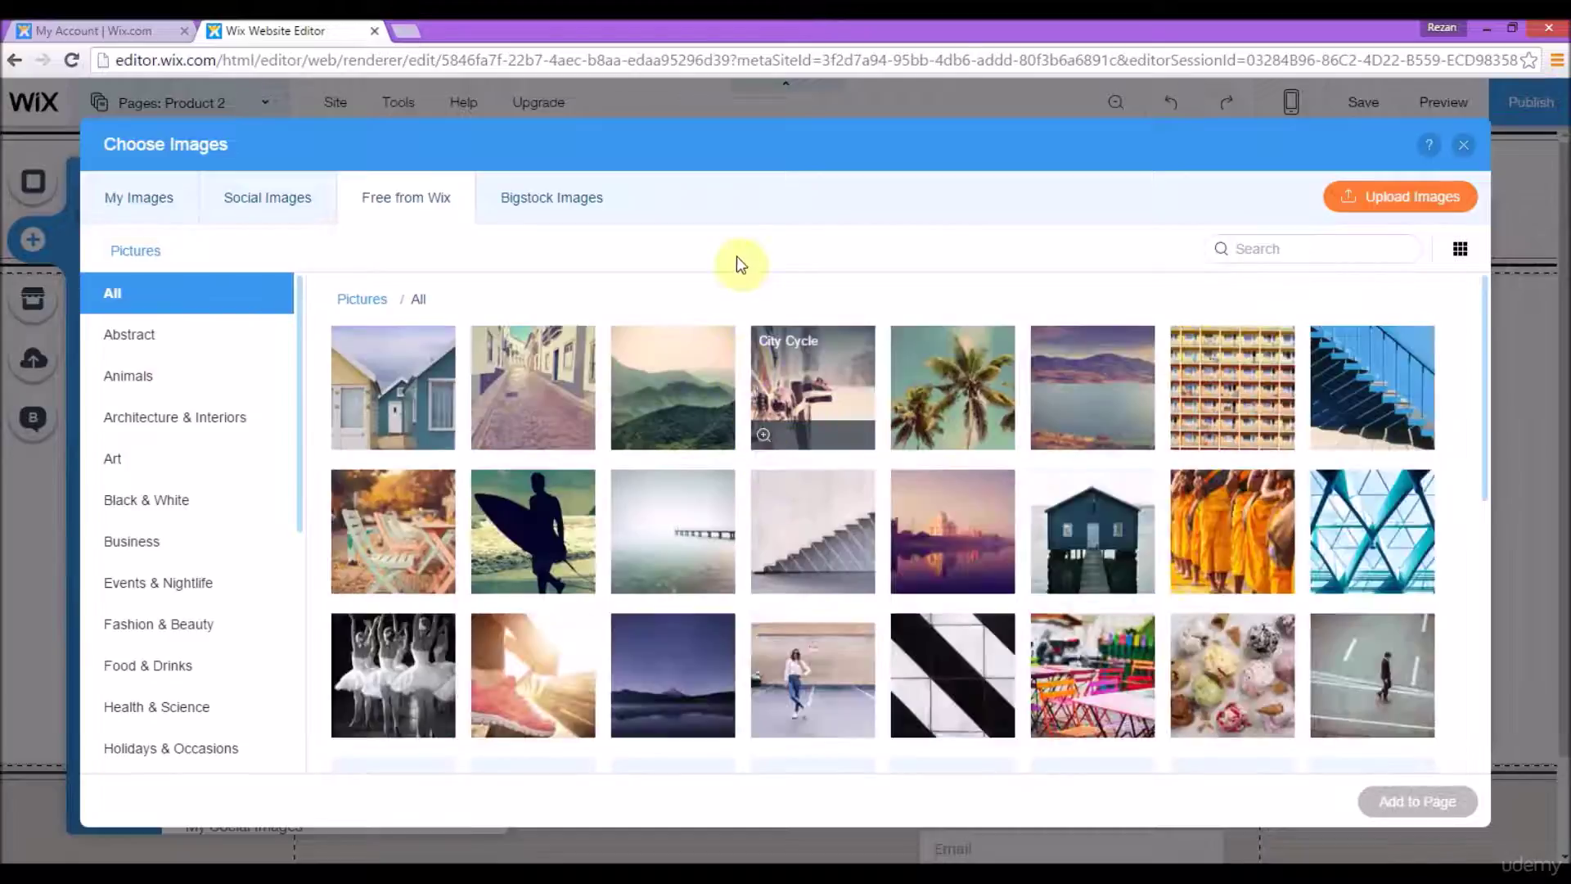
click(167, 459)
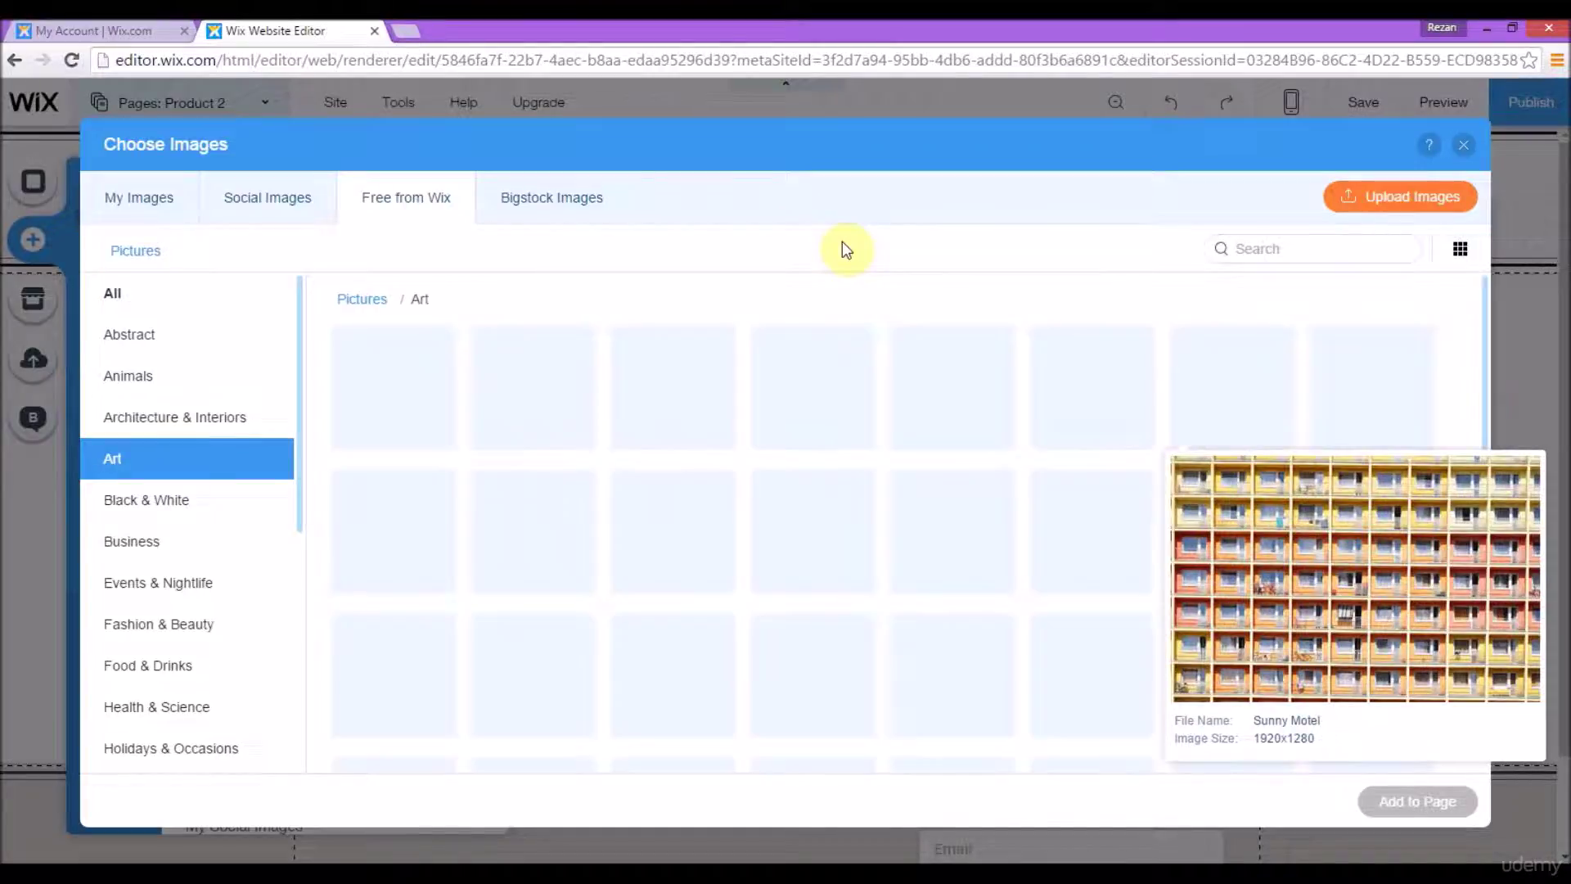
click(674, 379)
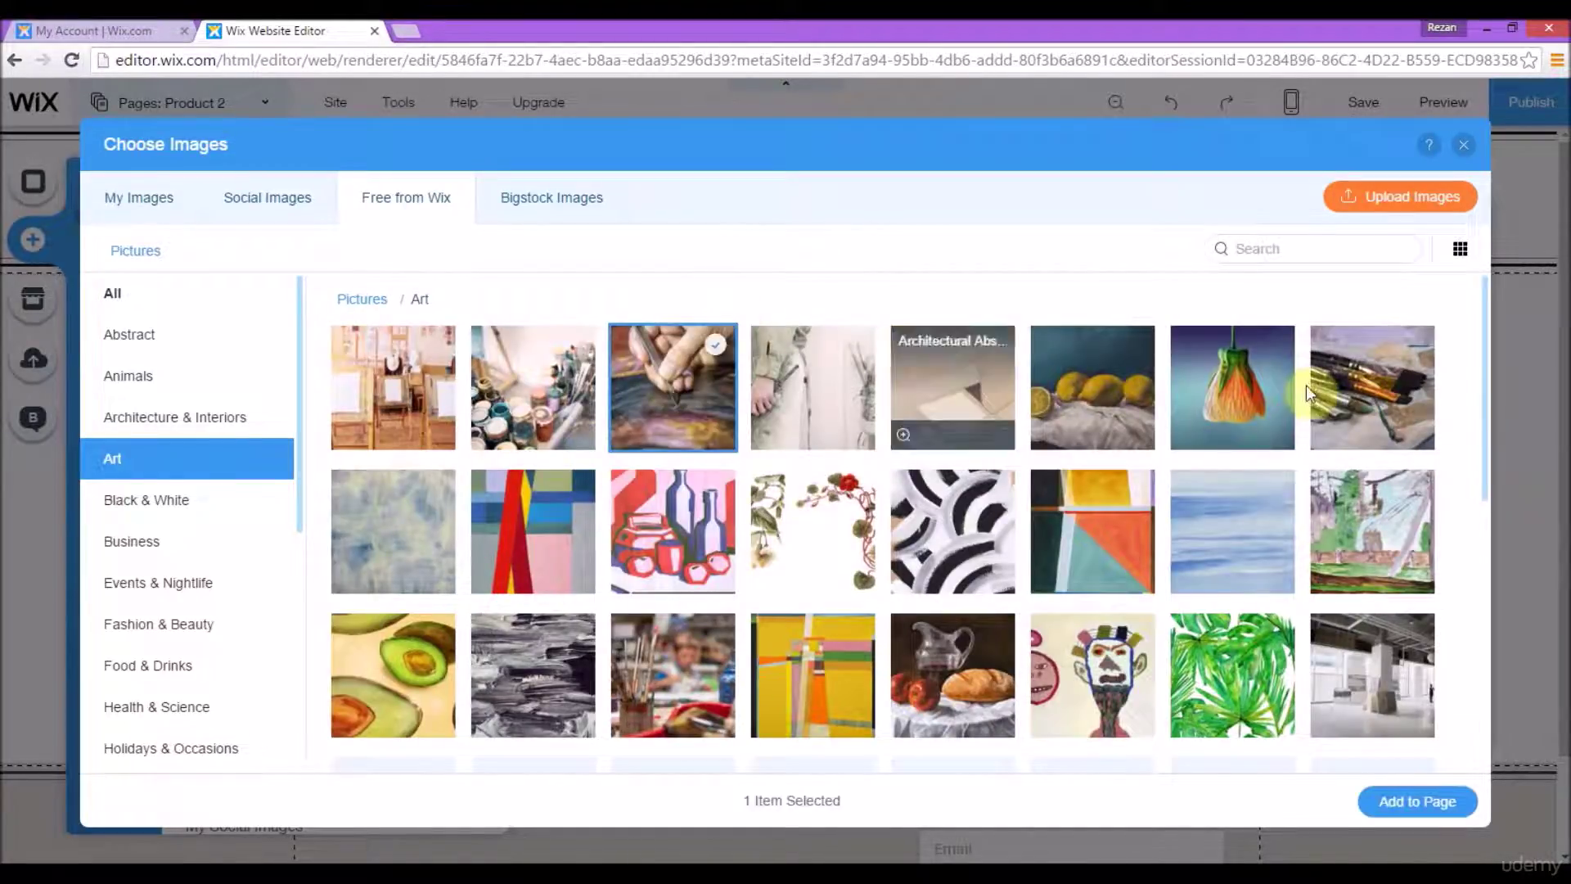
click(1256, 407)
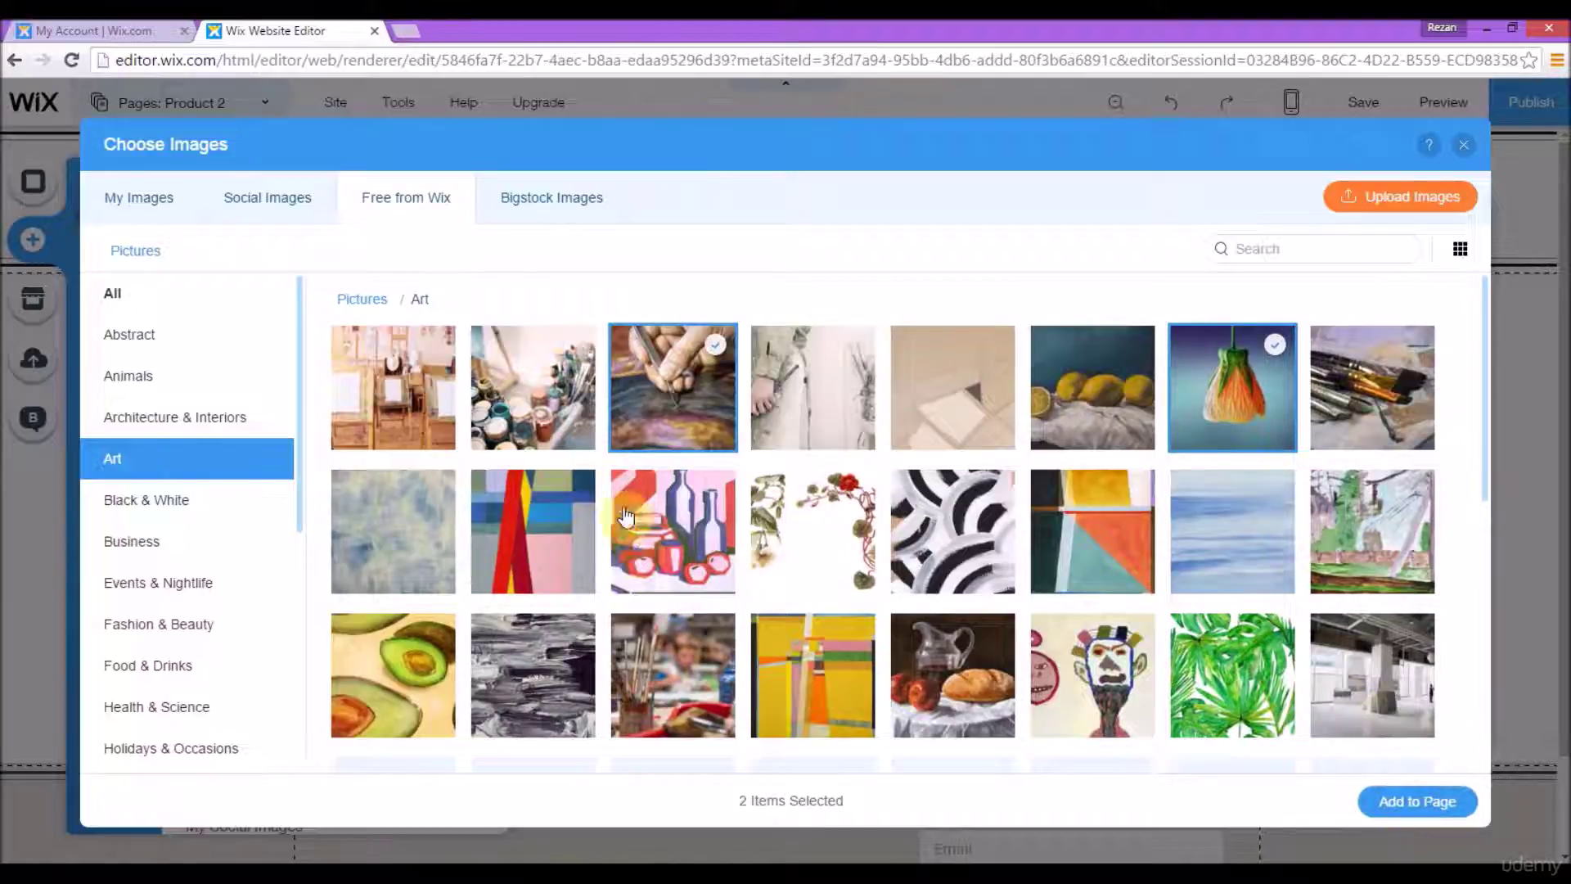
double_click(846, 411)
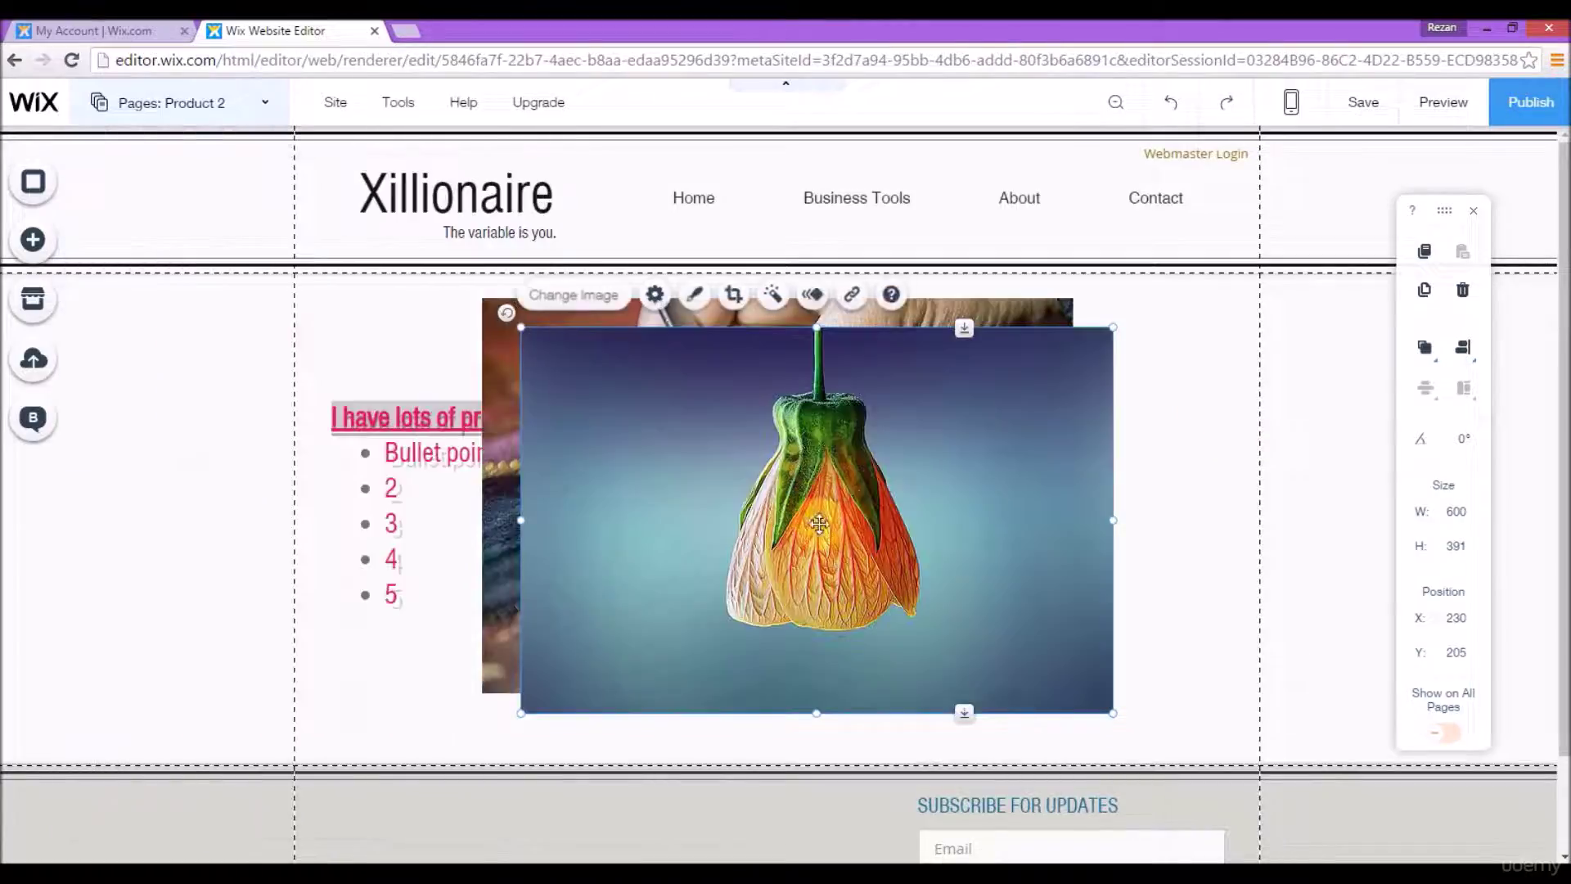
- Delete the hands picture overlapping the text and place the flower image beside the bullet list at about X 365, Y 248
drag(823, 528, 546, 563)
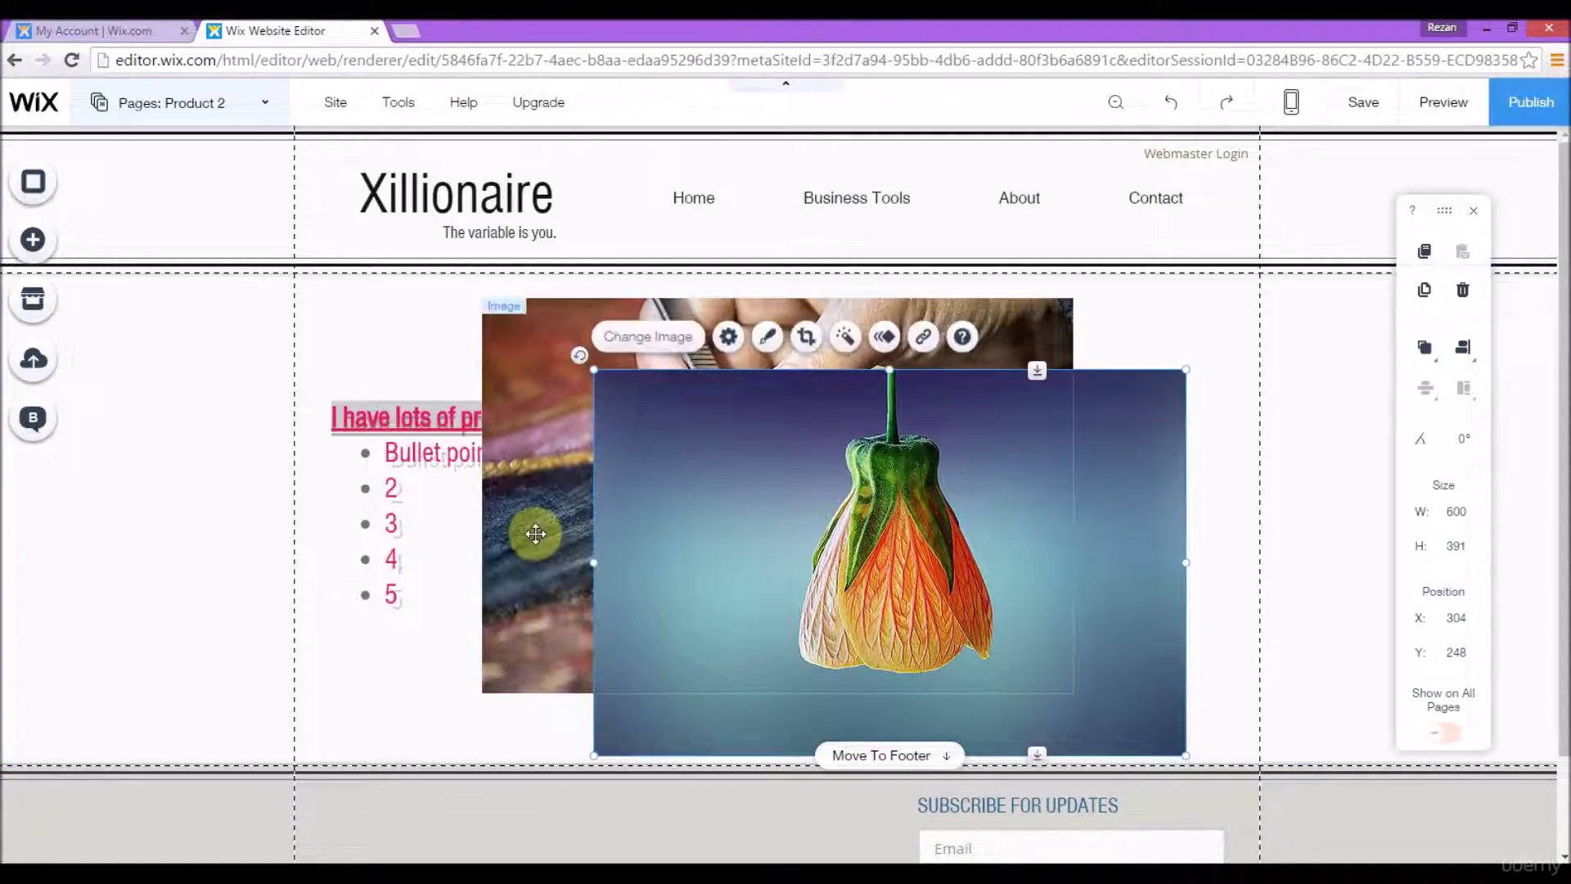
click(535, 533)
right_click(536, 533)
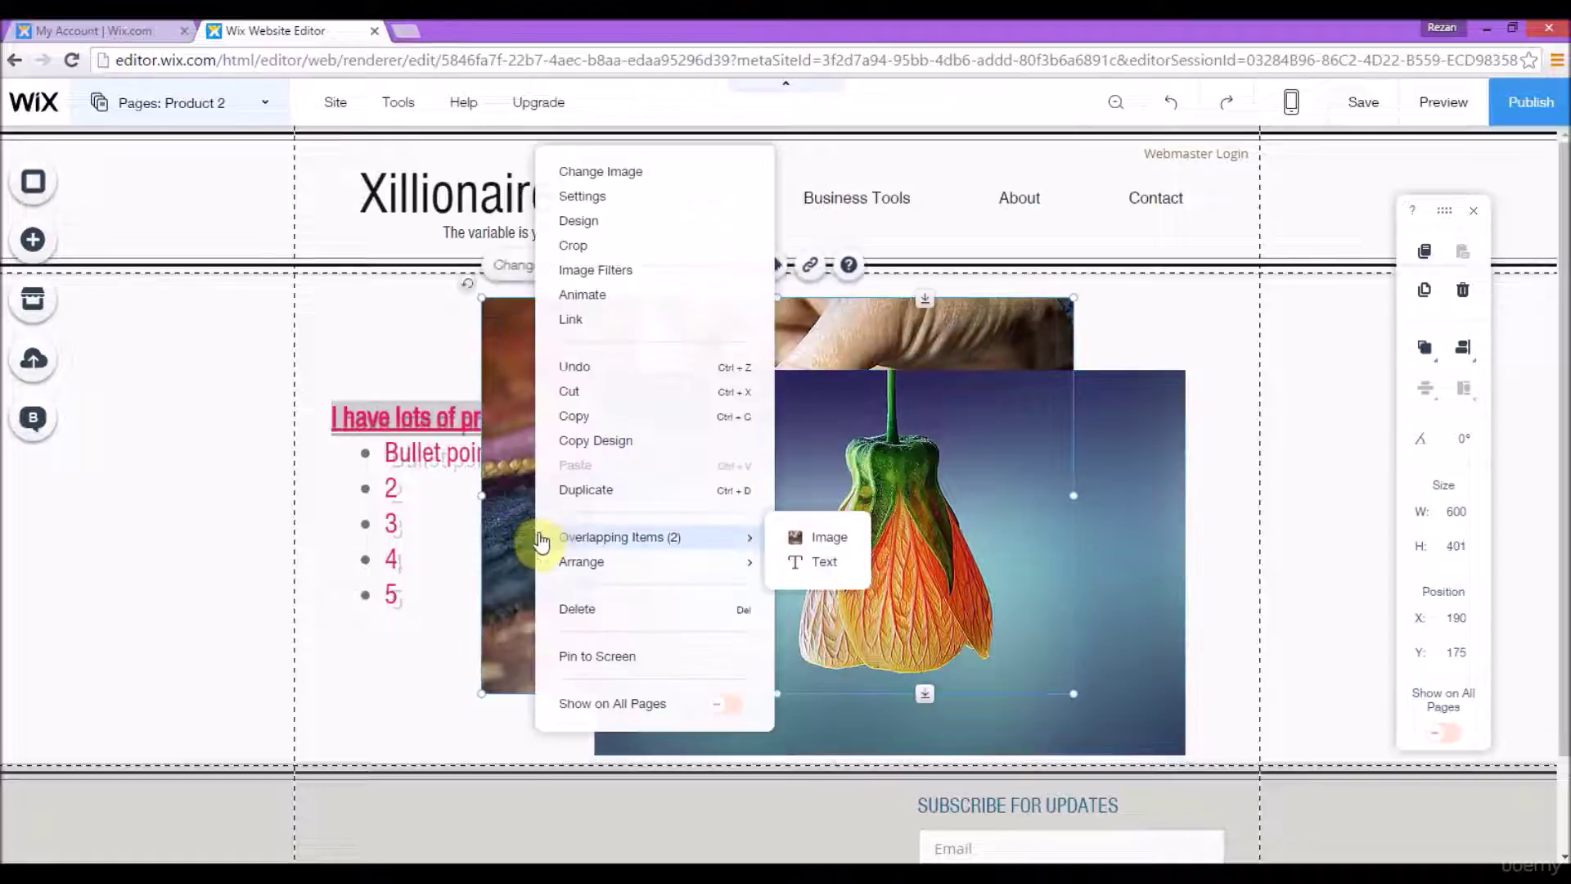
click(619, 628)
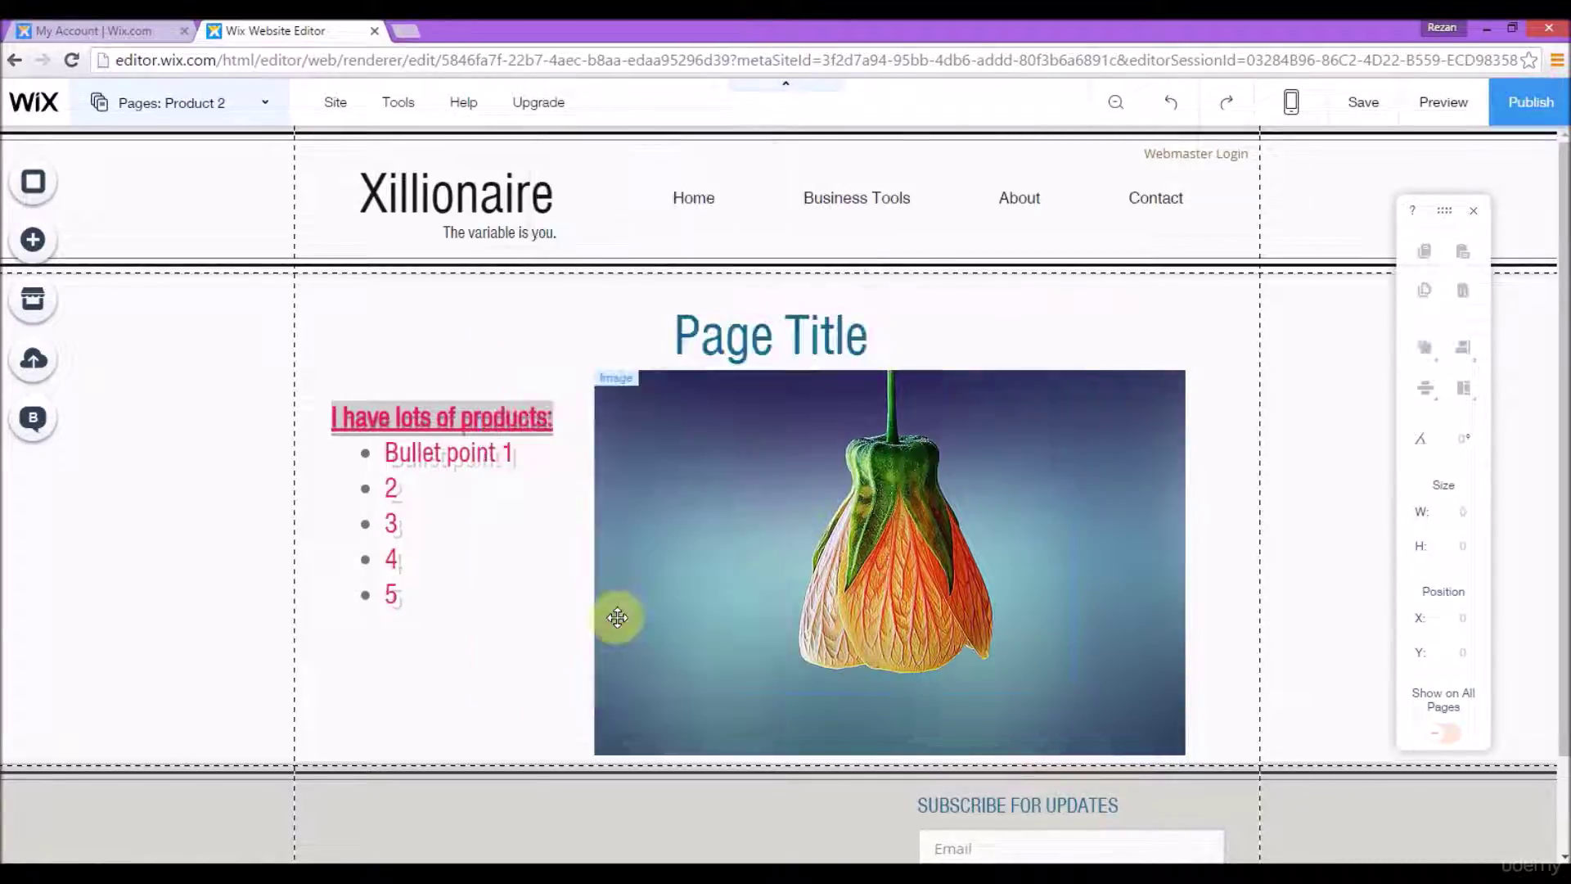
drag(960, 632, 984, 632)
mouse_move(985, 636)
mouse_down()
mouse_move(1021, 632)
mouse_move(994, 629)
mouse_up()
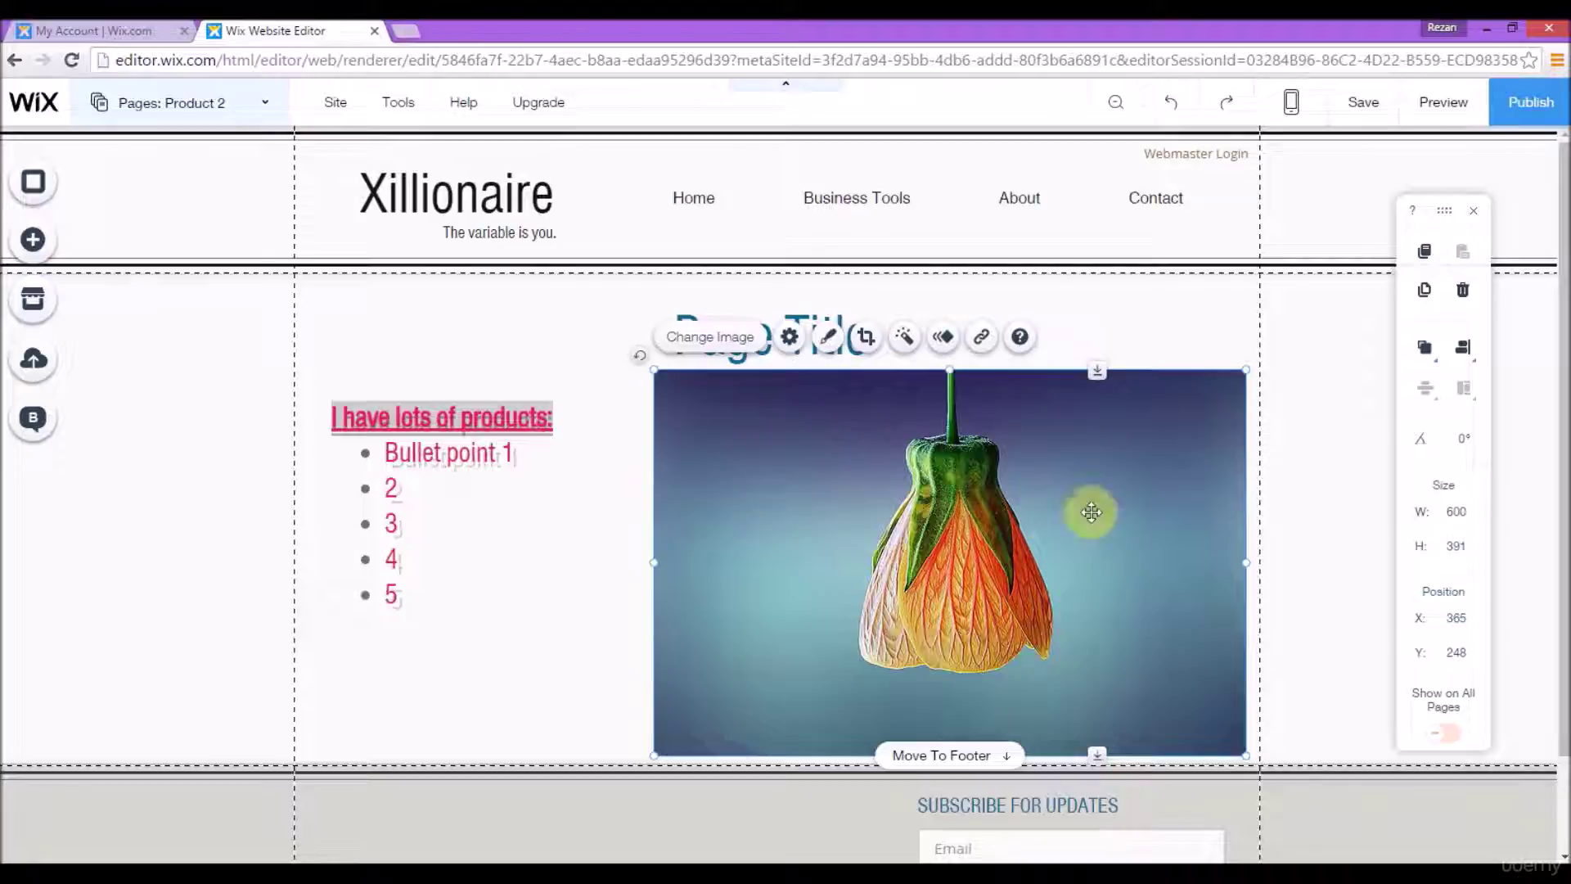
- Look at the replacement image chooser for the flower image, close it, and link the image to the Home page
click(693, 352)
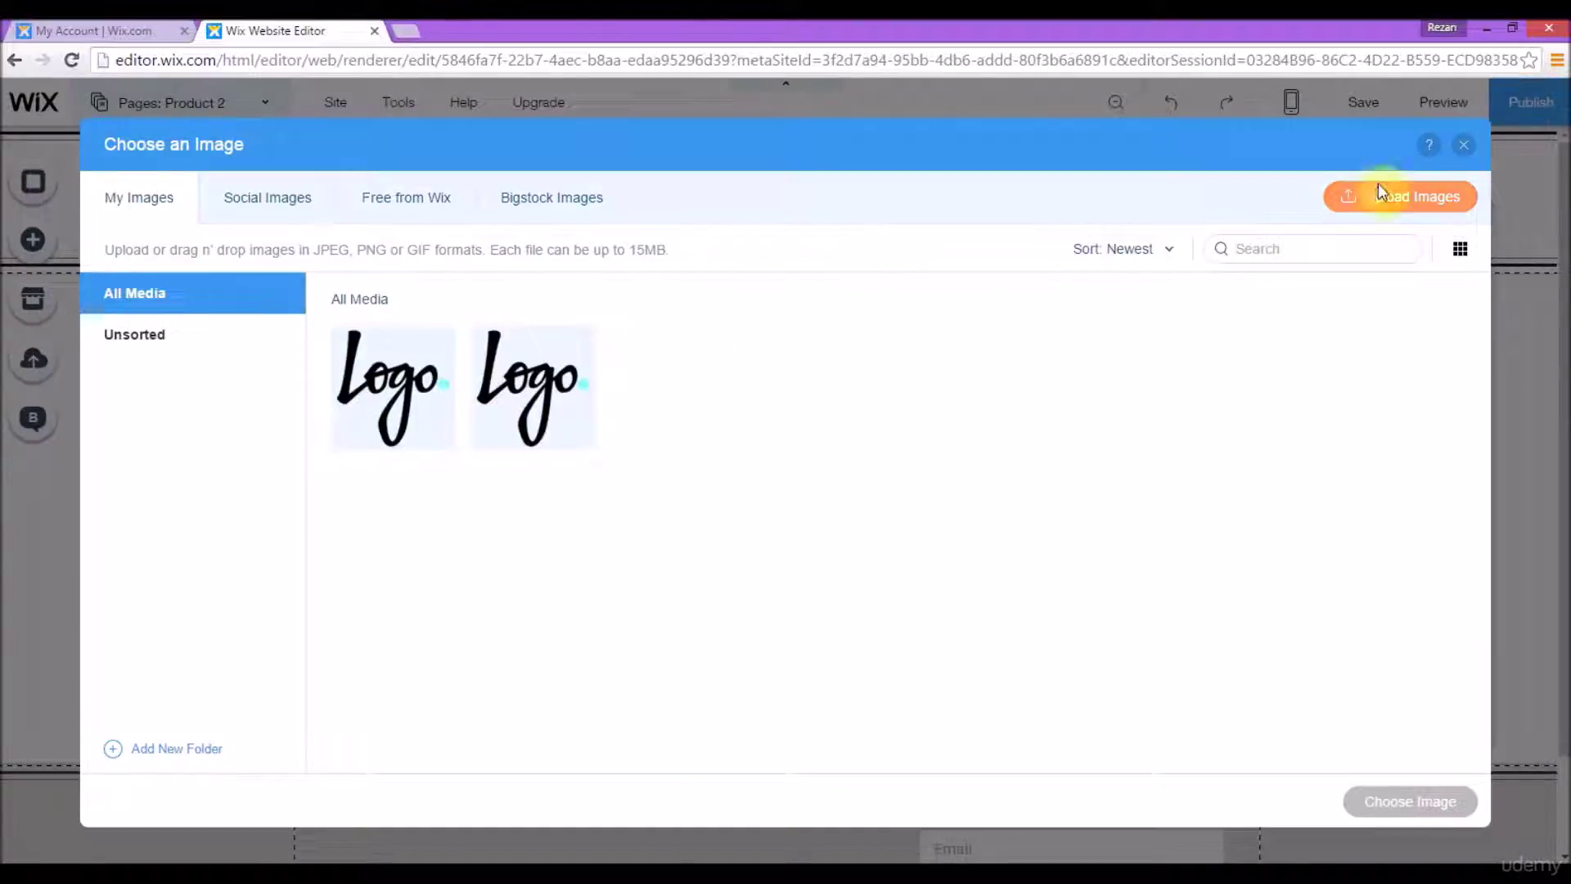
click(1464, 145)
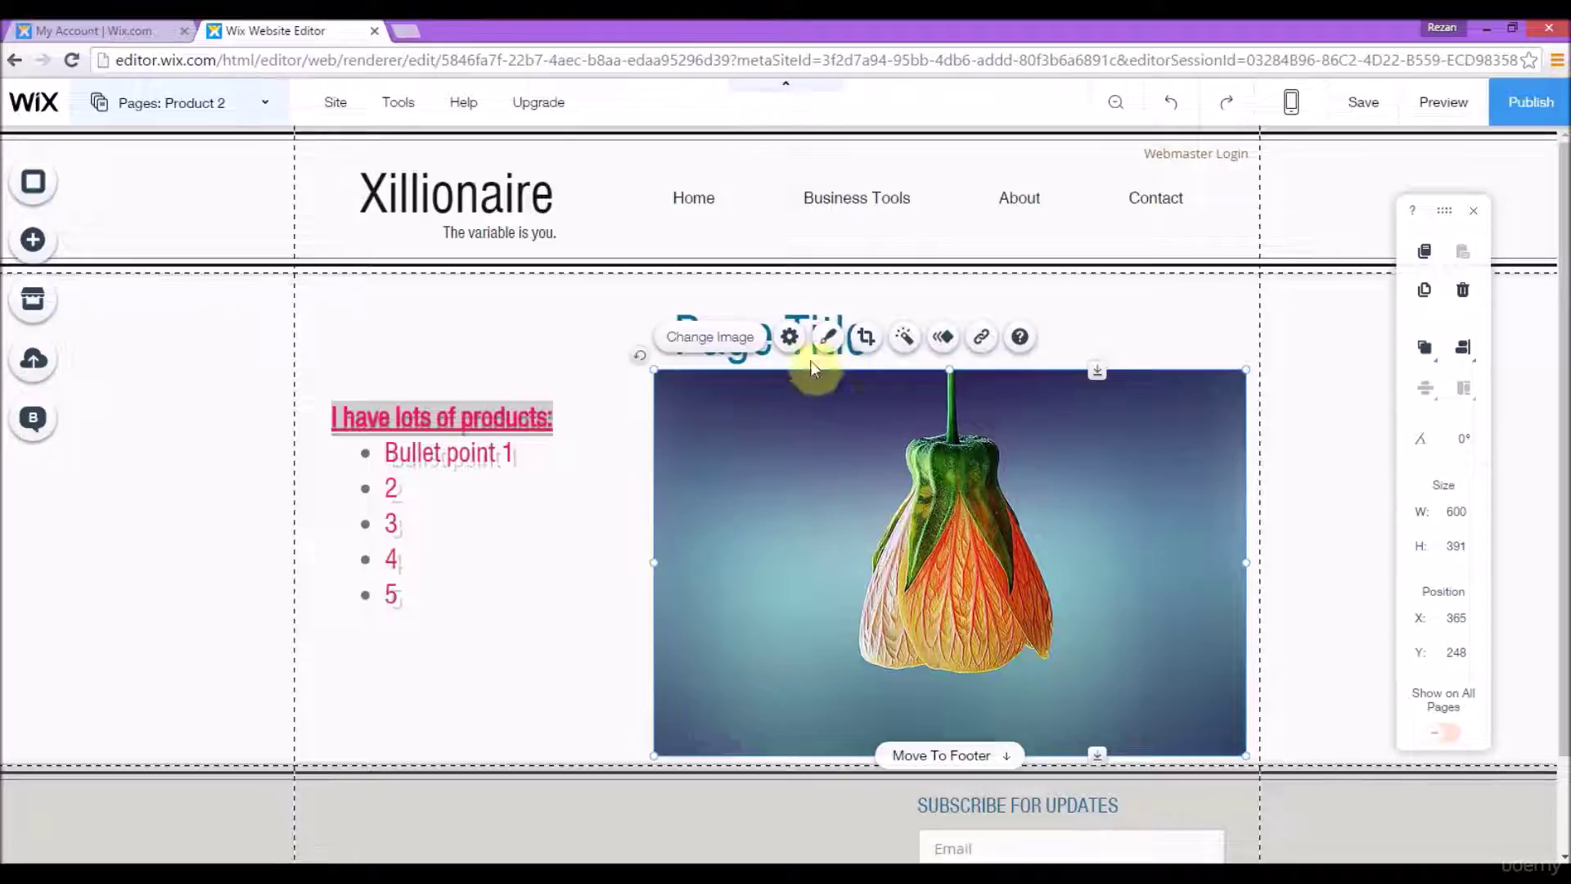
click(982, 344)
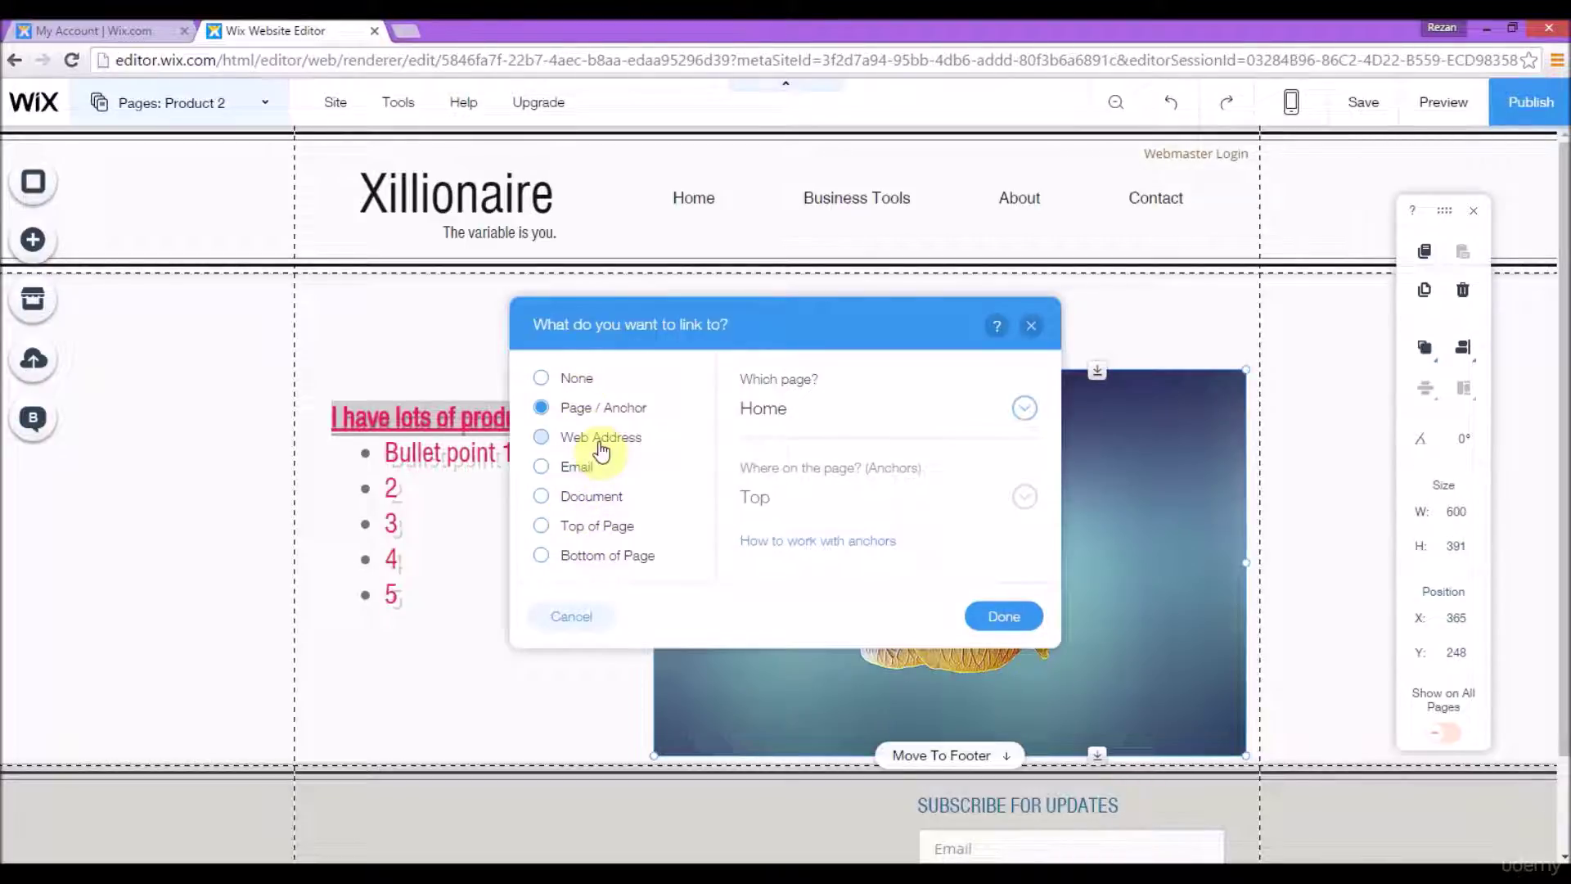
click(786, 413)
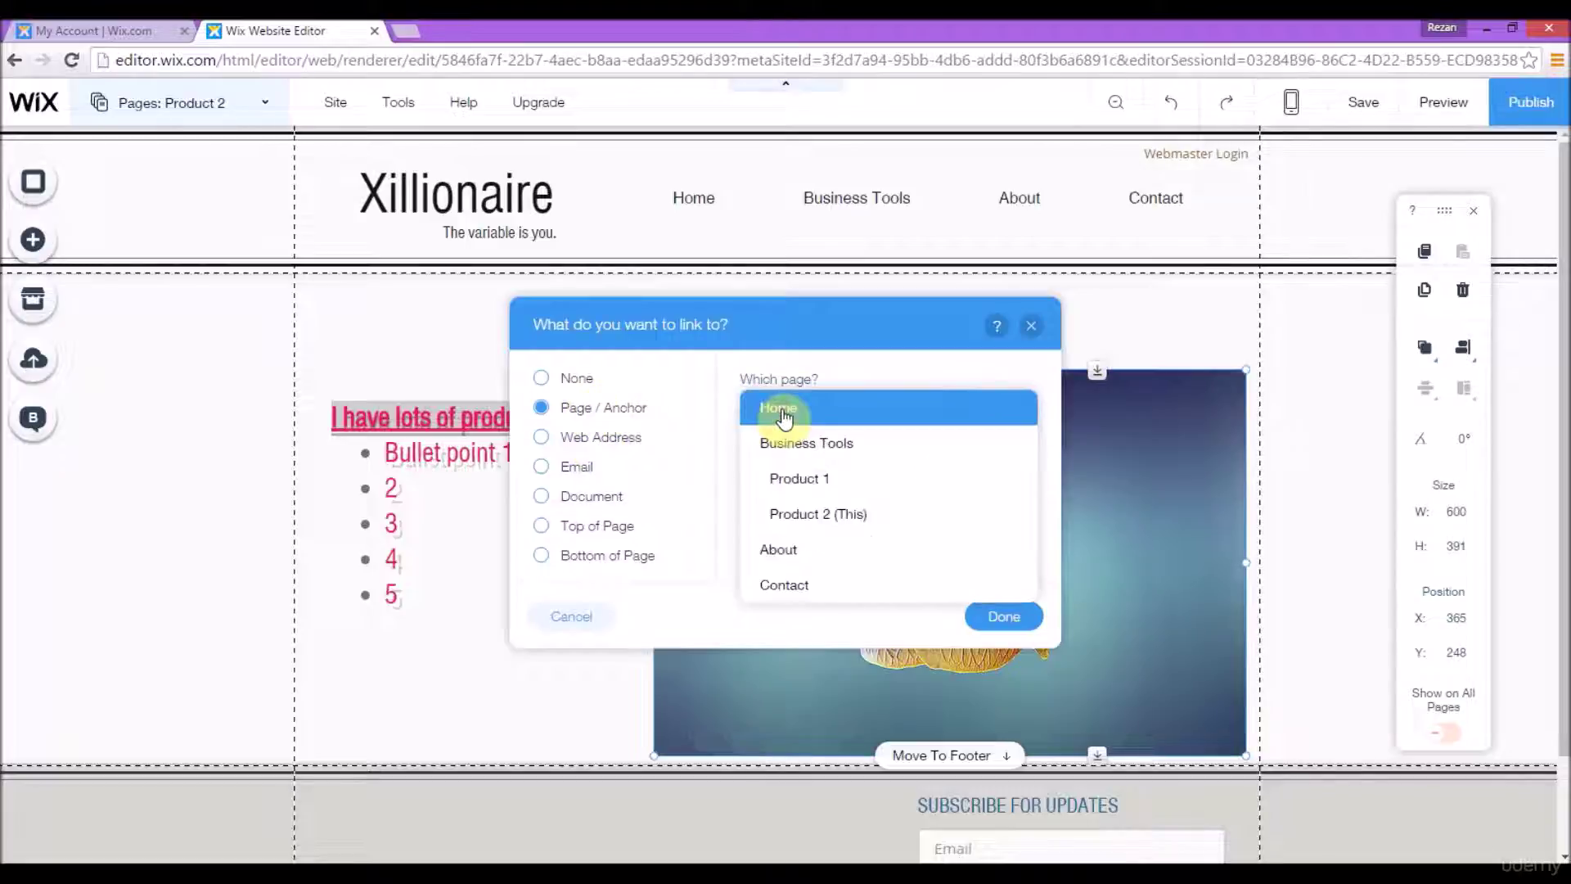
click(753, 378)
click(1012, 617)
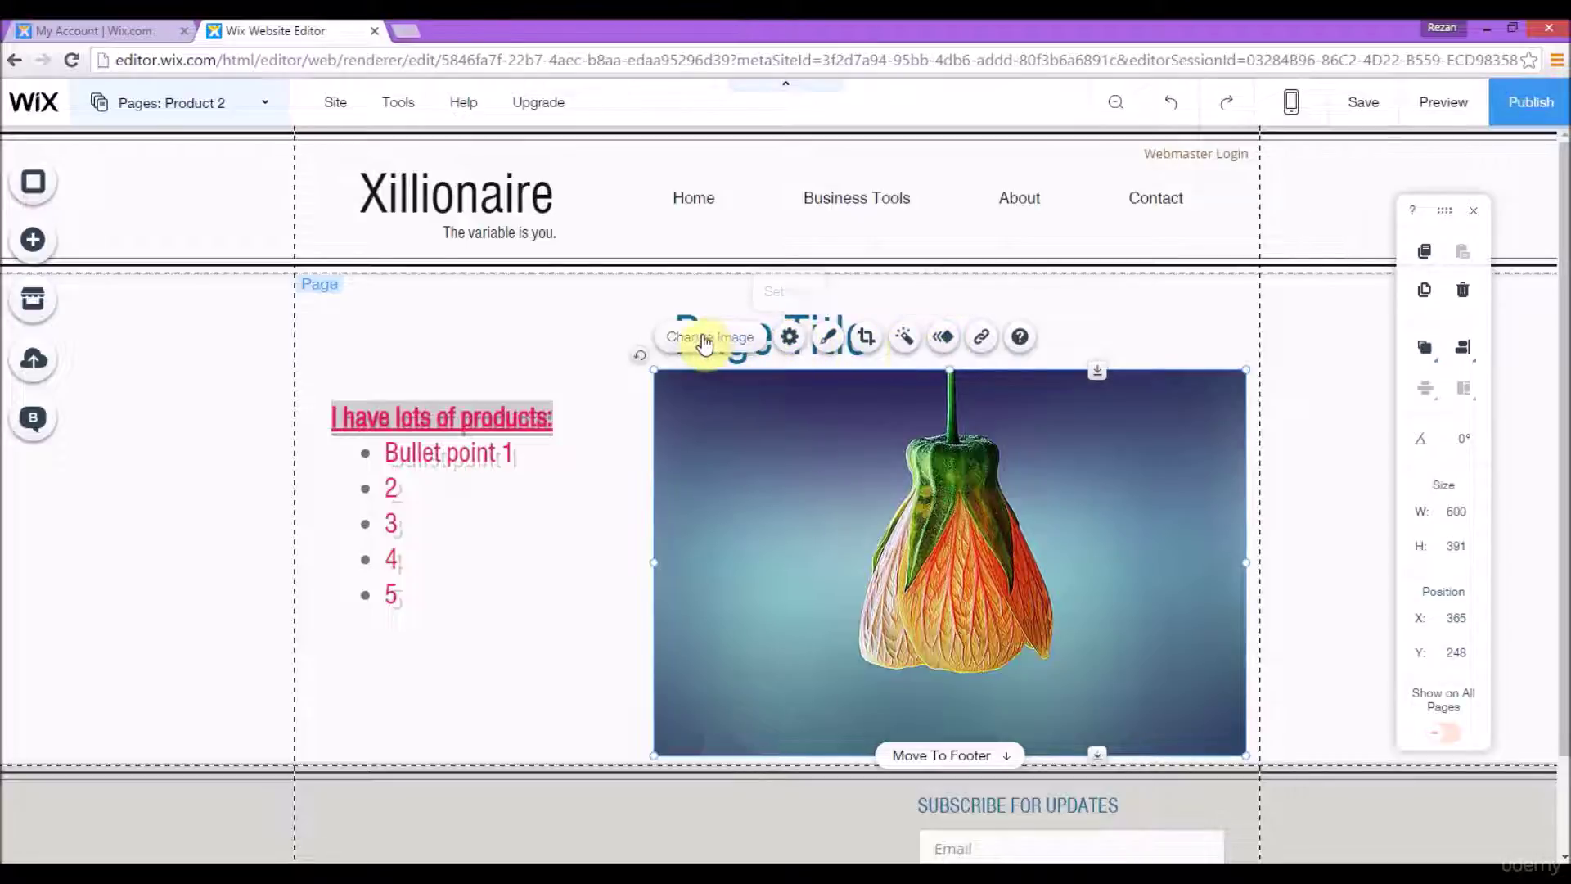
- Try the Float-In animation on the flower image, look at its customization settings and return to the animation choices
click(947, 339)
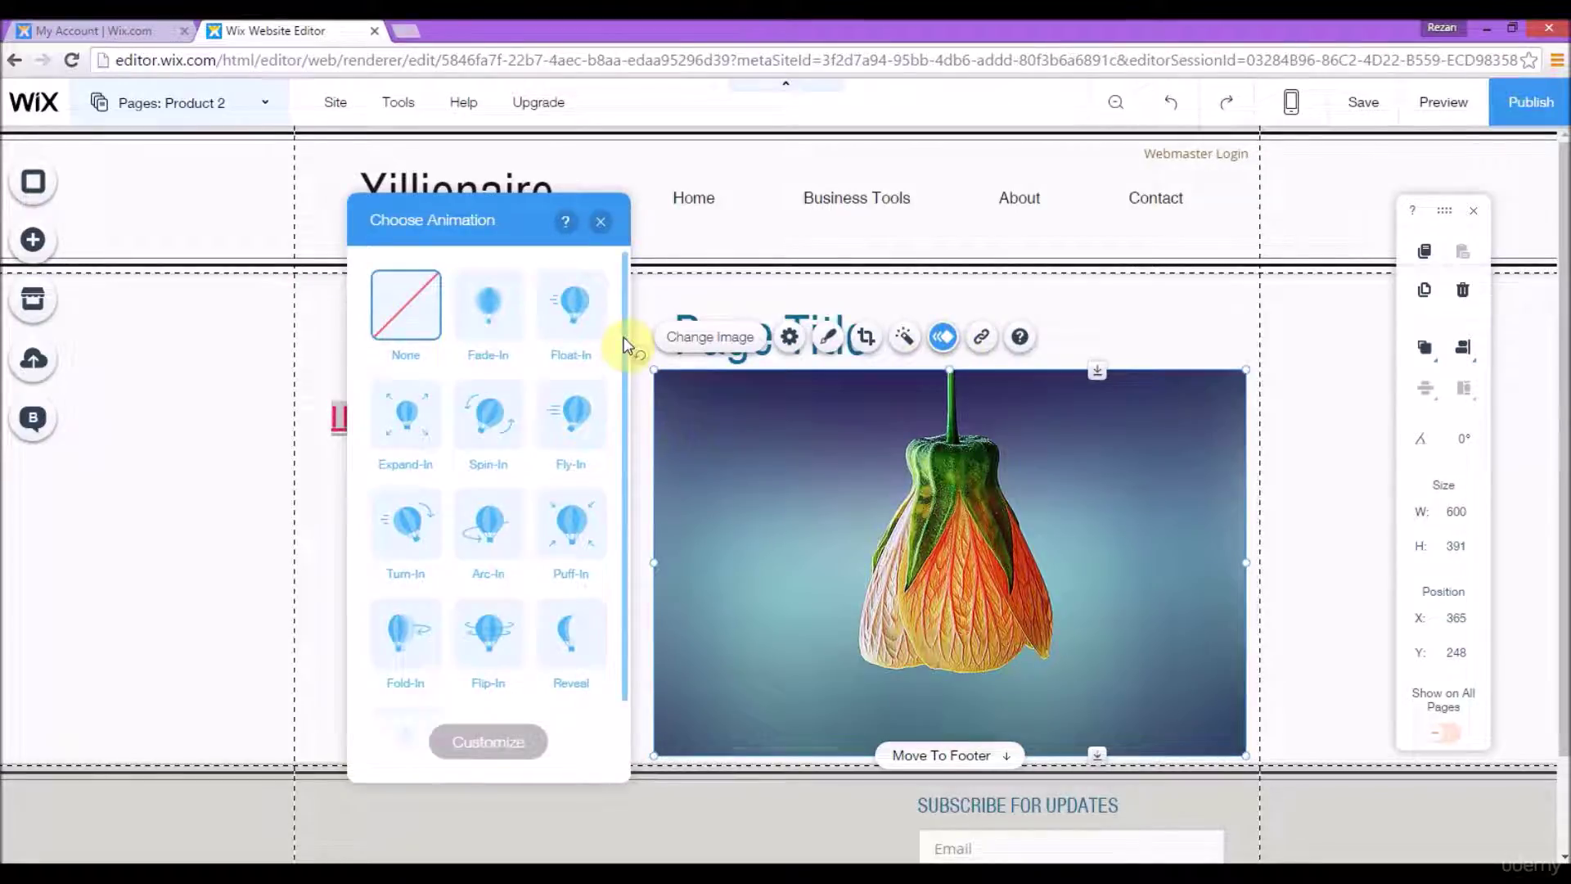
drag(626, 344, 621, 377)
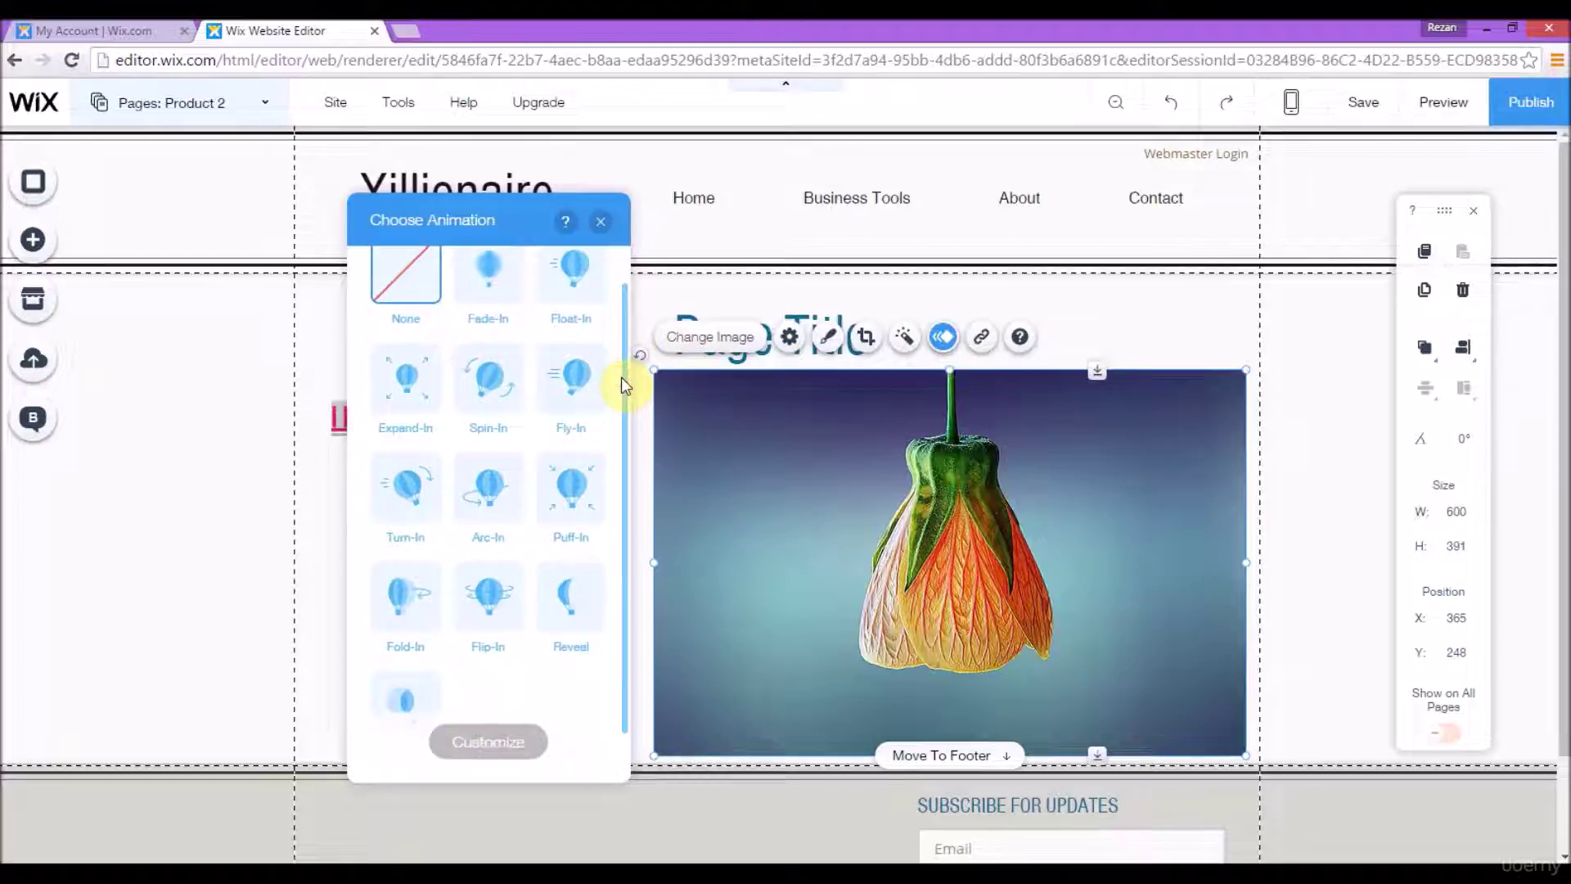
click(580, 502)
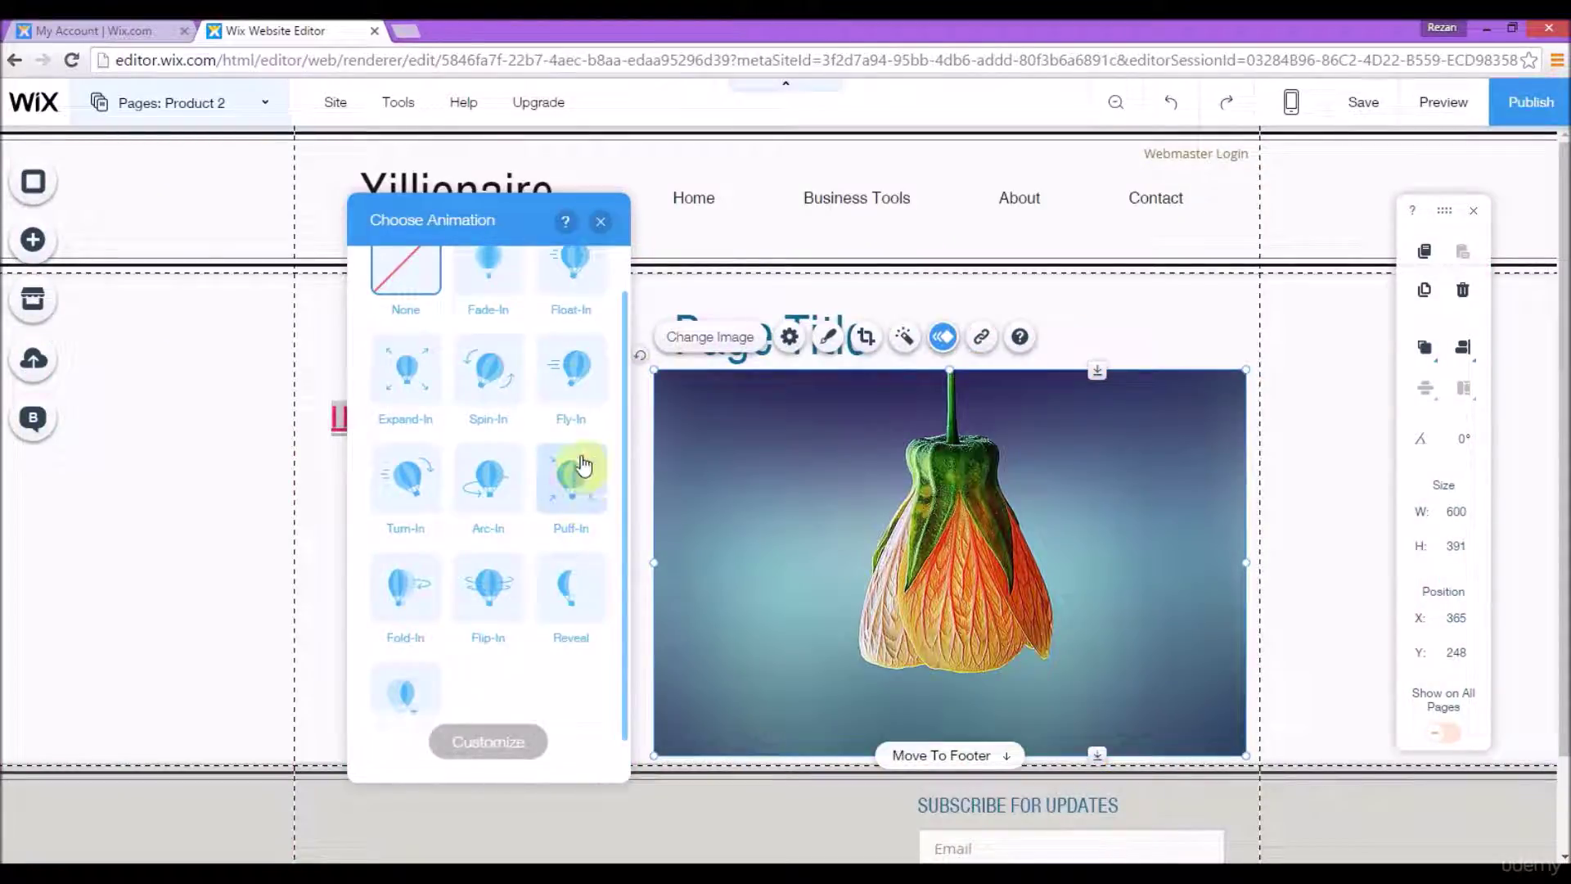
click(580, 388)
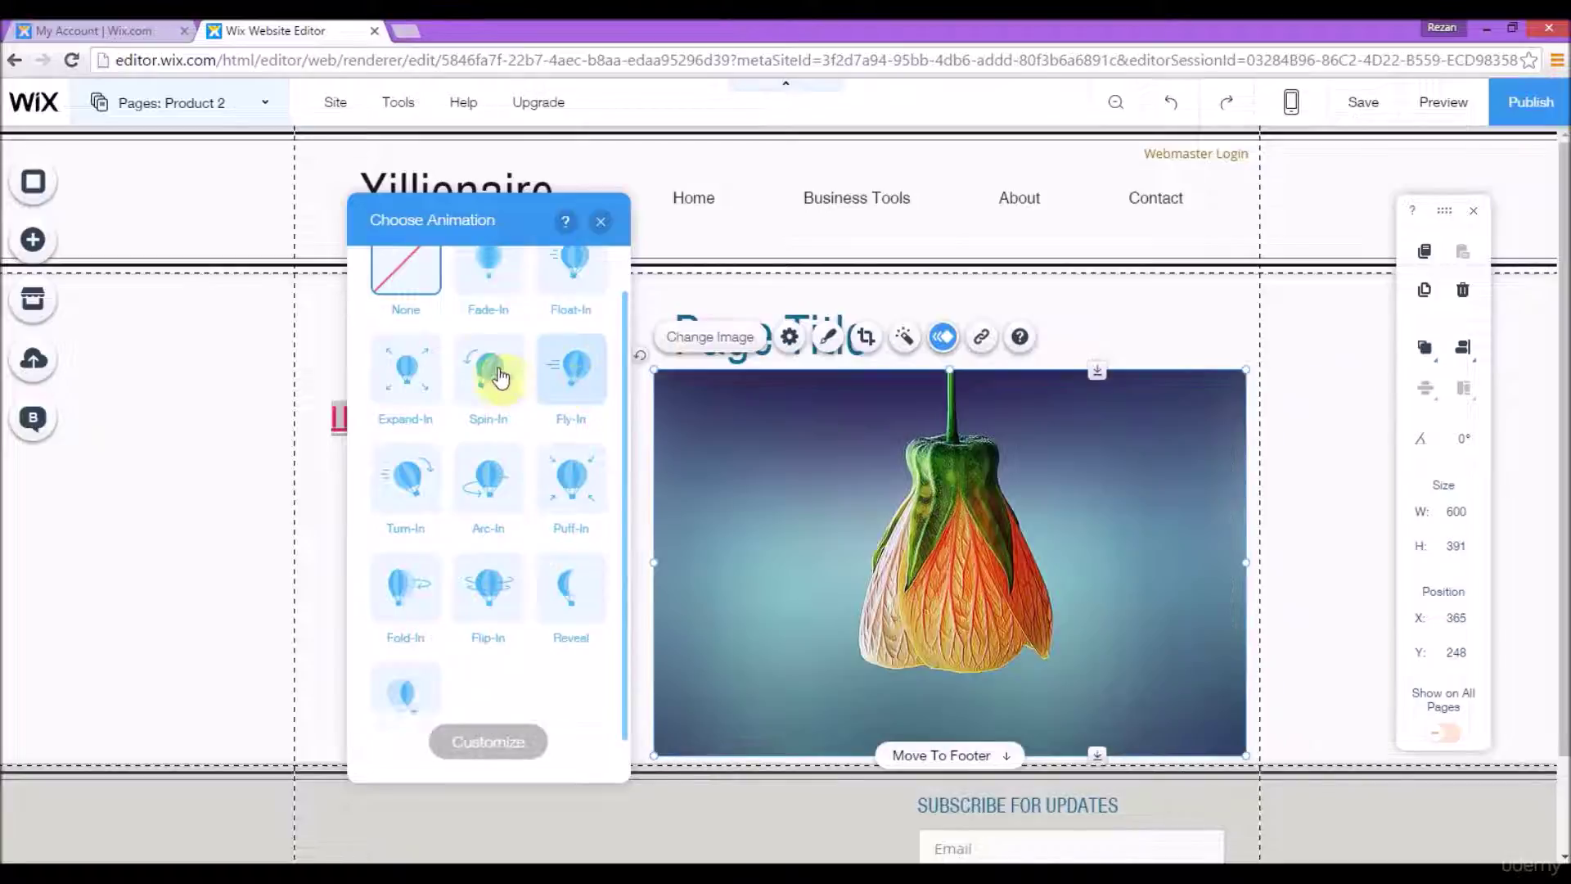
click(486, 277)
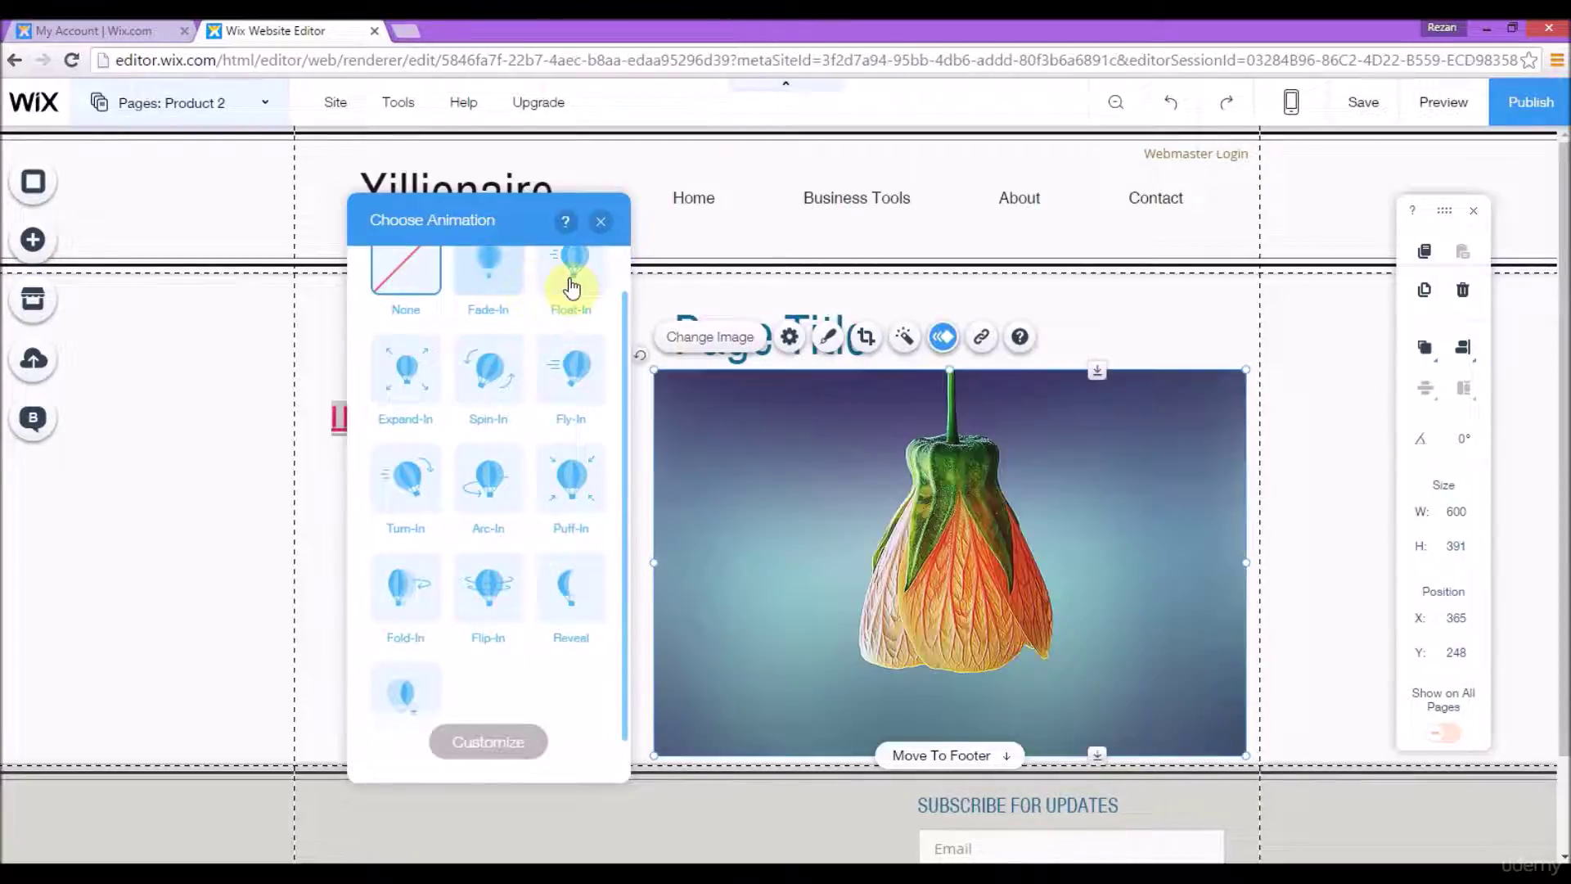
click(571, 282)
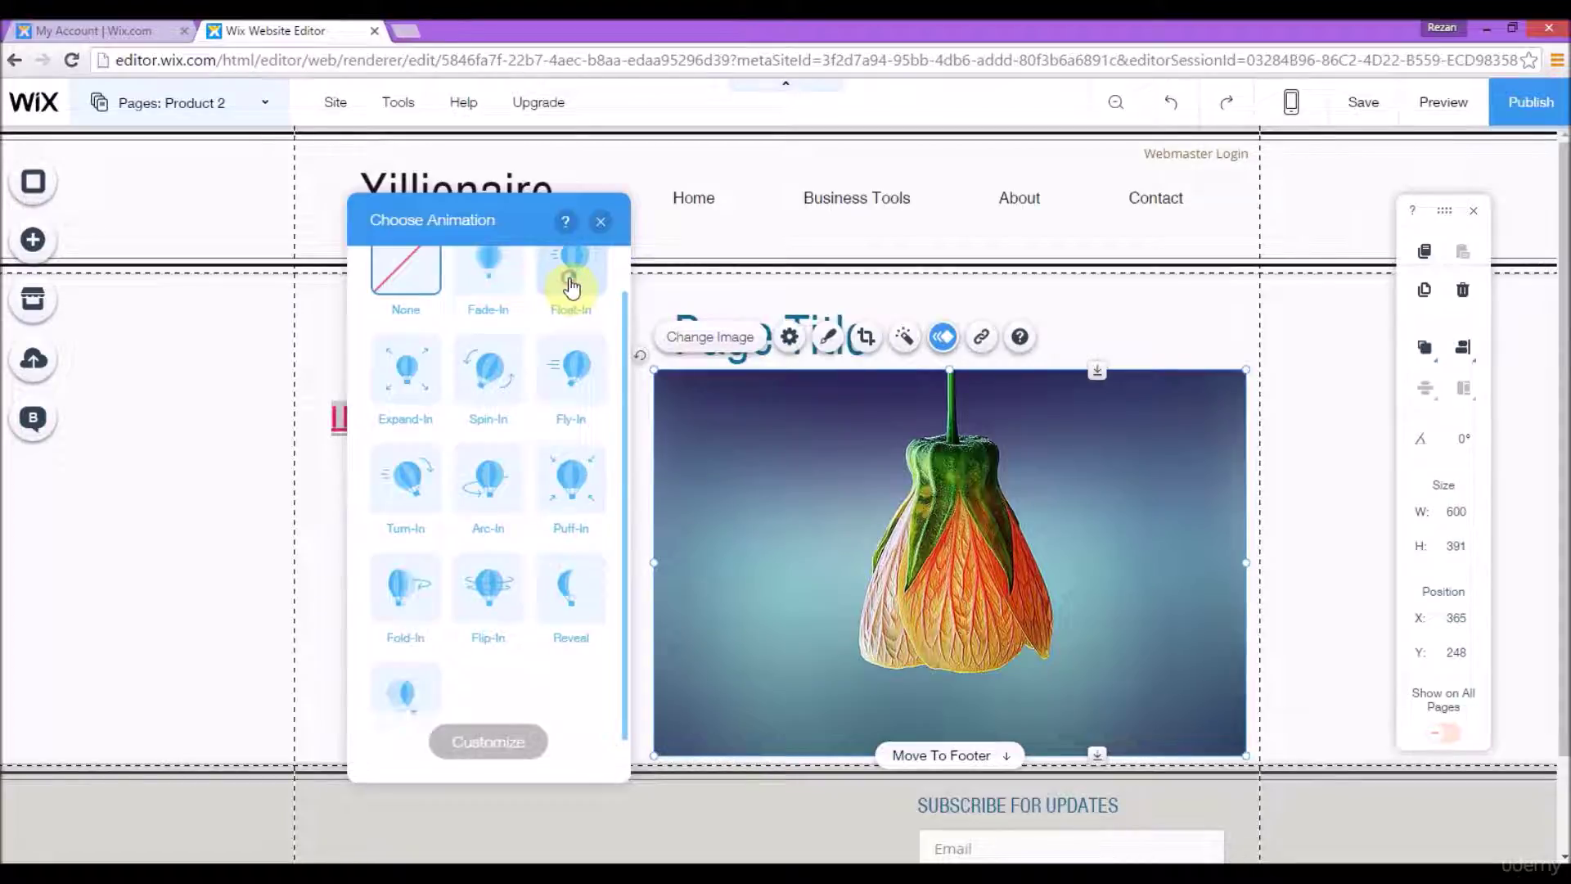
click(572, 278)
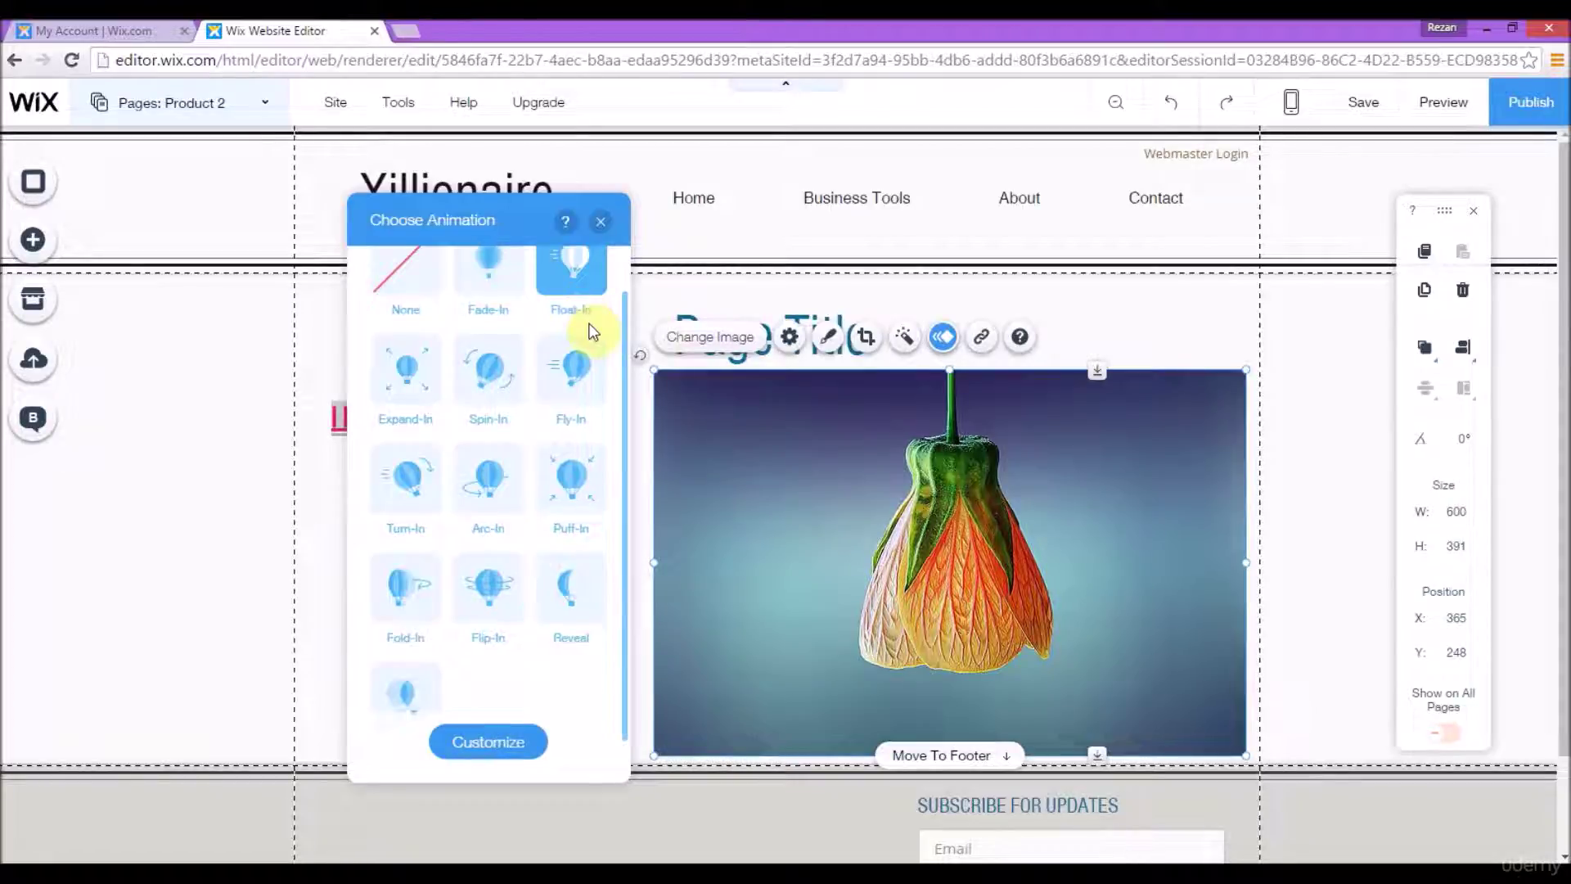
click(491, 745)
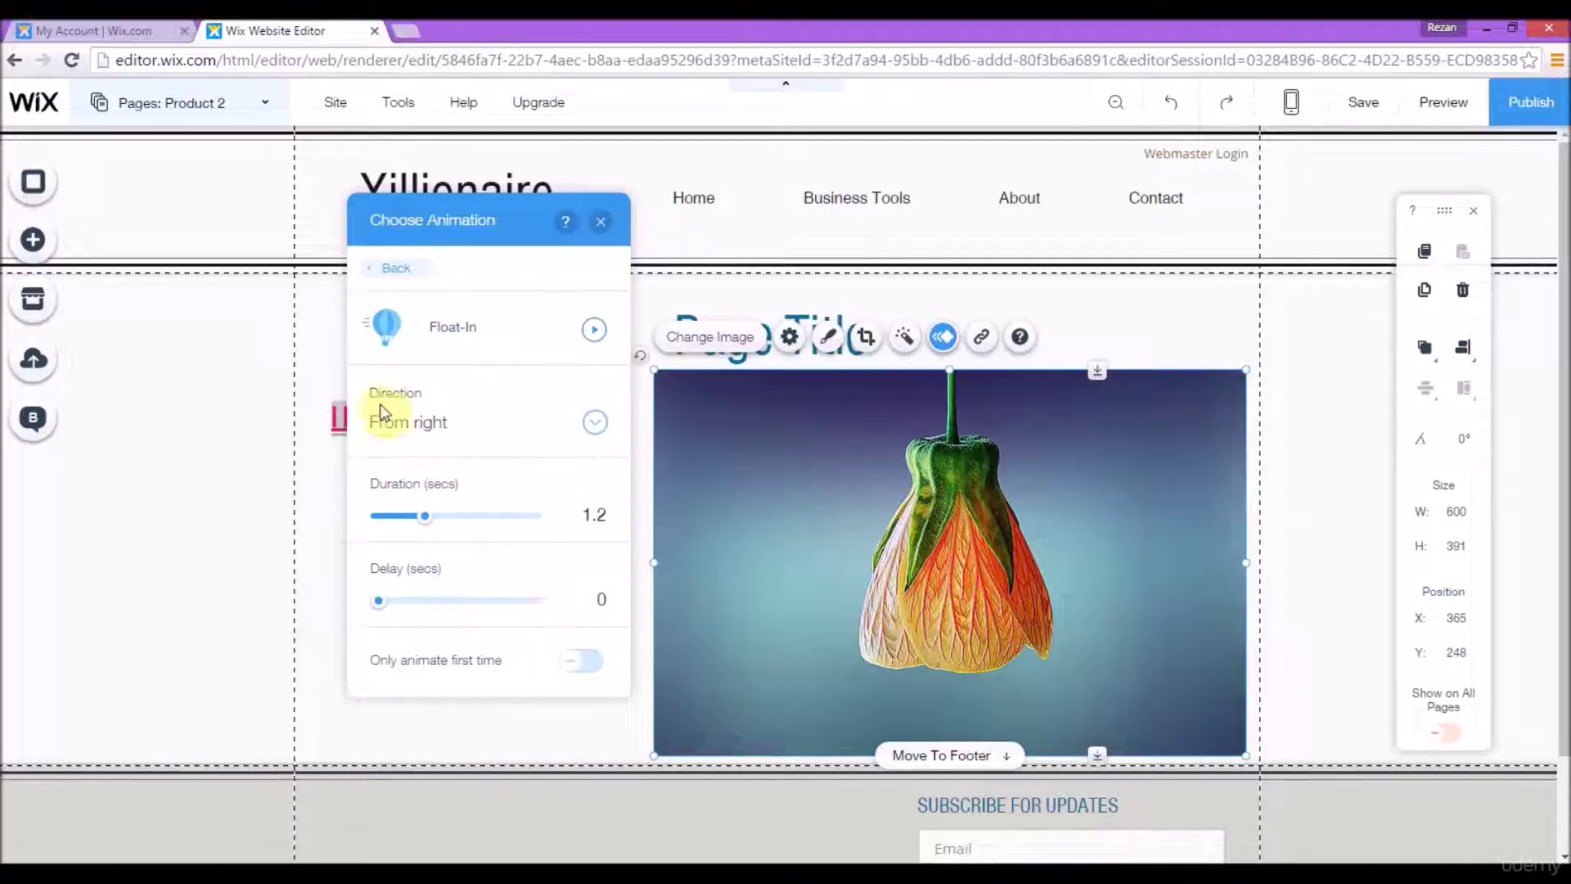
click(391, 270)
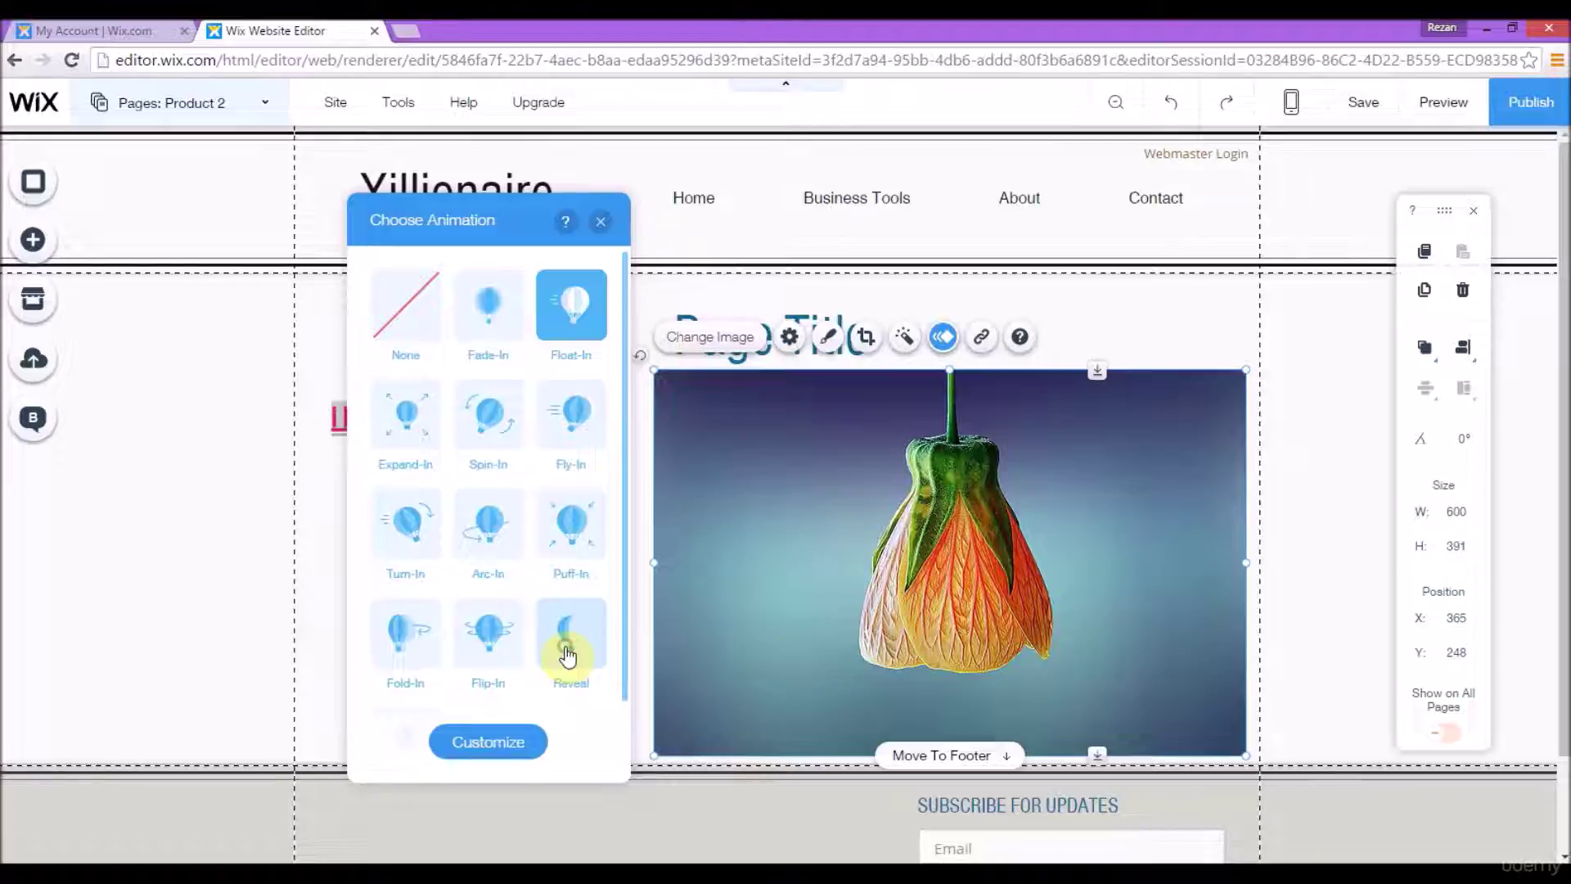
- Apply the Reveal animation to the flower image and set its direction to From top
click(569, 653)
click(501, 742)
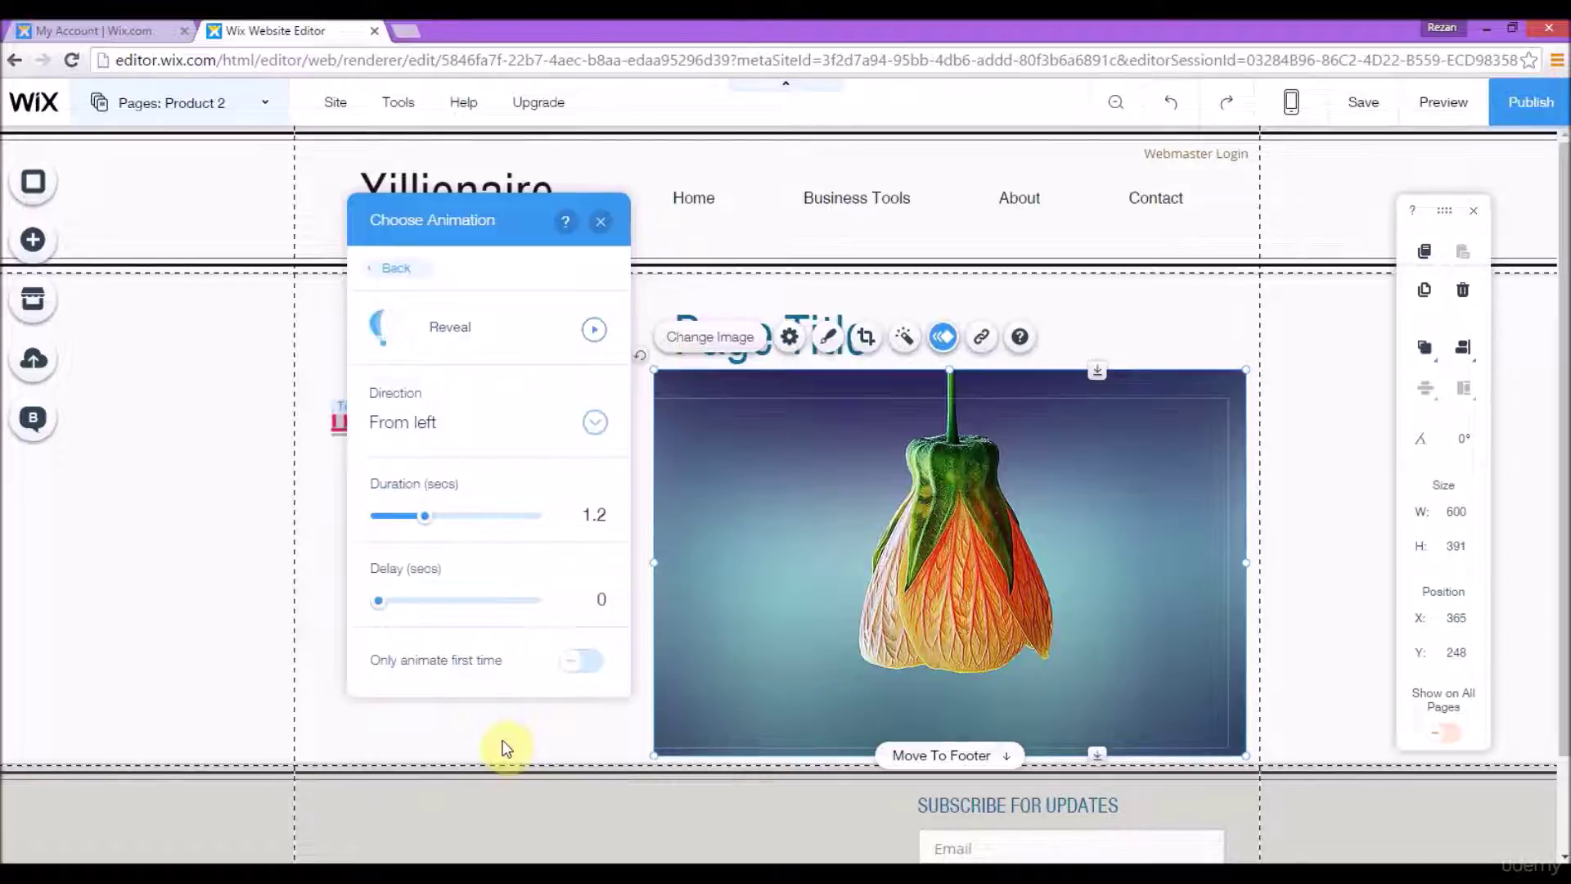
click(419, 431)
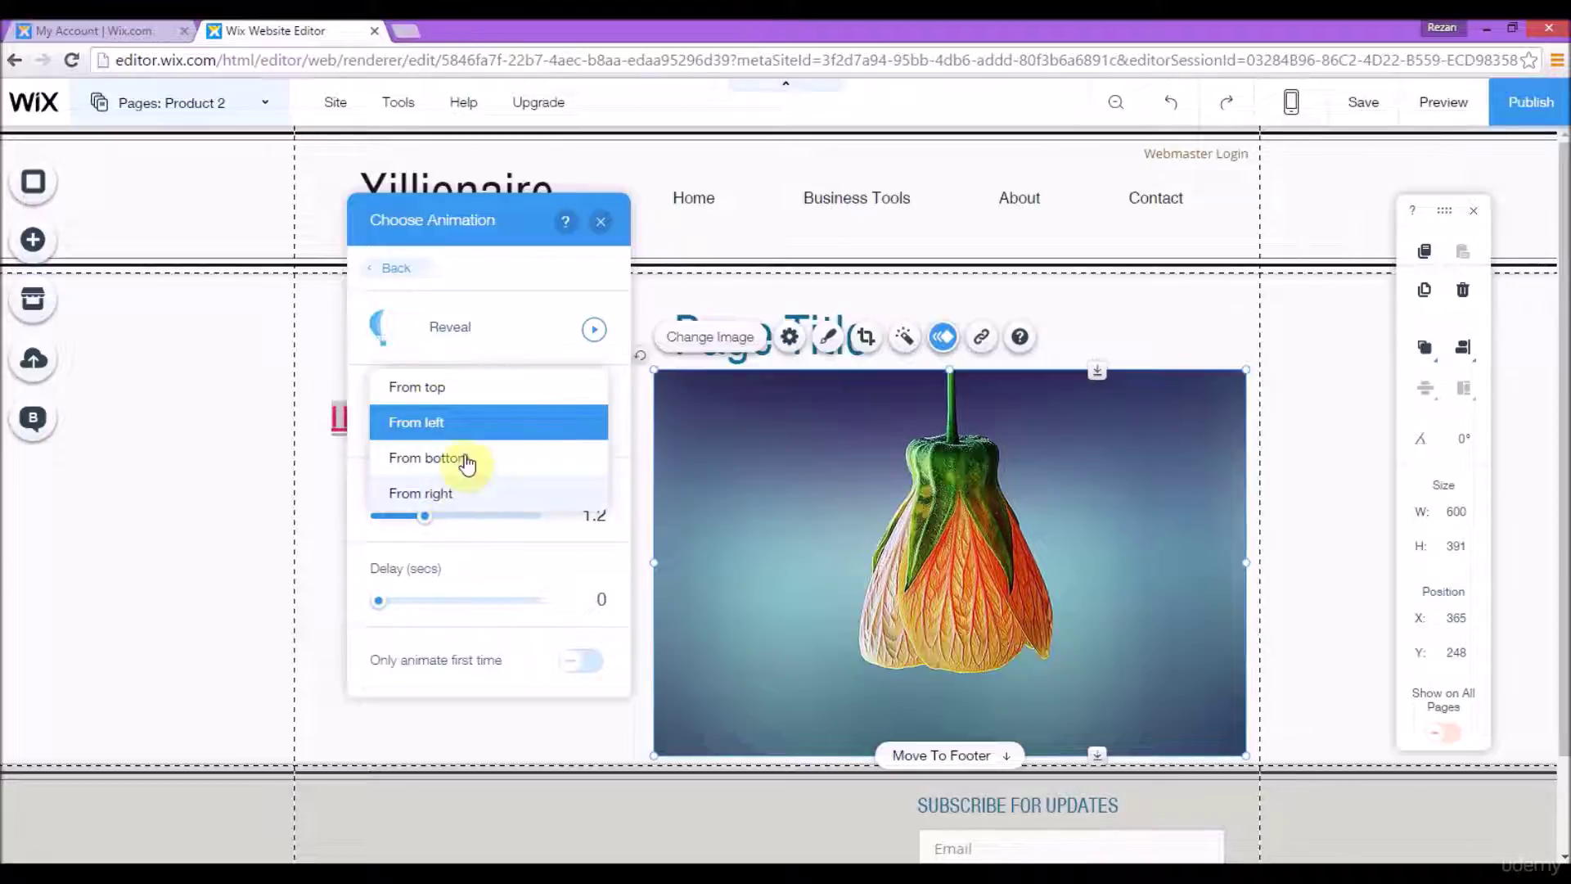
click(471, 389)
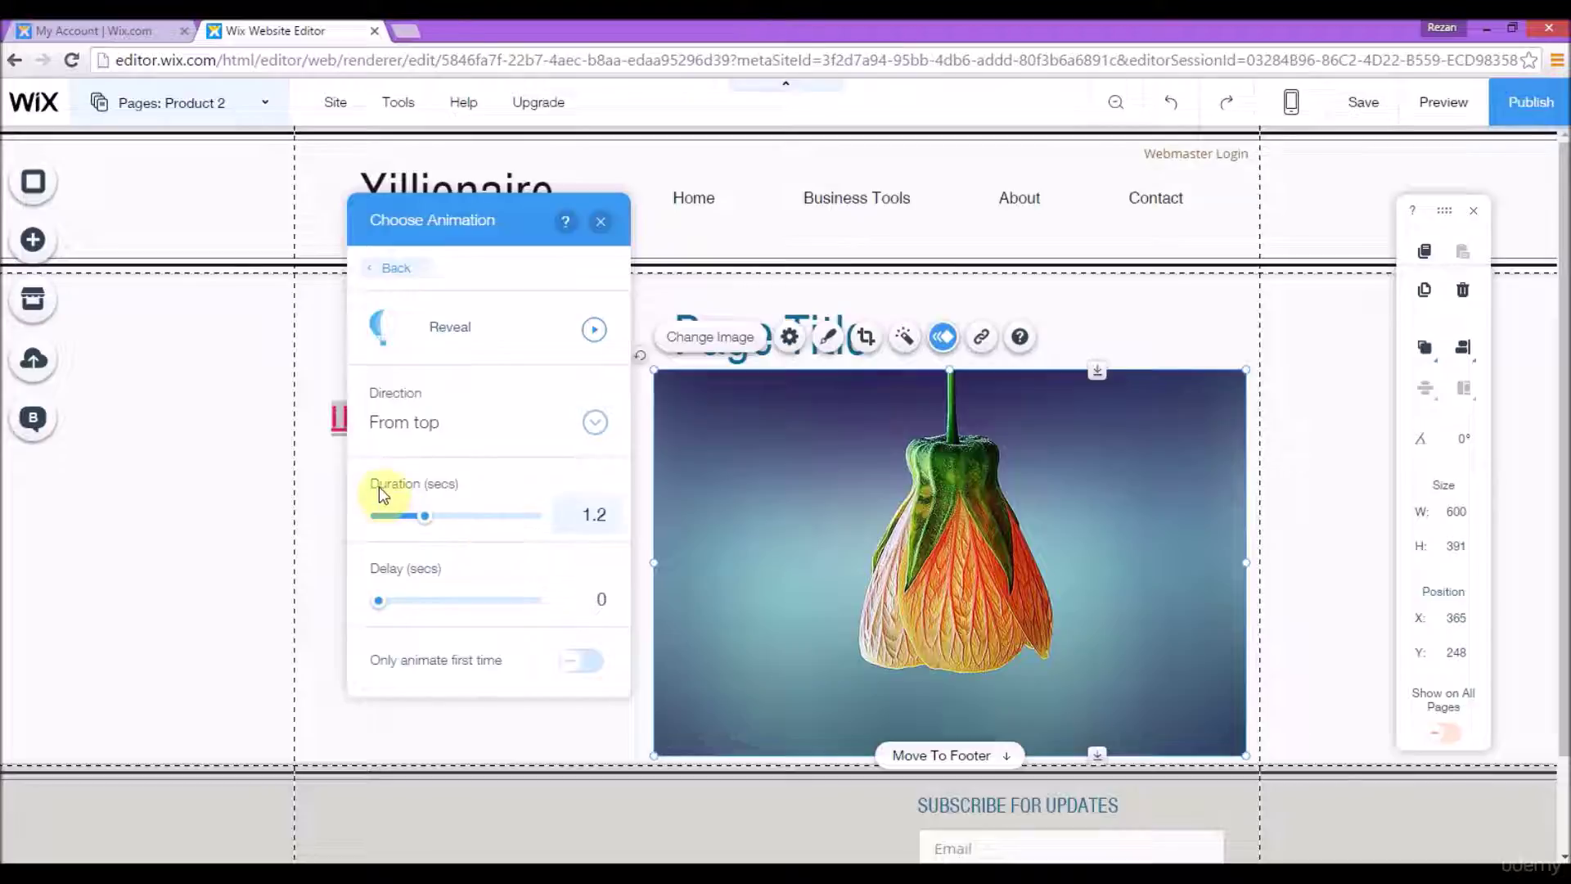
- Try Reveal durations of 4 and 0.5 seconds and set the duration to 2 seconds
click(605, 517)
key(Return)
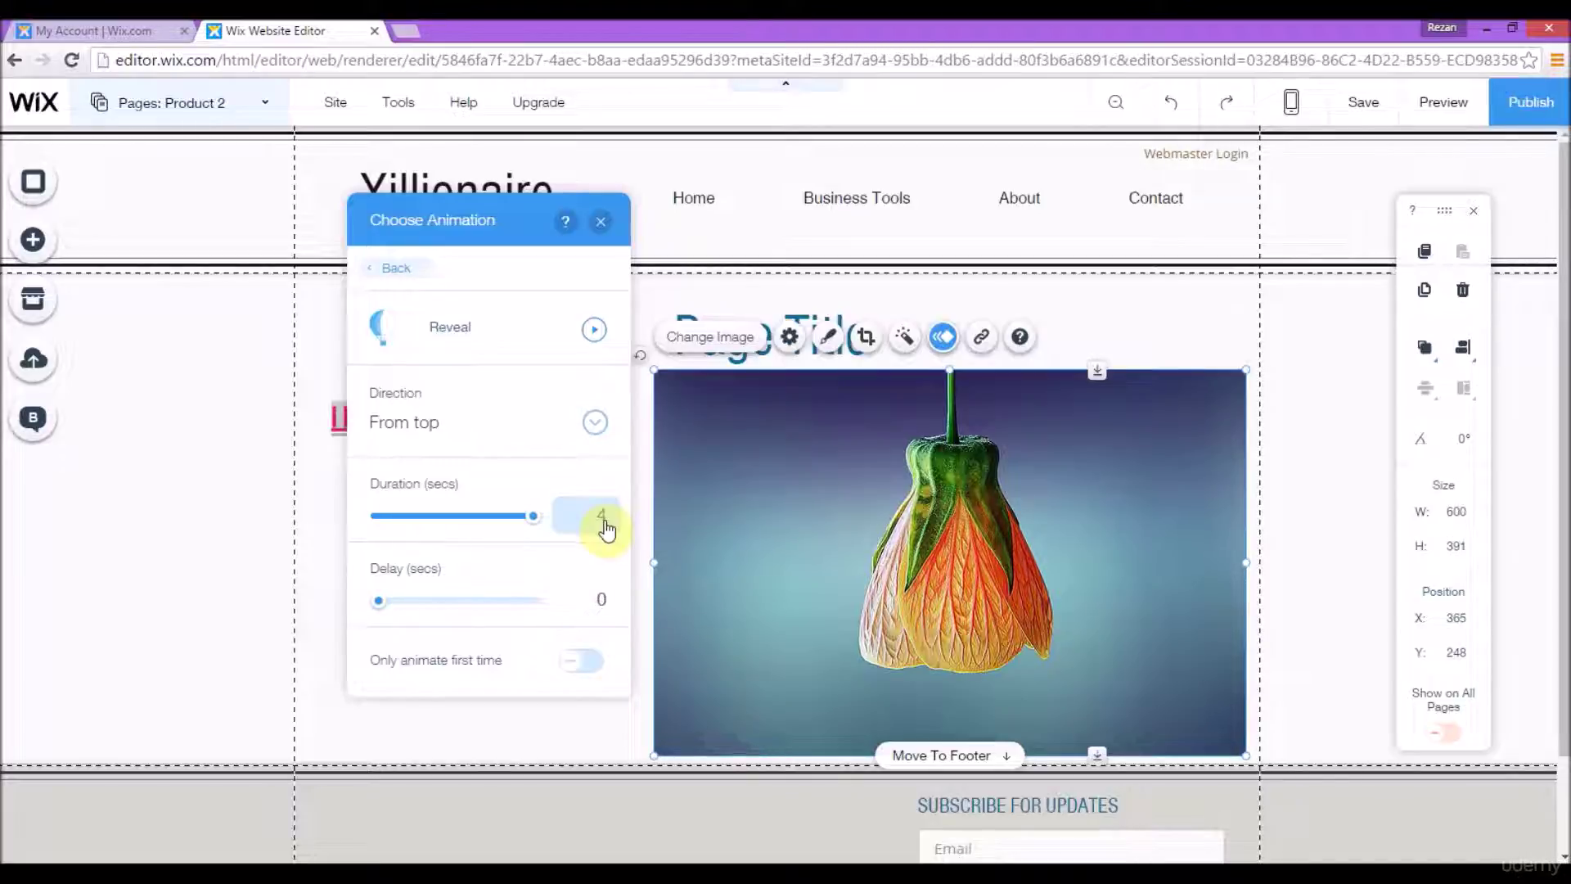
click(607, 530)
key(Return)
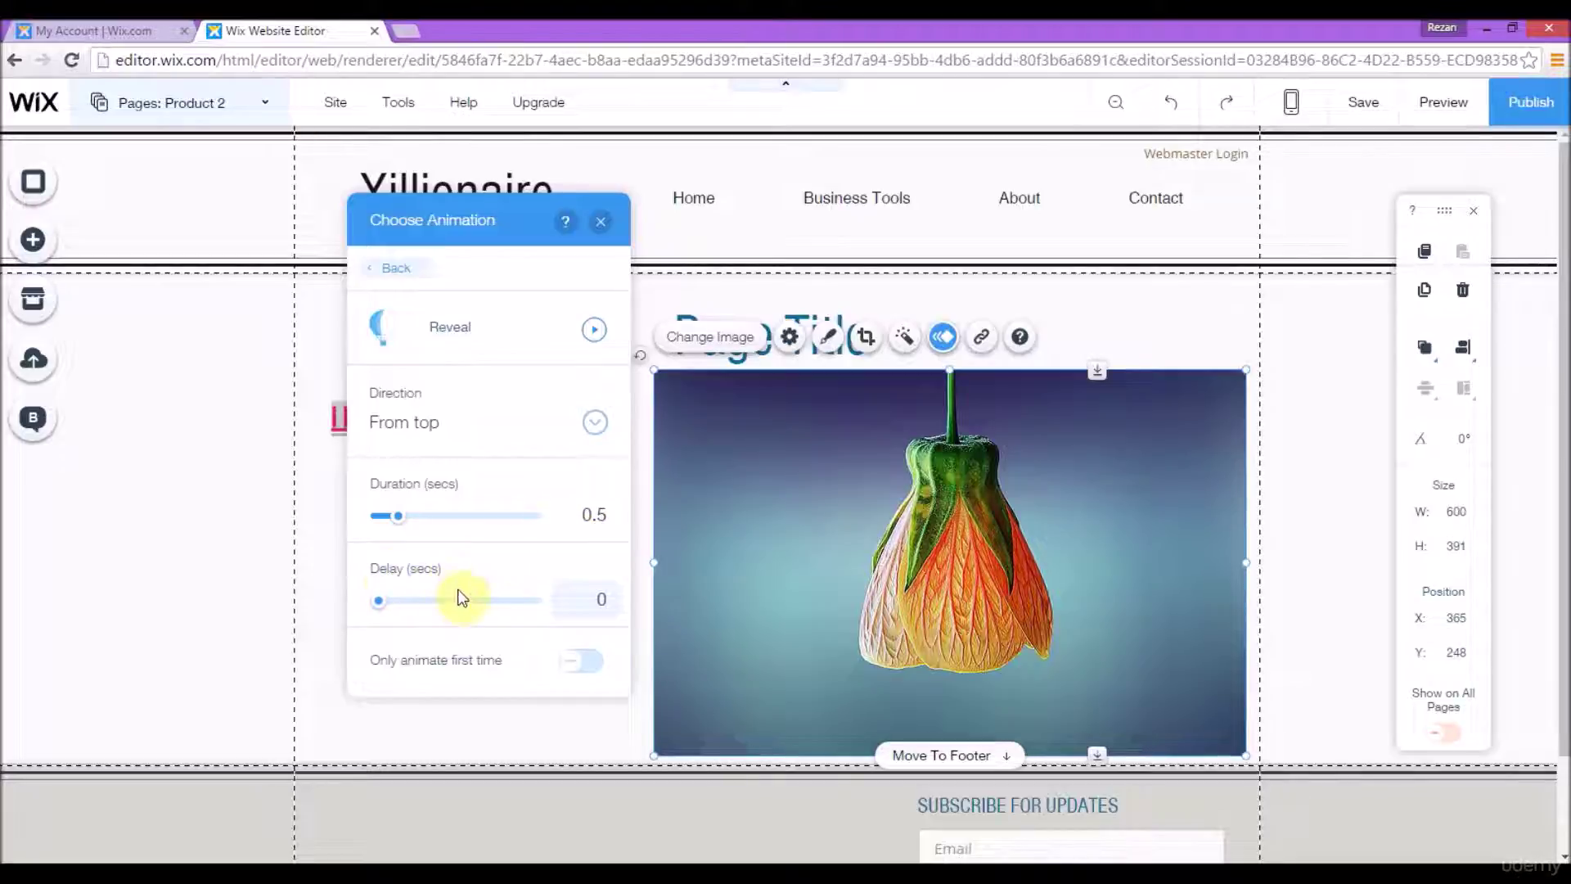
click(613, 515)
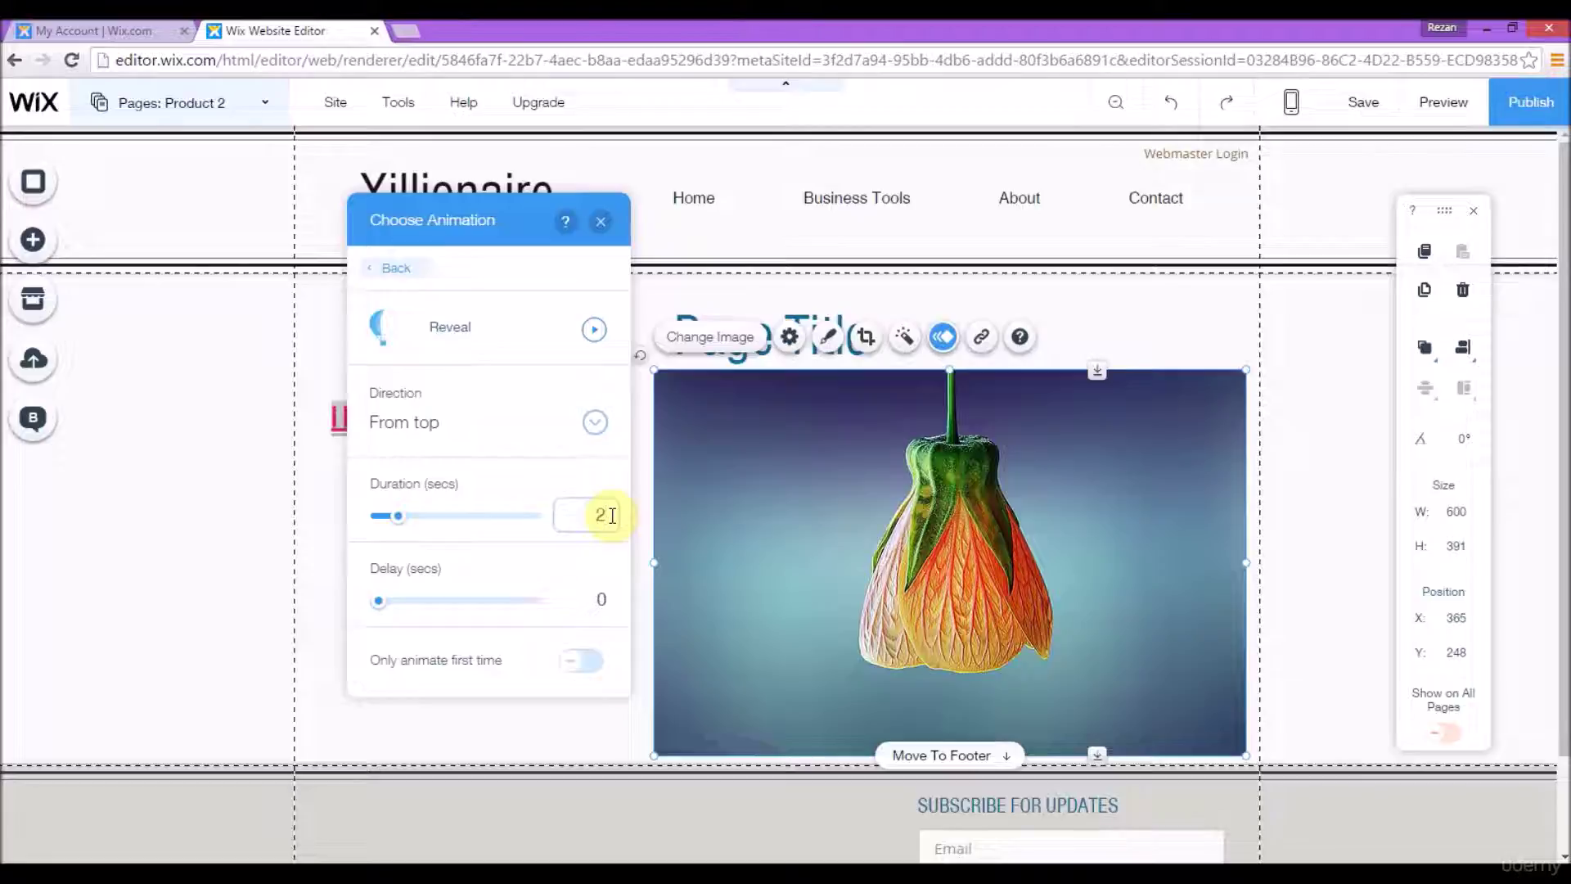
key(Return)
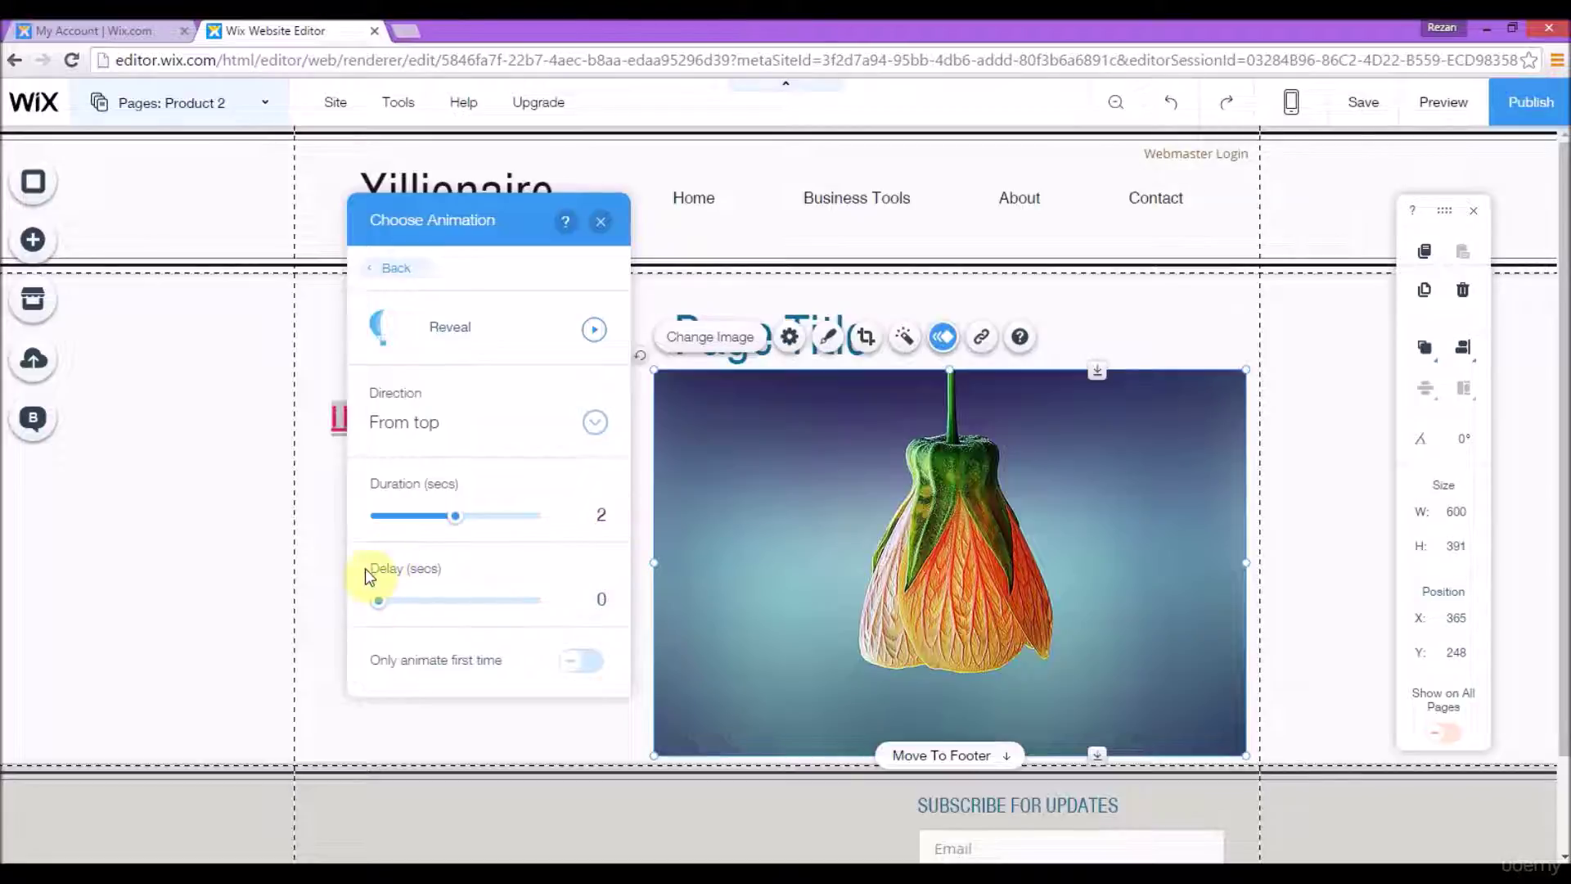
- Set the Reveal animation's delay to 4 seconds
click(603, 610)
click(546, 577)
click(573, 558)
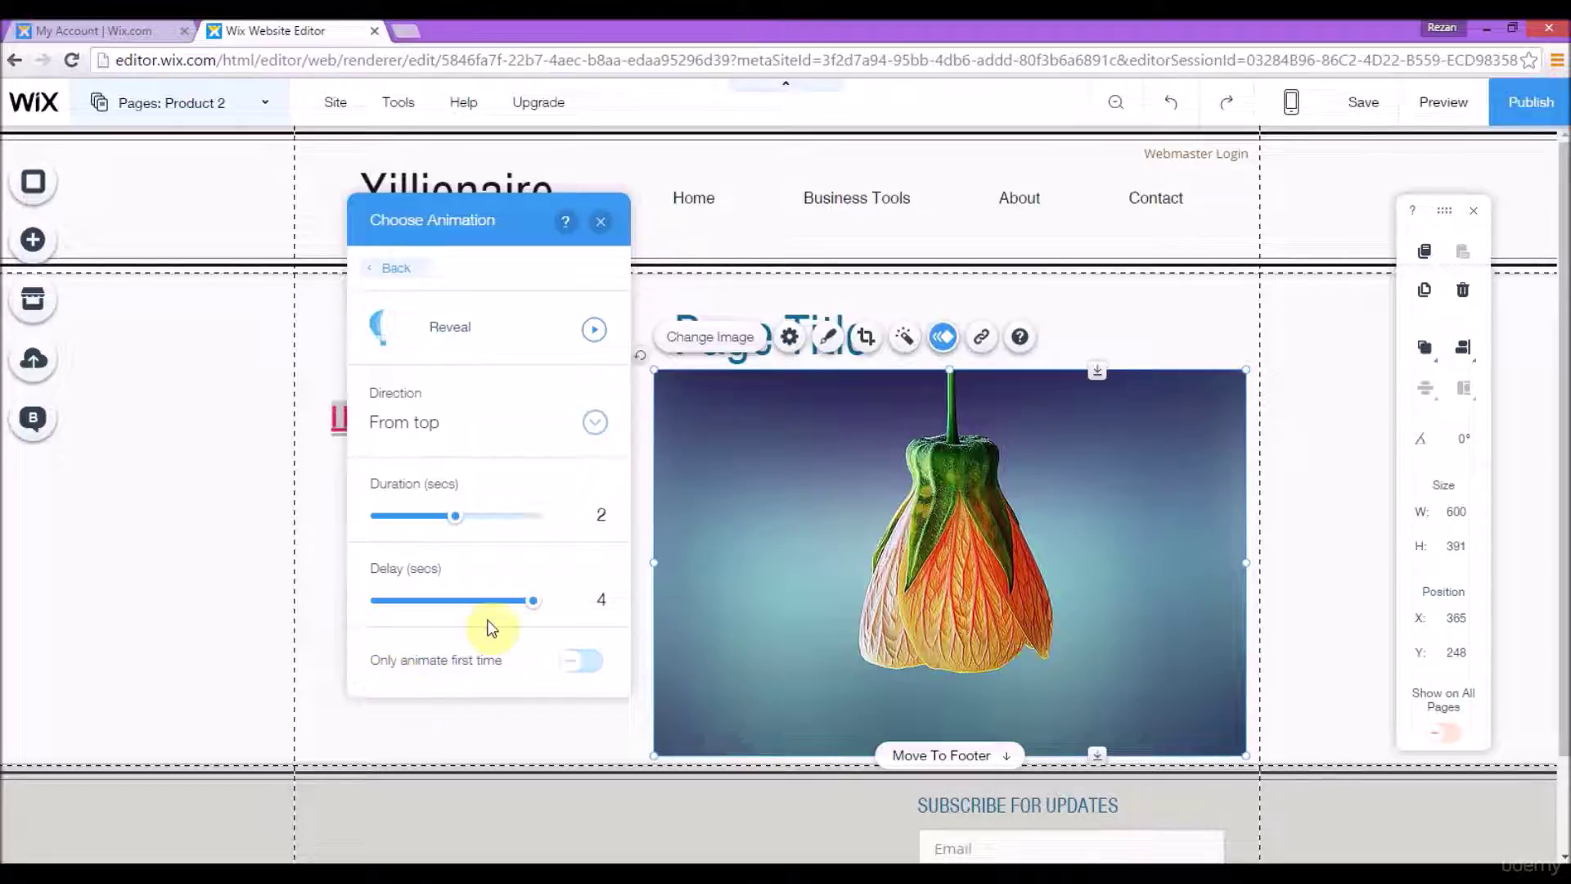
- Limit the flower image's Reveal animation to the first time only and preview the page
click(577, 673)
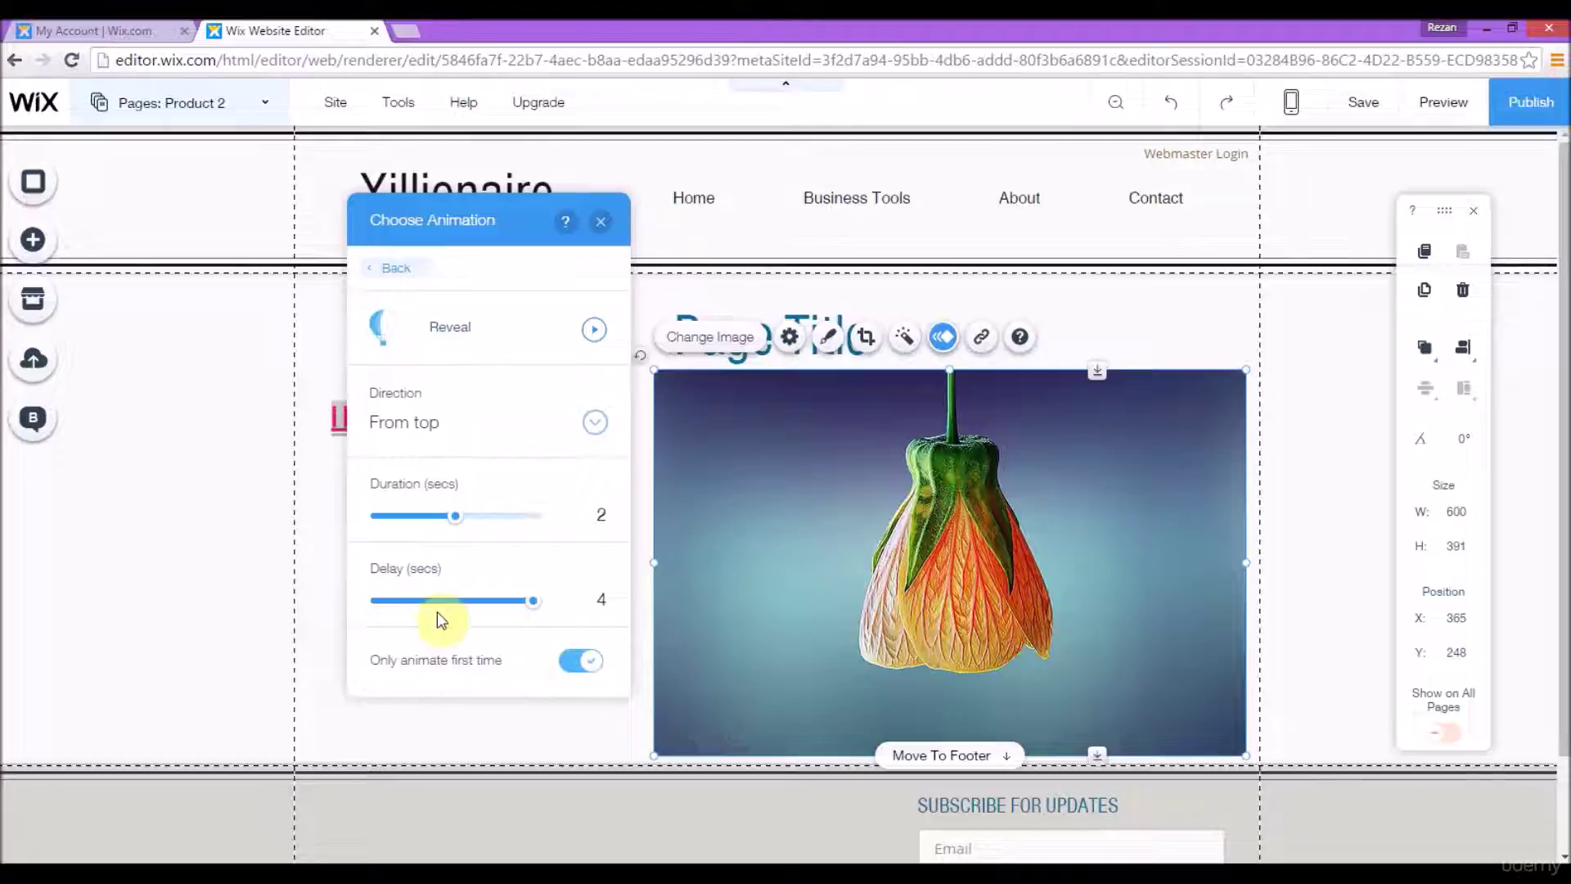
click(601, 221)
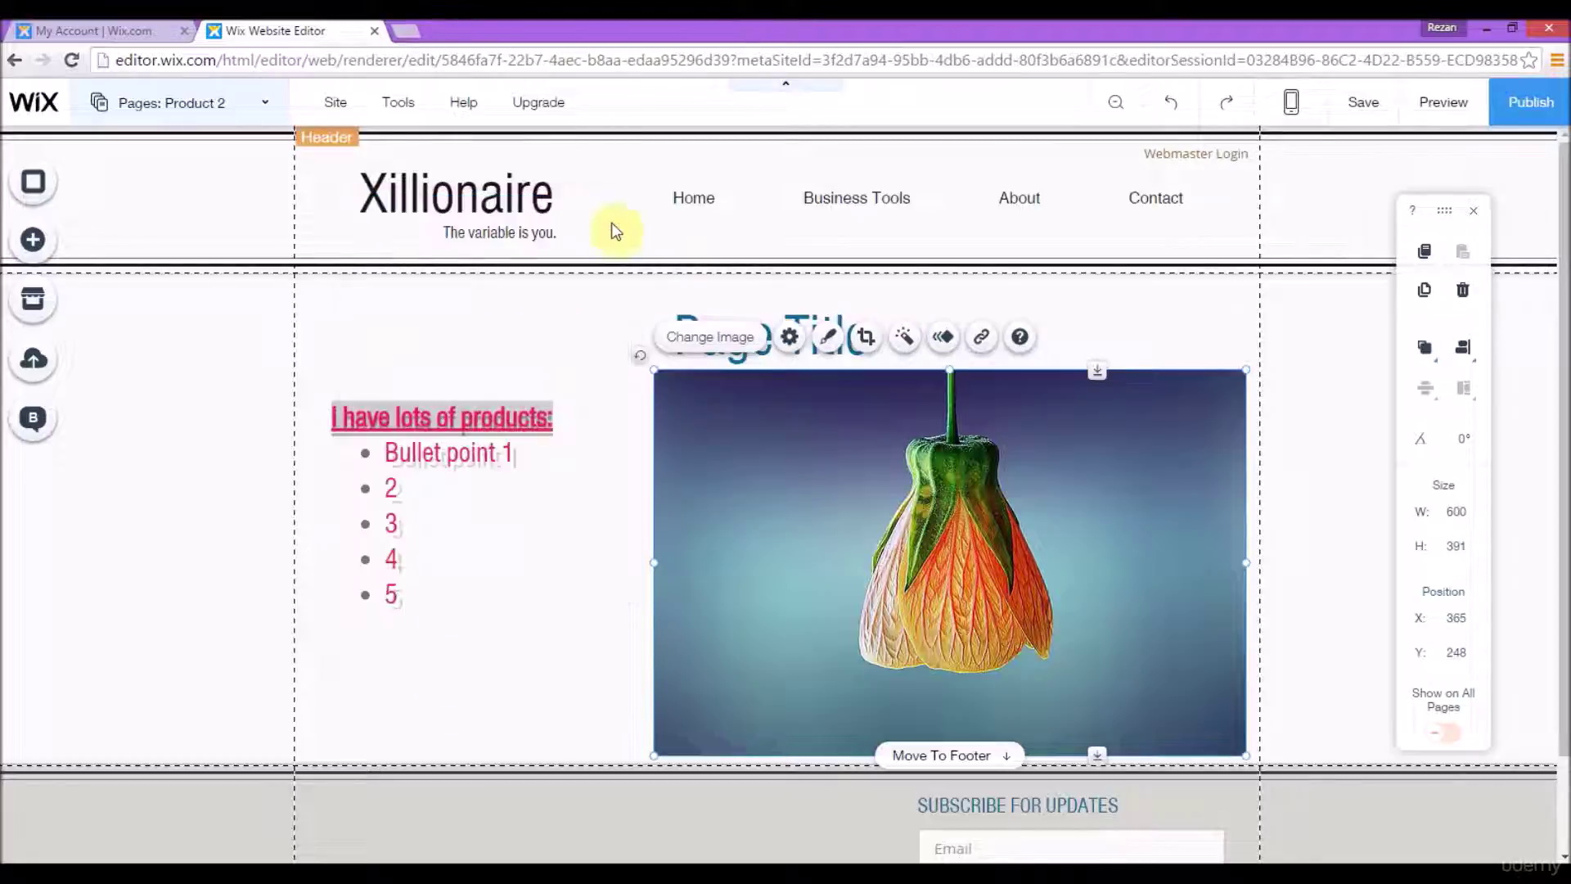
click(1456, 104)
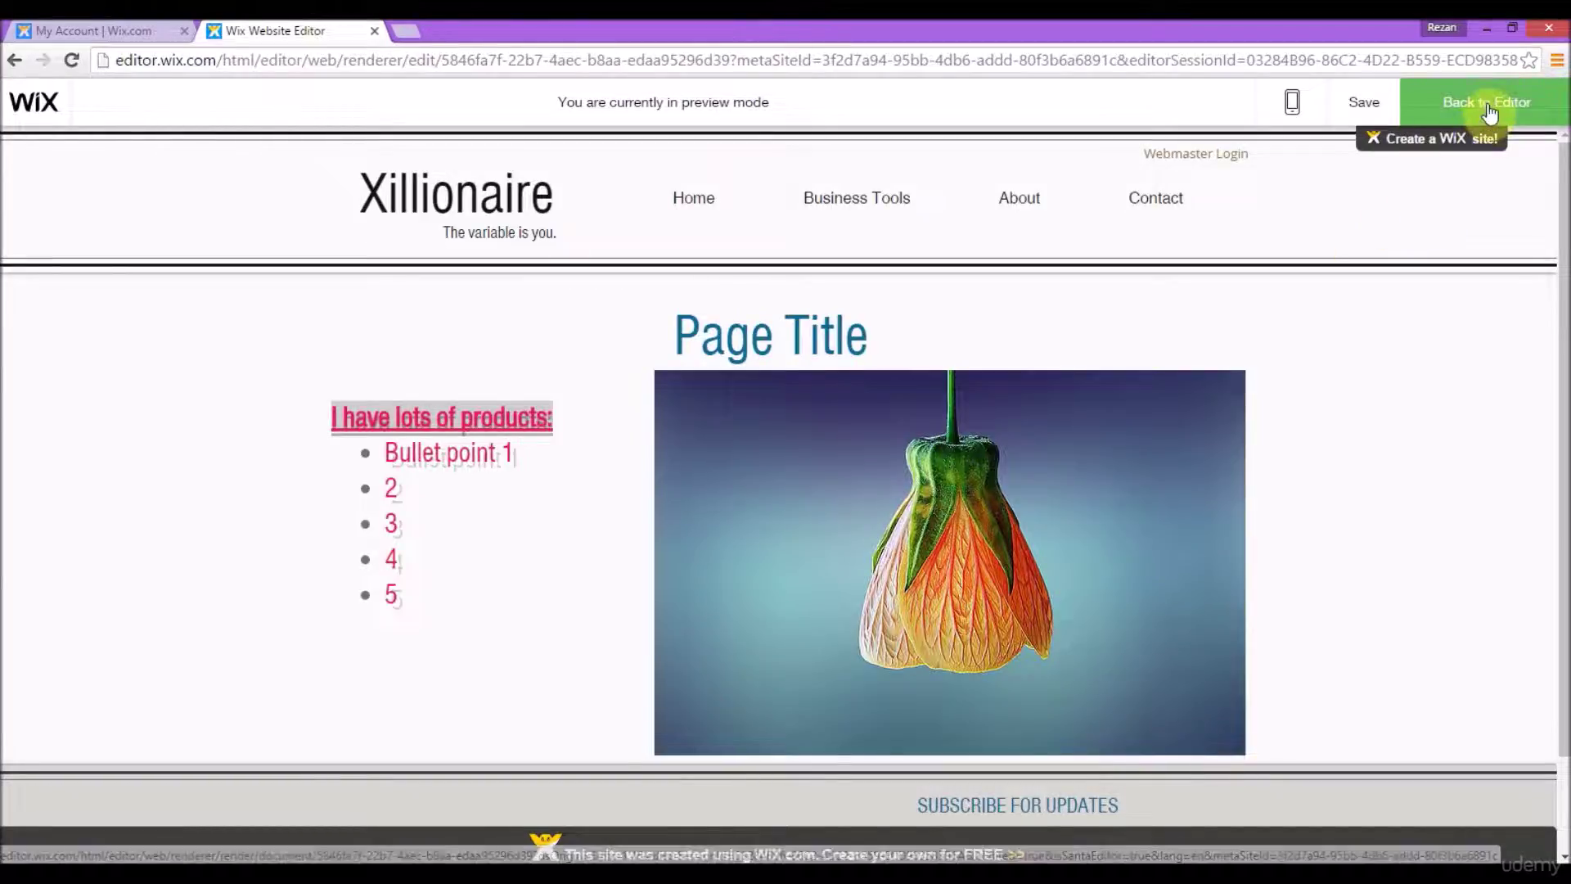
- Review the customization settings of the flower image's Reveal animation without changing them
click(905, 536)
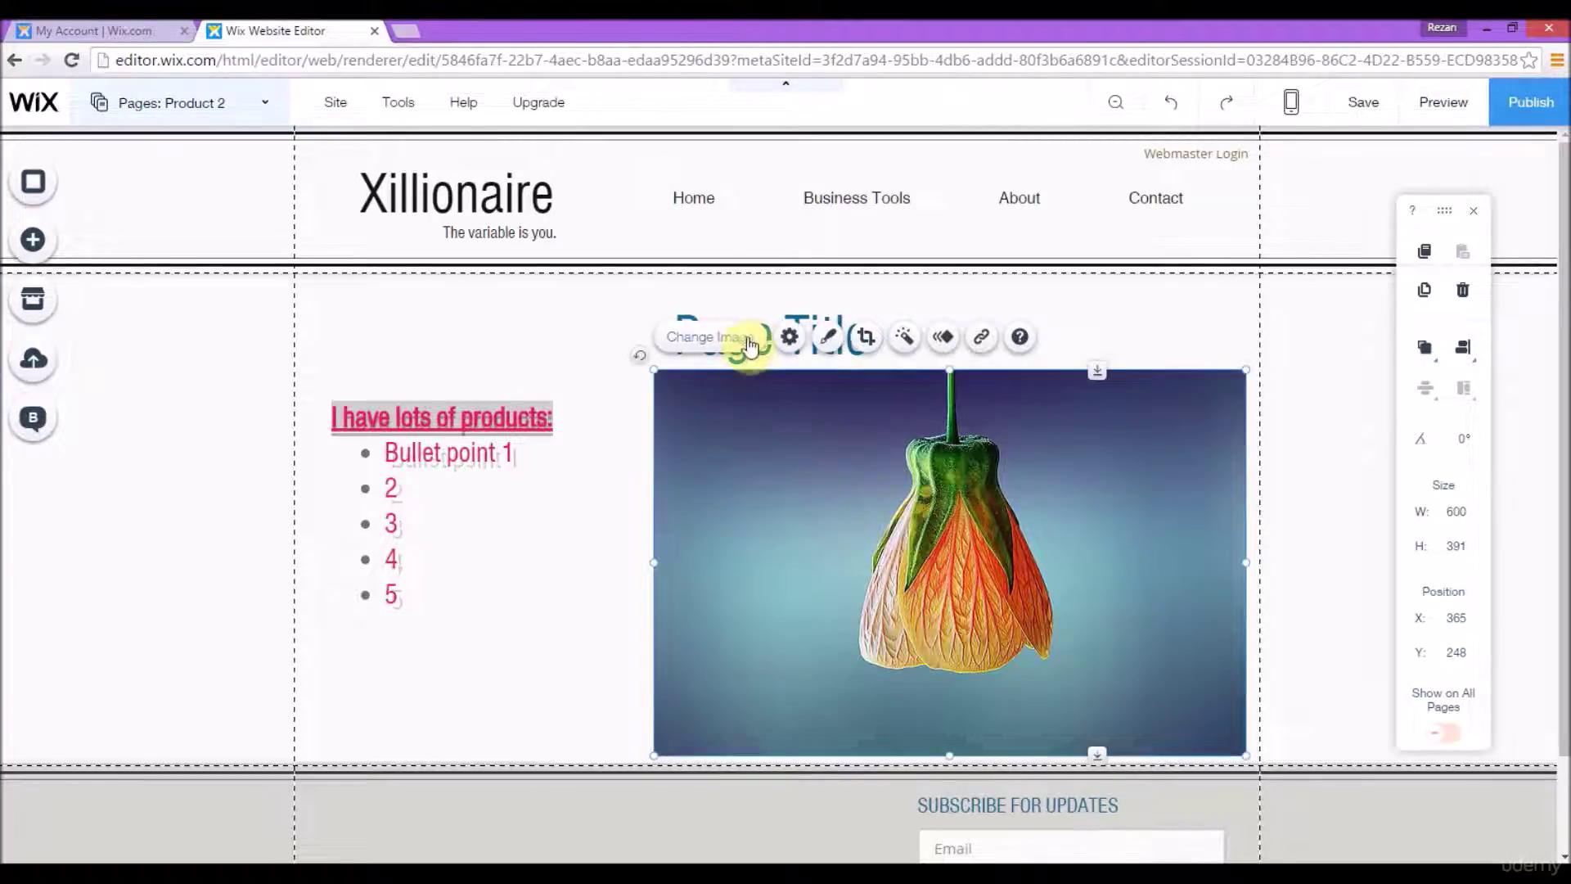
click(946, 341)
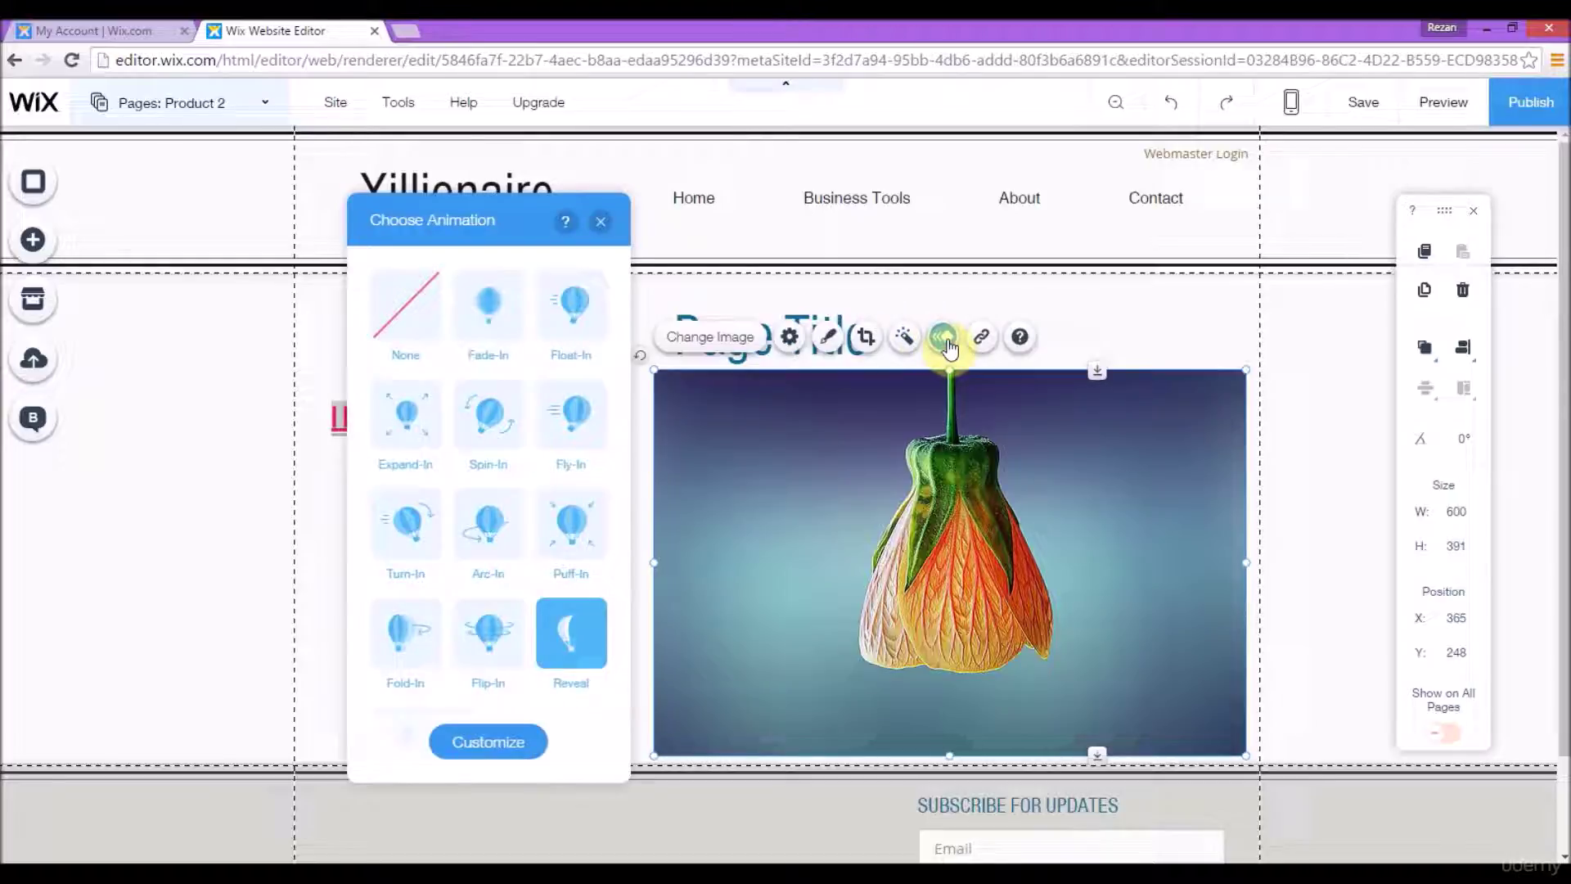
click(496, 748)
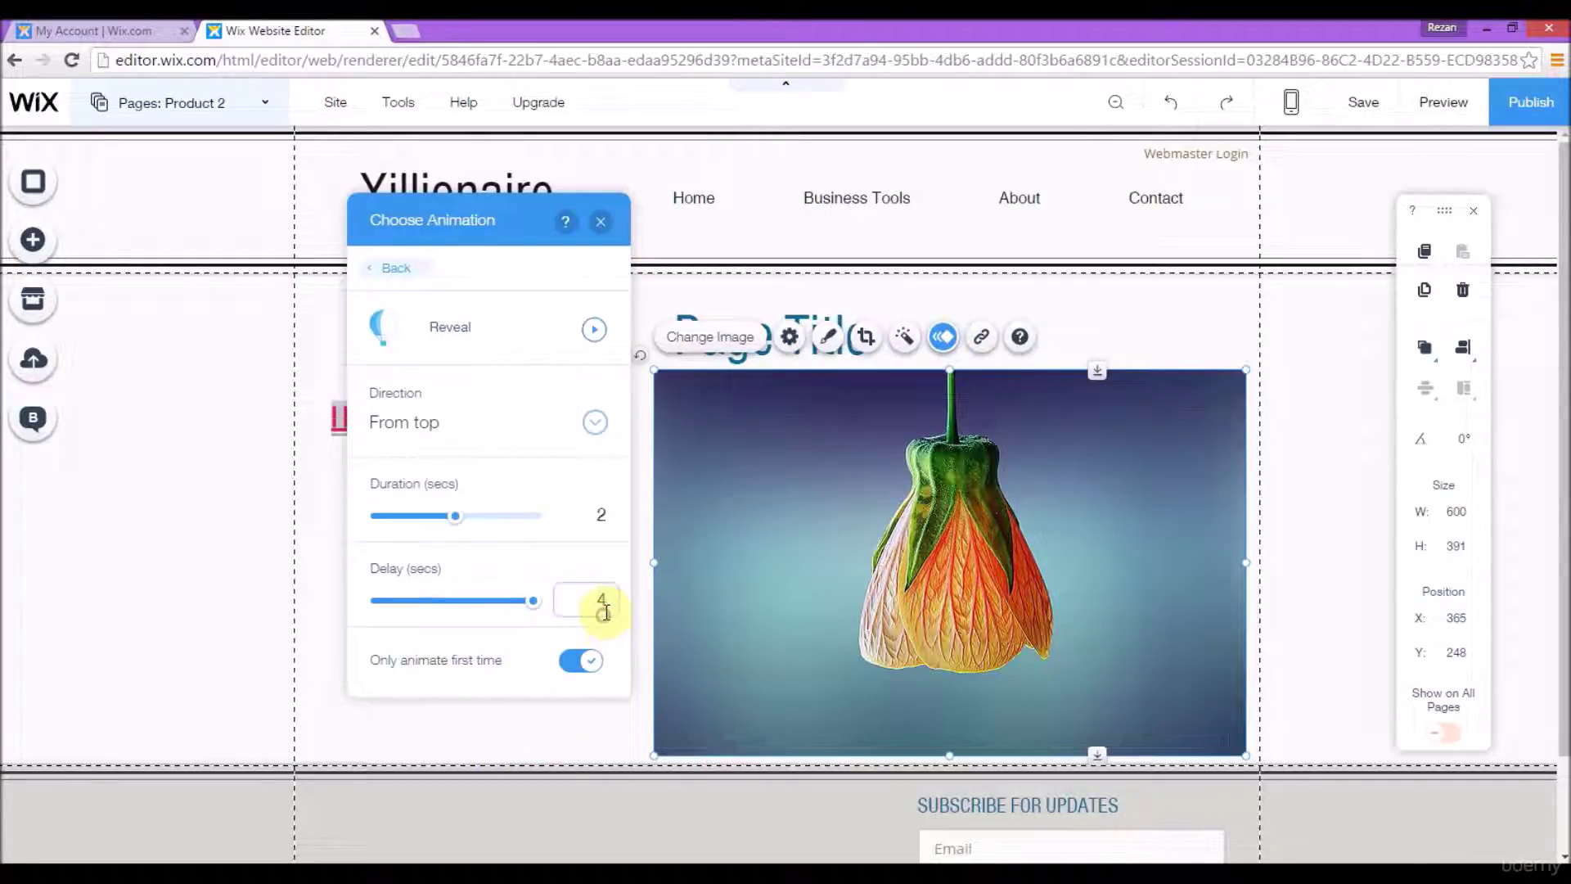
click(602, 223)
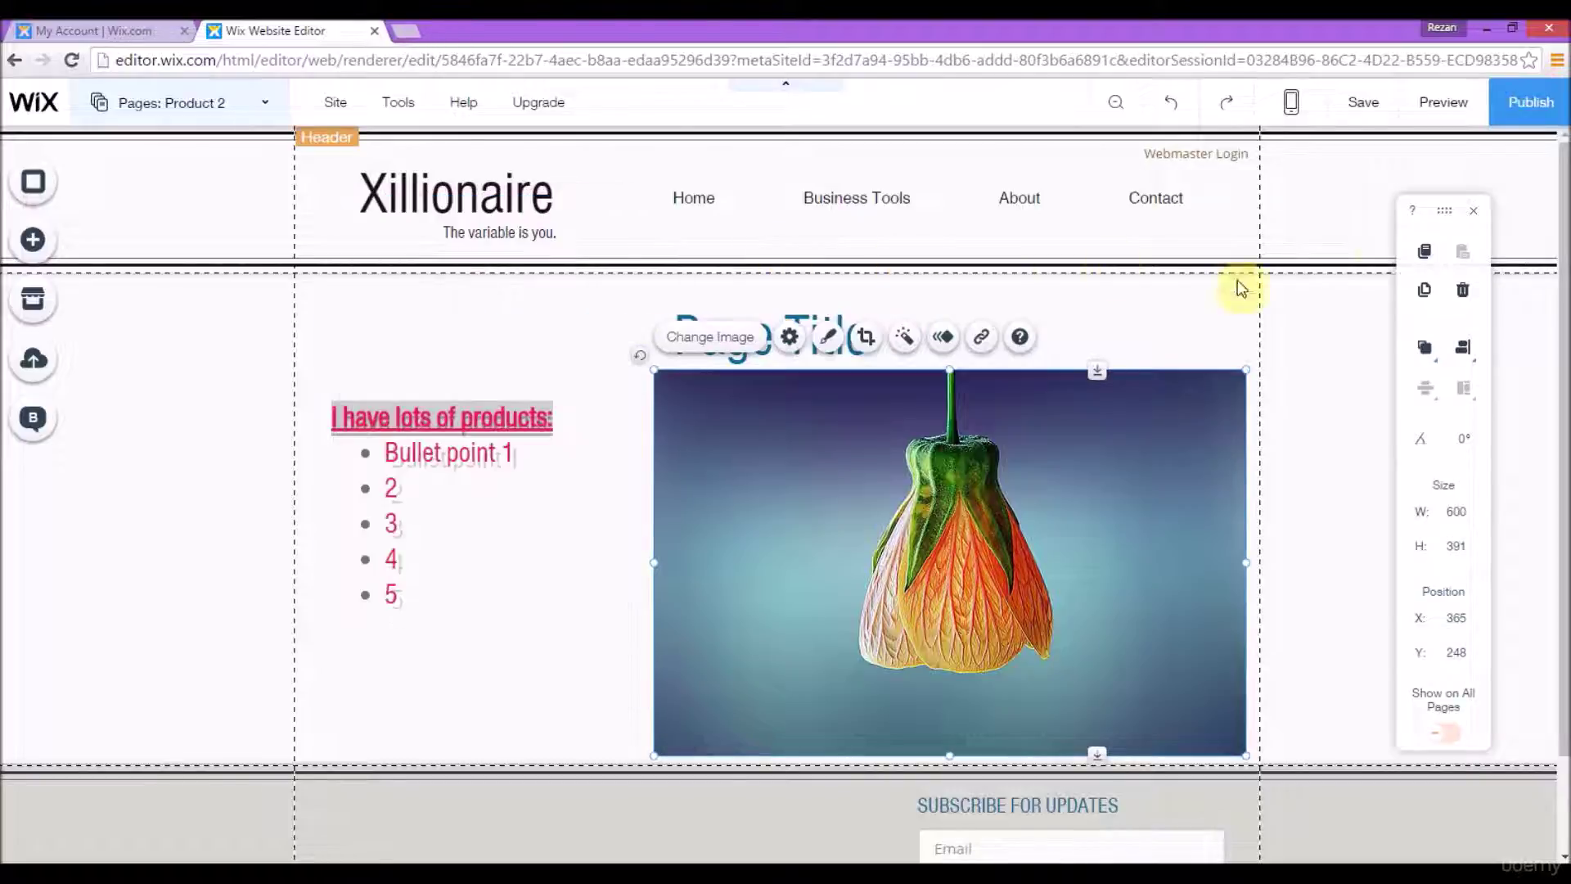
- Preview the page again, examine how the Page Title and flower image load, and return to the editor
click(1446, 106)
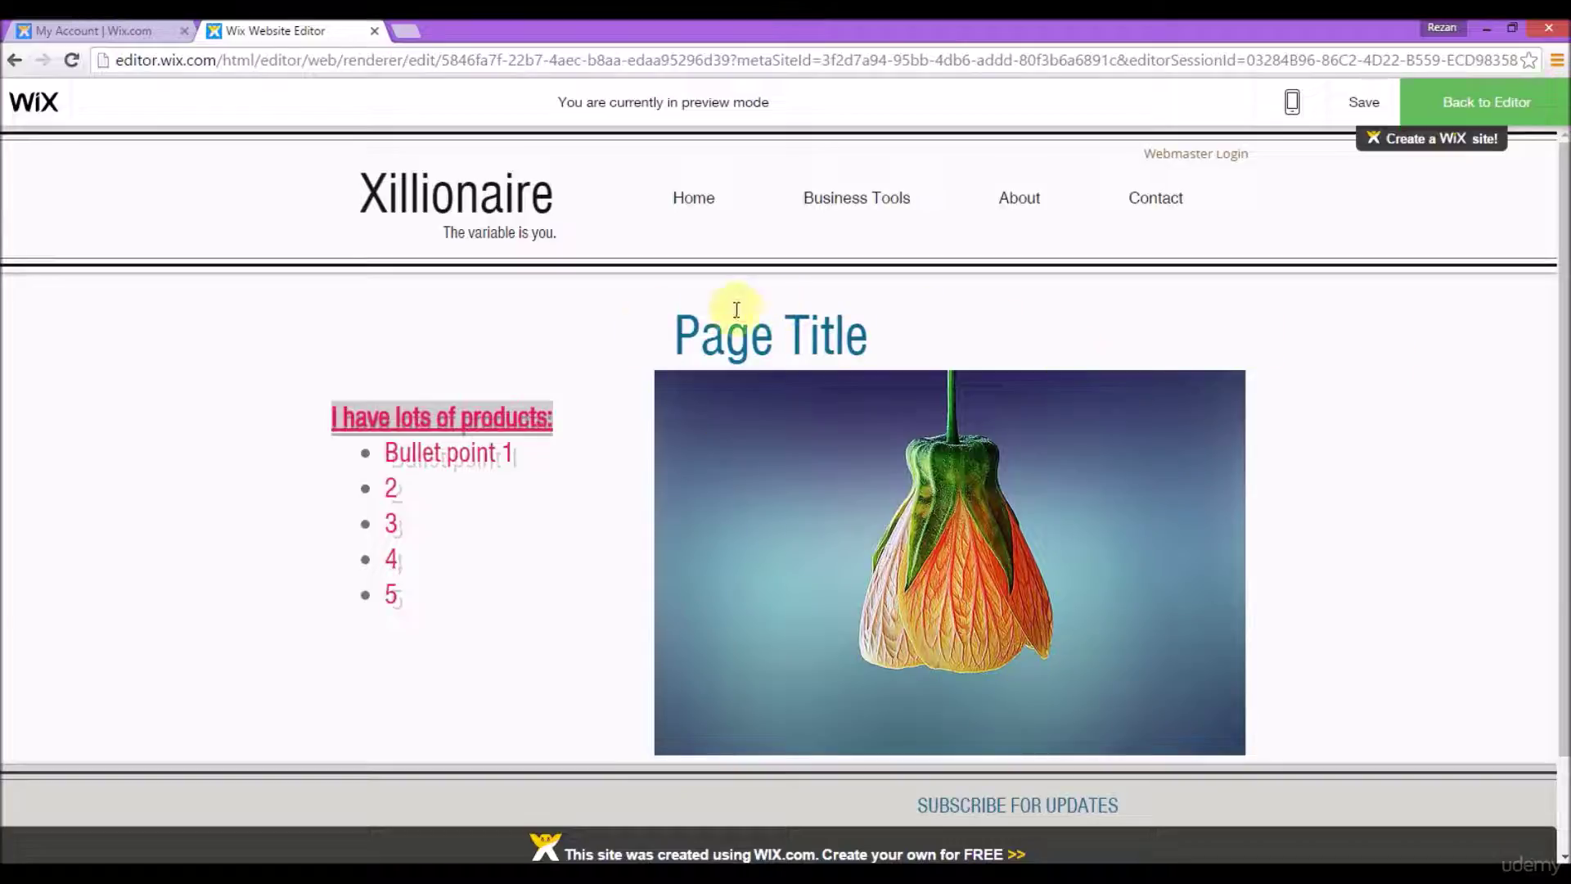
drag(667, 342, 891, 345)
click(891, 345)
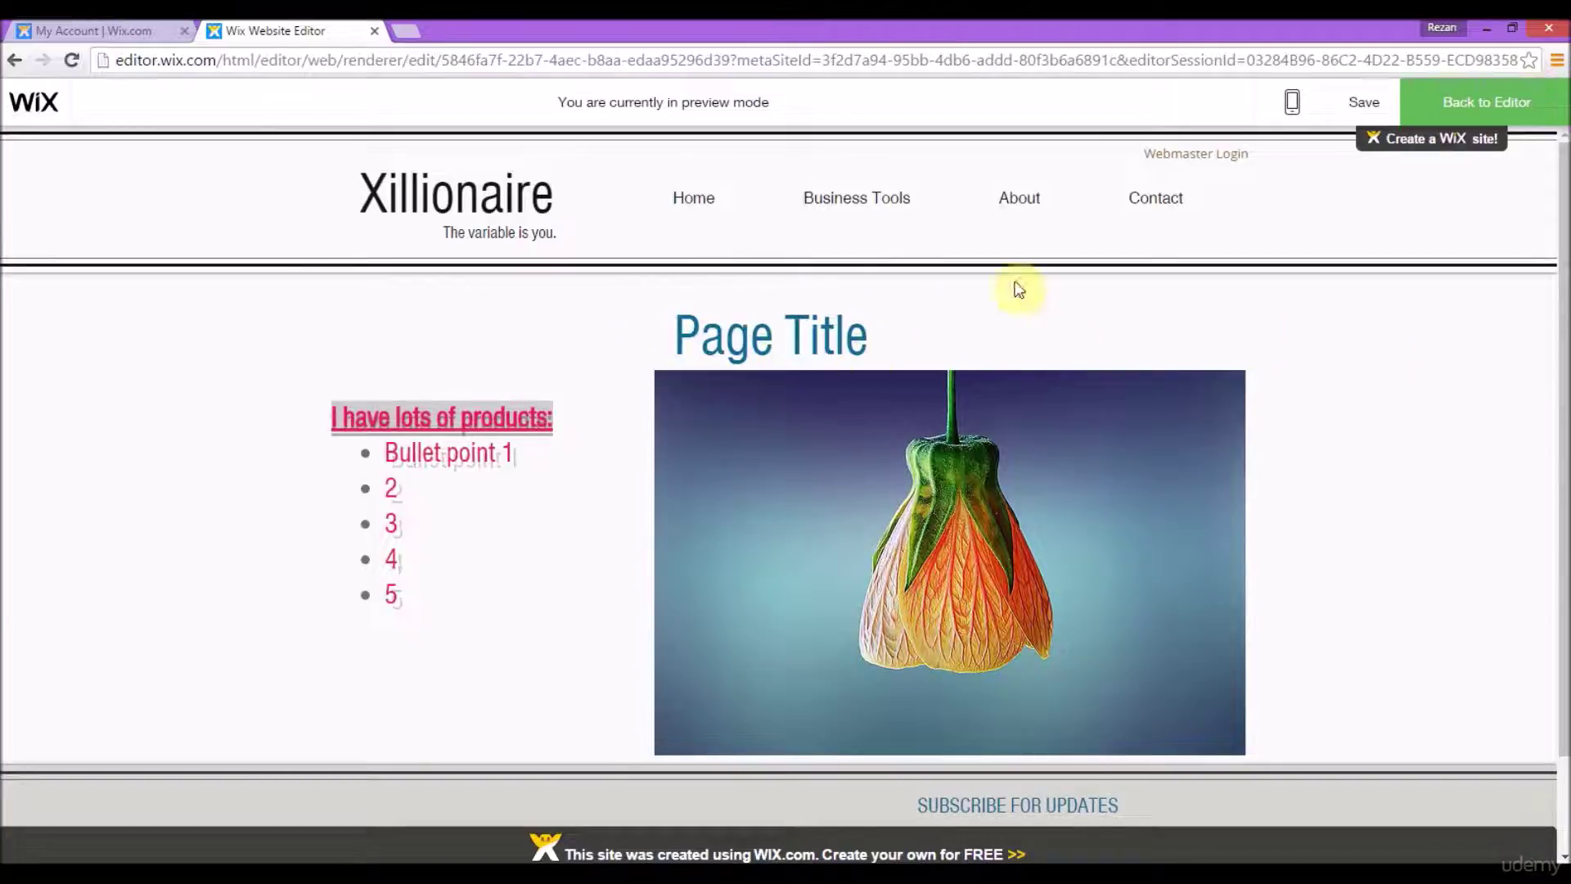
click(1505, 100)
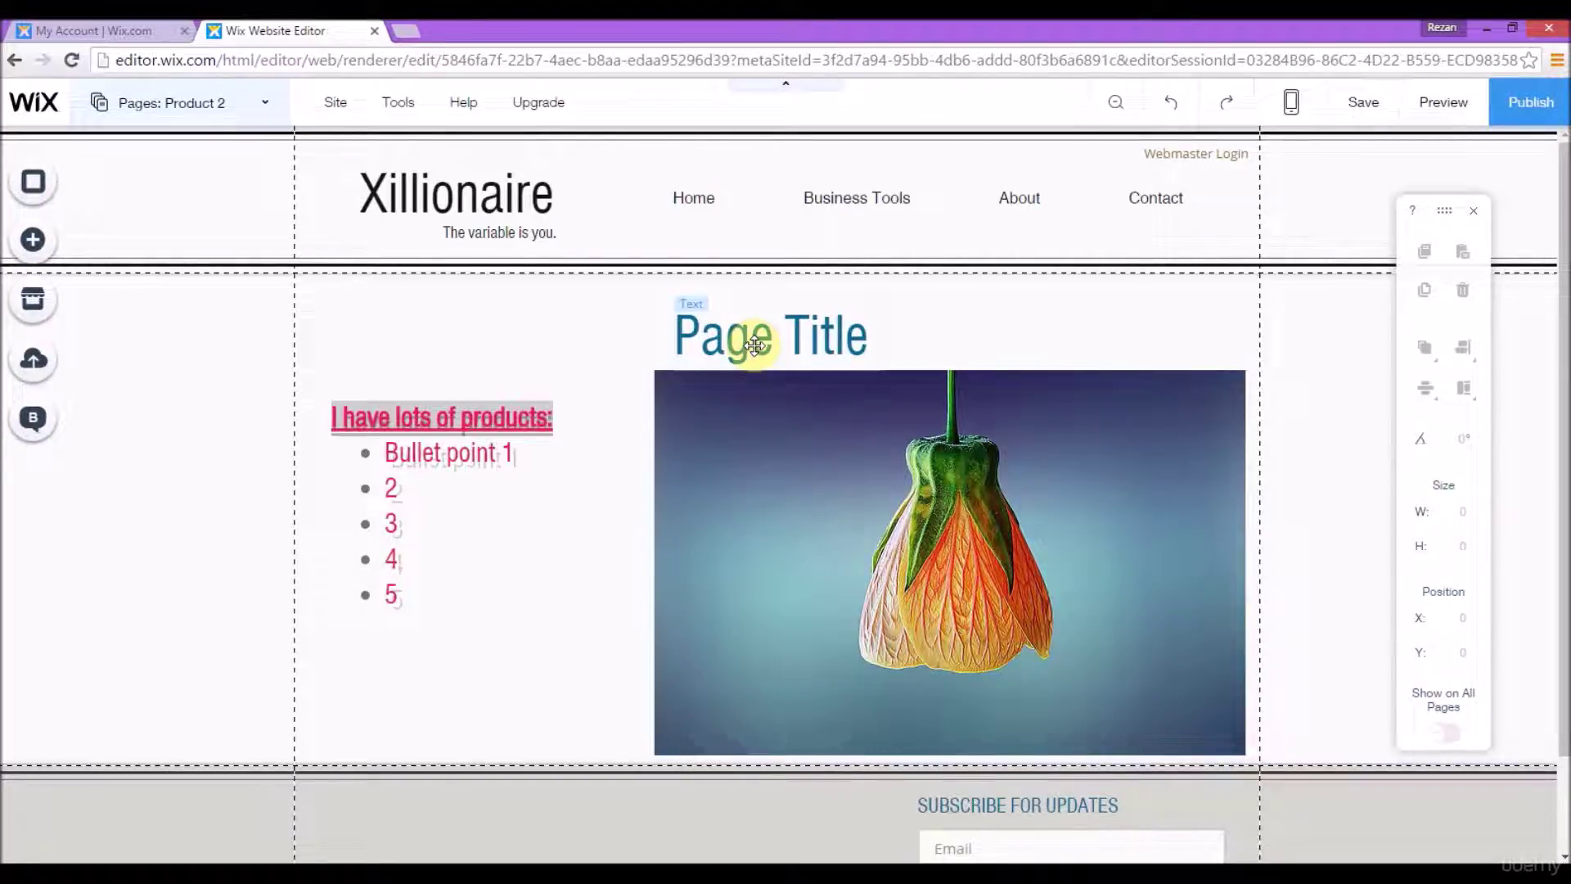
- Apply the Reveal animation to the Page Title text and open its customization settings
click(755, 345)
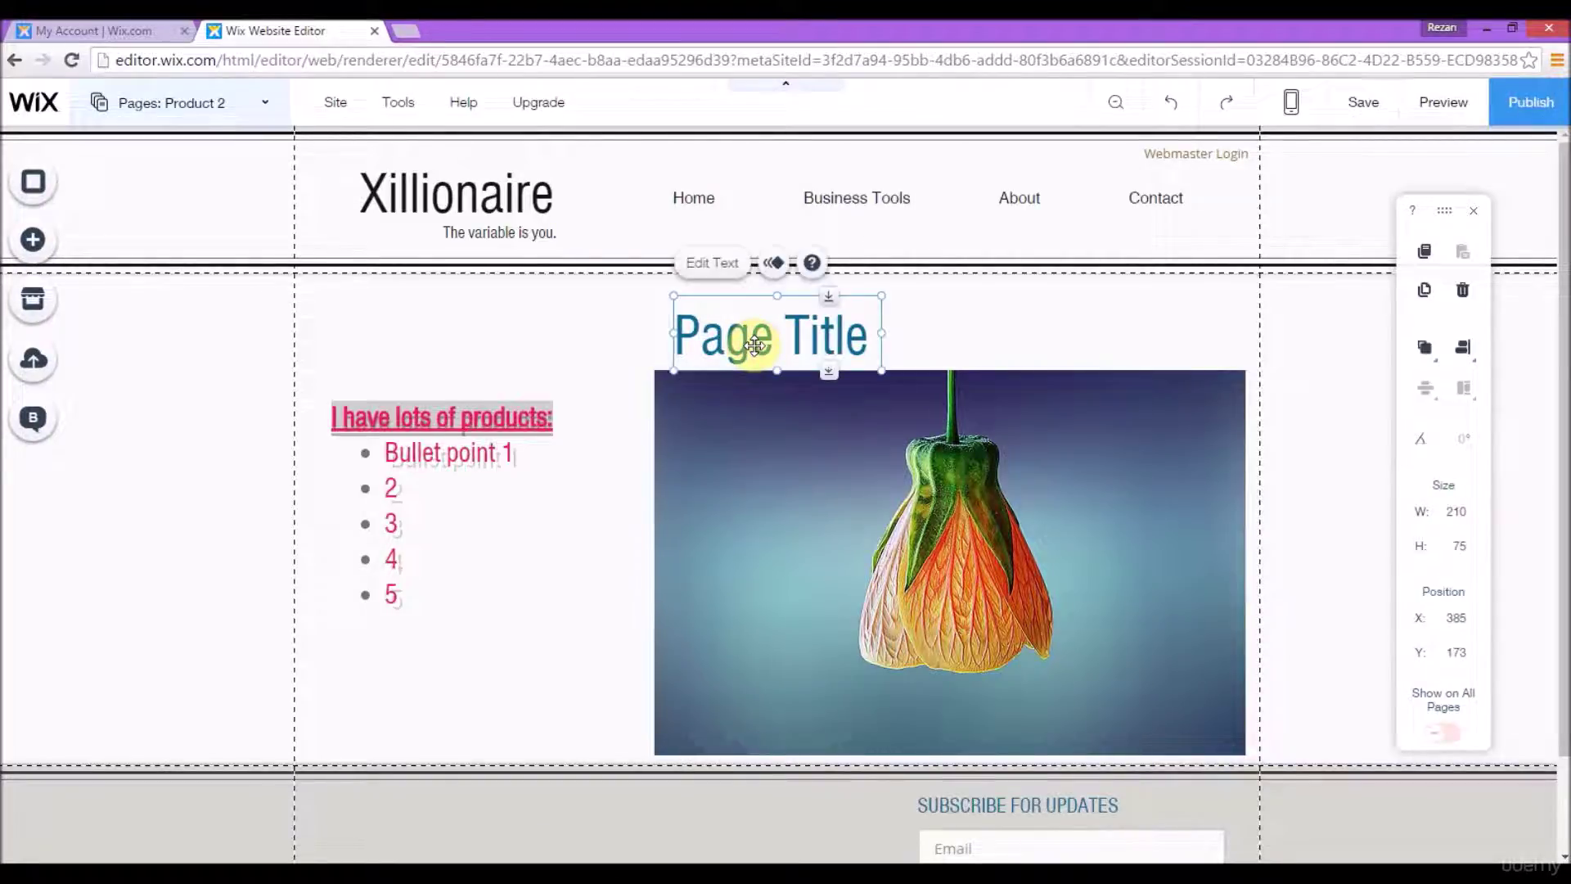
click(773, 265)
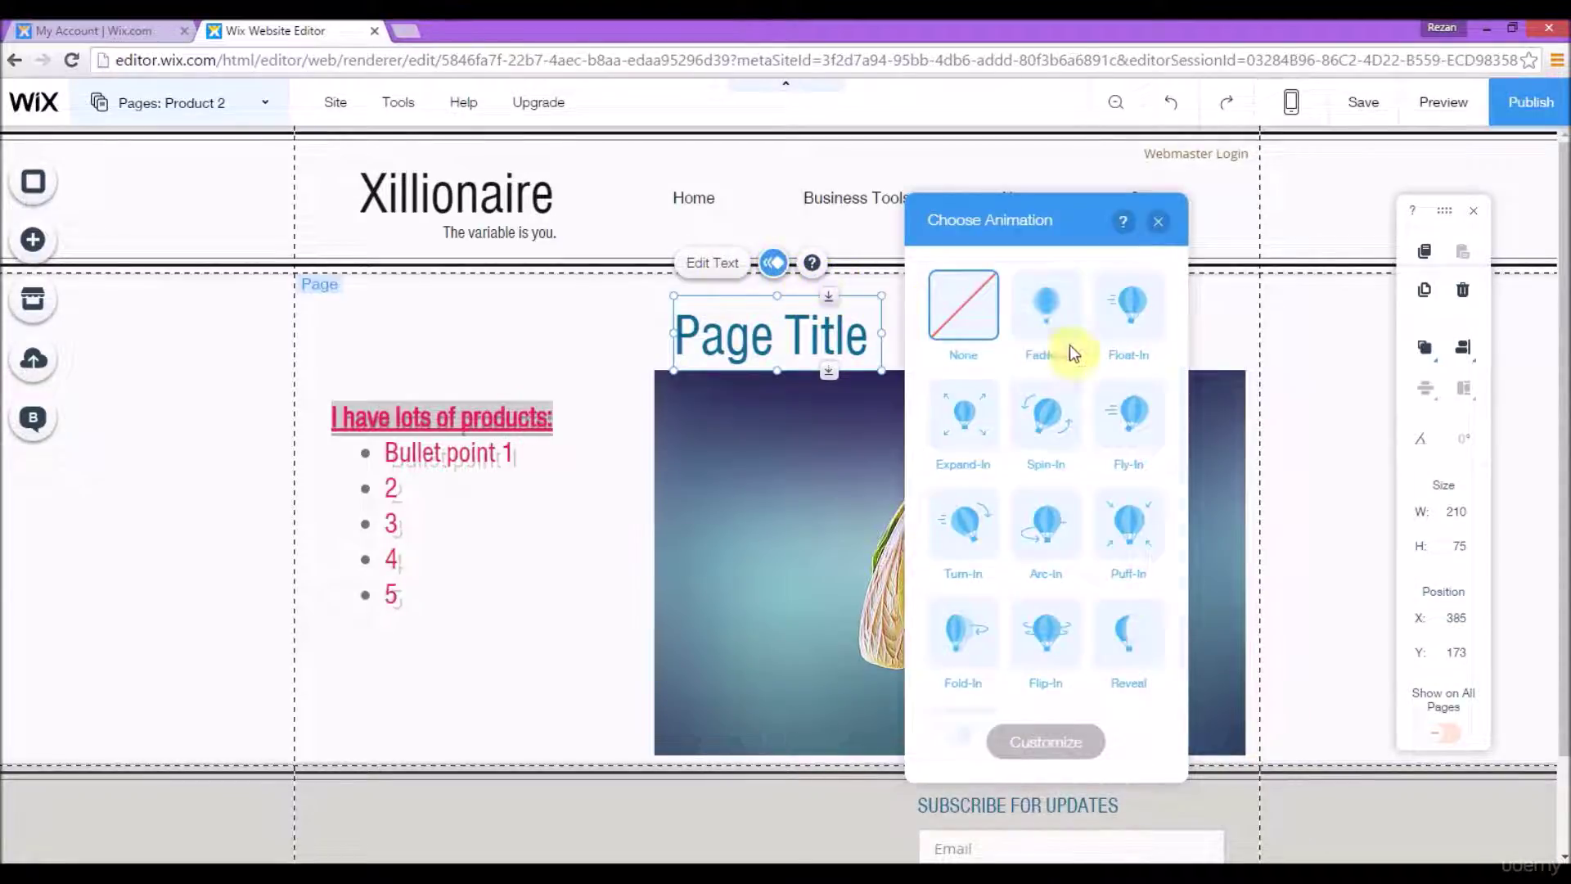
click(1141, 661)
click(1070, 734)
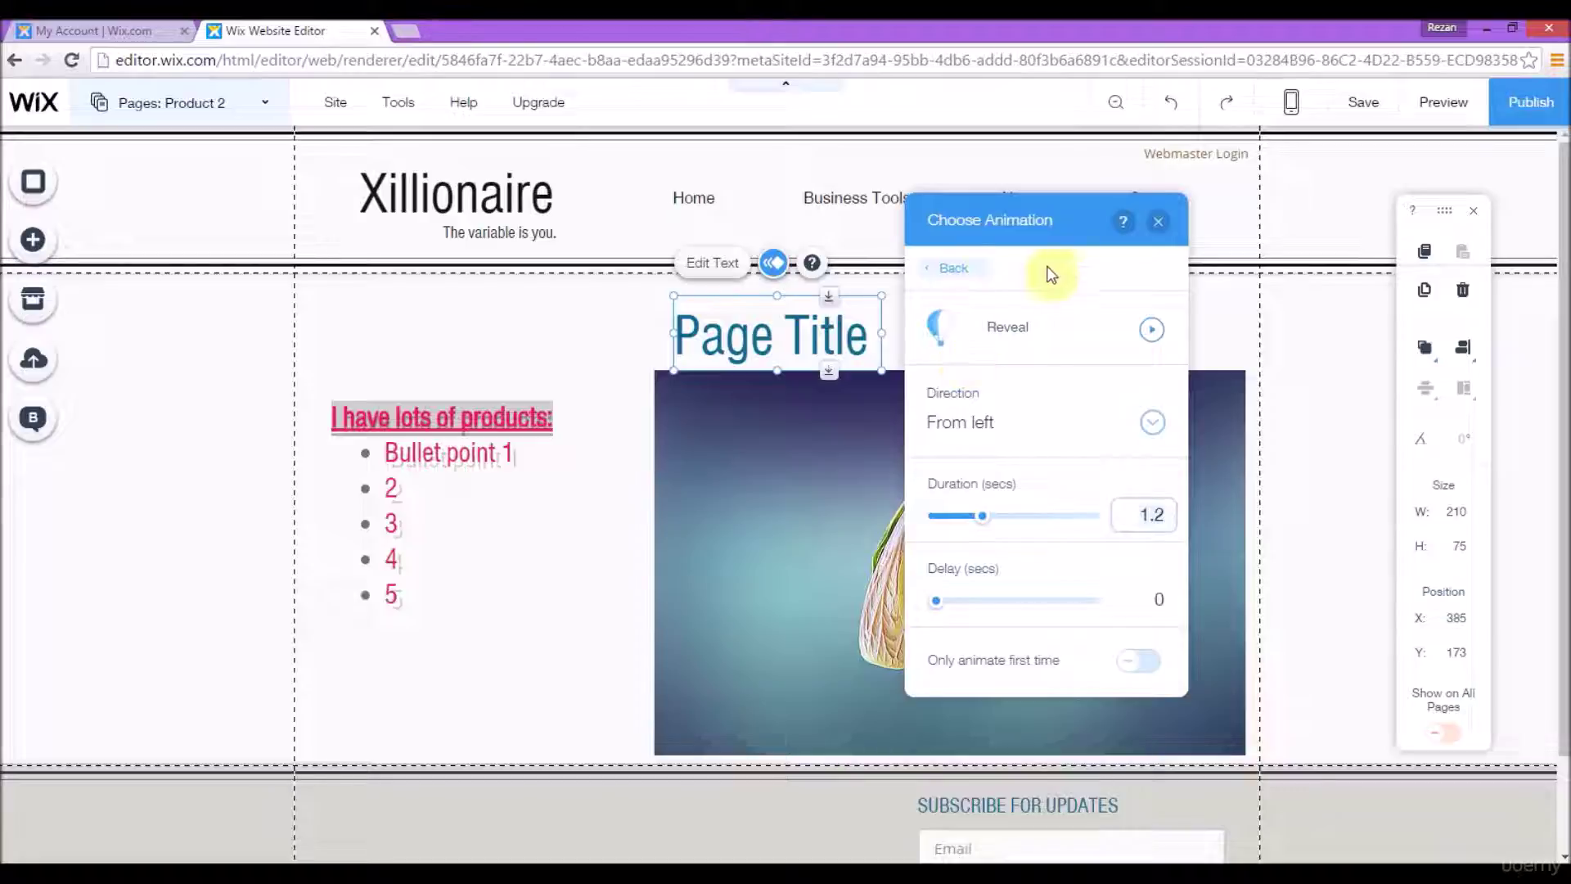
click(976, 267)
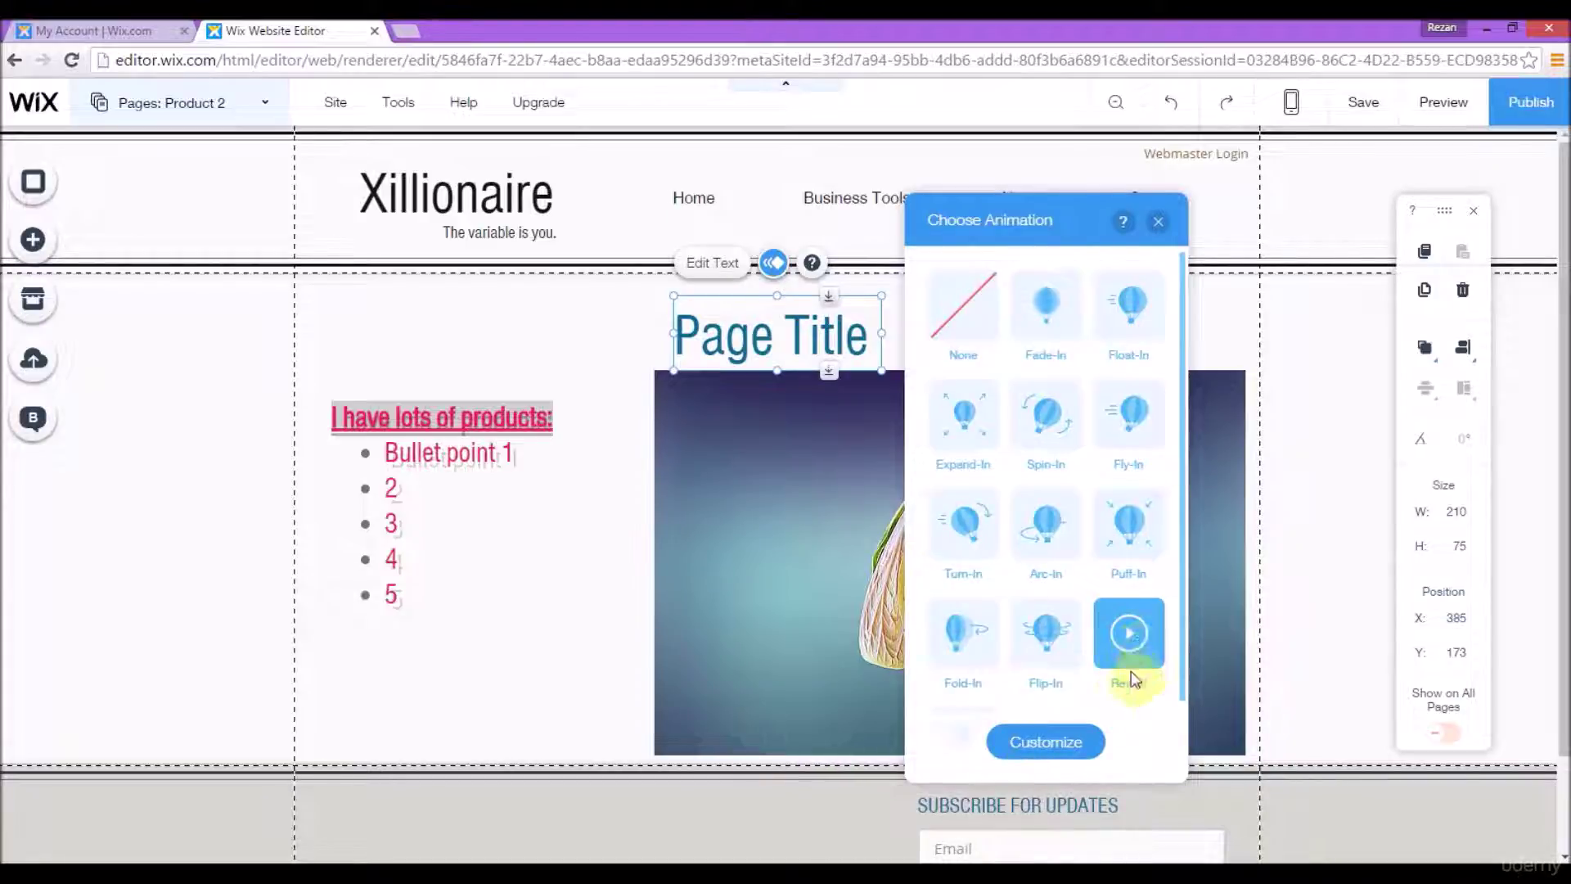
click(1072, 741)
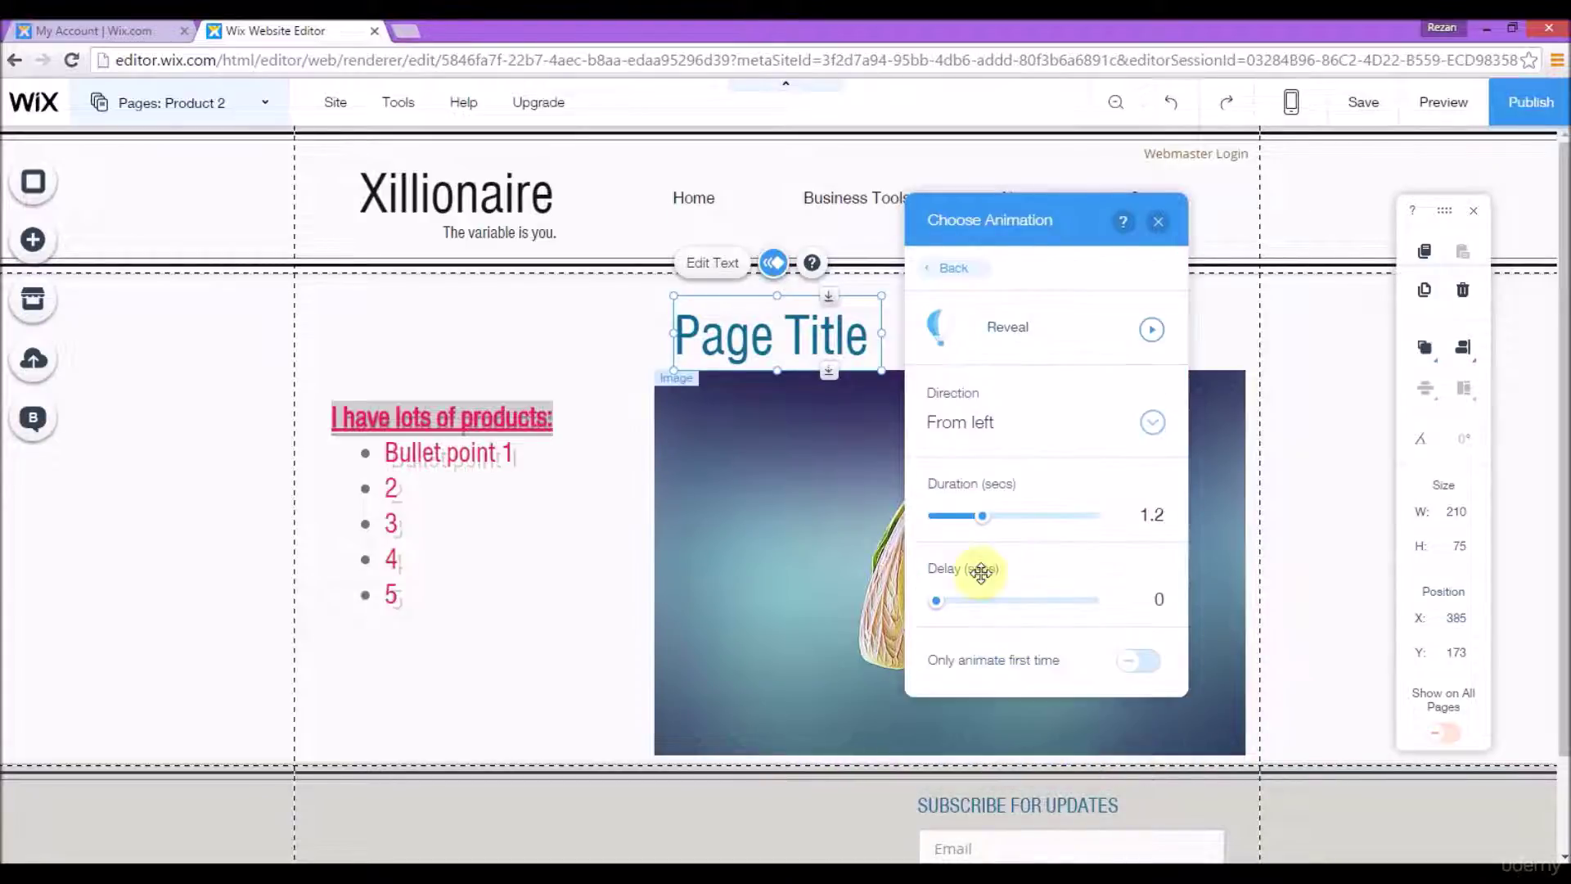
- Set the Page Title's Reveal direction to From top and its duration to 2 seconds, and preview the page
click(985, 421)
click(1004, 391)
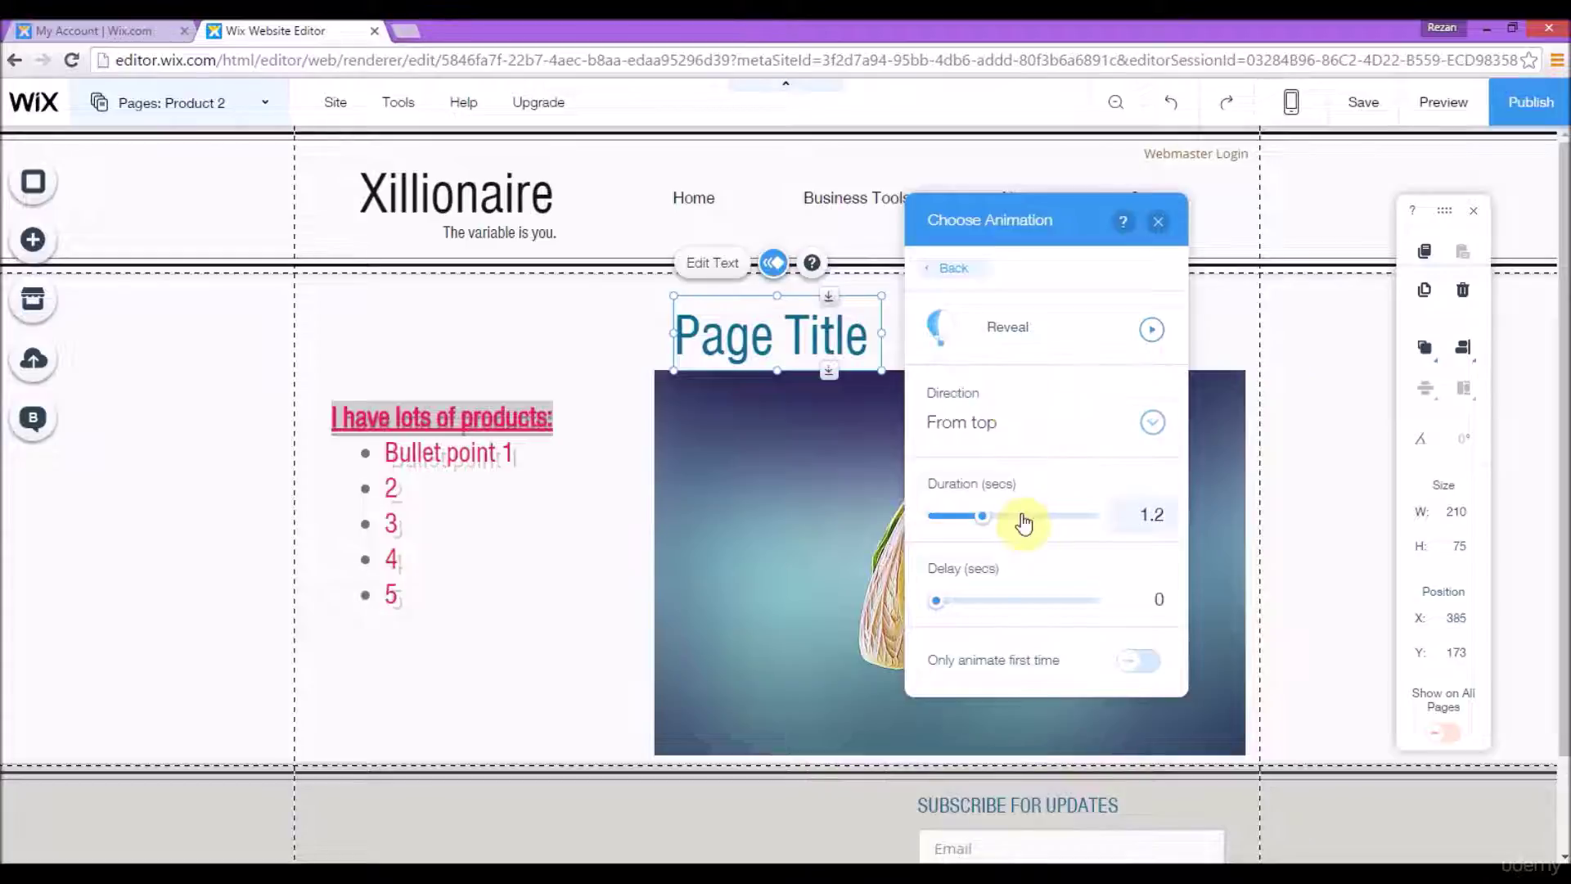
double_click(1157, 515)
text(2)
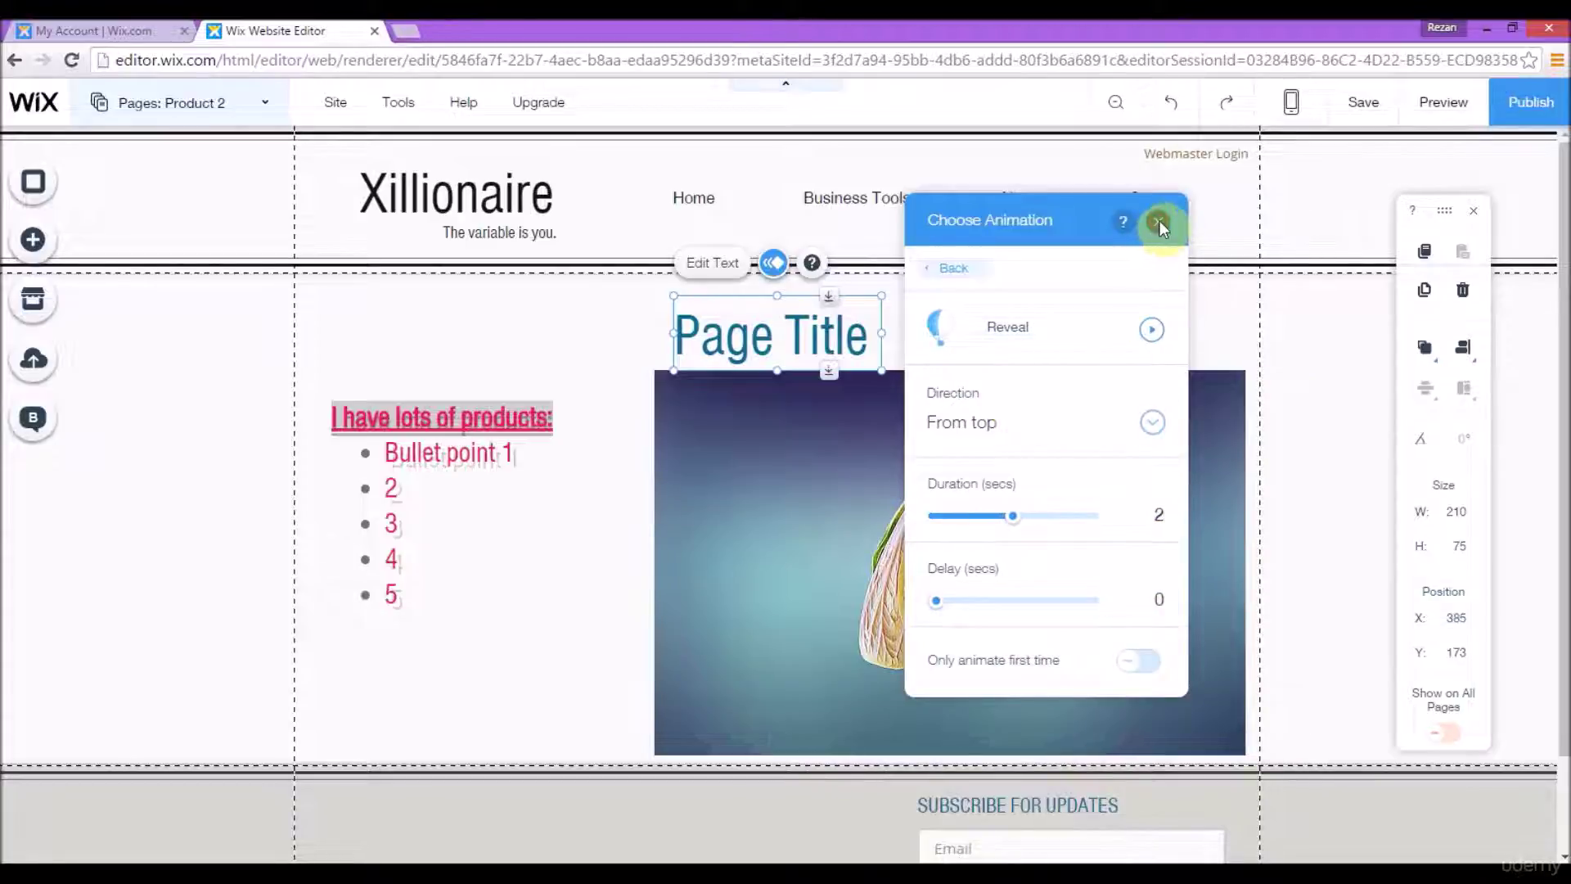
click(1159, 224)
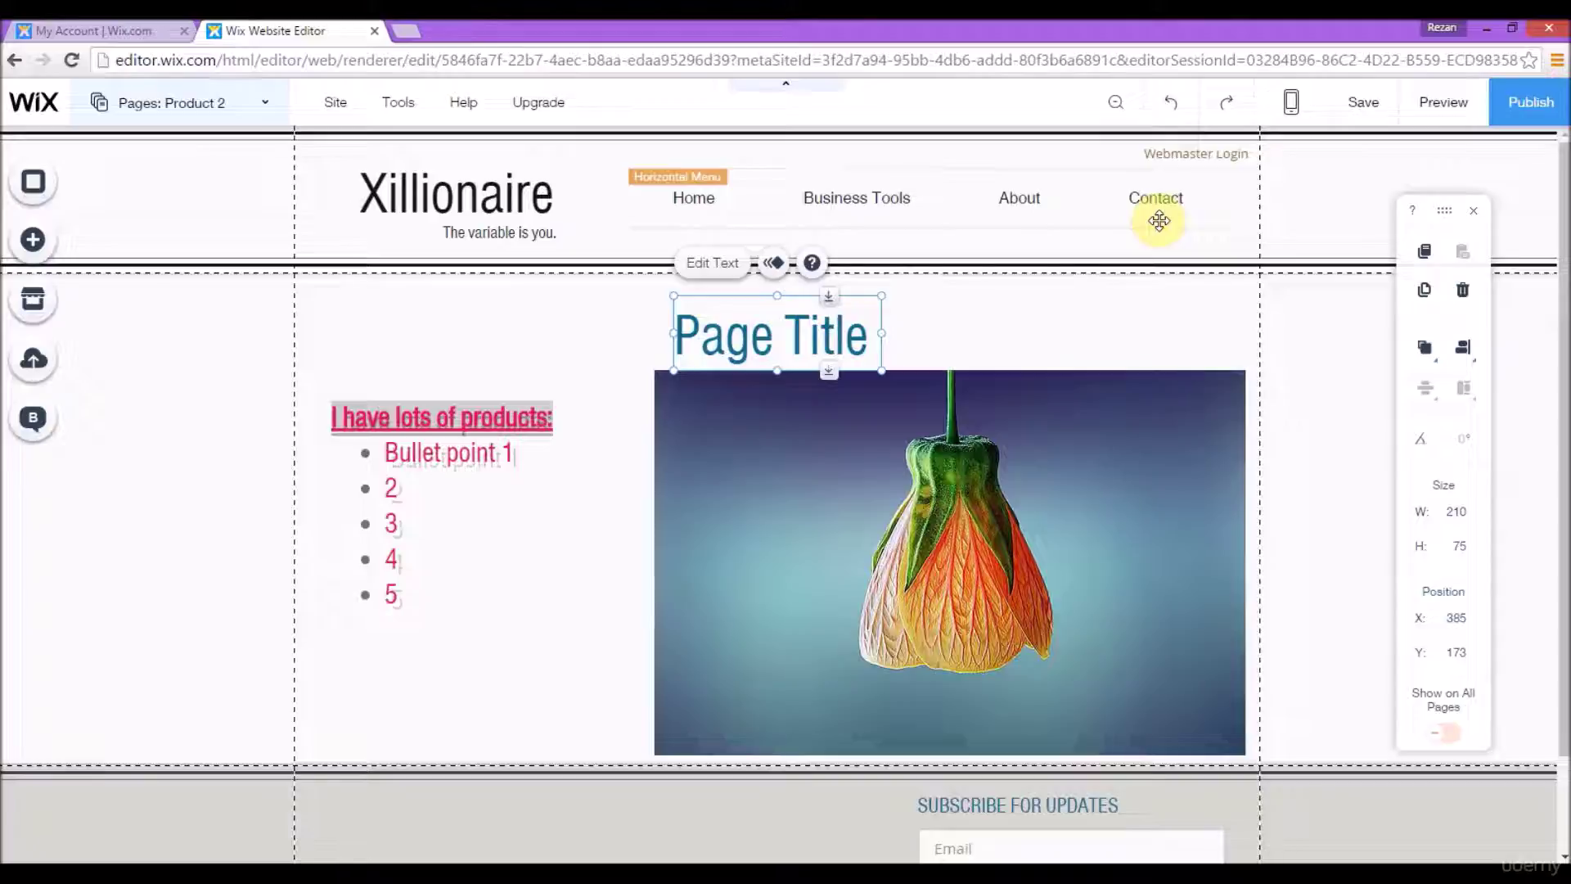
click(1440, 112)
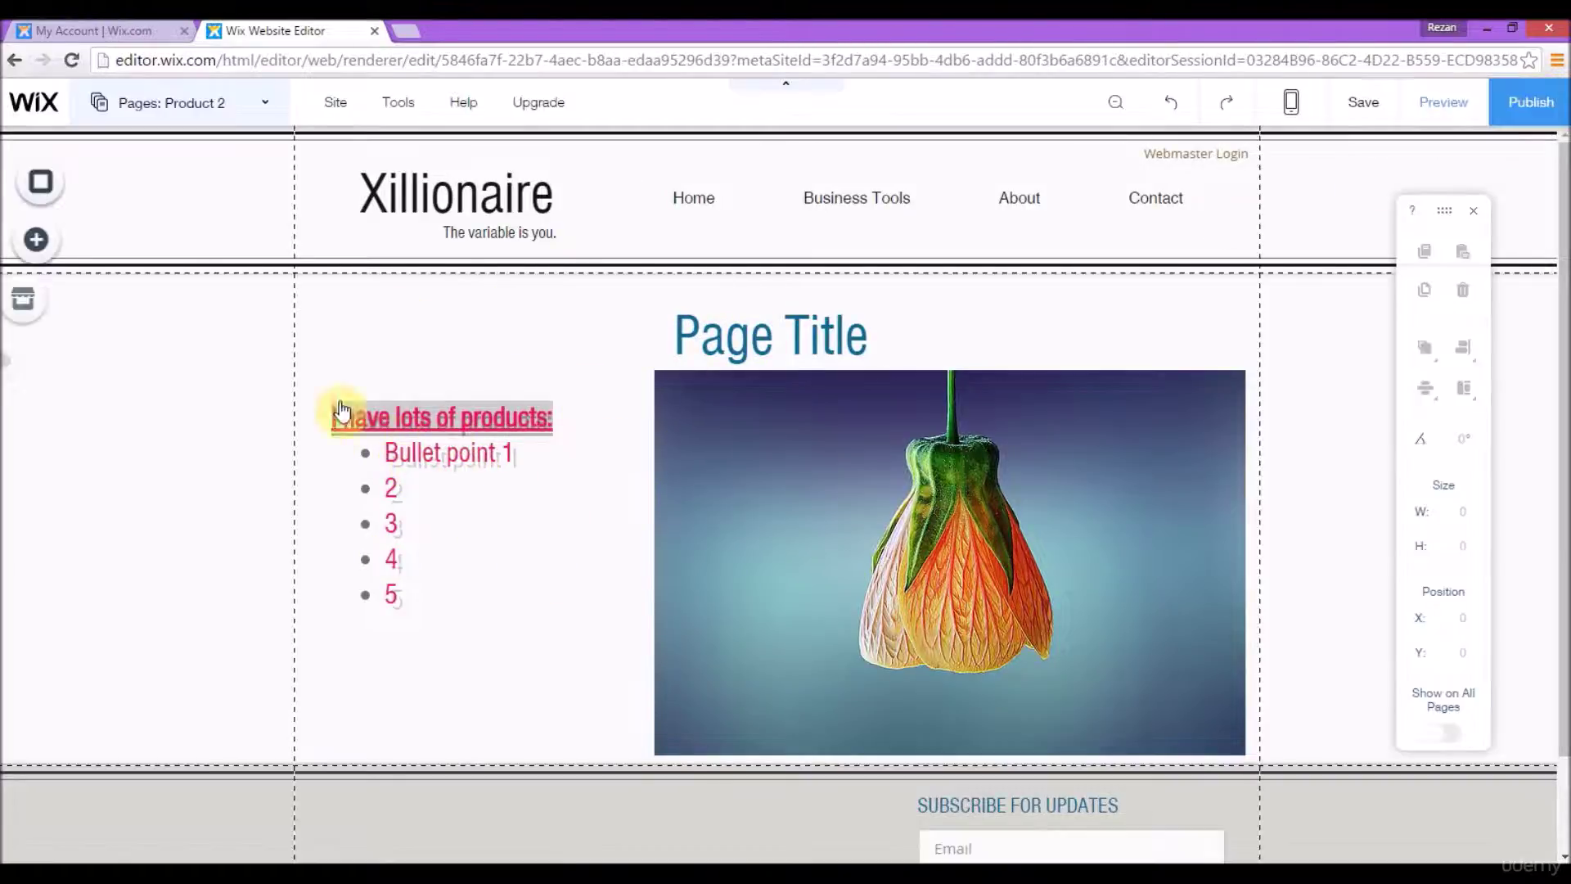
- Apply the Reveal animation to the "I have lots of products:" text with its bullet list
click(393, 492)
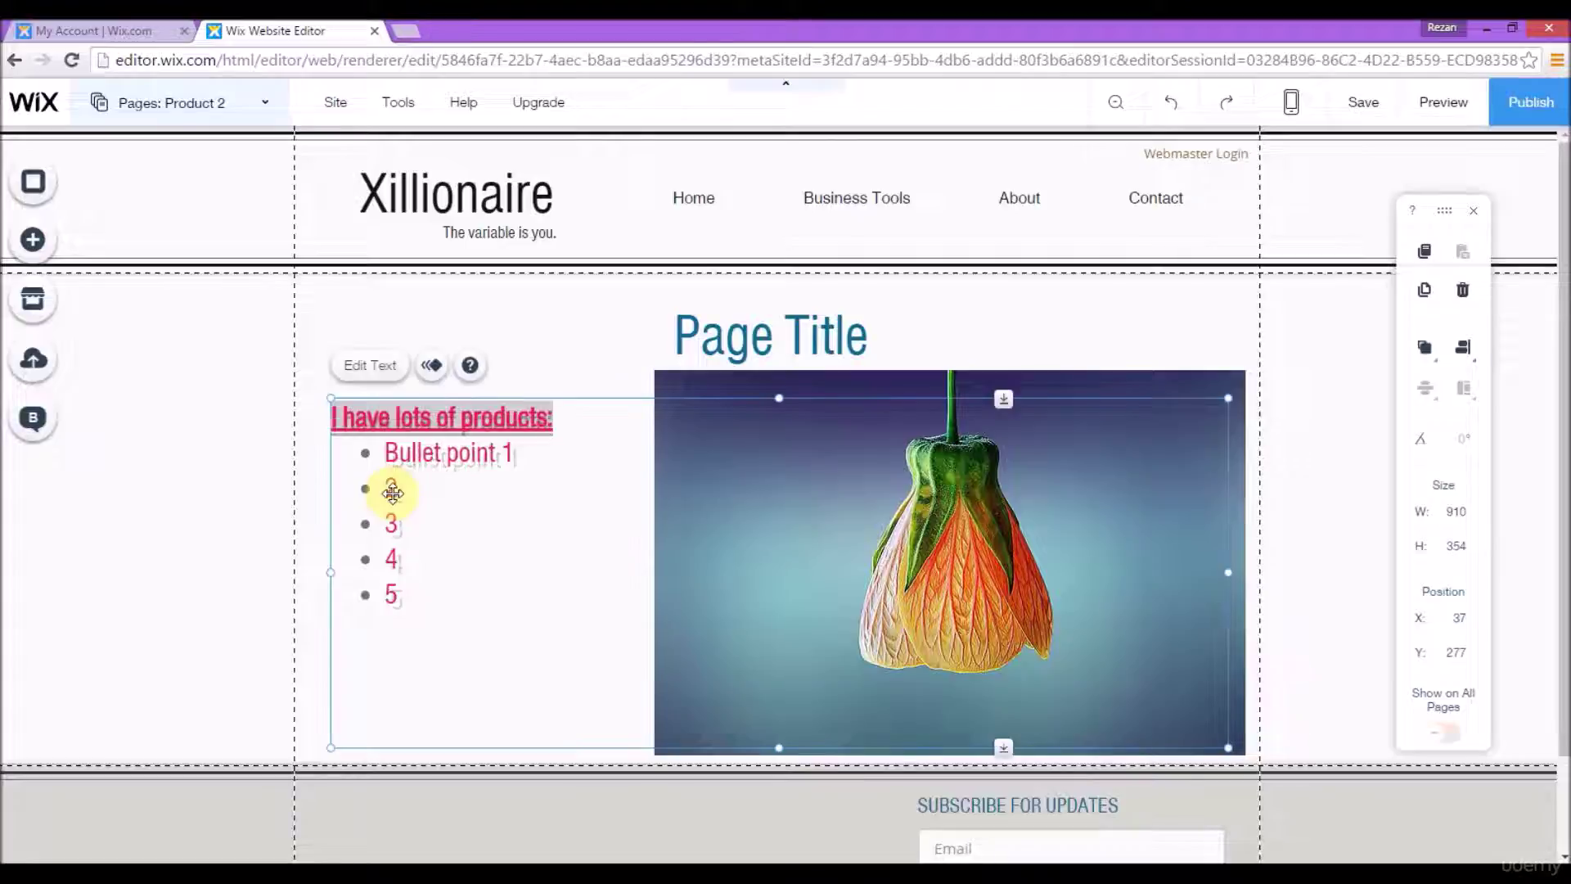
click(431, 370)
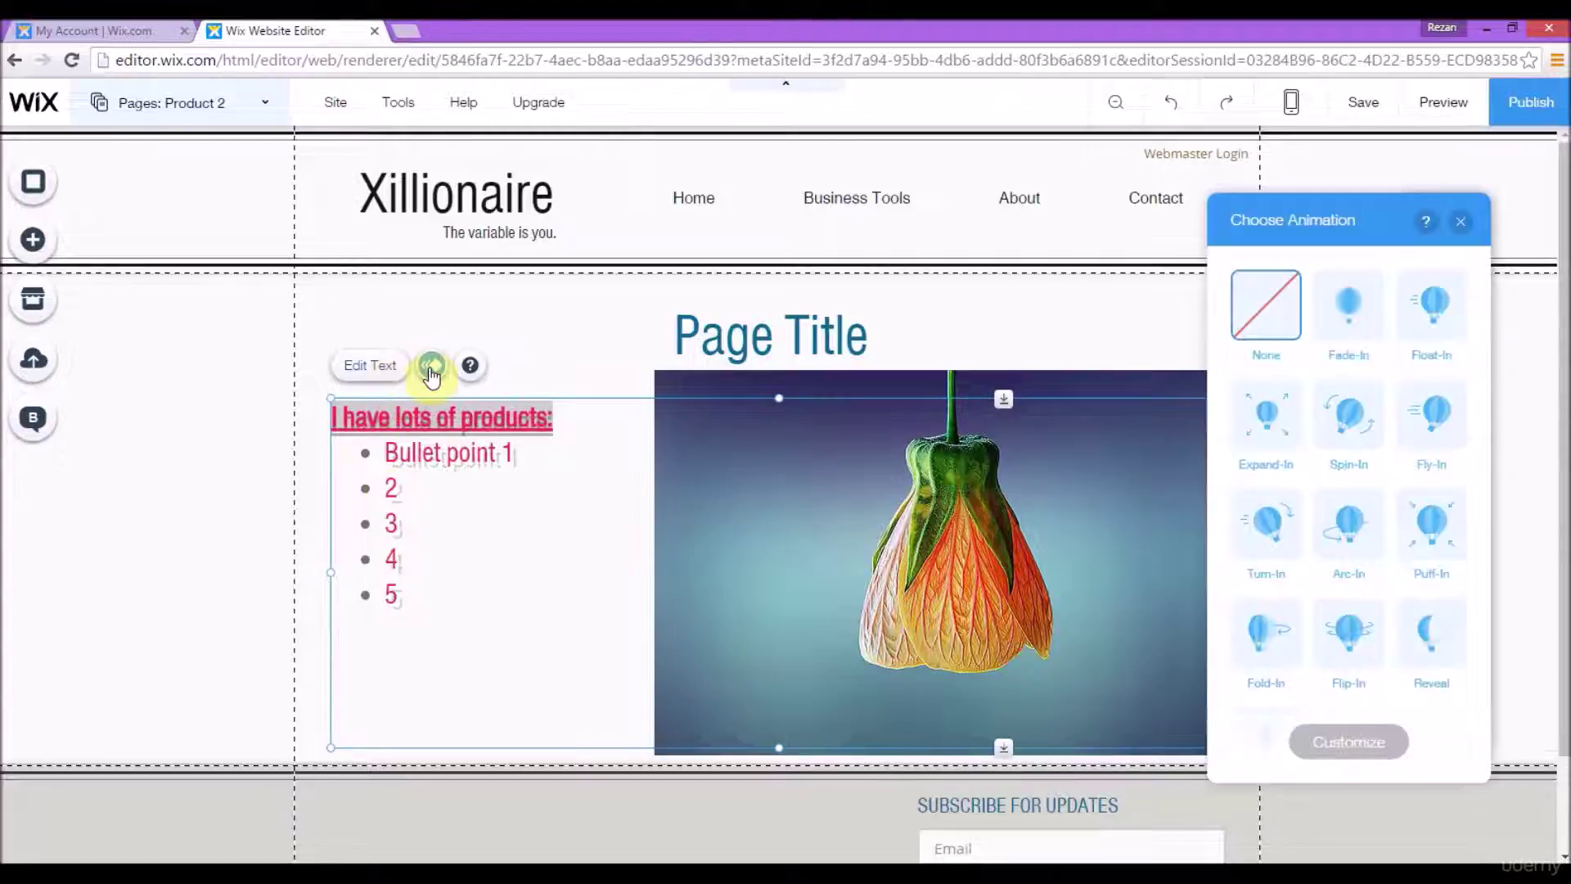
drag(1485, 441, 1489, 529)
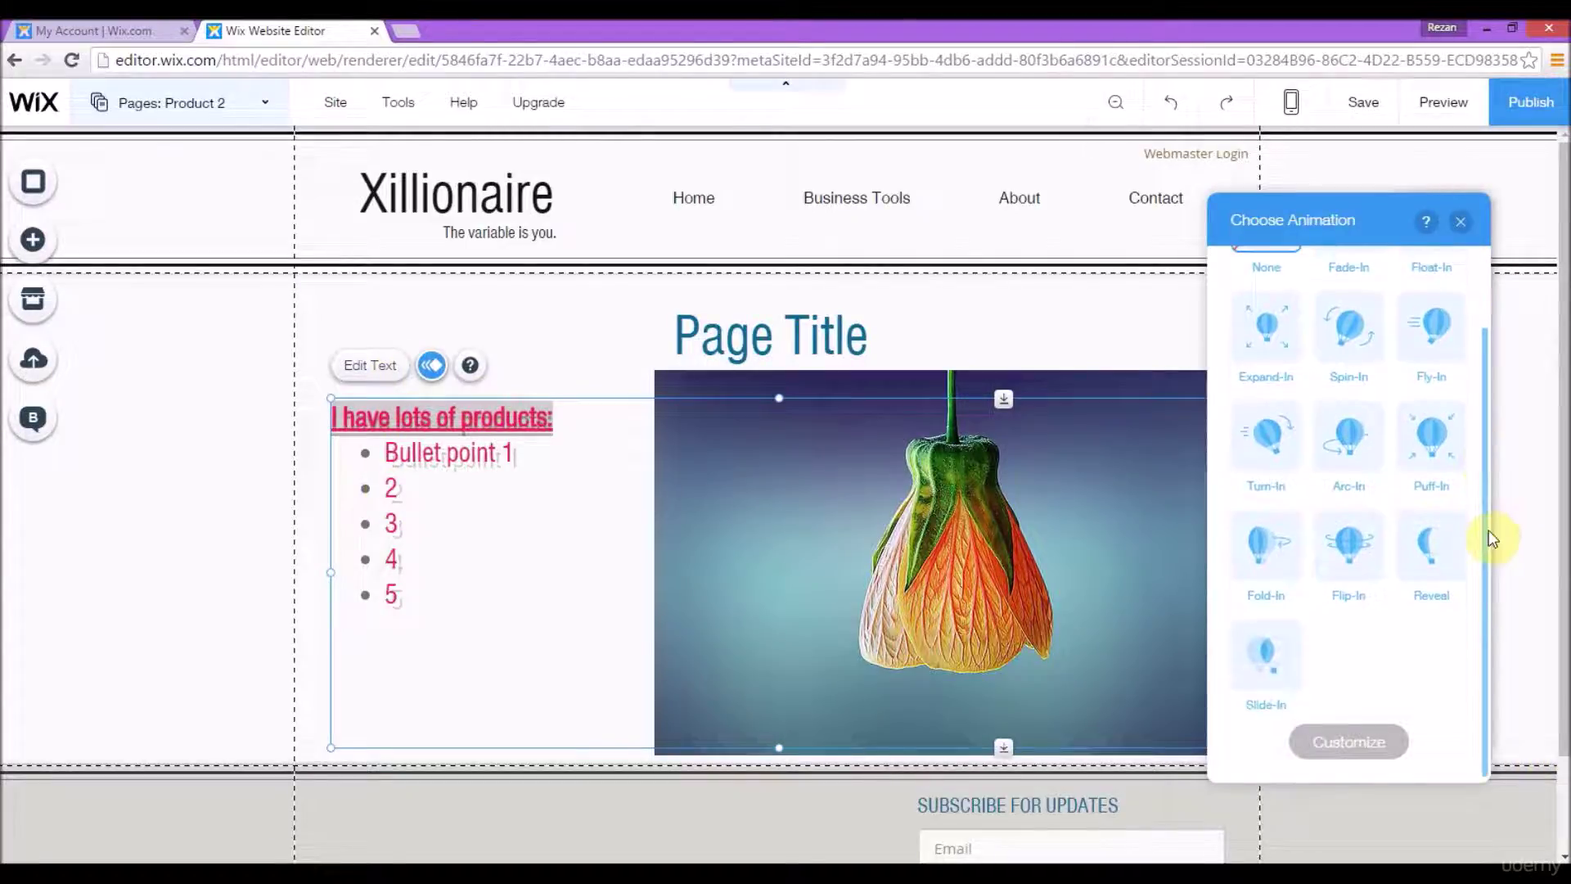
click(1436, 587)
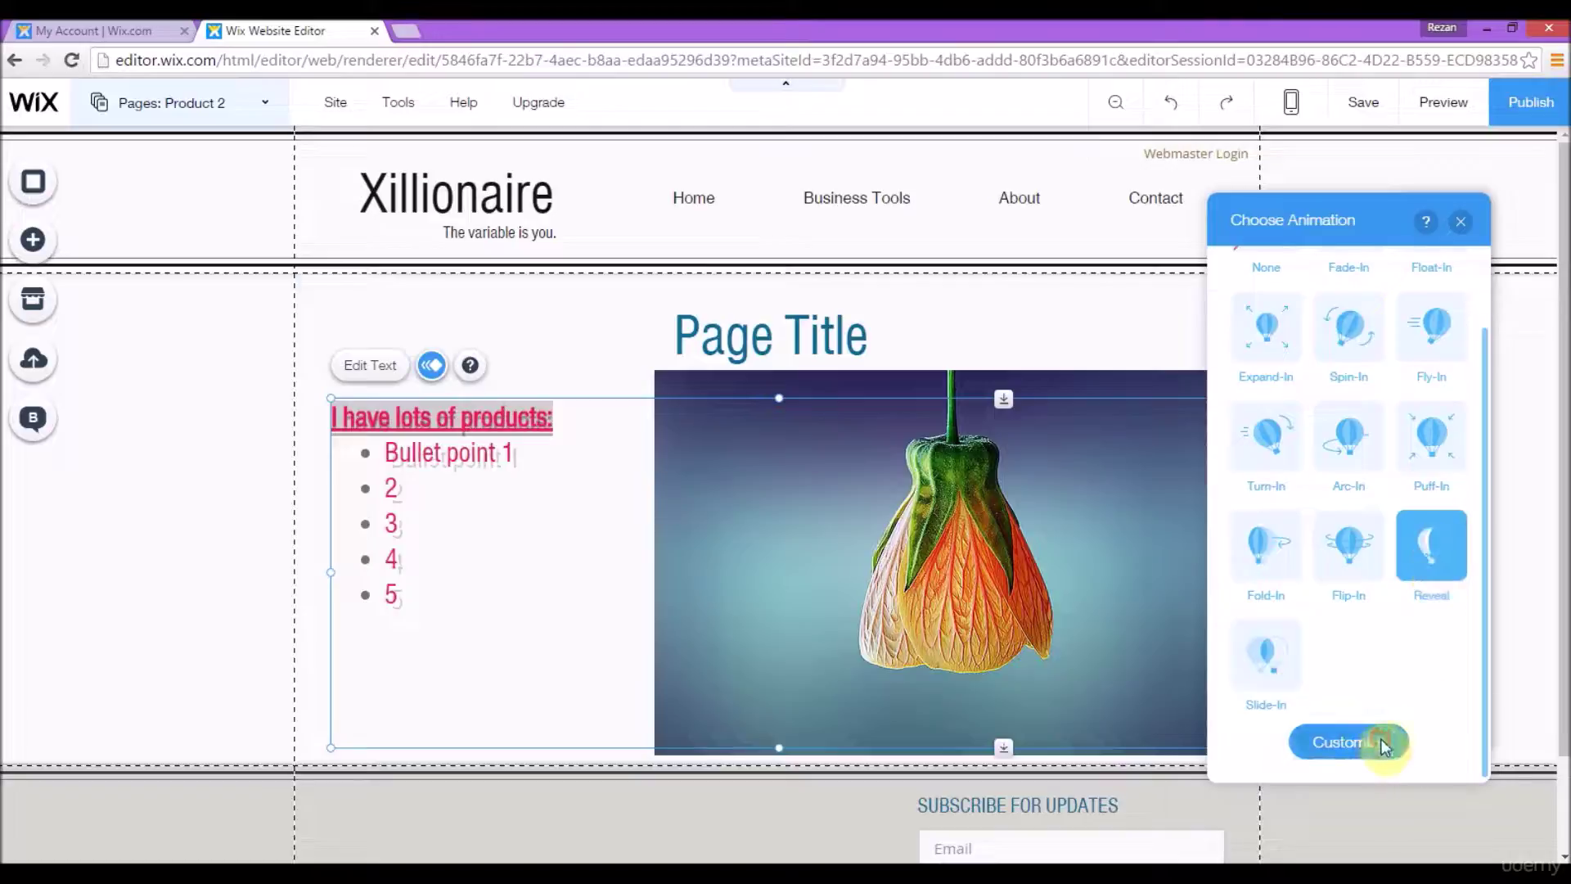
- Set the products text's Reveal direction to From top, change its duration, and check the page in preview
click(1382, 740)
click(1323, 424)
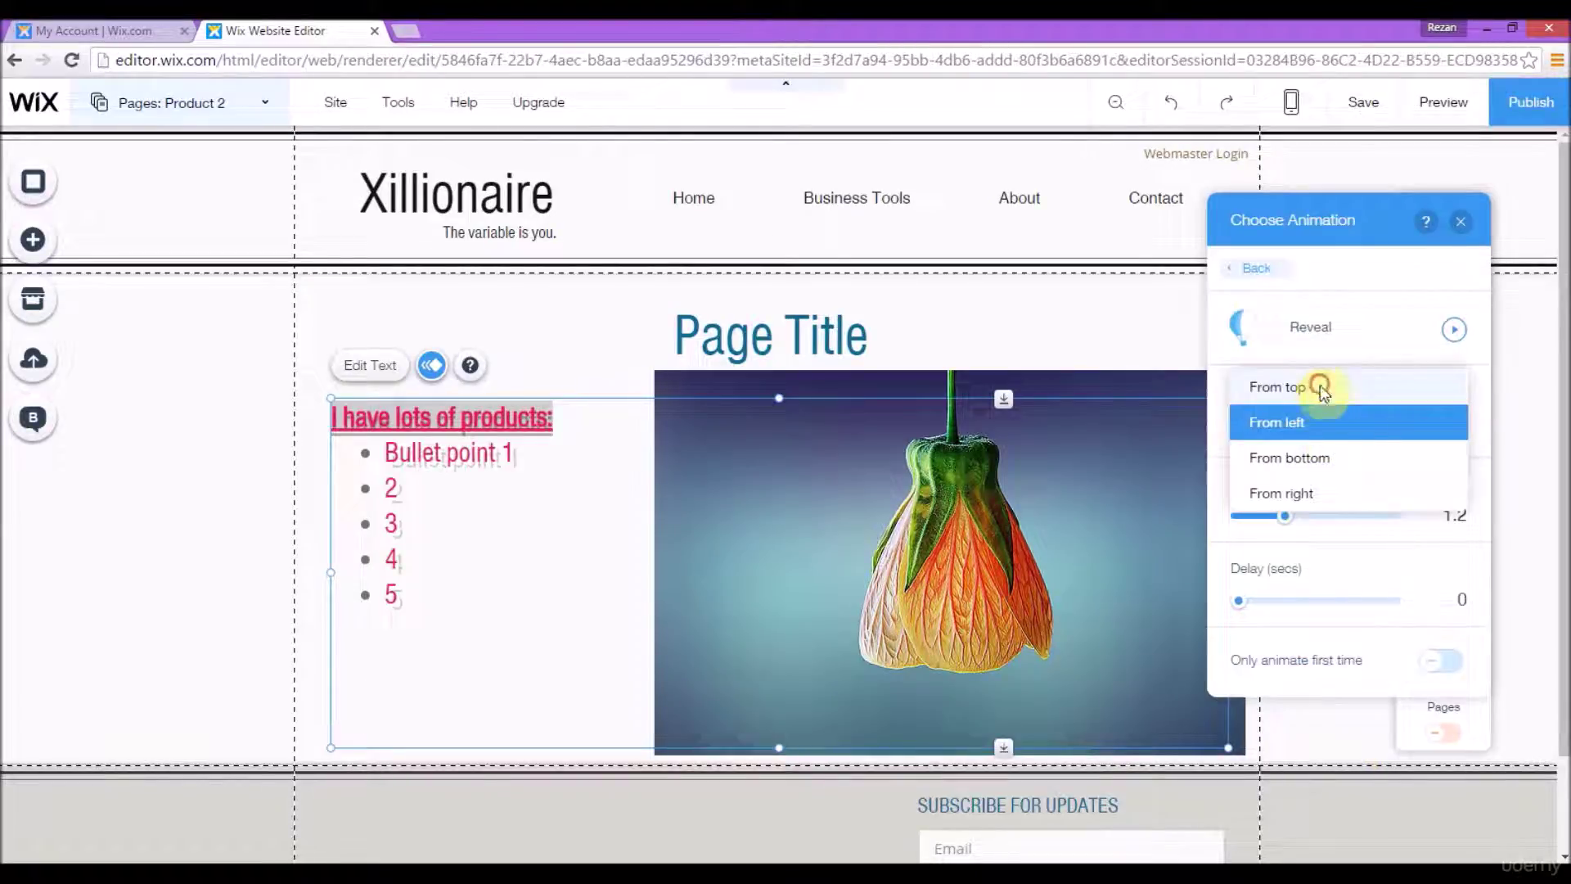
click(1449, 516)
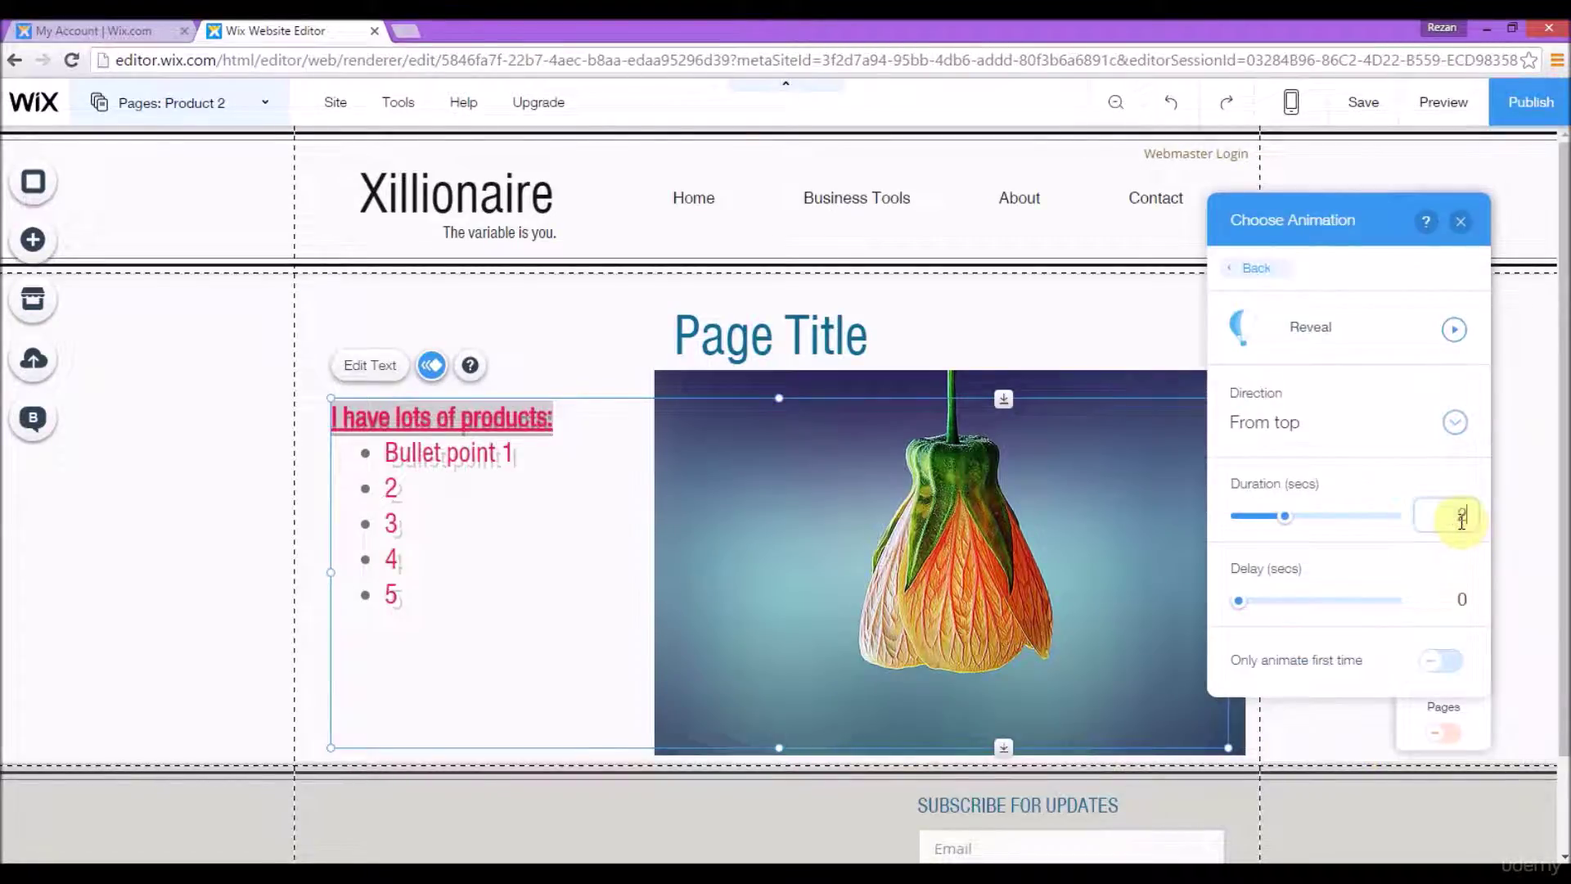
click(1461, 222)
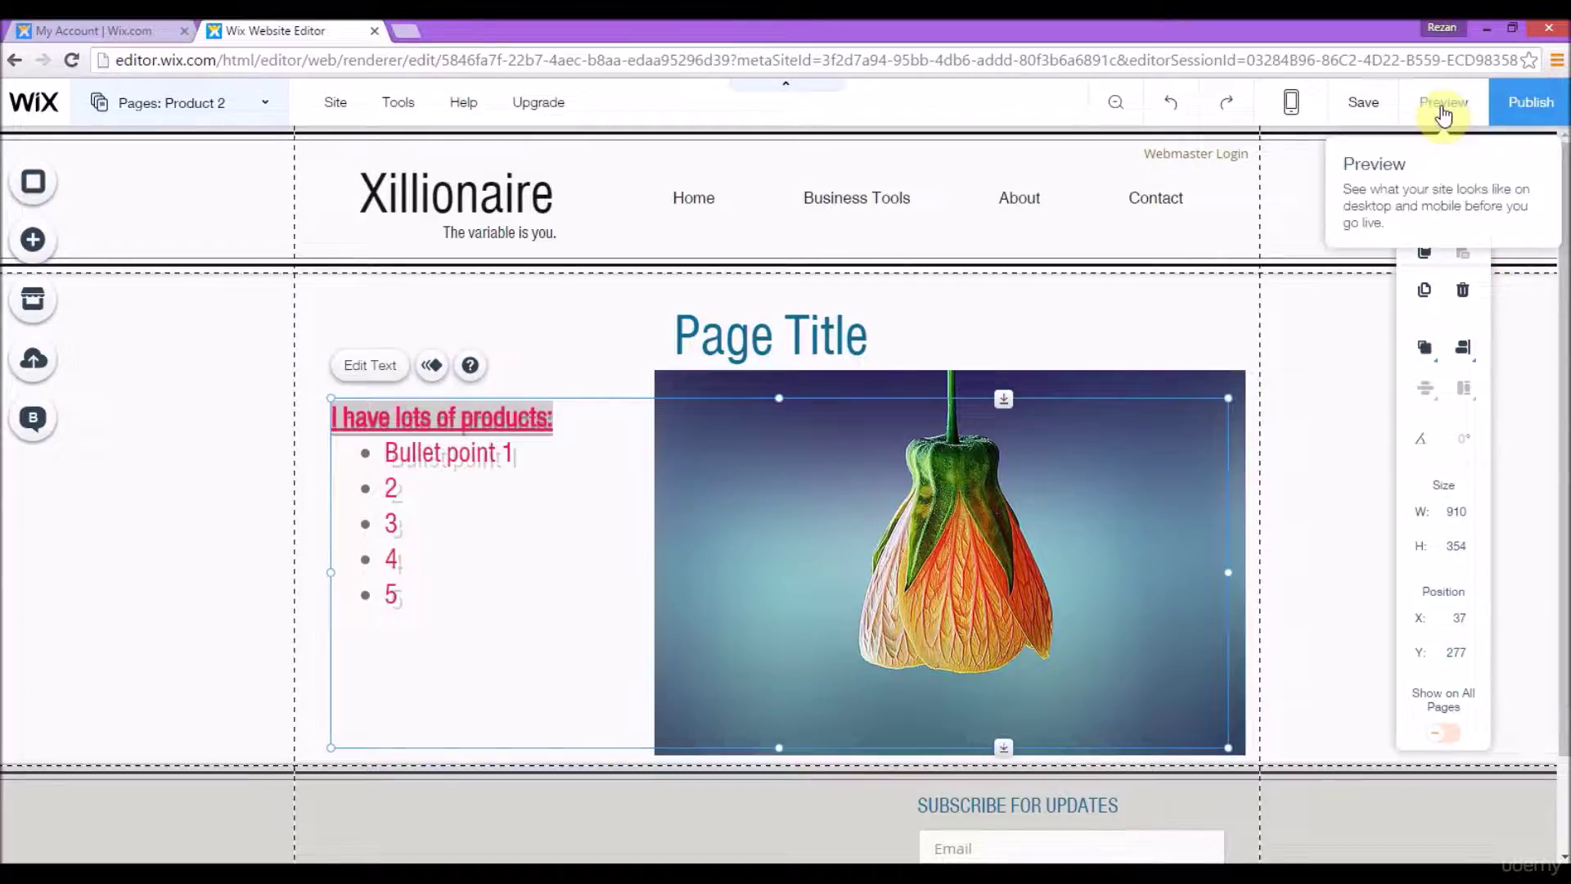
click(1443, 115)
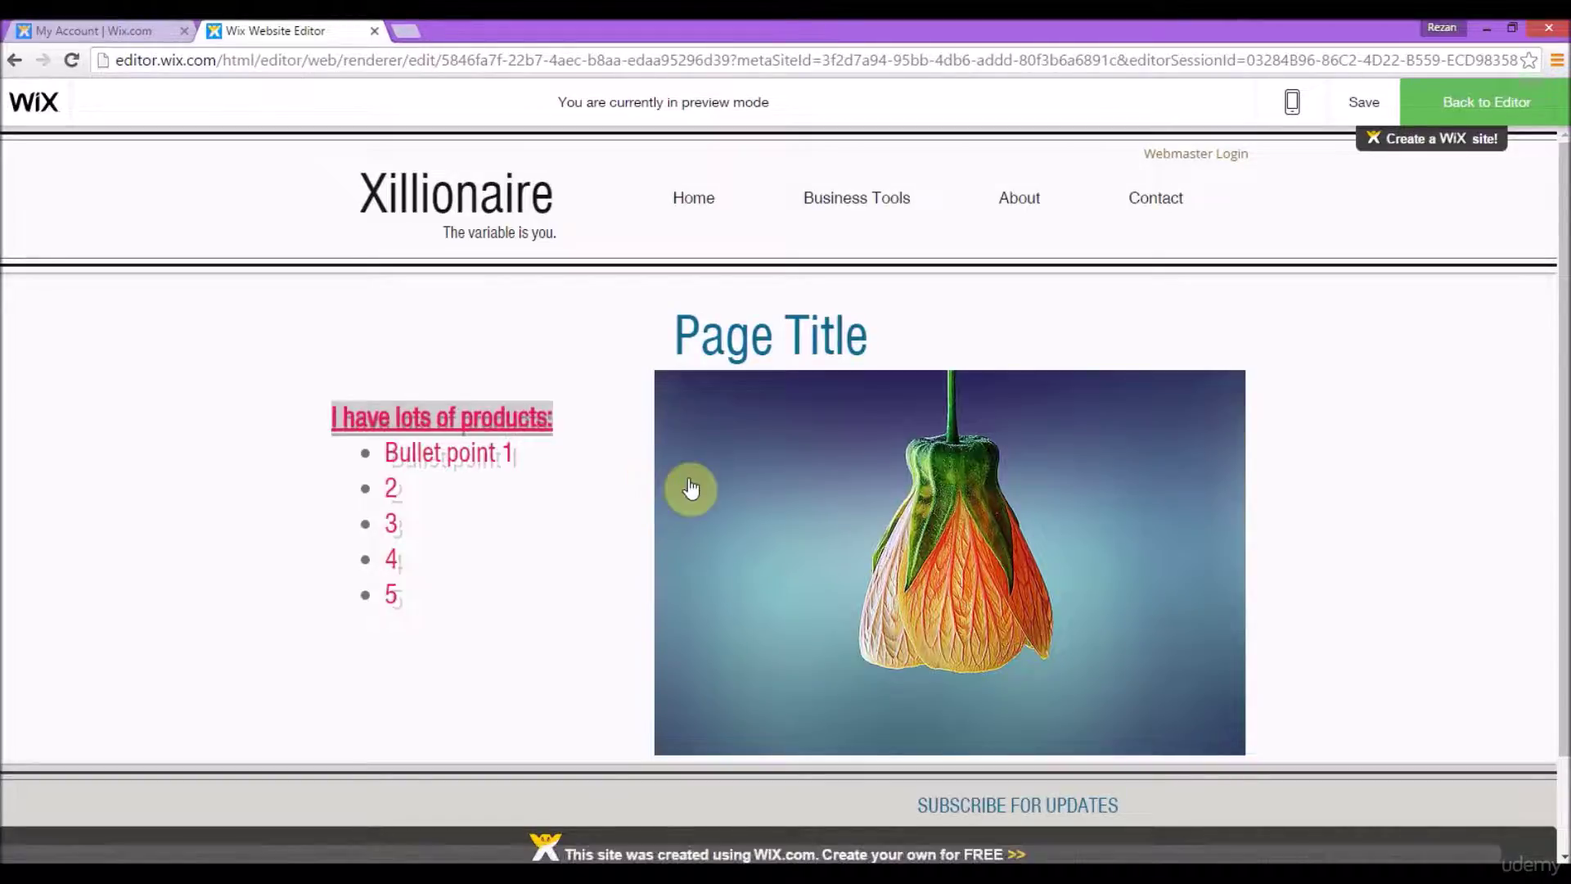
click(1518, 117)
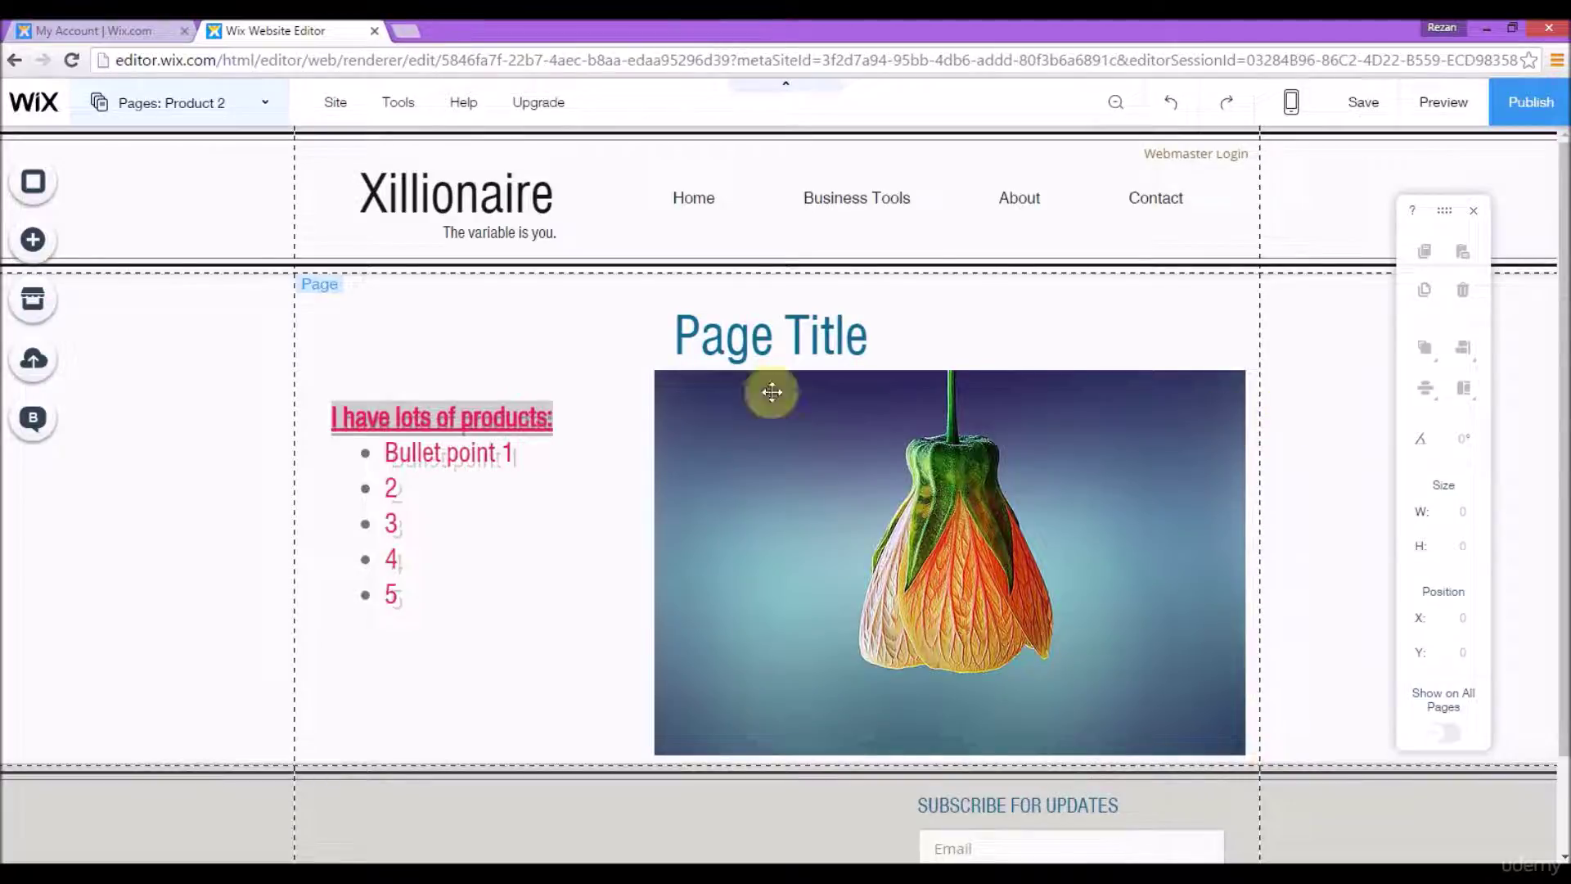
- Apply the Reveal animation to the Xillionaire header title and check it in preview
click(481, 202)
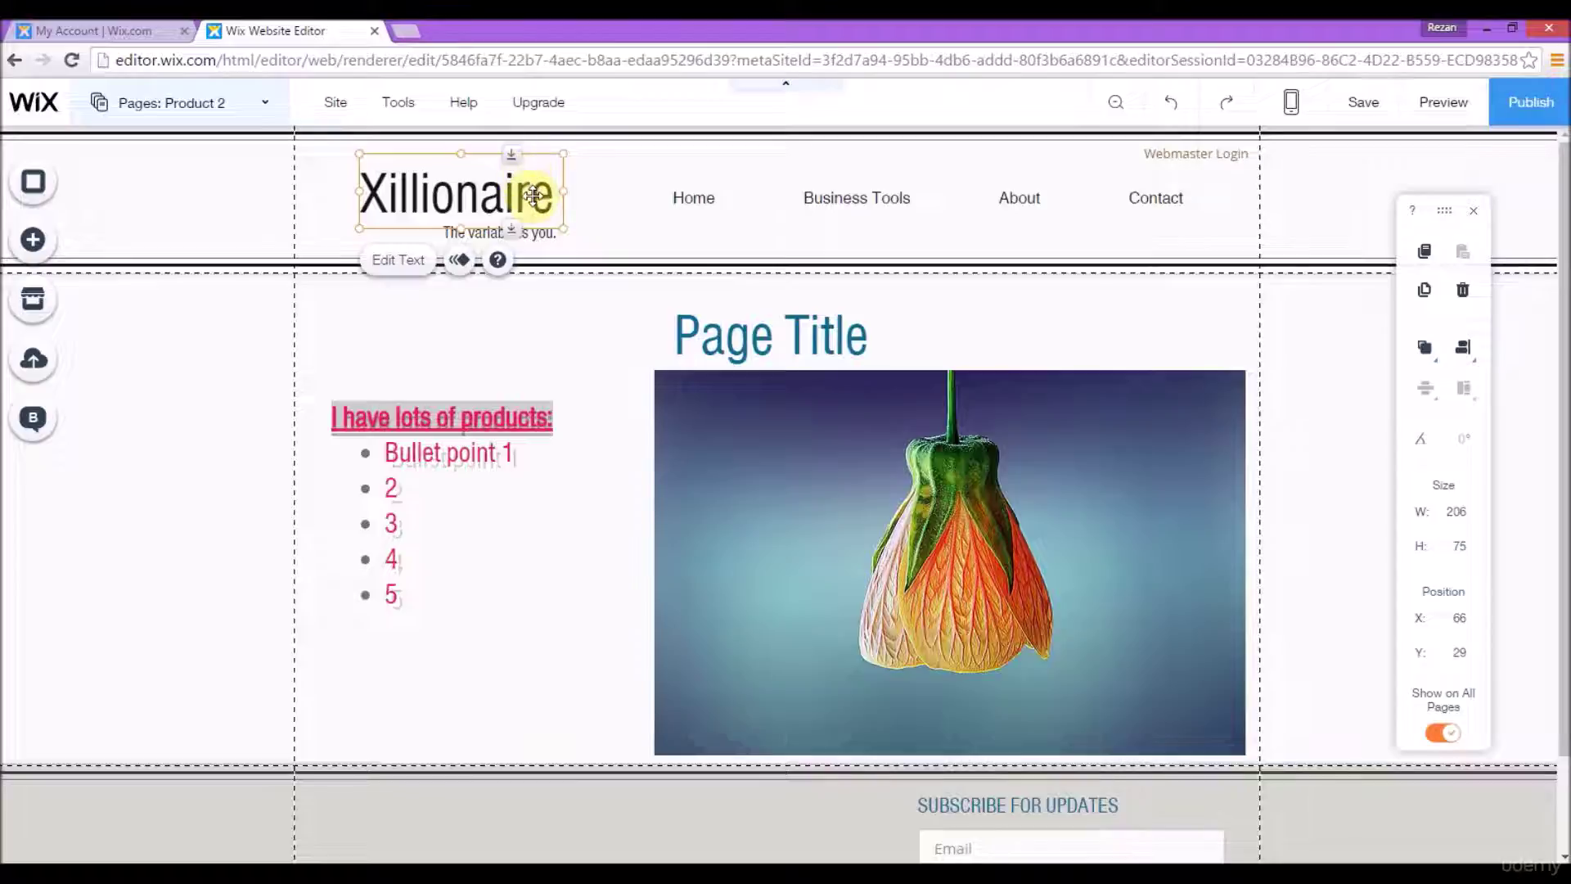
click(465, 262)
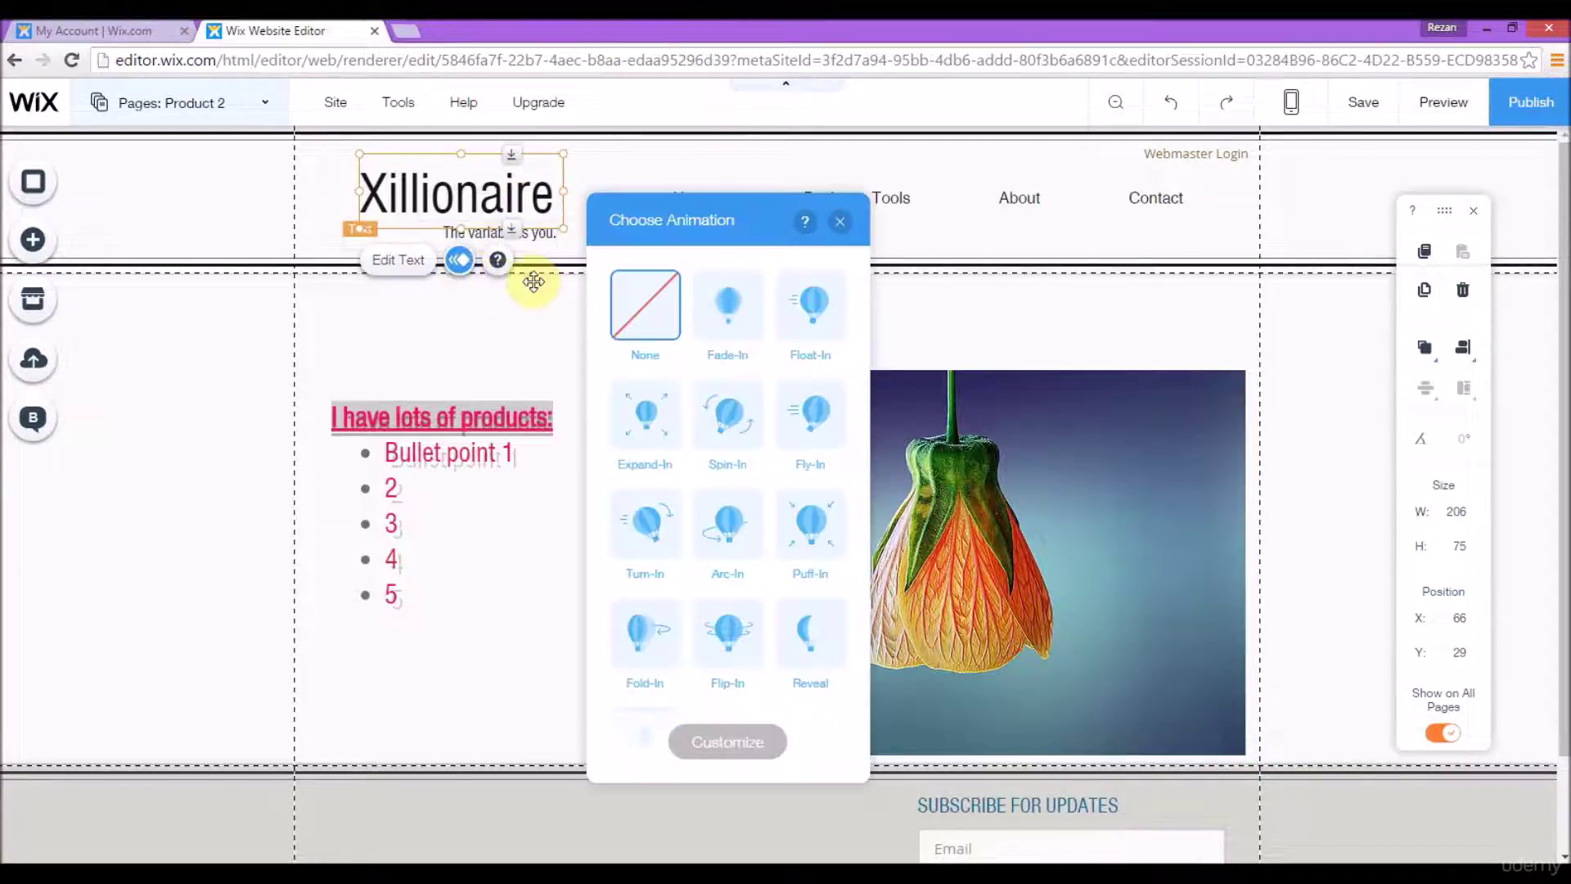
click(810, 651)
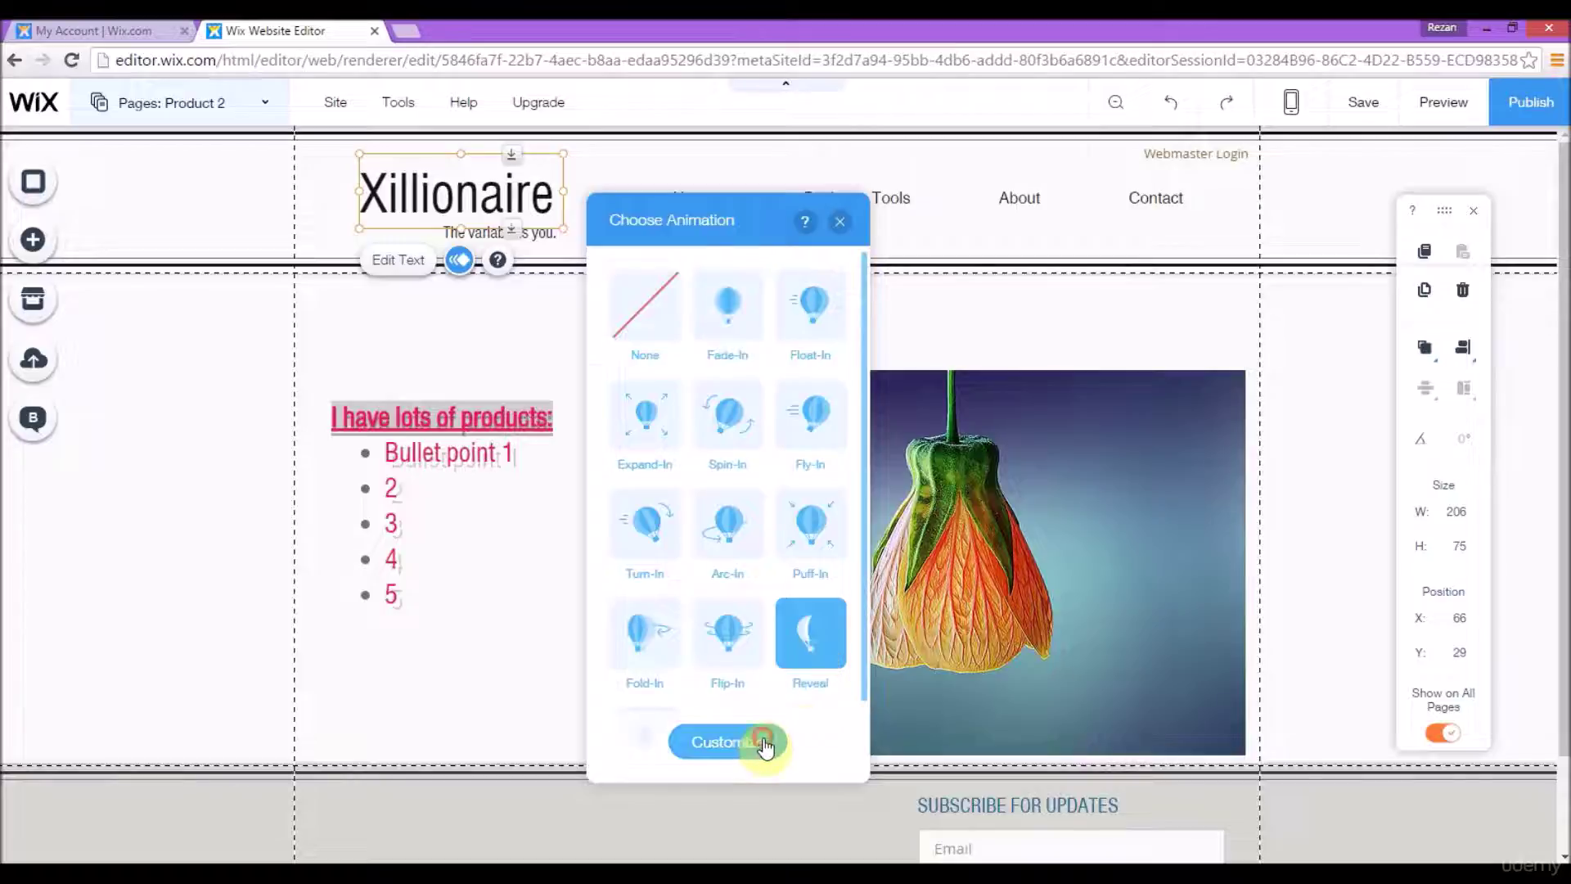
click(764, 741)
click(839, 225)
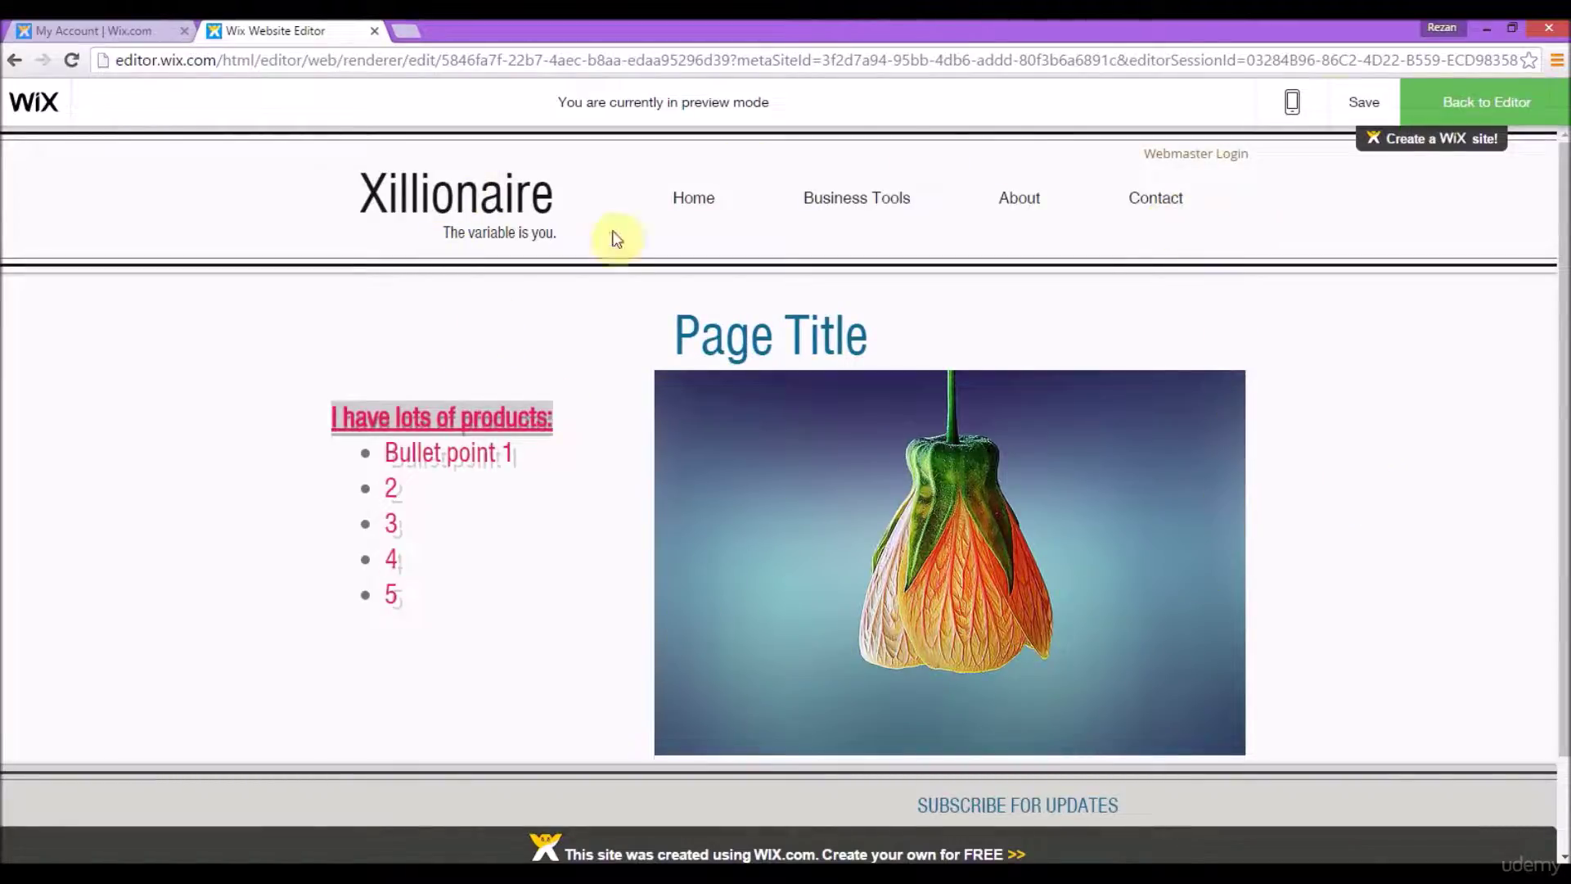
click(1451, 107)
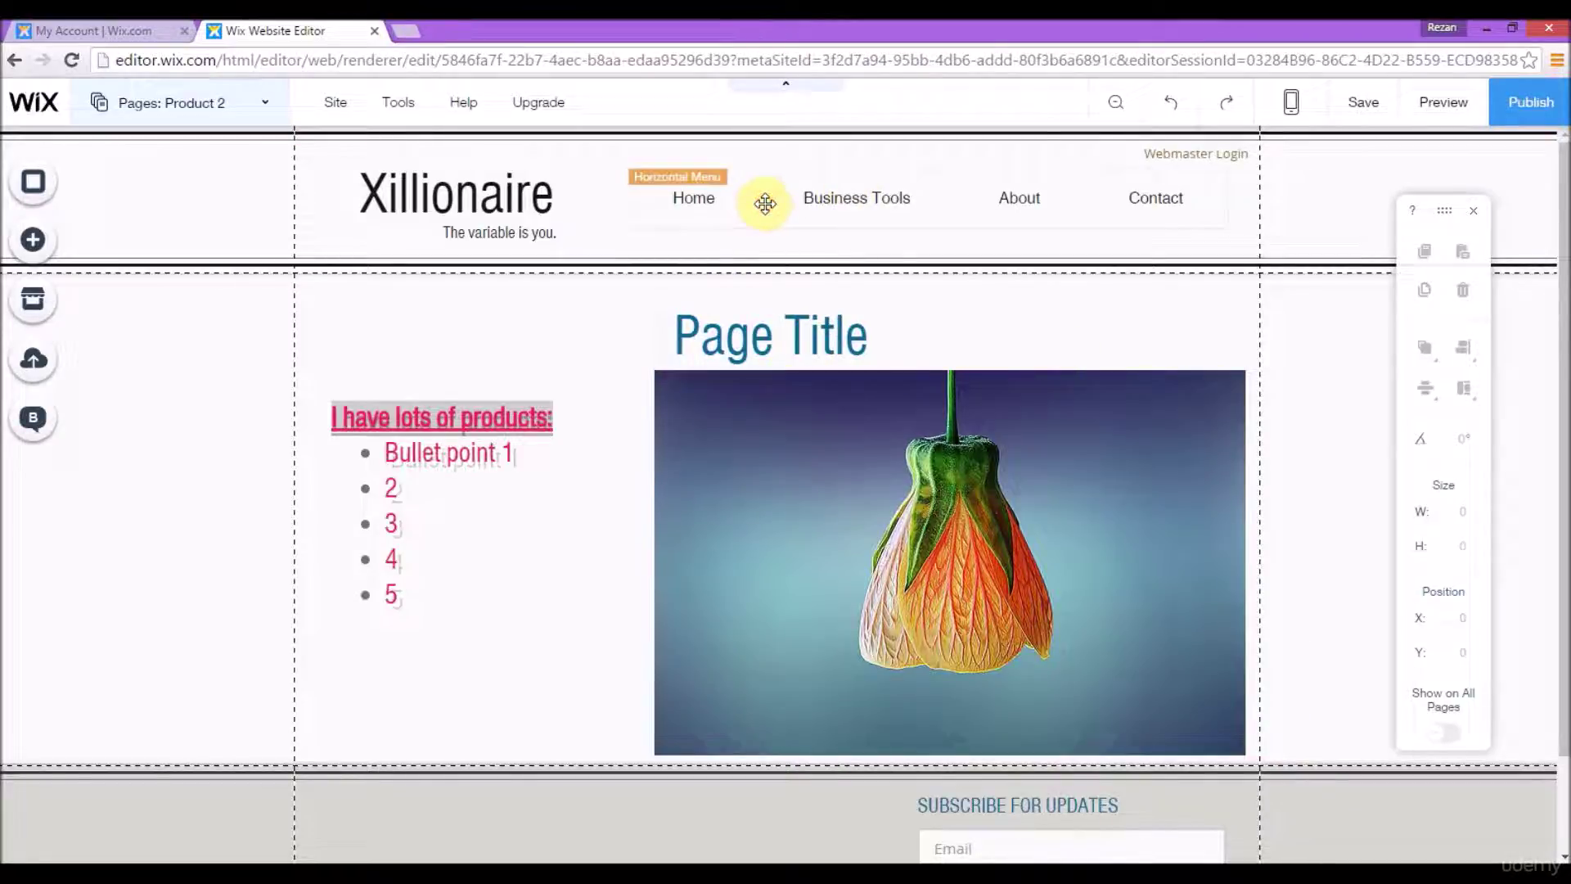
- Apply the Float-In animation to the header's horizontal menu and check it in preview
click(830, 194)
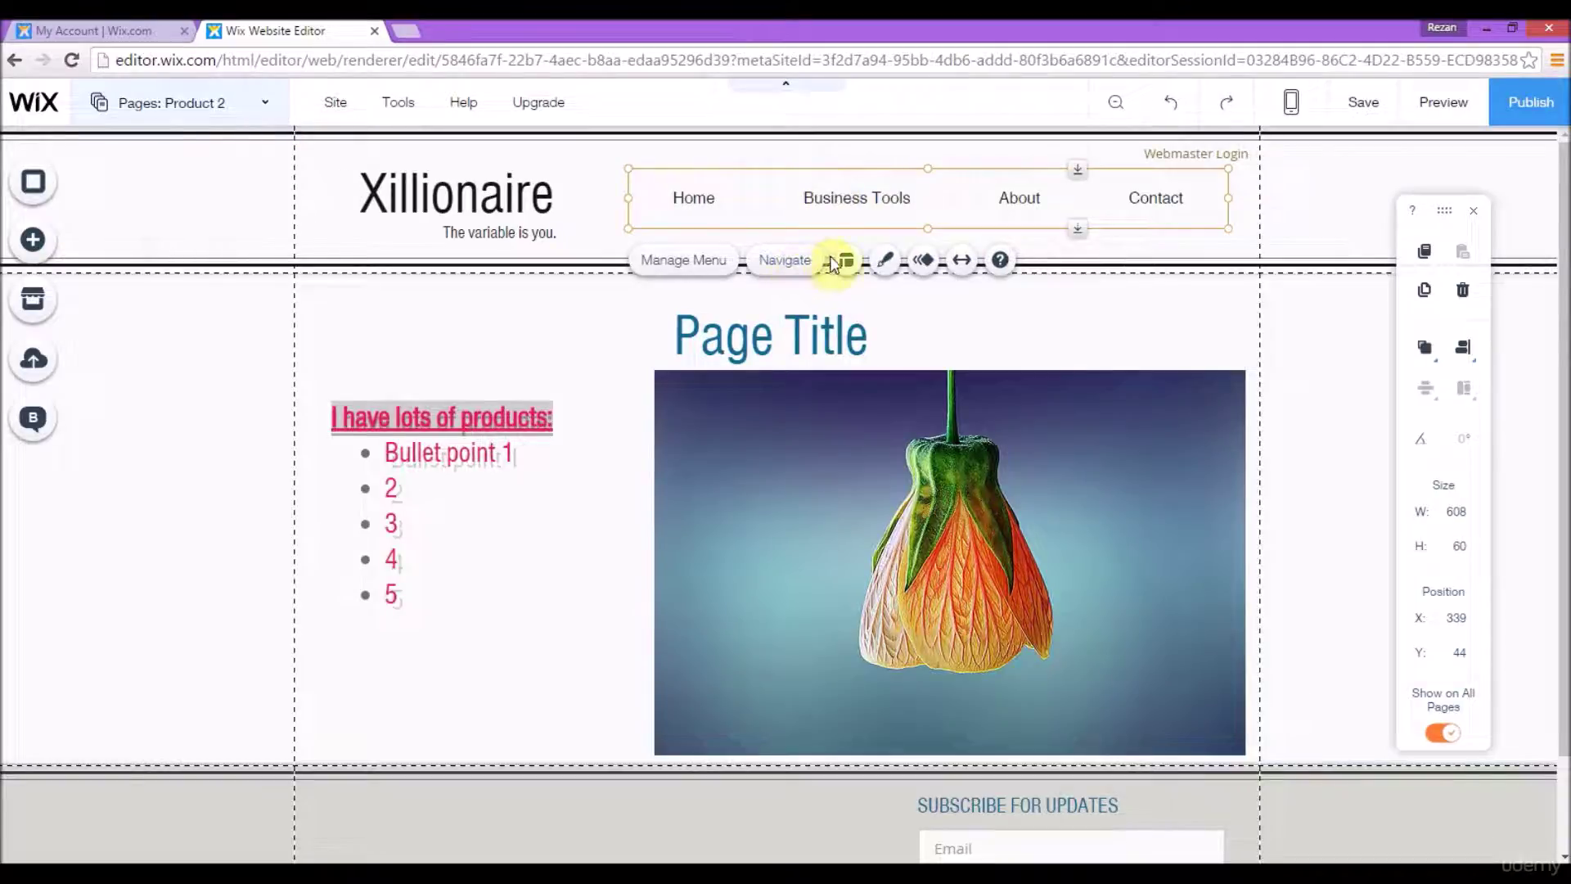
click(923, 262)
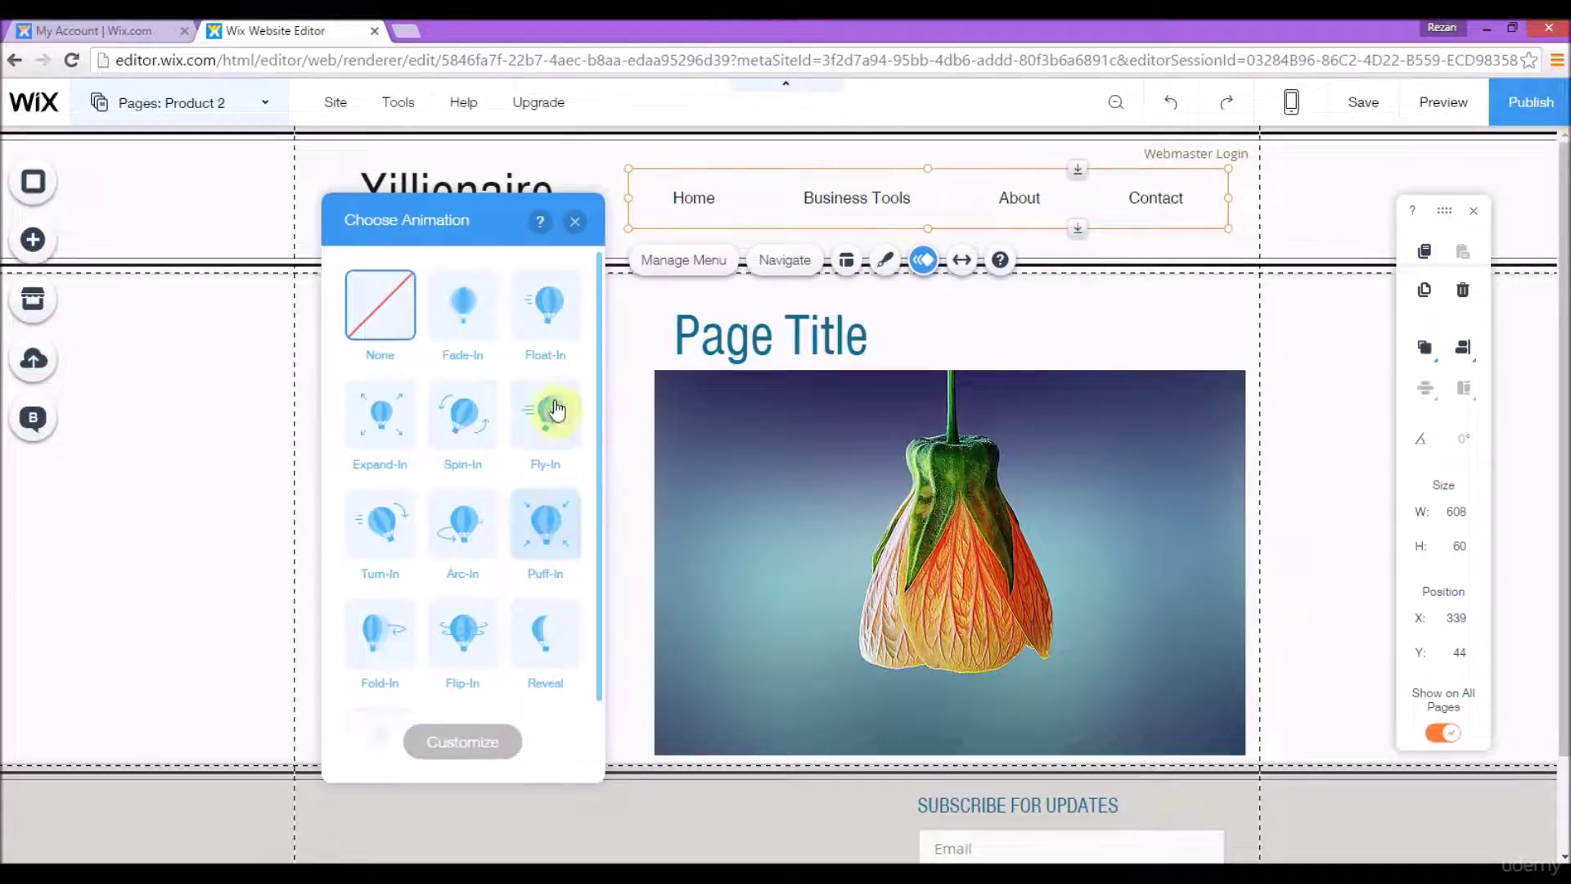
click(575, 221)
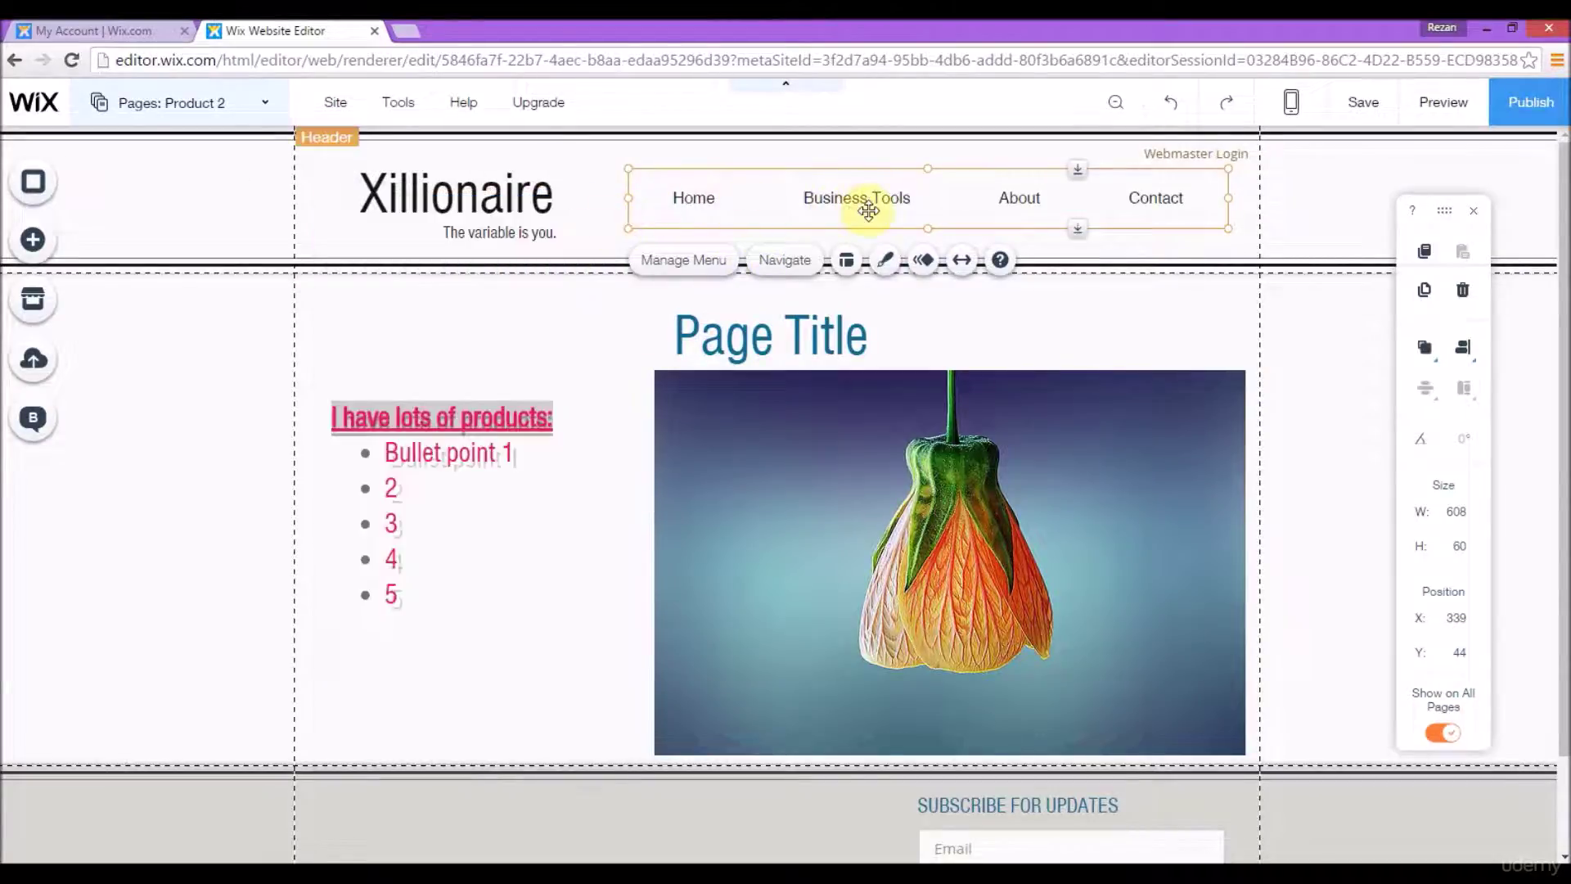
click(923, 262)
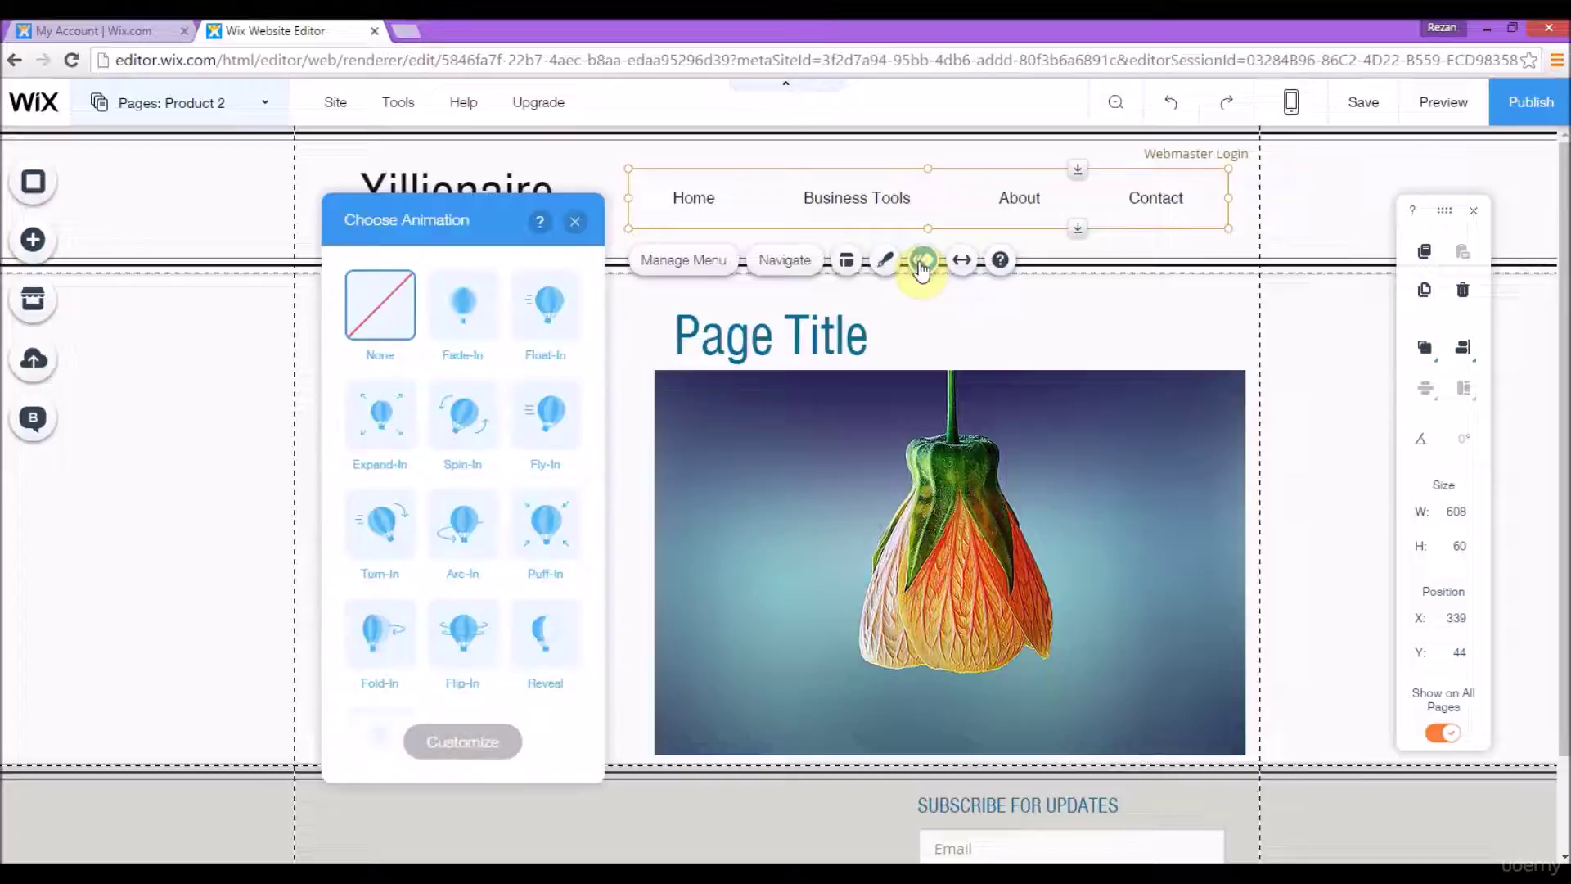
click(548, 307)
click(575, 221)
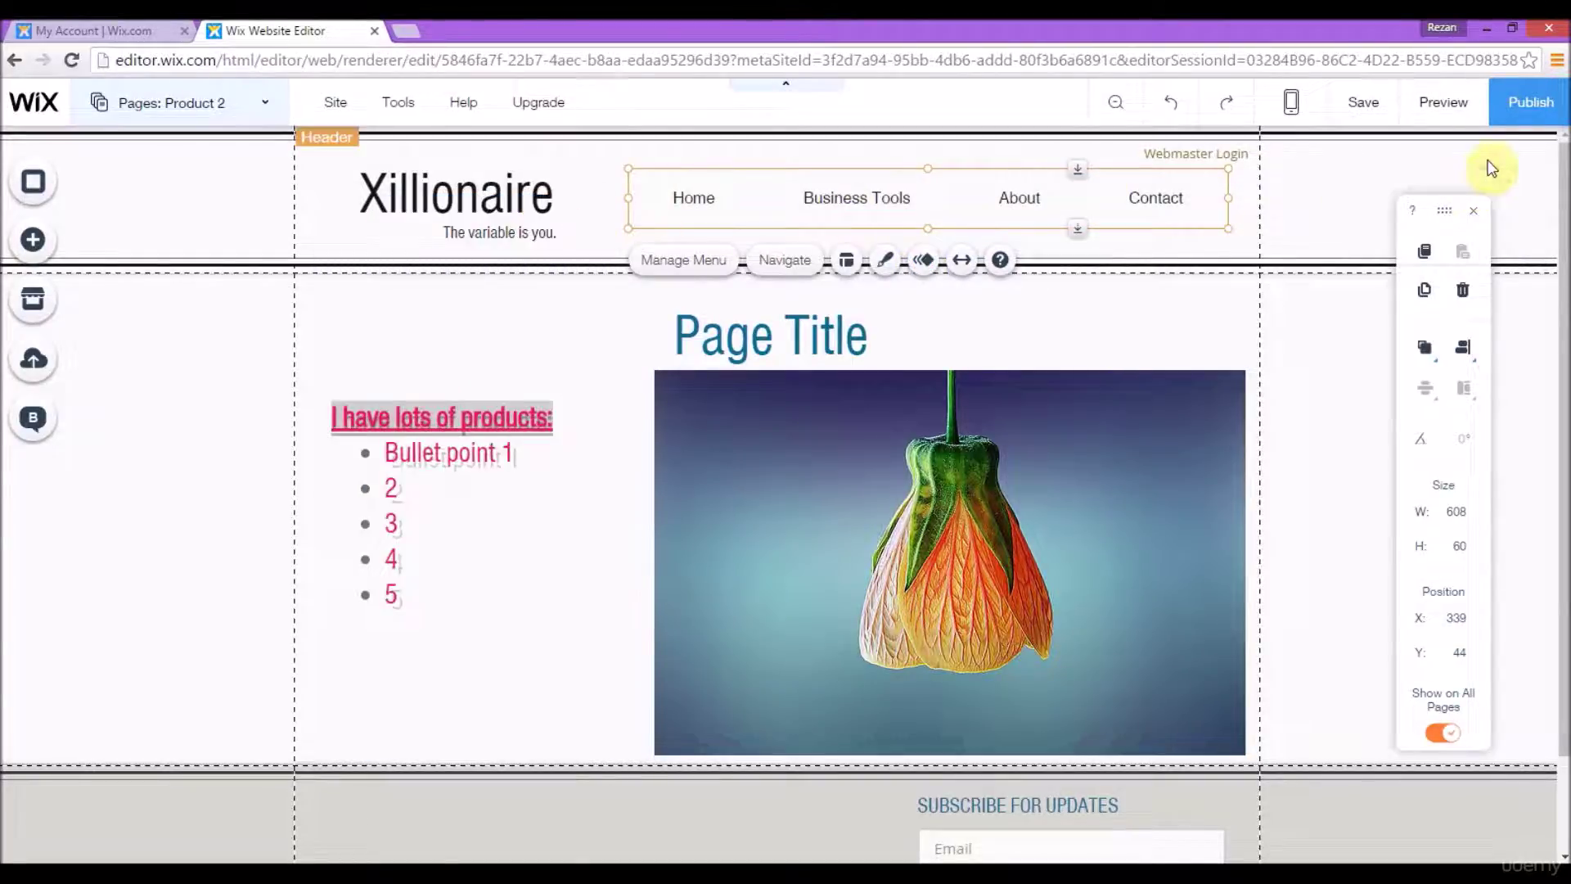
click(1459, 115)
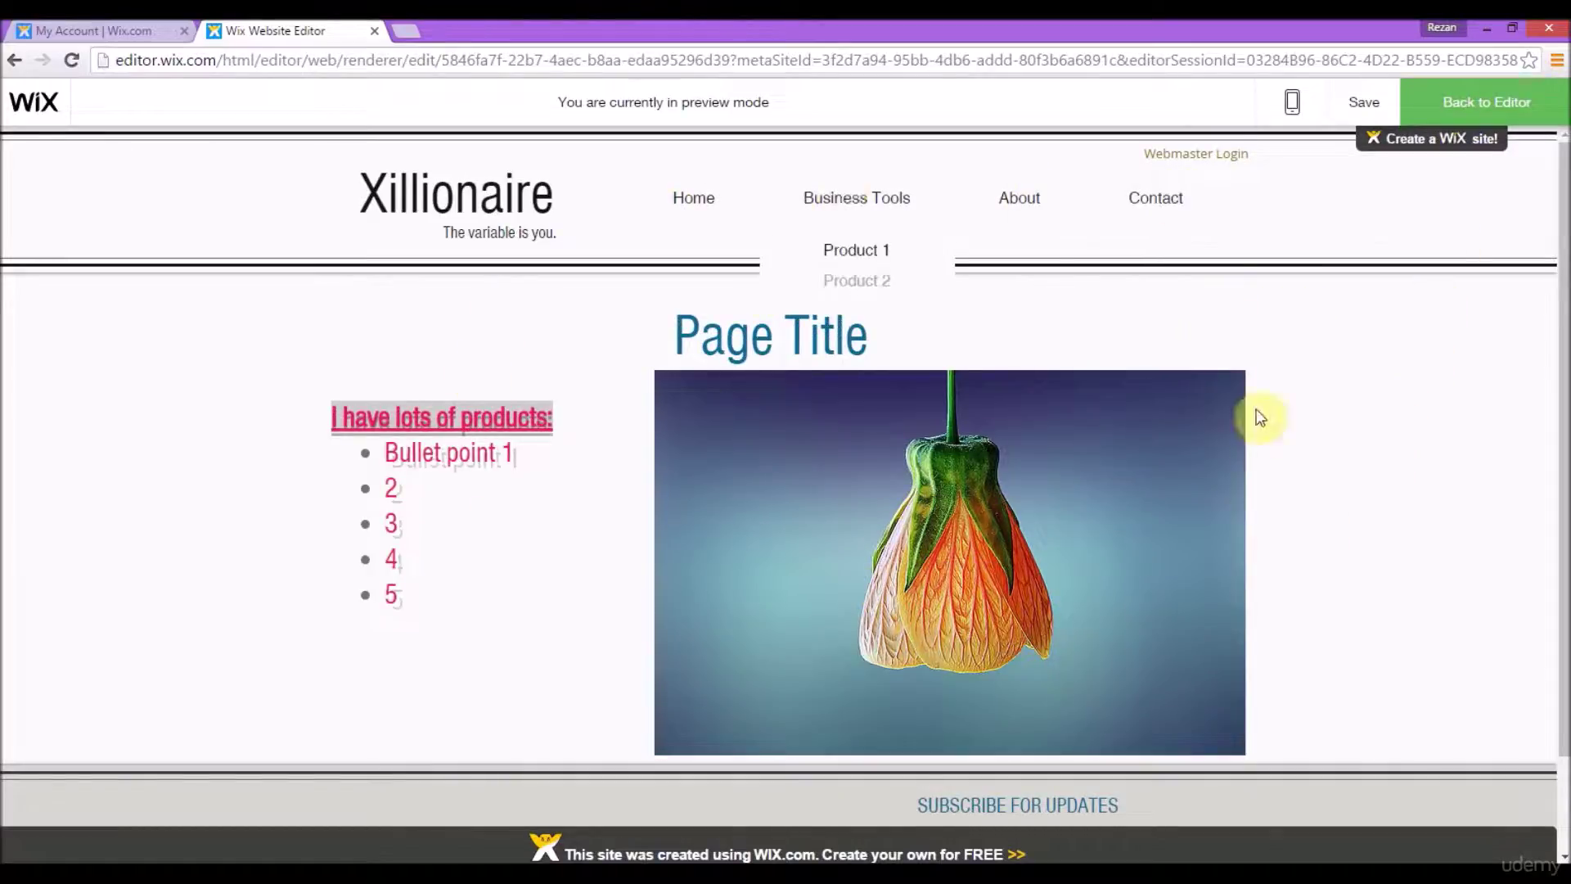
drag(1564, 331, 1428, 98)
click(1461, 101)
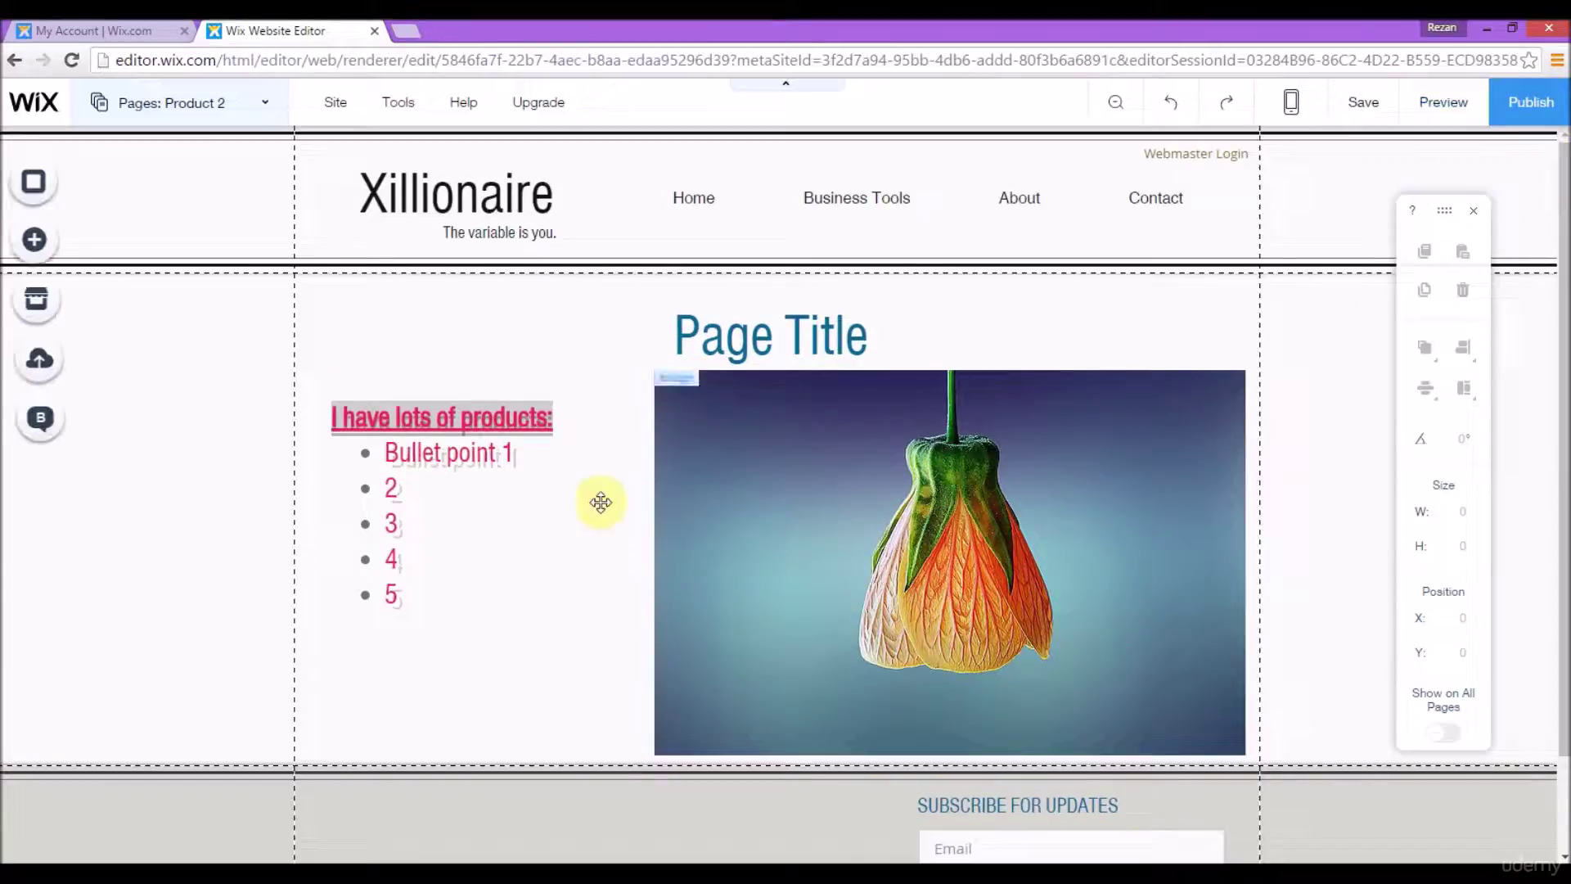
- Browse the Free Wix Images and Bigstock Images collections for another picture for the page
scroll(1554, 438, down, 1)
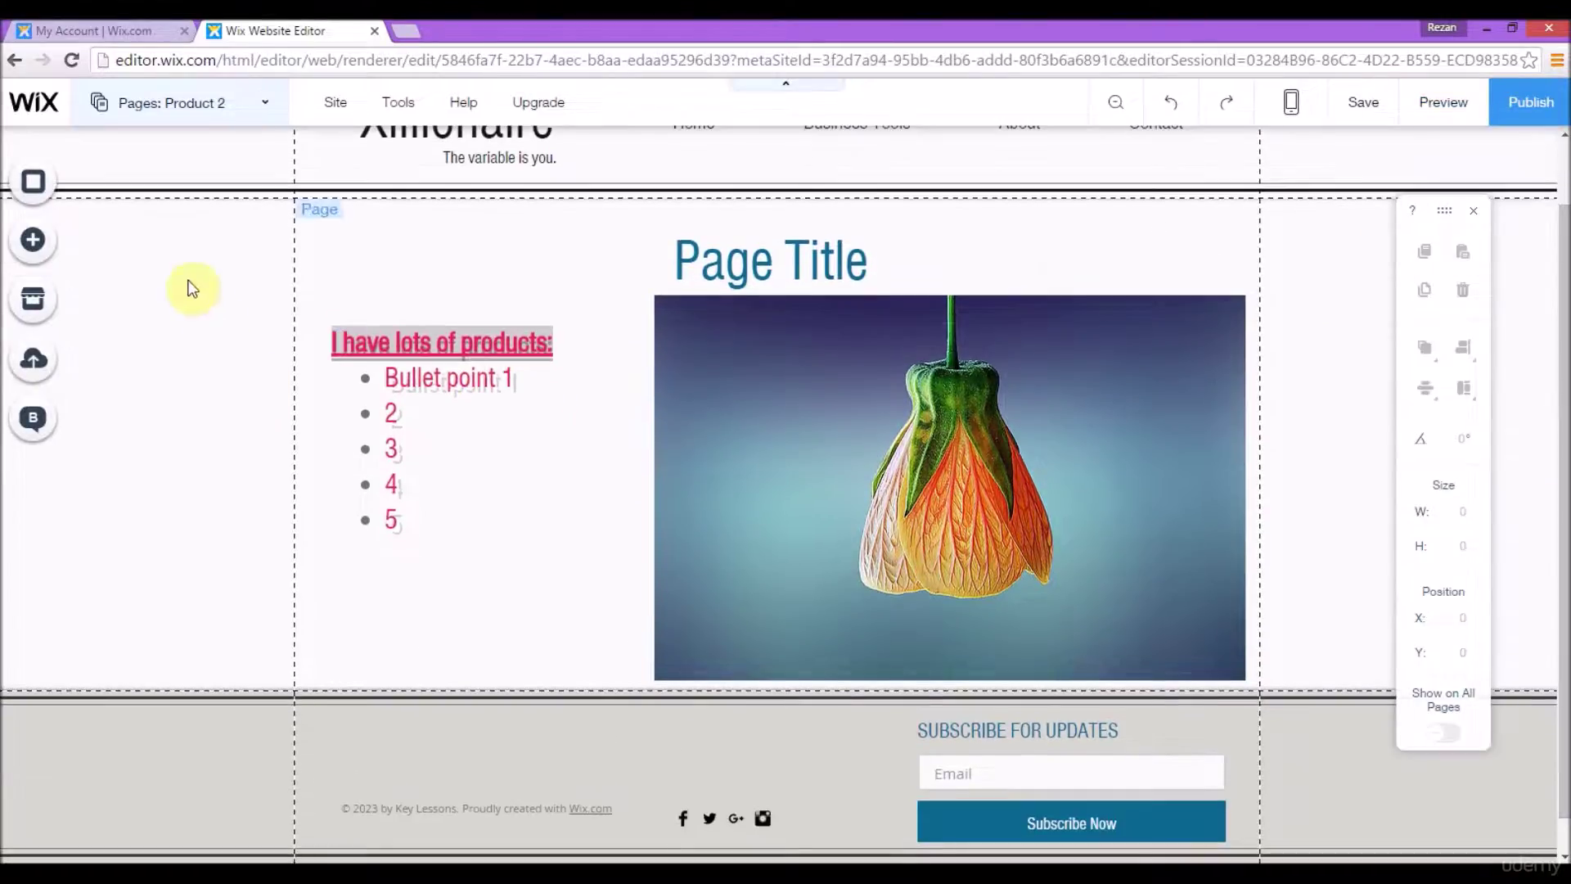
click(40, 232)
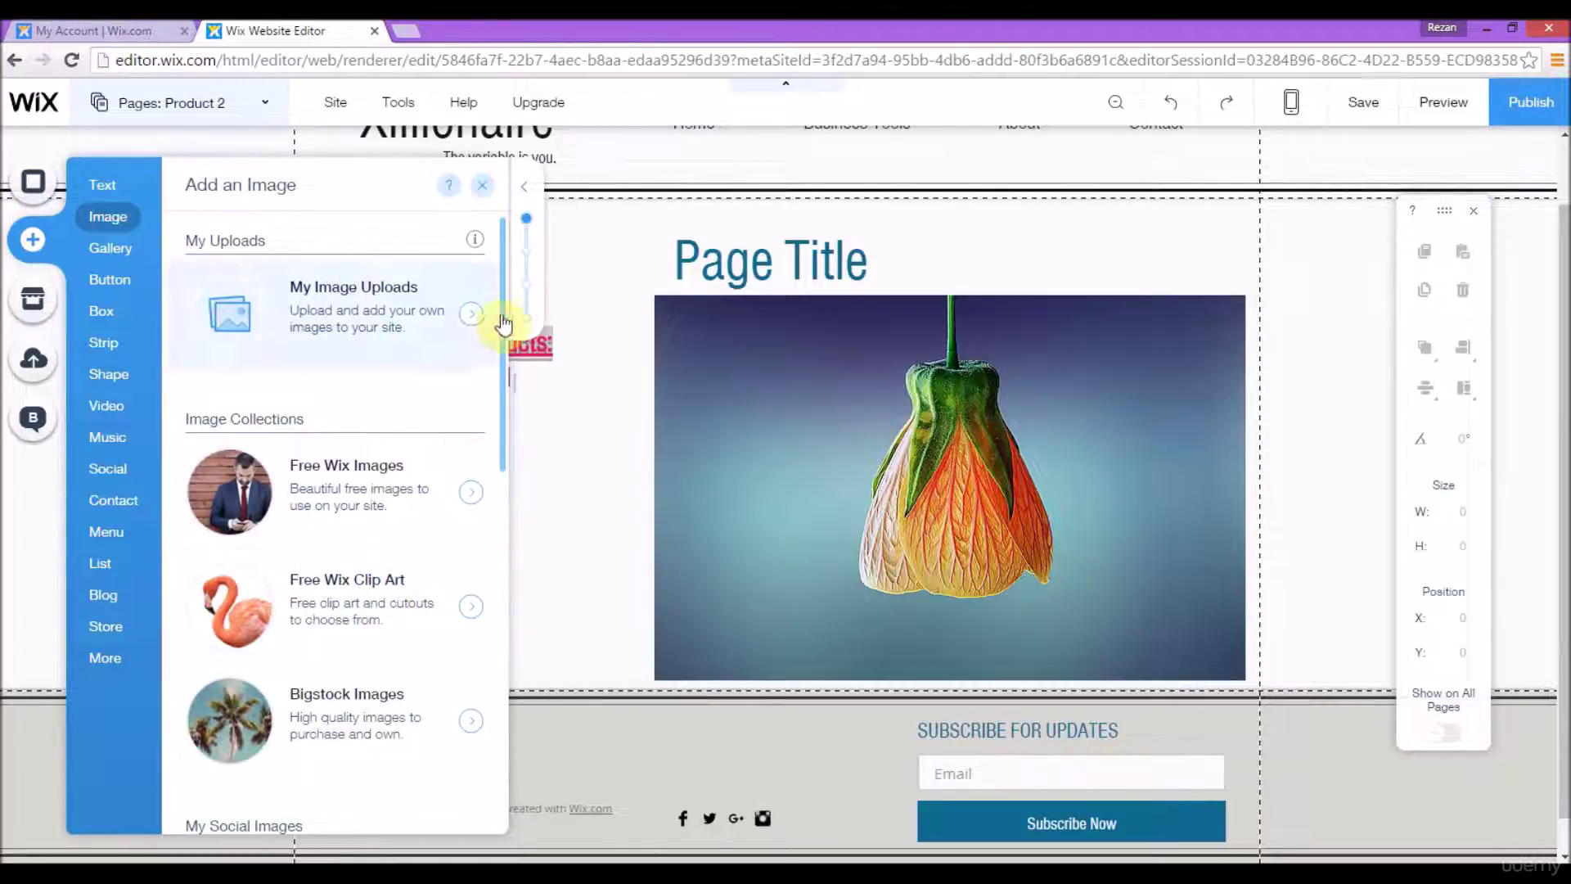
scroll(504, 383, down, 5)
scroll(502, 509, up, 3)
scroll(511, 383, up, 1)
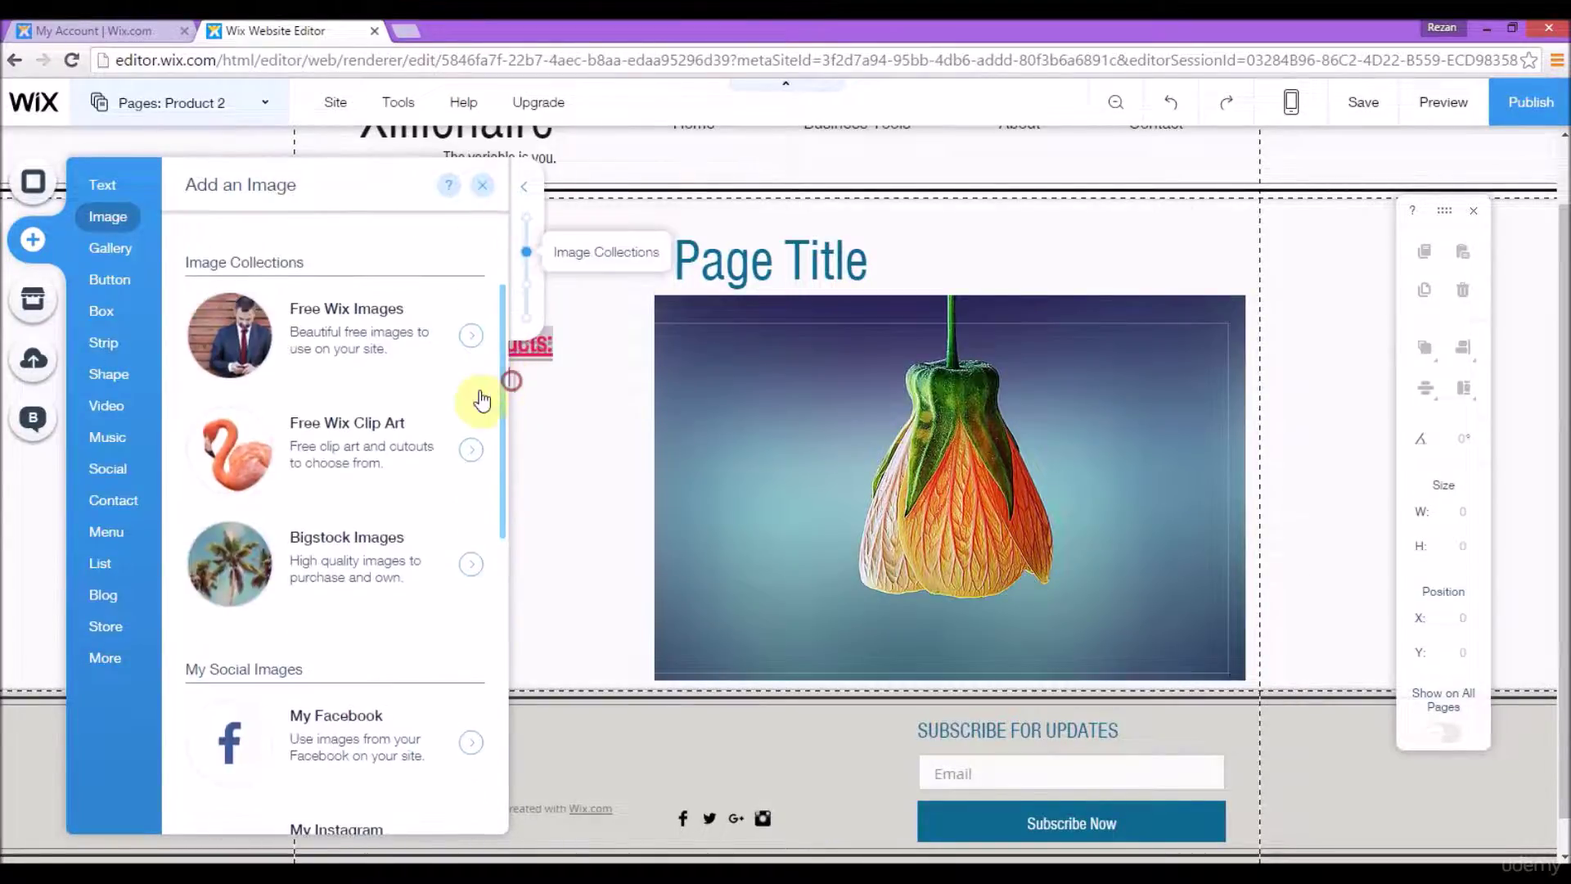
click(335, 327)
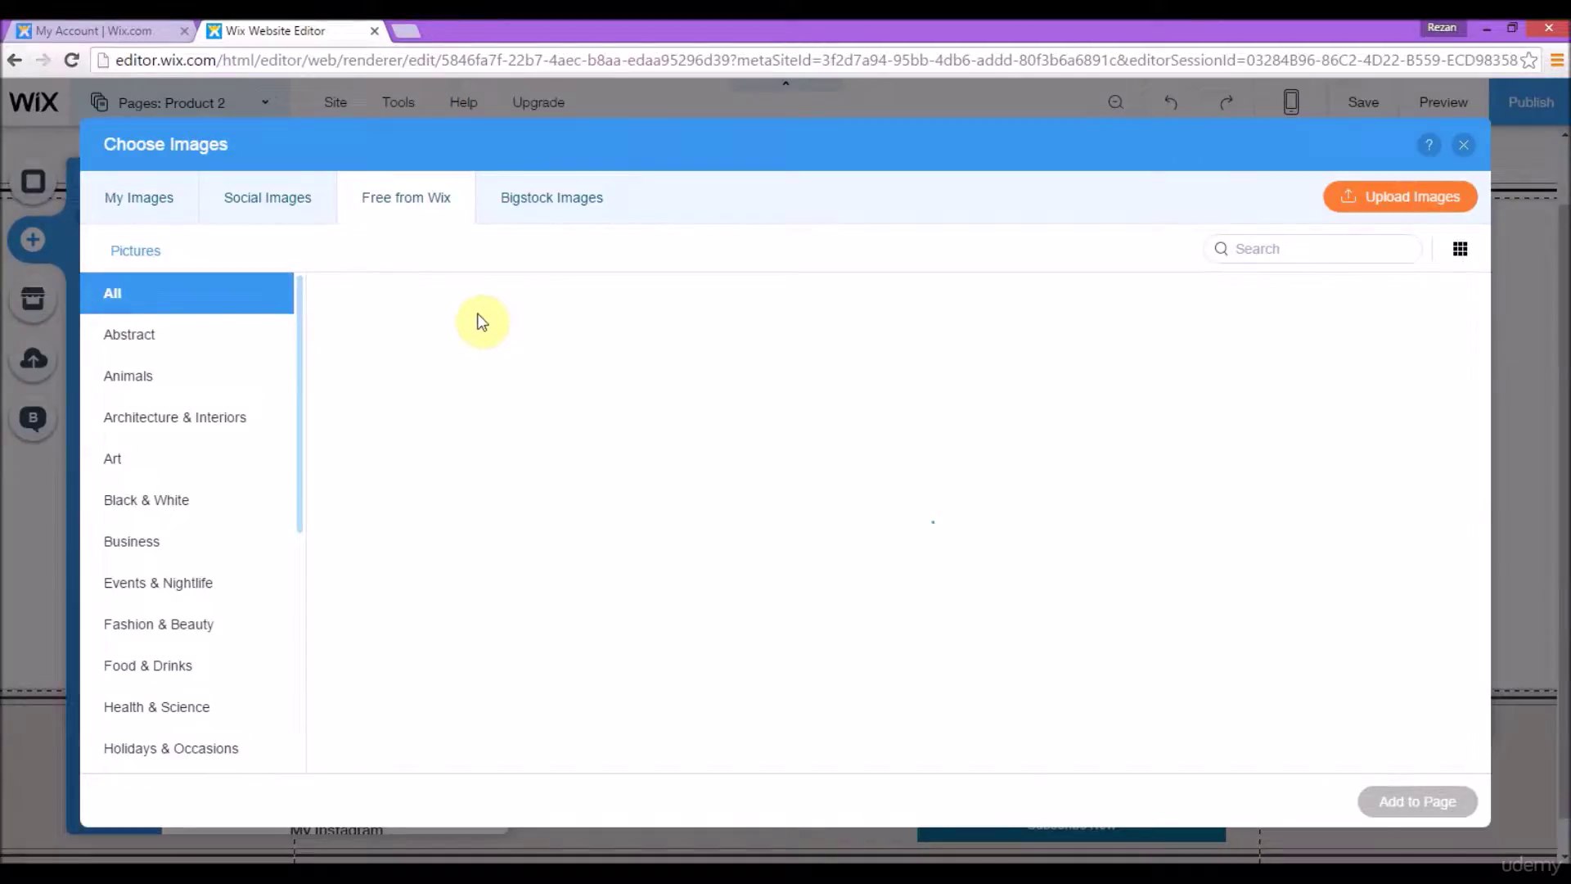
click(1337, 256)
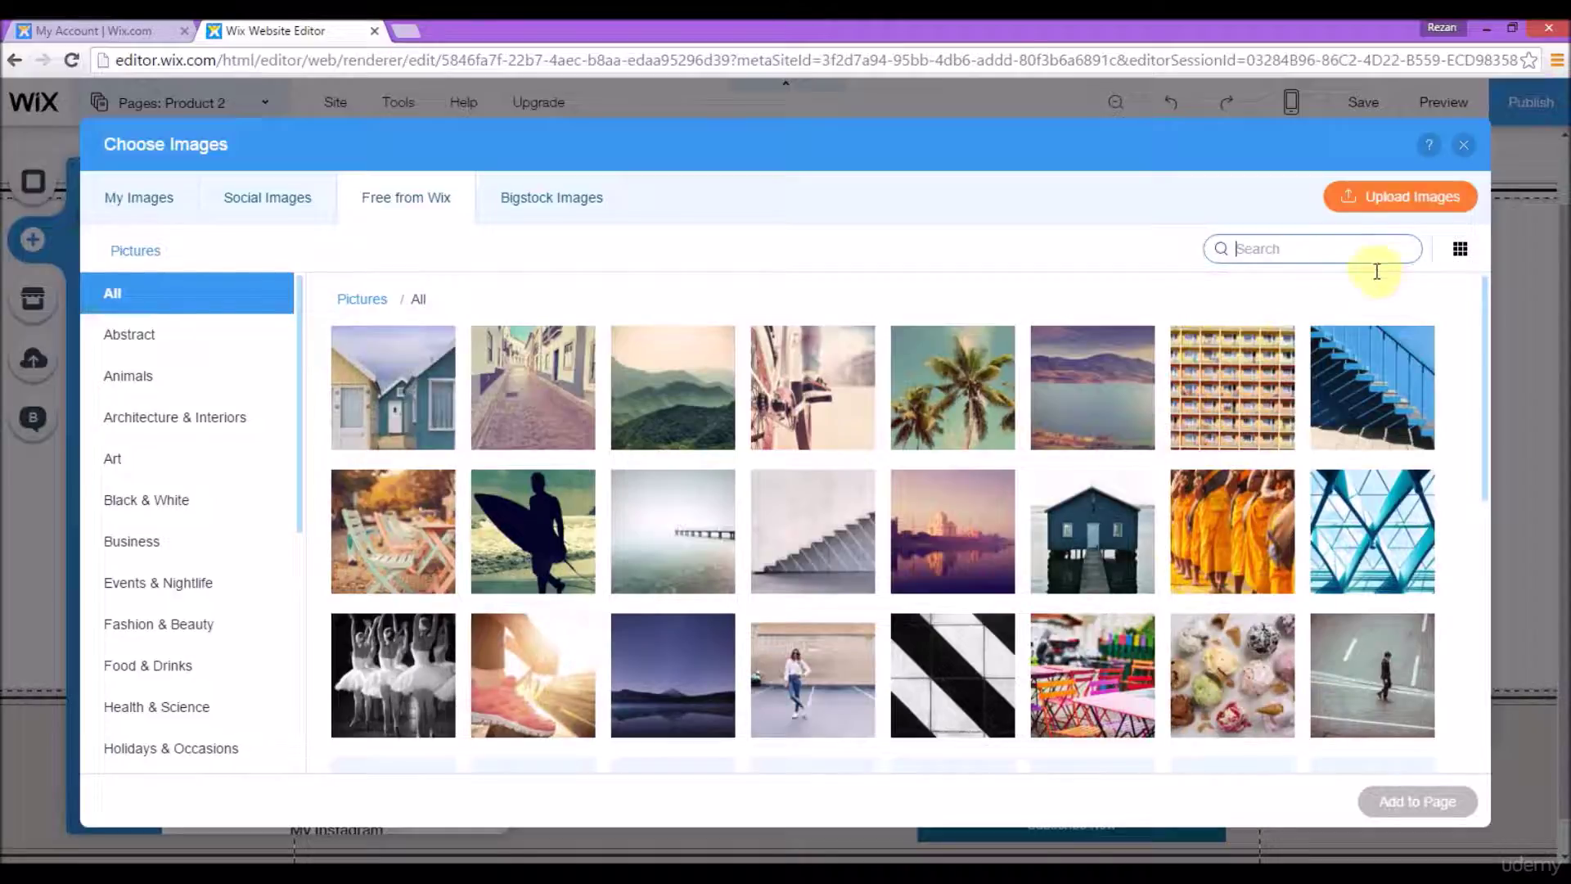
drag(1485, 350, 1485, 364)
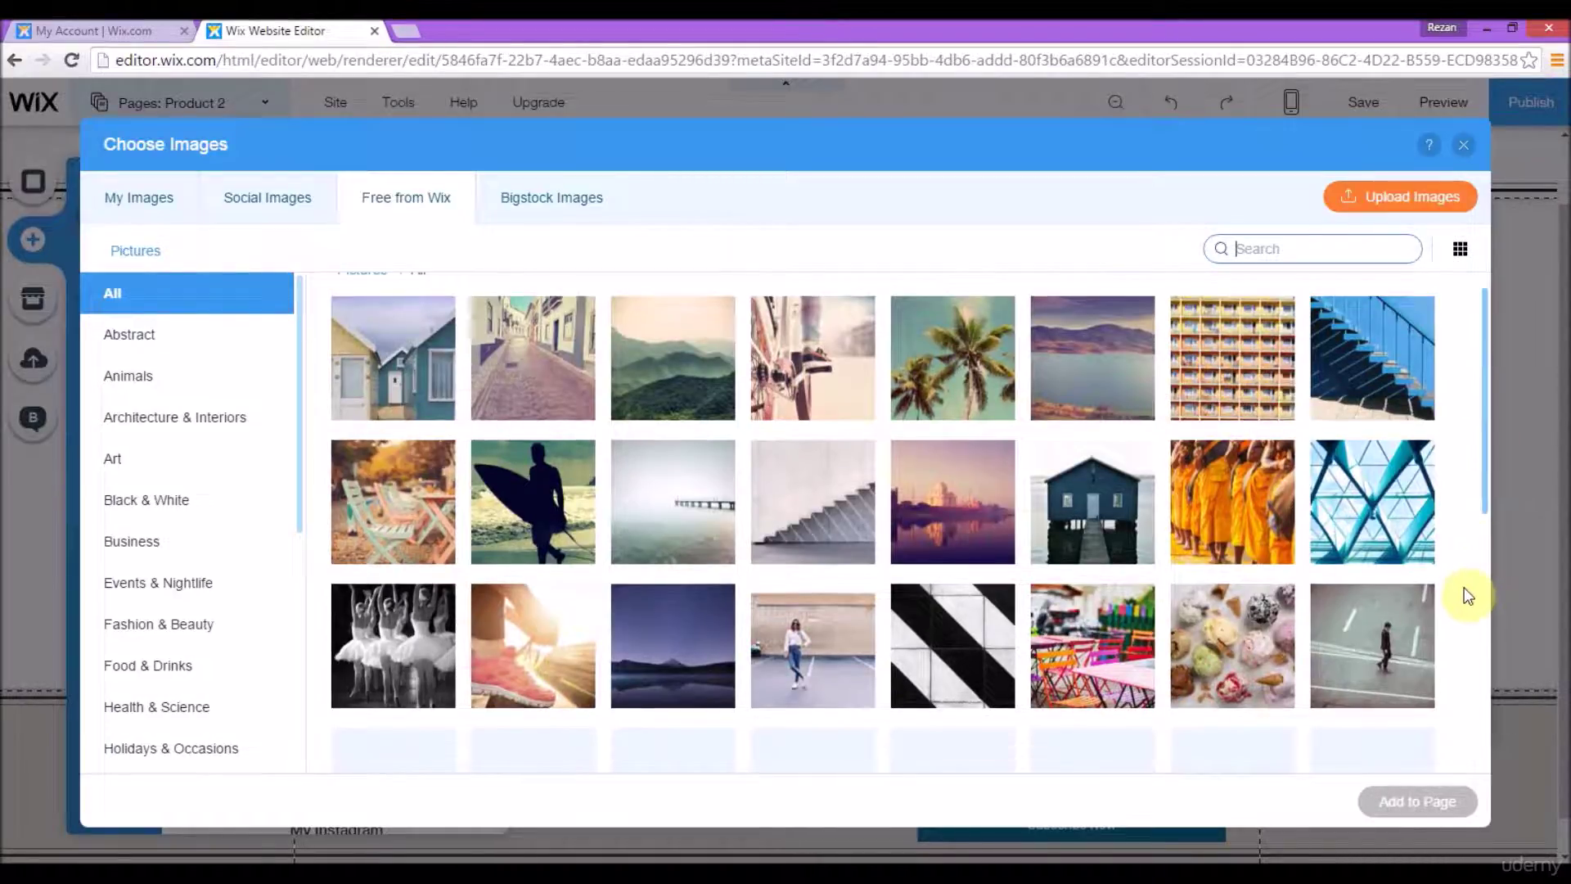
scroll(1469, 596, down, 5)
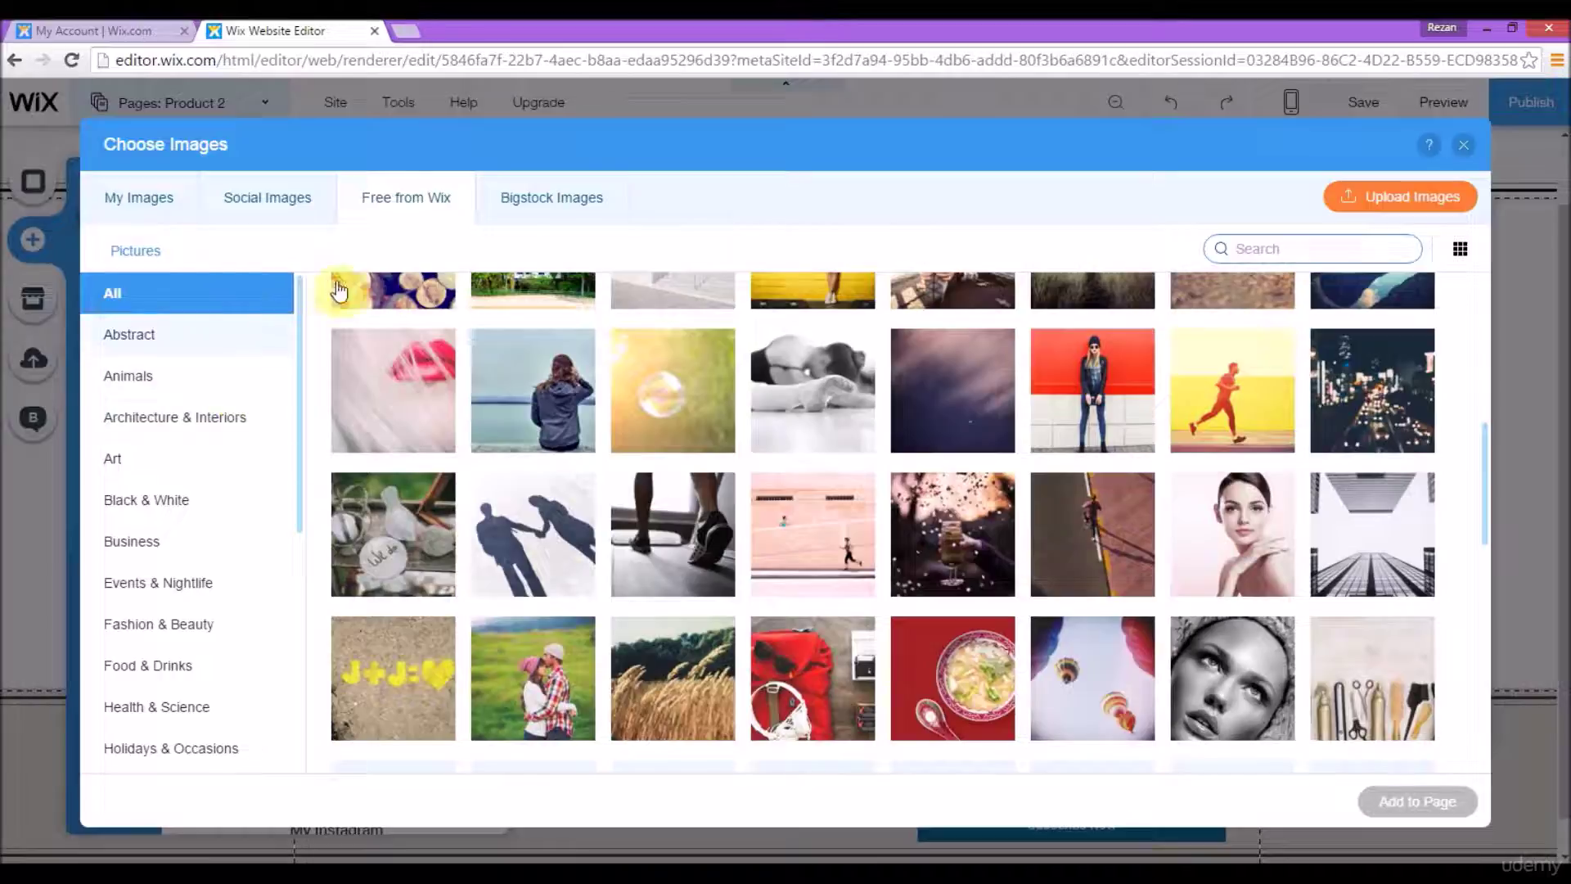
click(514, 219)
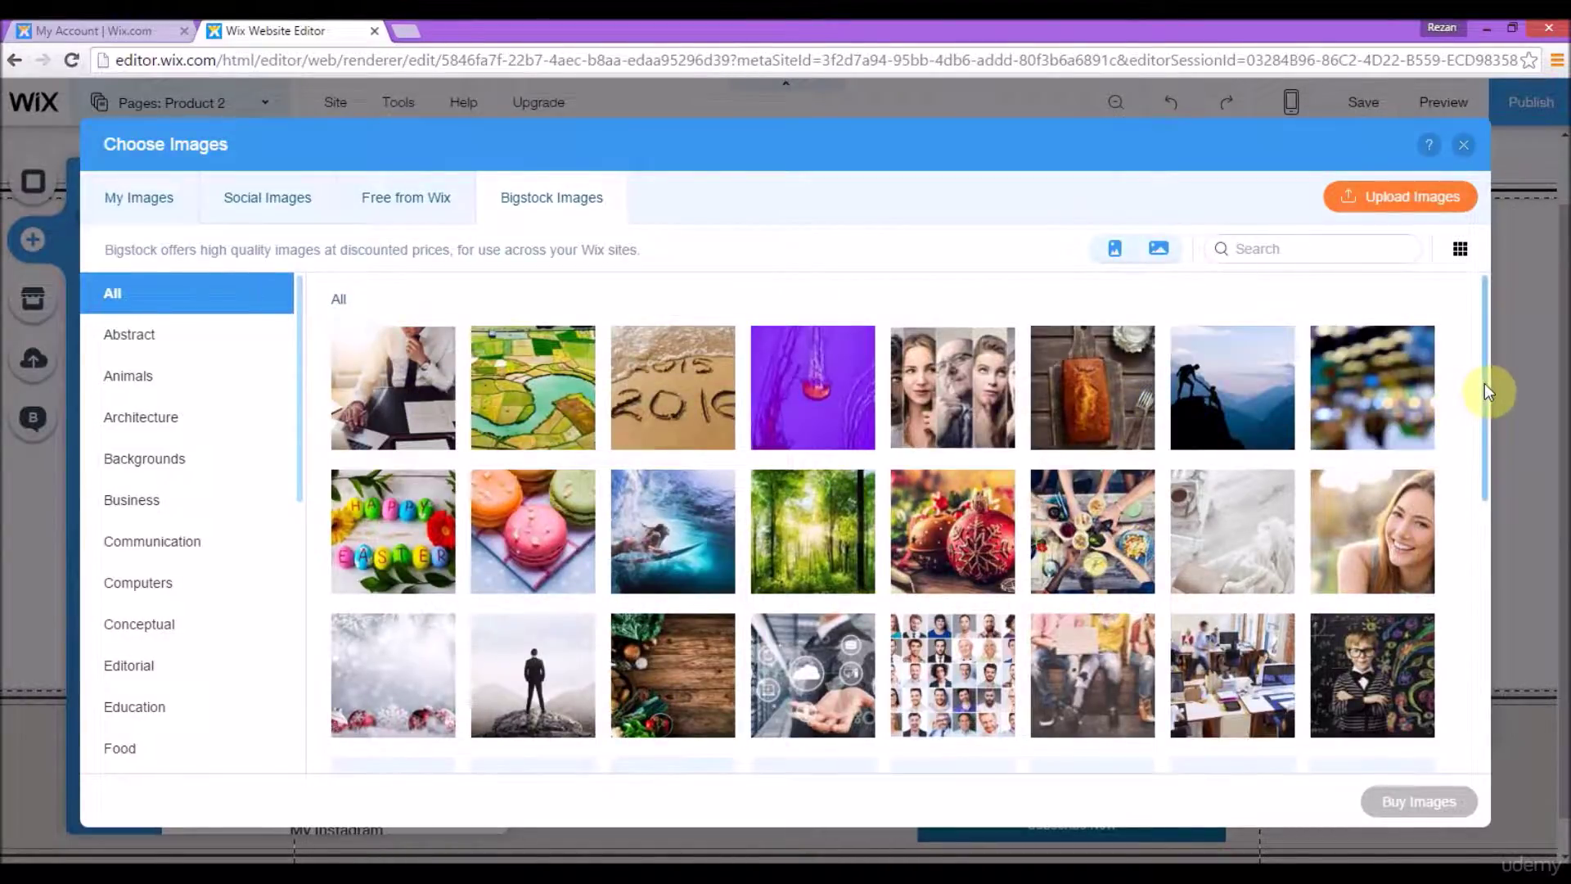
scroll(1483, 441, down, 1)
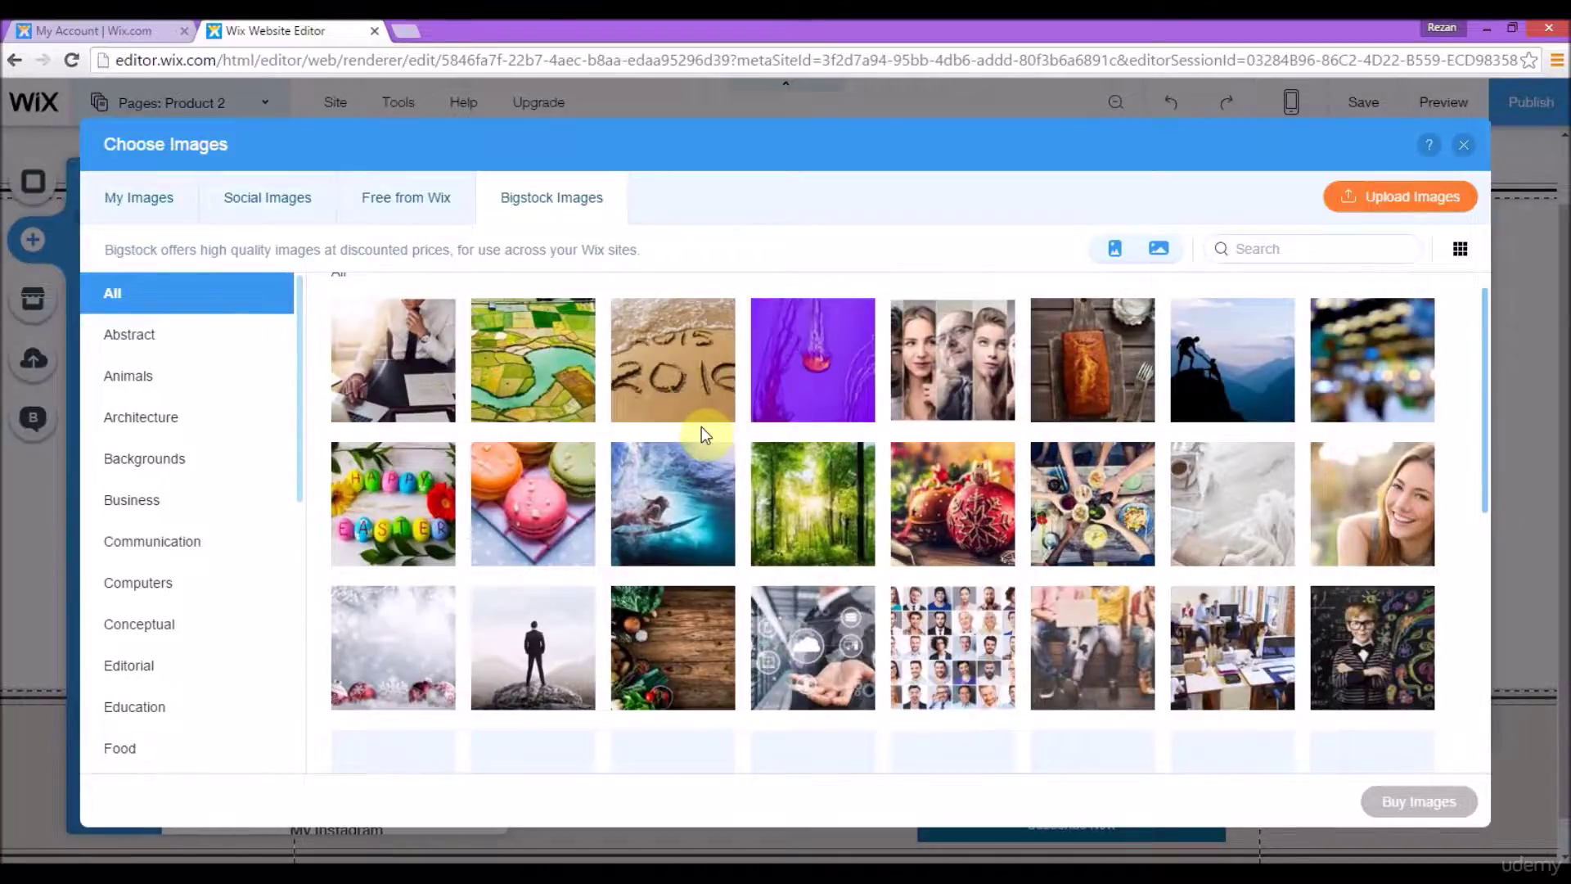
scroll(789, 428, down, 3)
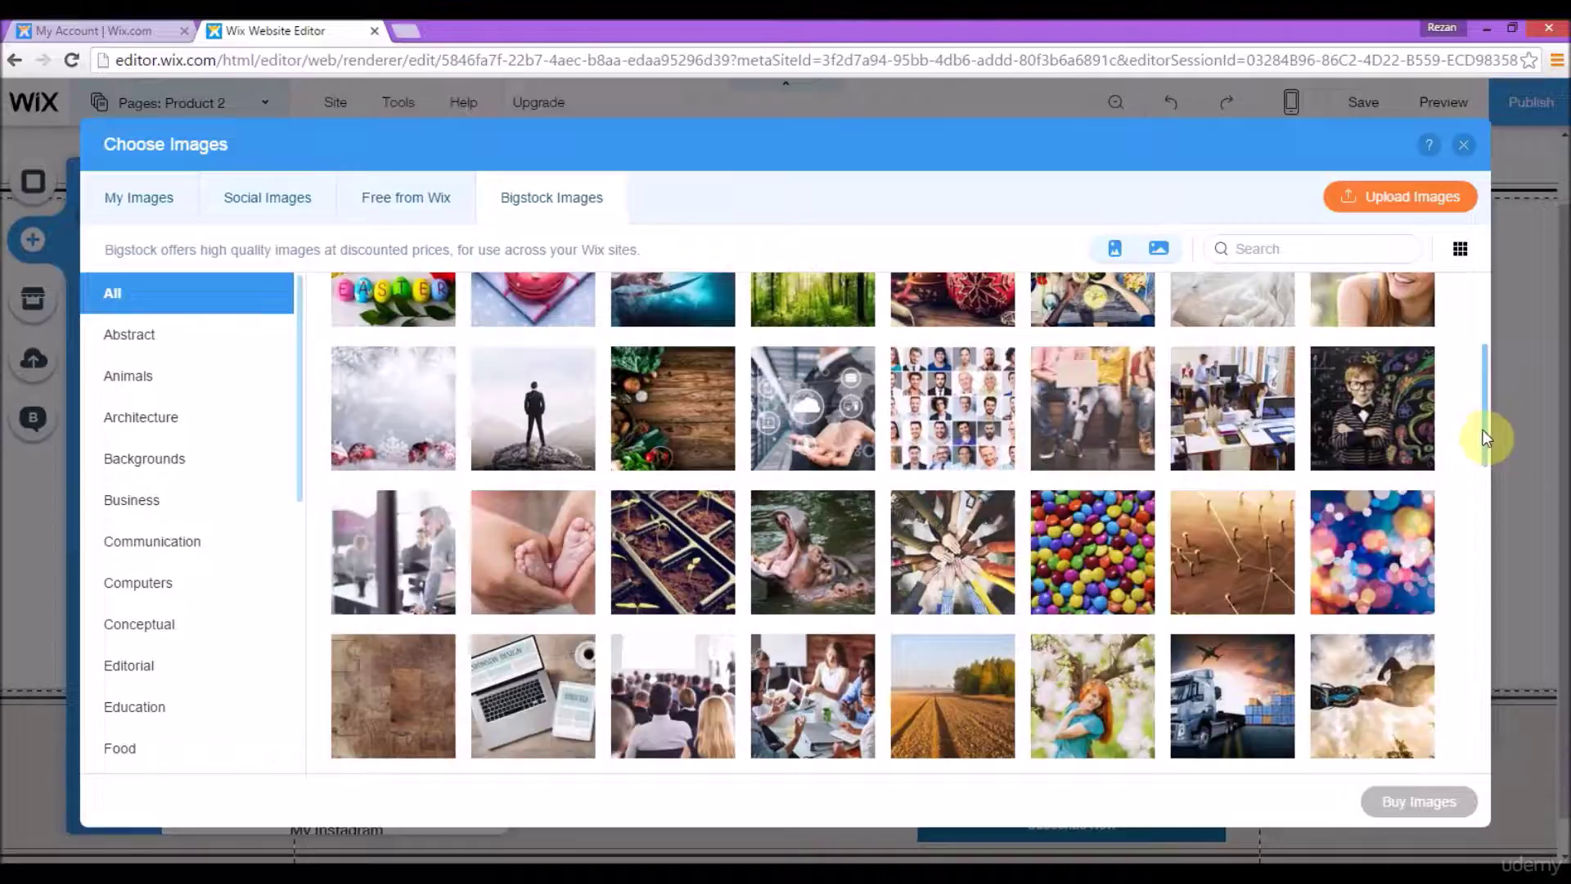
drag(1490, 438, 1497, 361)
- Add the free Wix picture of two shadows holding hands to the page
click(400, 205)
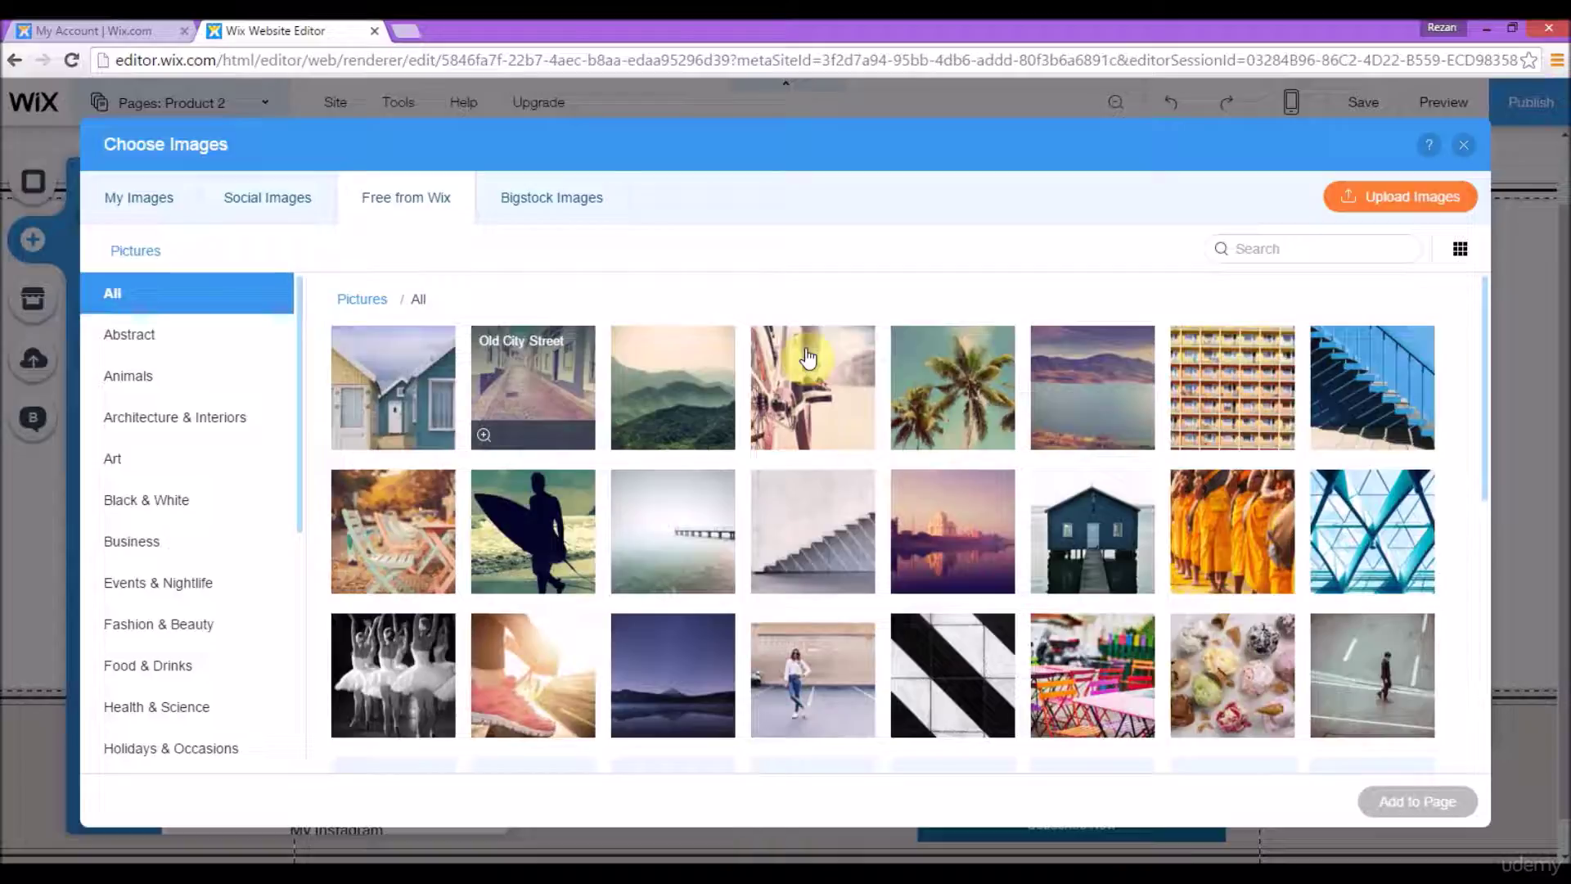
scroll(1470, 640, down, 7)
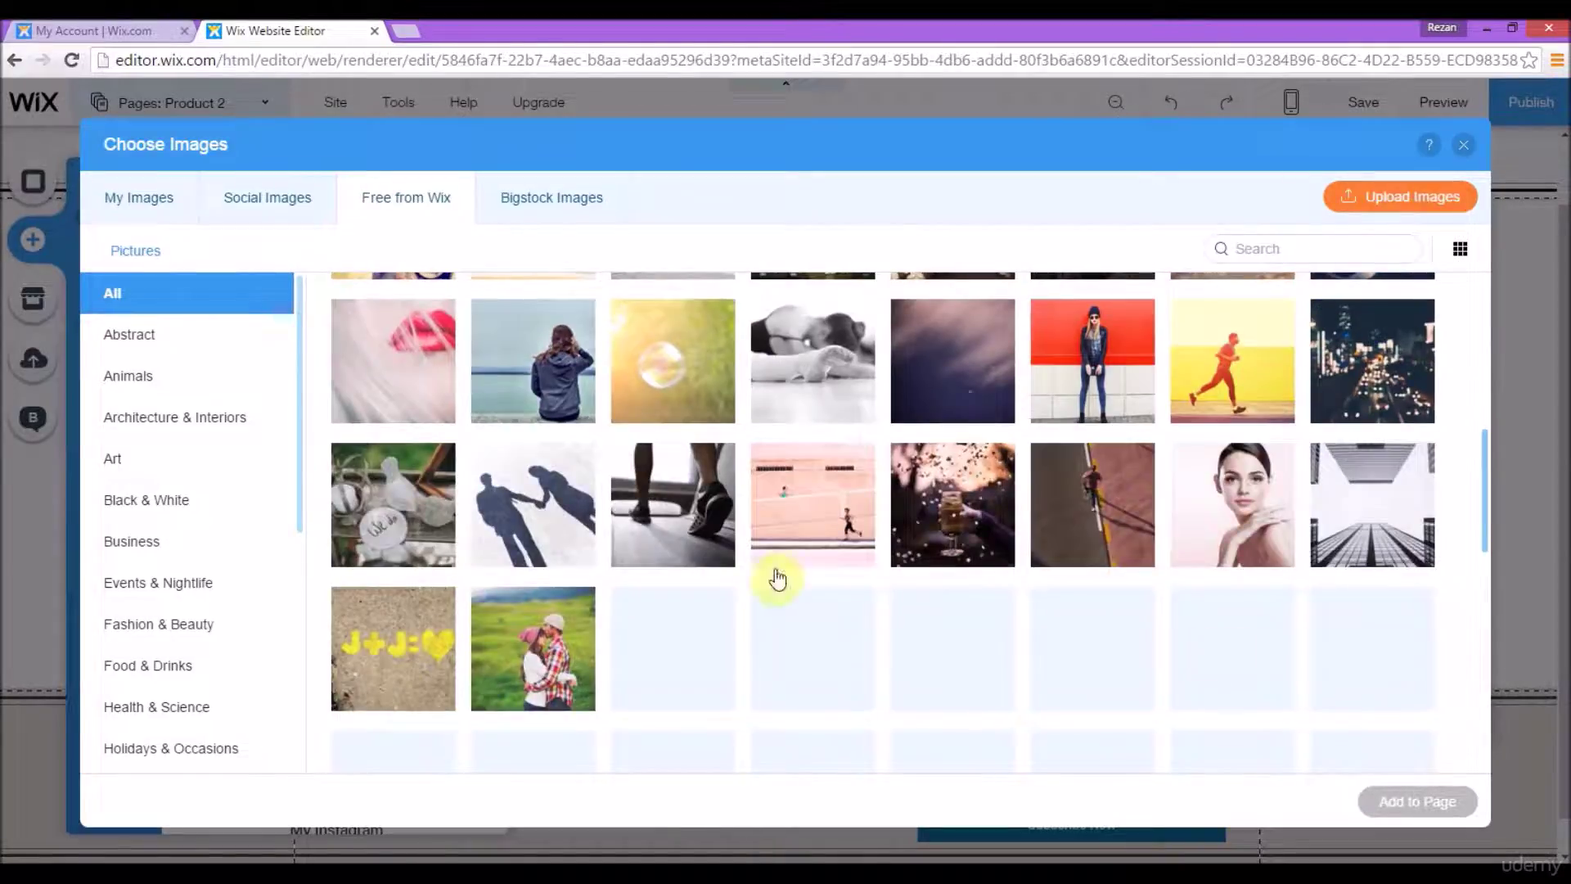
click(545, 541)
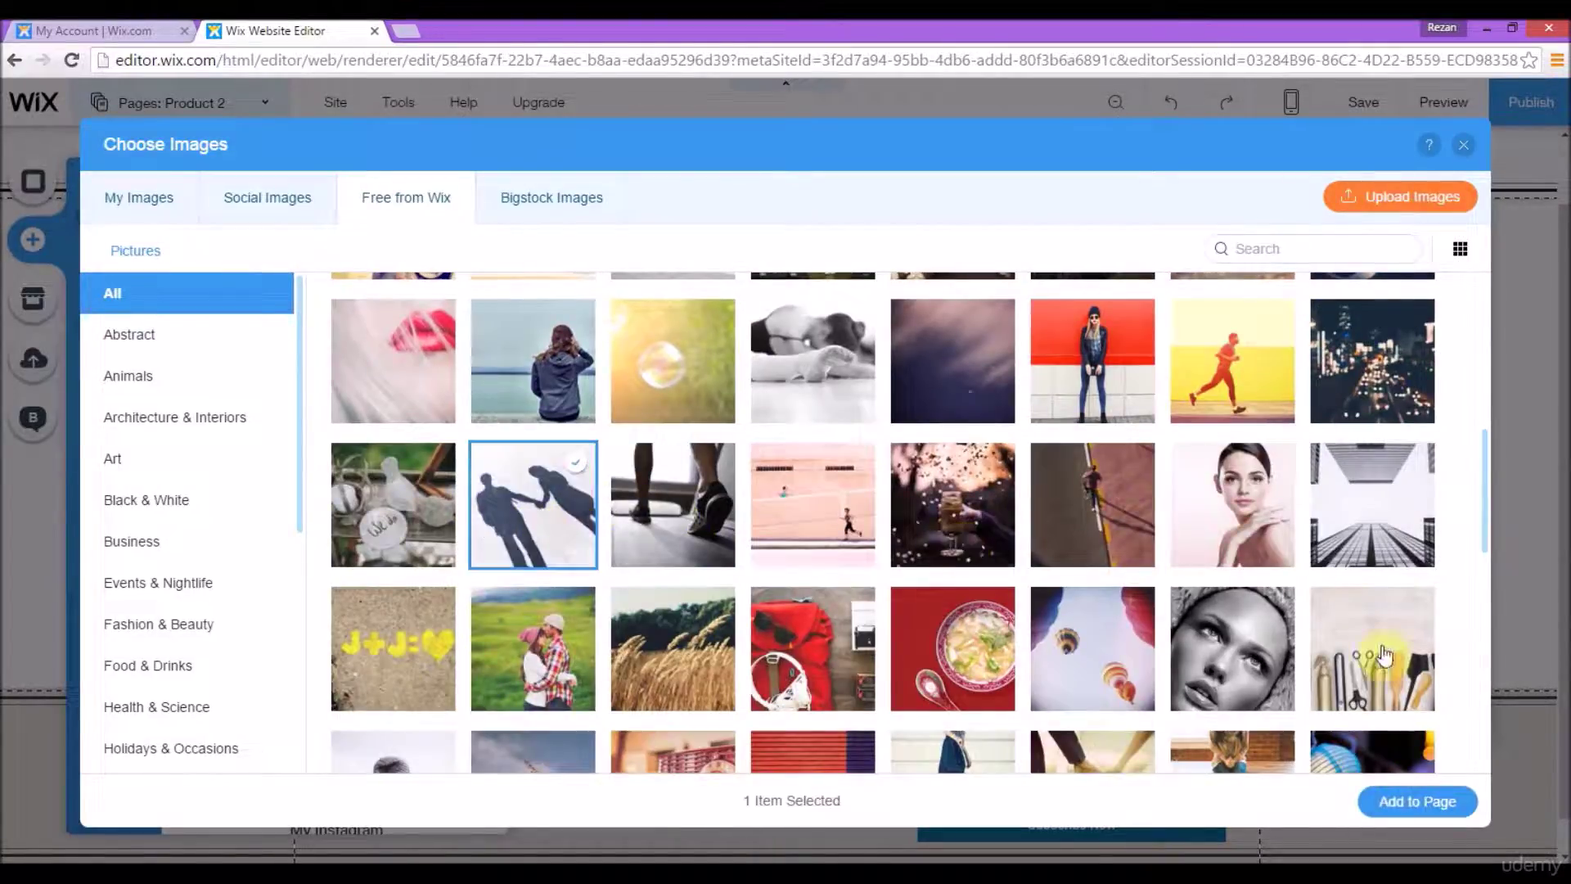
click(1465, 801)
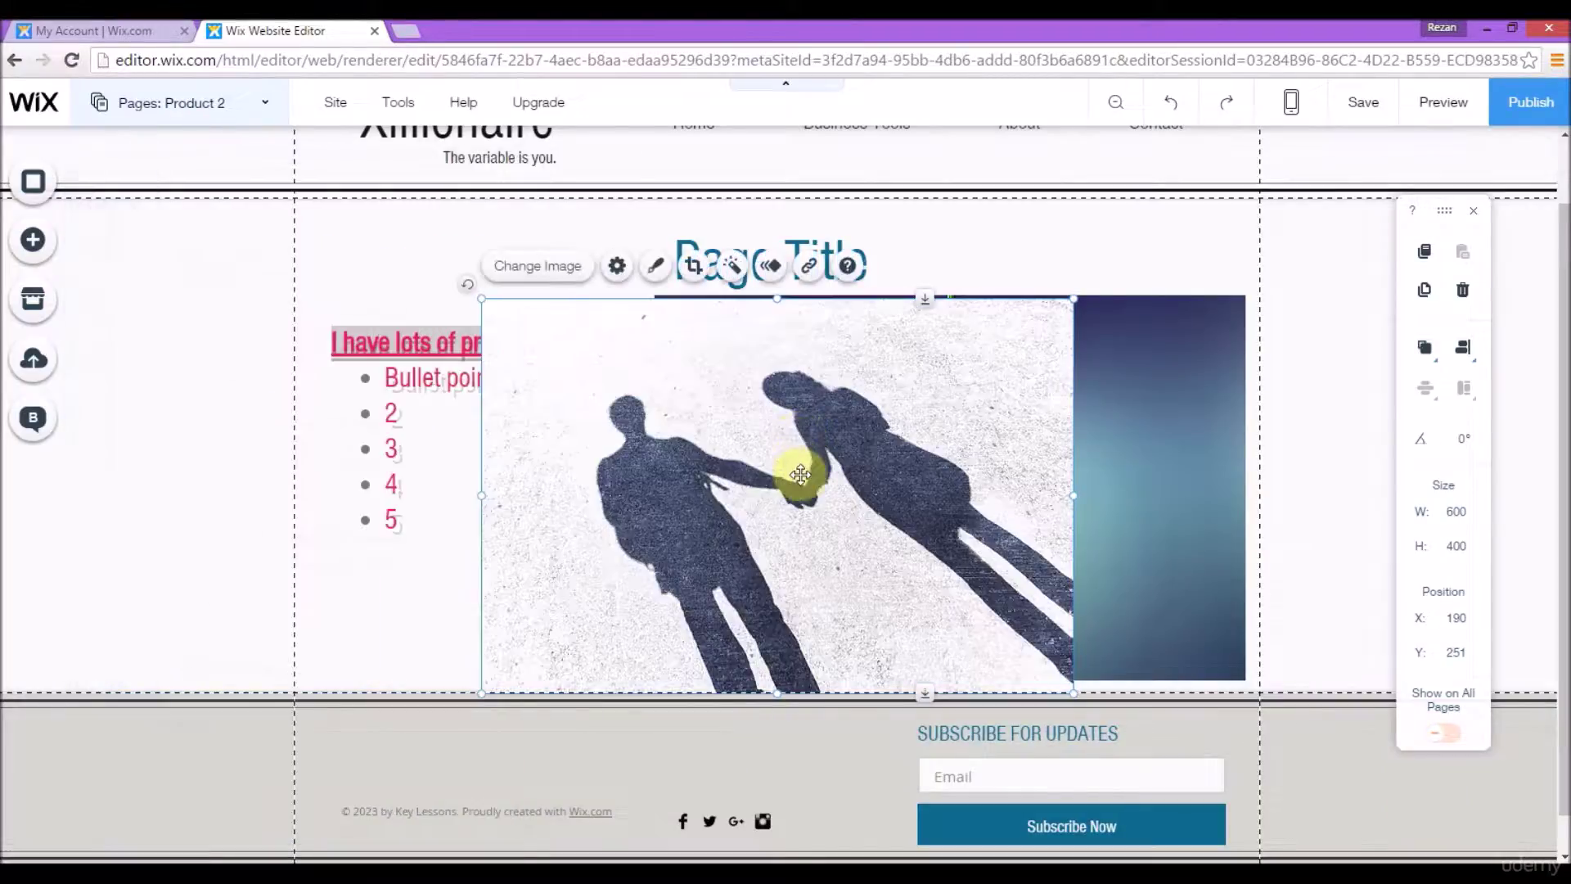
- Move the shadow picture below the flower image to X 365, Y 773, aligned with the flower image
drag(827, 661, 880, 407)
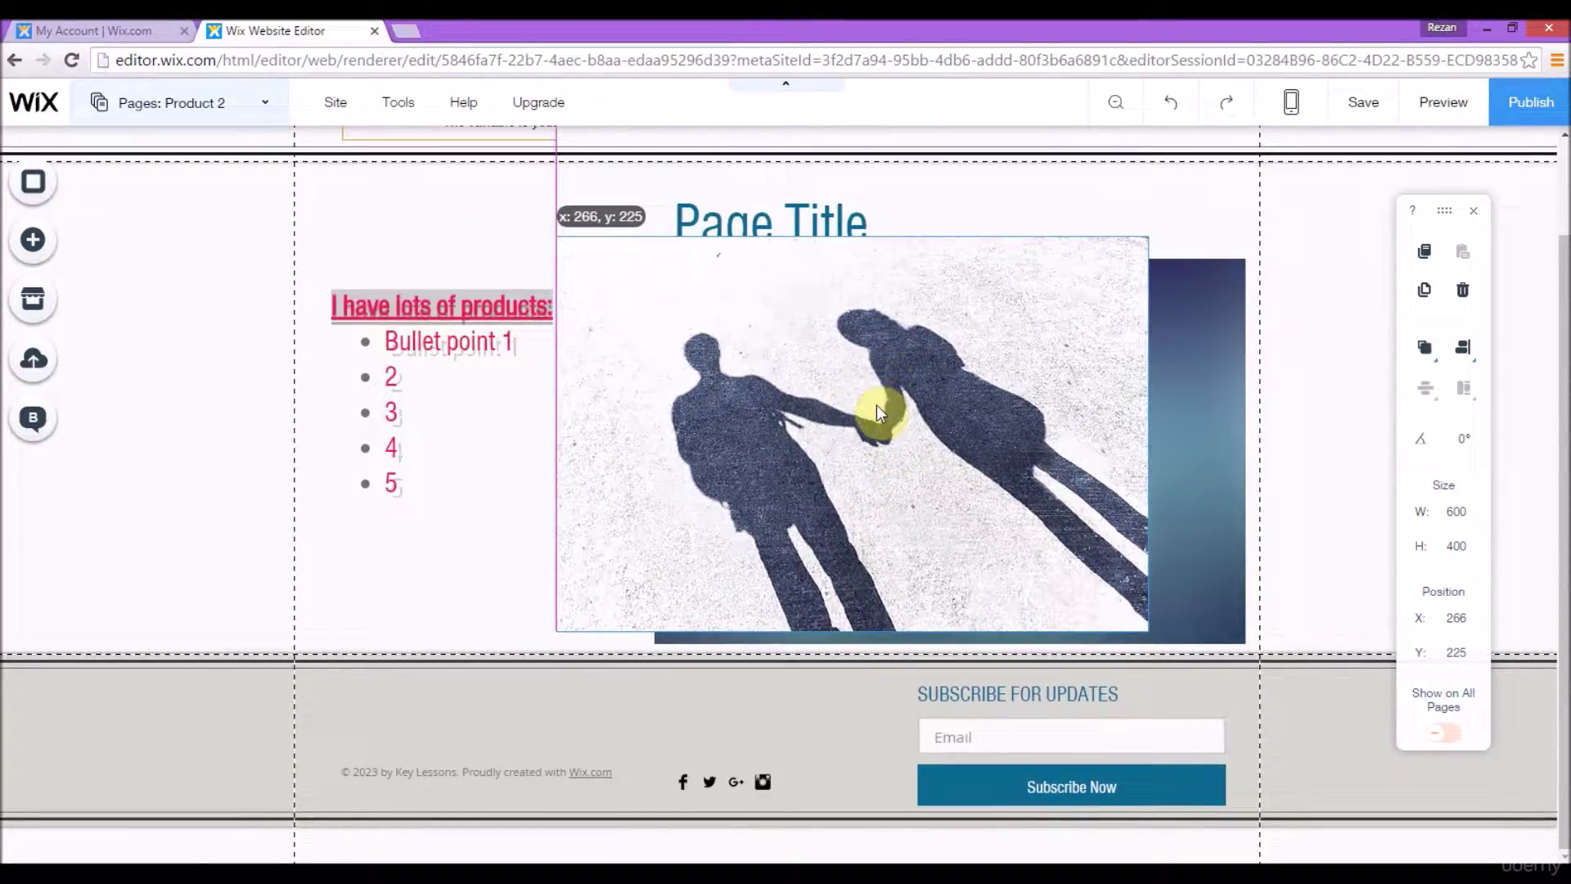
drag(733, 413, 923, 509)
drag(1561, 704, 1318, 786)
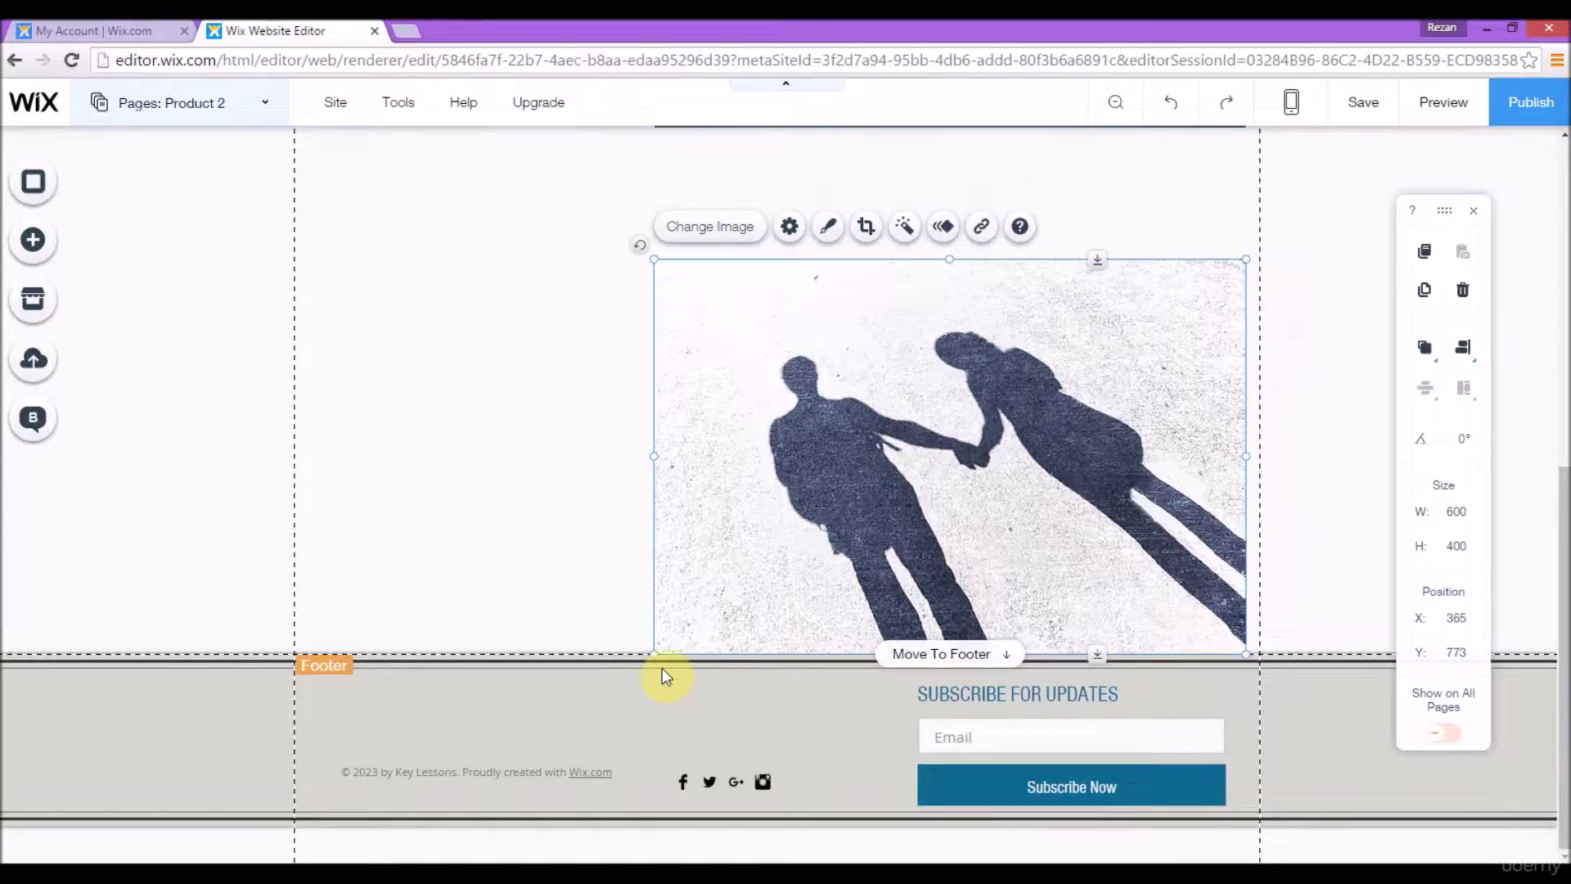
- Change the footer design to the plain light themed footer with a dark line along its lower edge
click(587, 660)
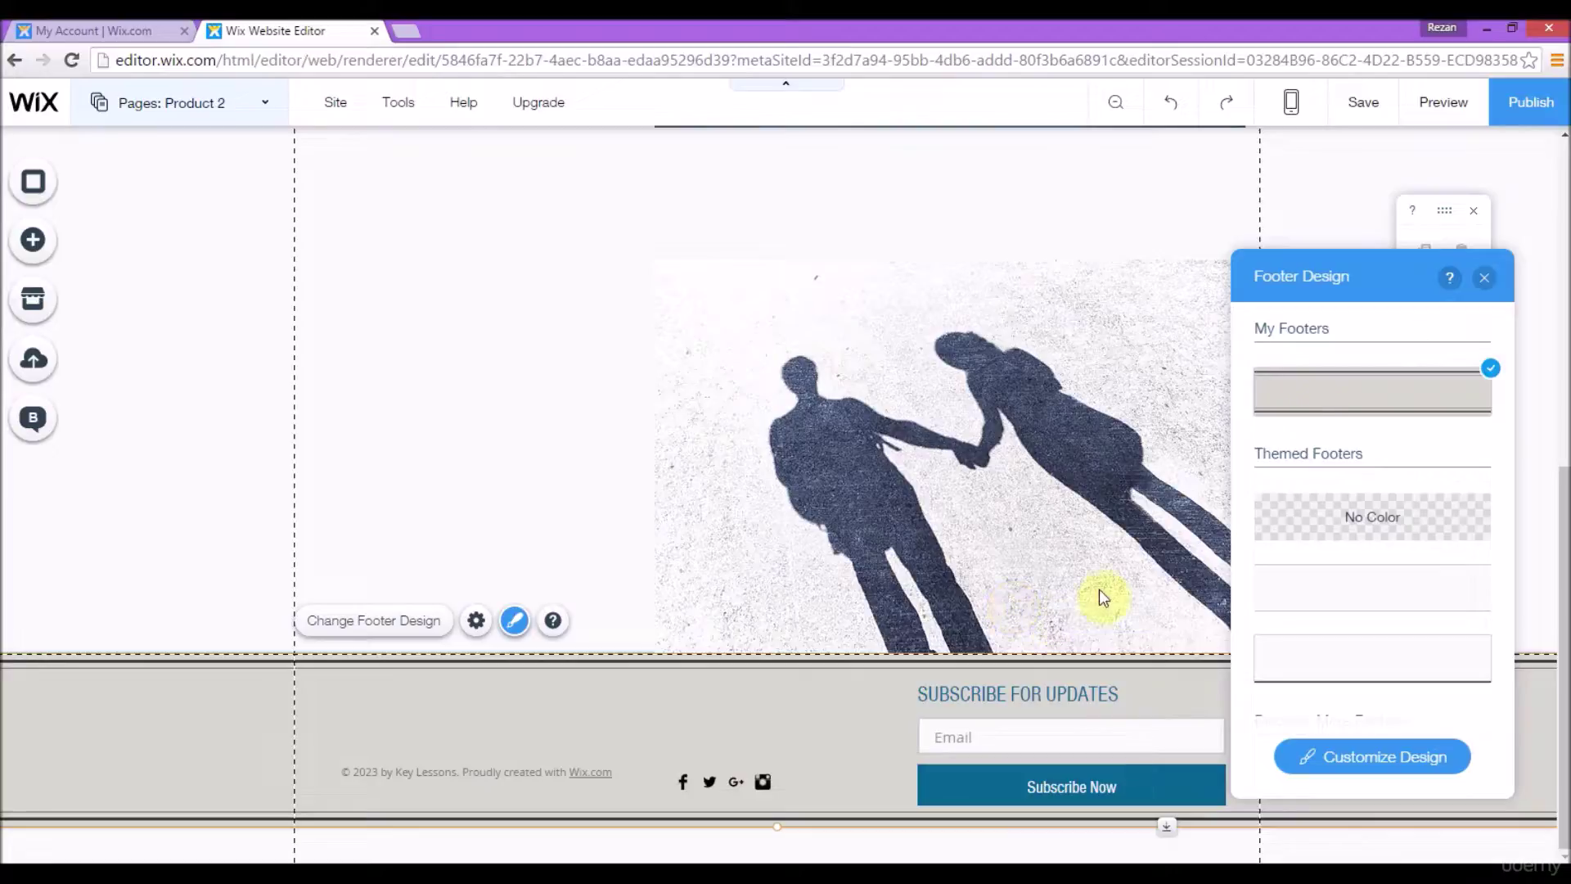
click(1482, 278)
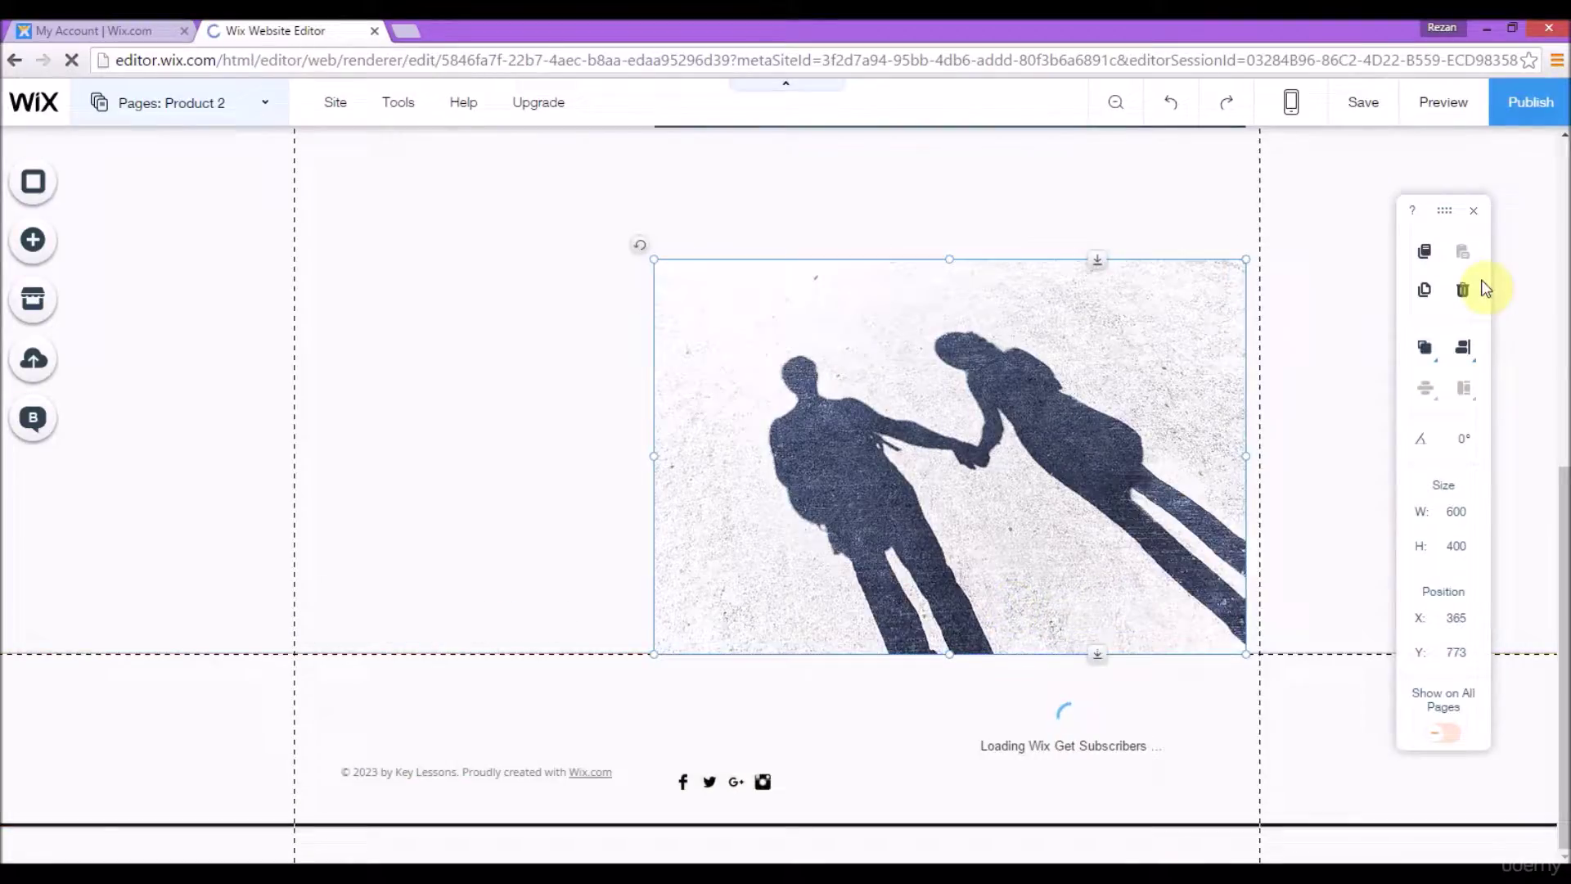
- Reduce the shadow picture's height to 390 and move it to X 380, Y 785, just above the footer
drag(1111, 712, 847, 653)
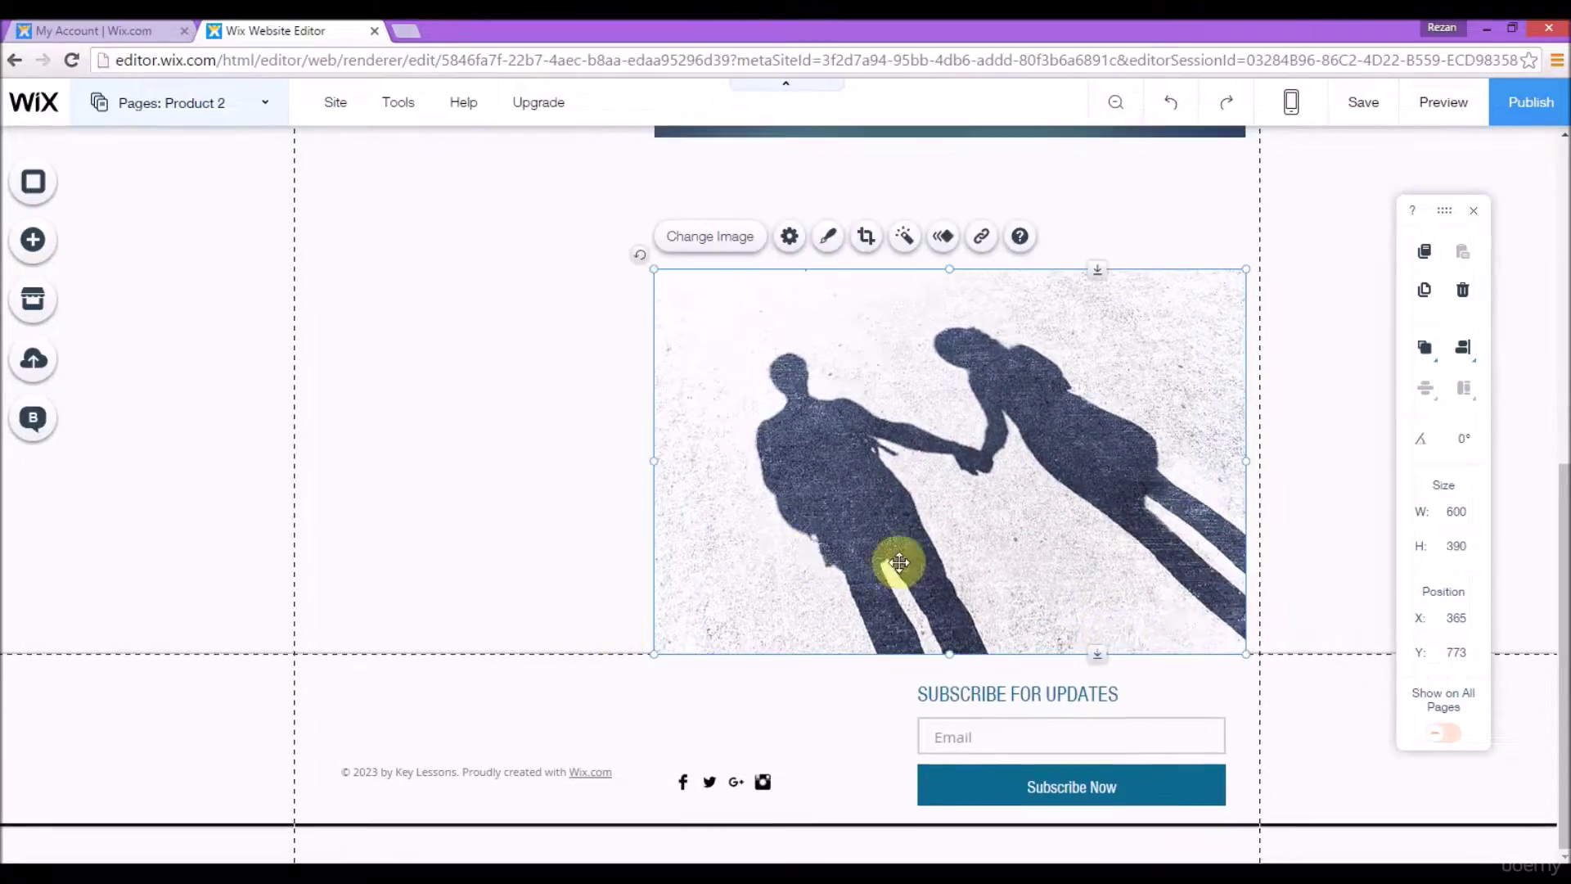
click(265, 662)
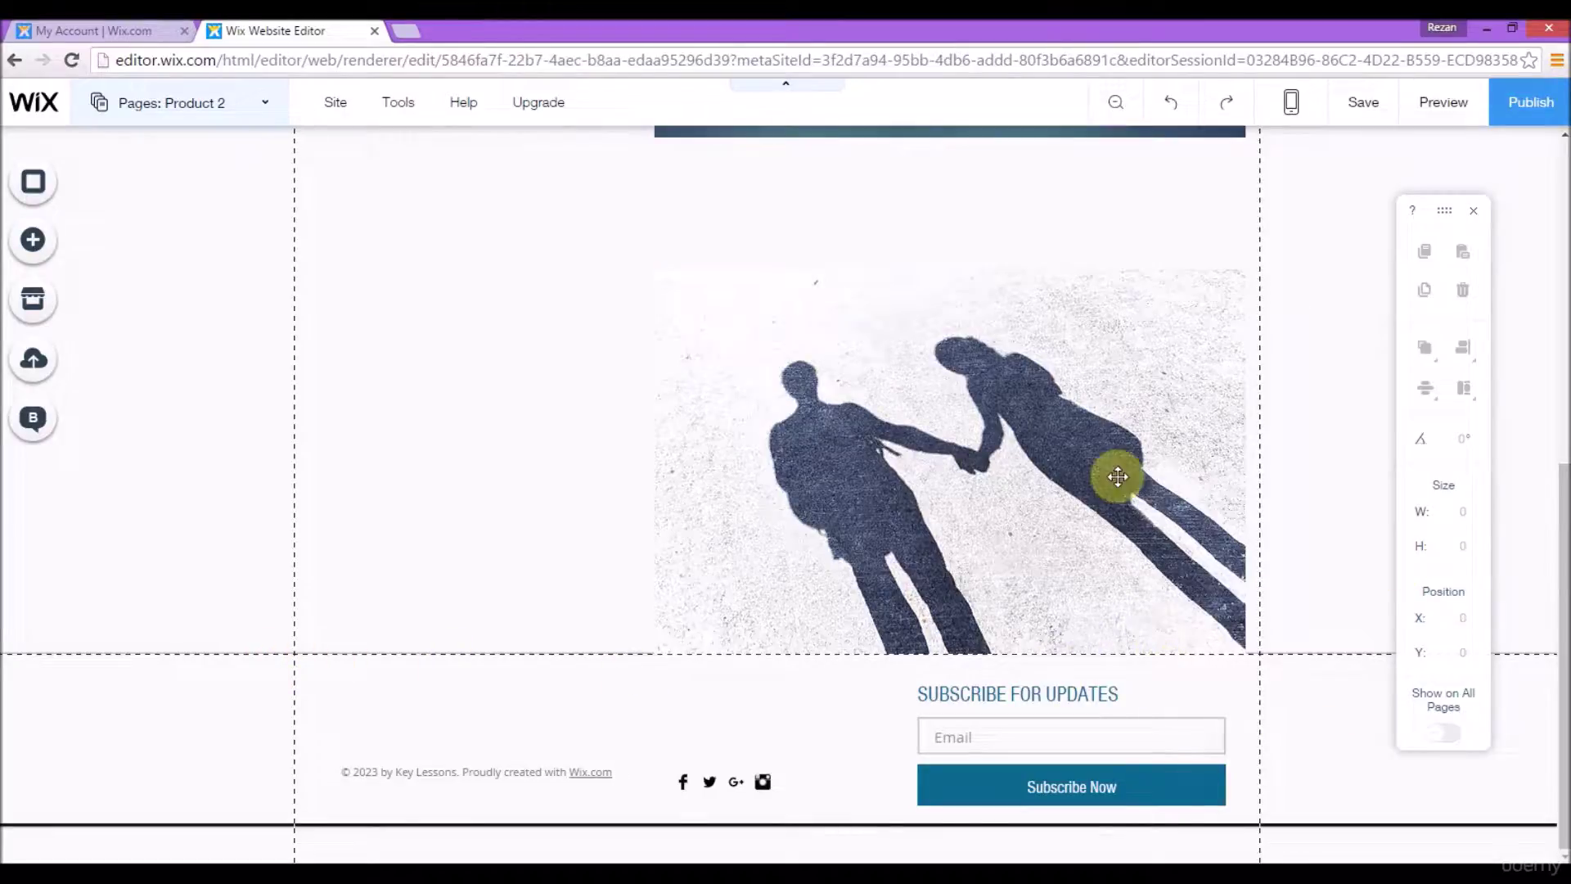
drag(1043, 484, 1036, 432)
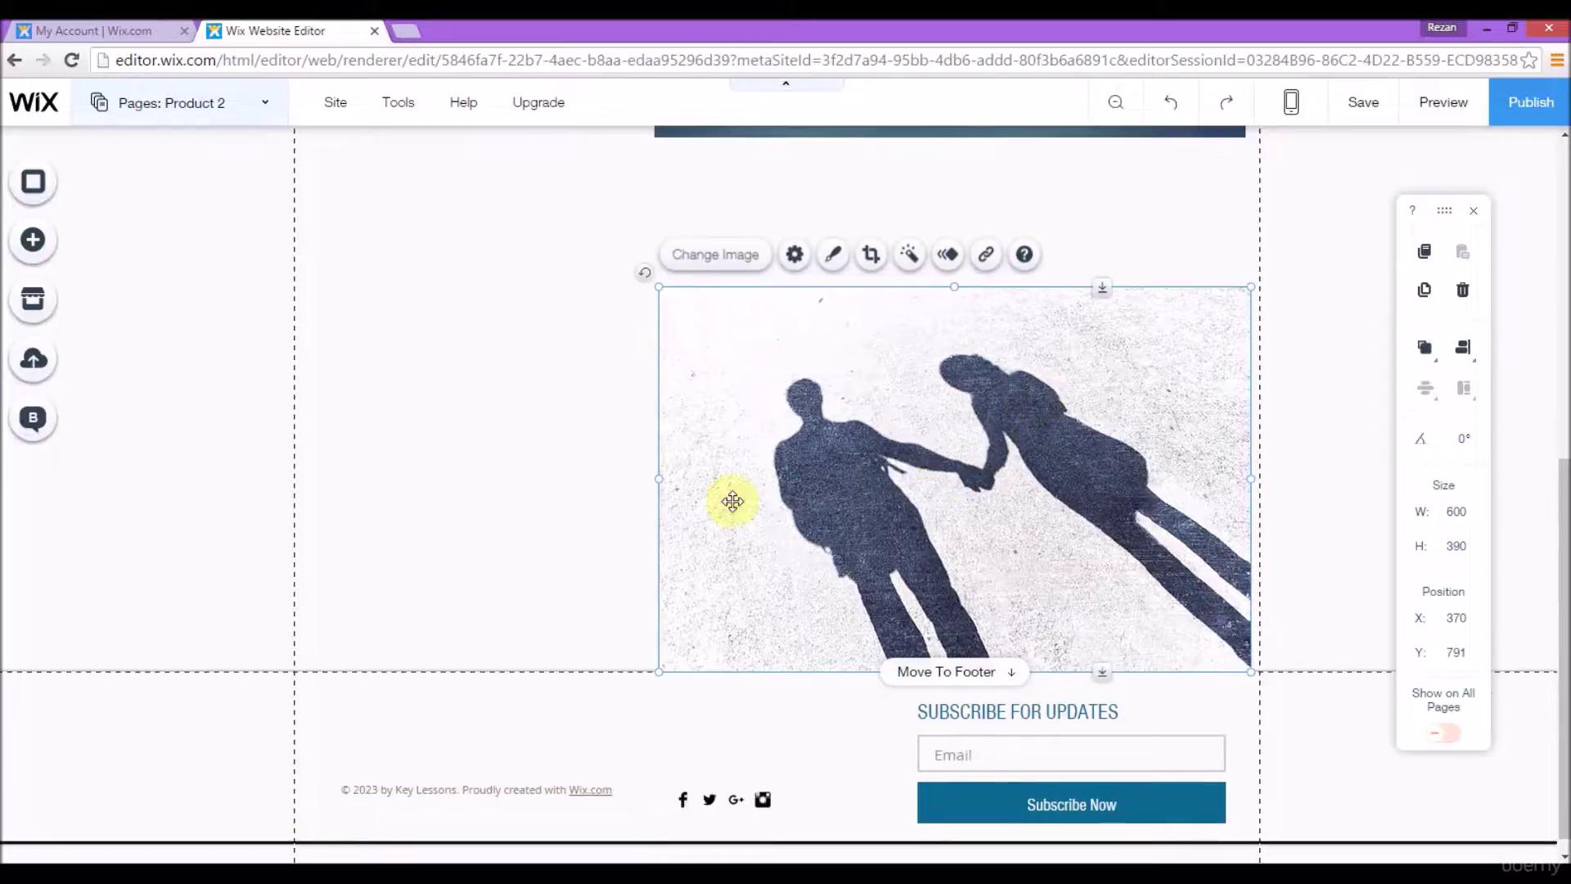
drag(979, 484, 988, 490)
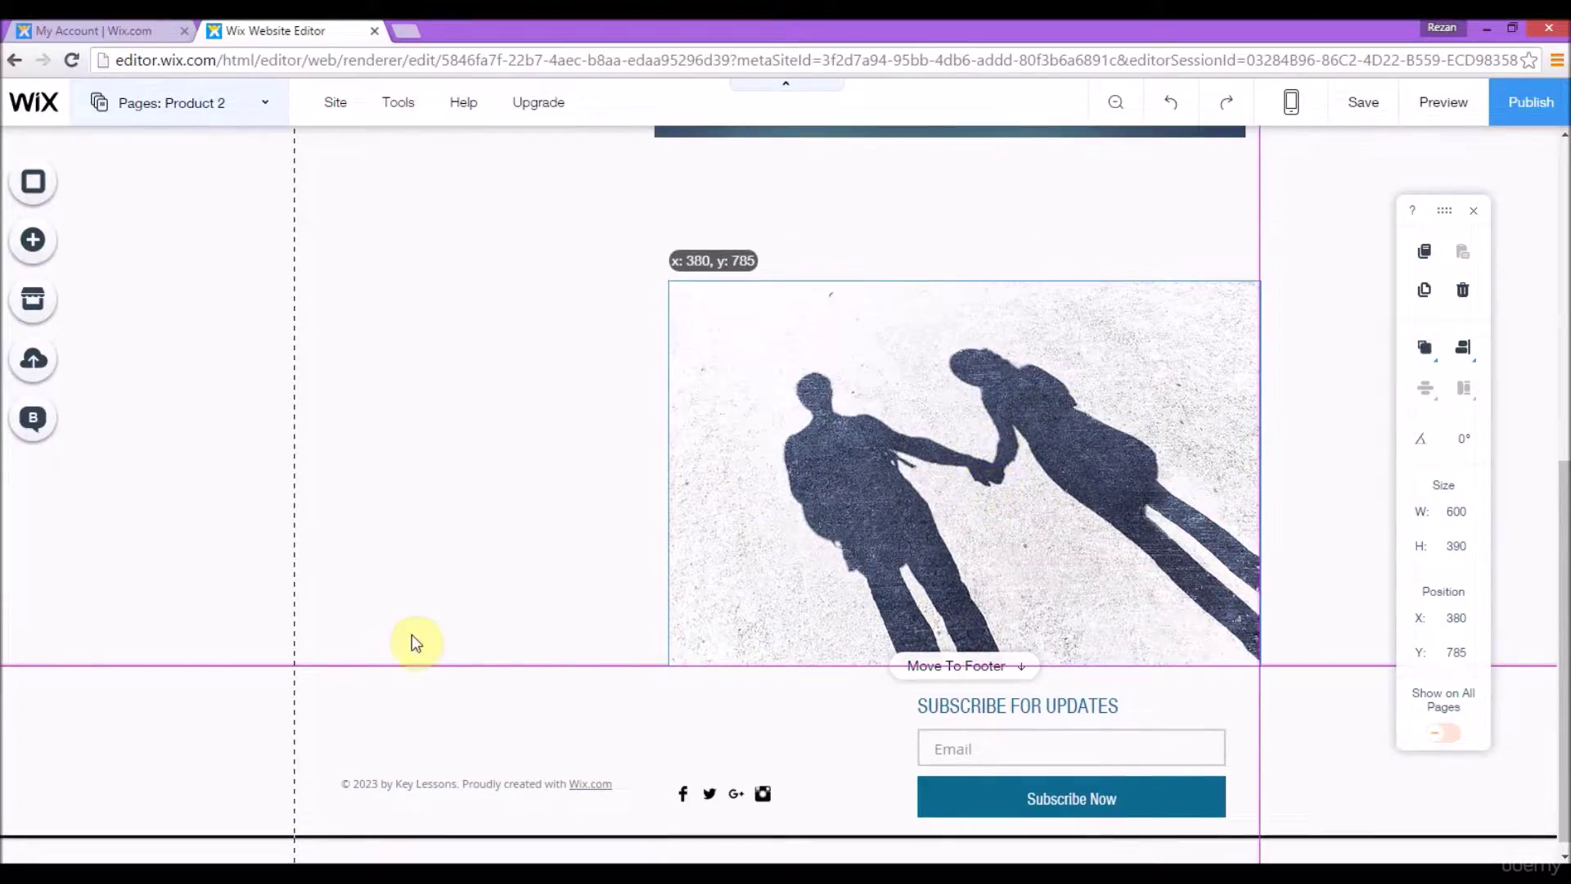
drag(410, 643, 410, 642)
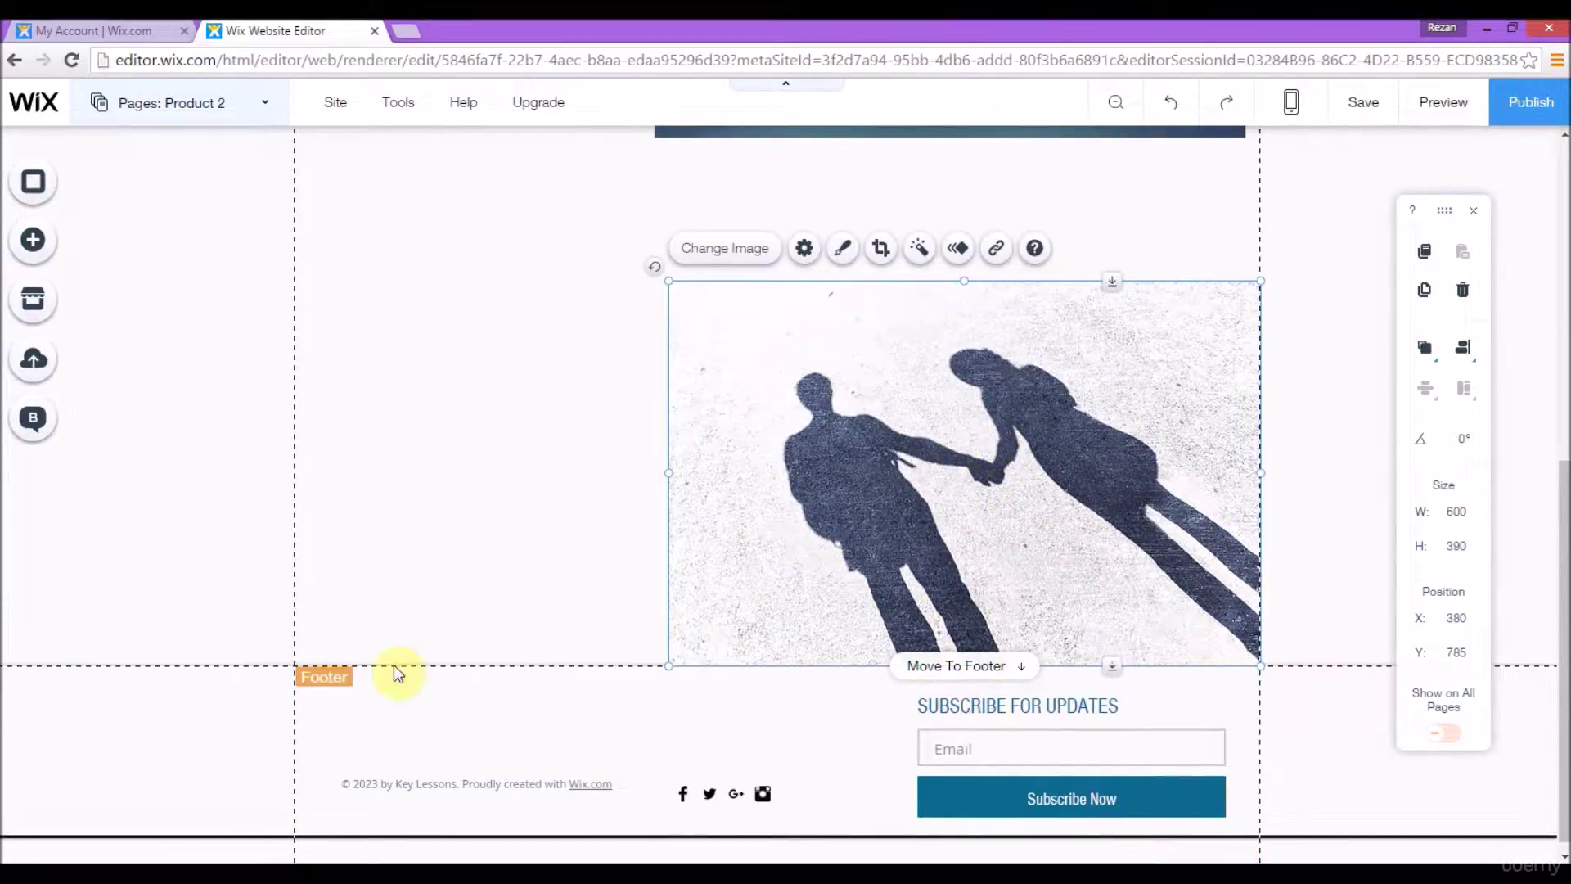
- Add a thin themed line shape to the page and place it well below the shadow picture at X 348, Y 1451
click(64, 254)
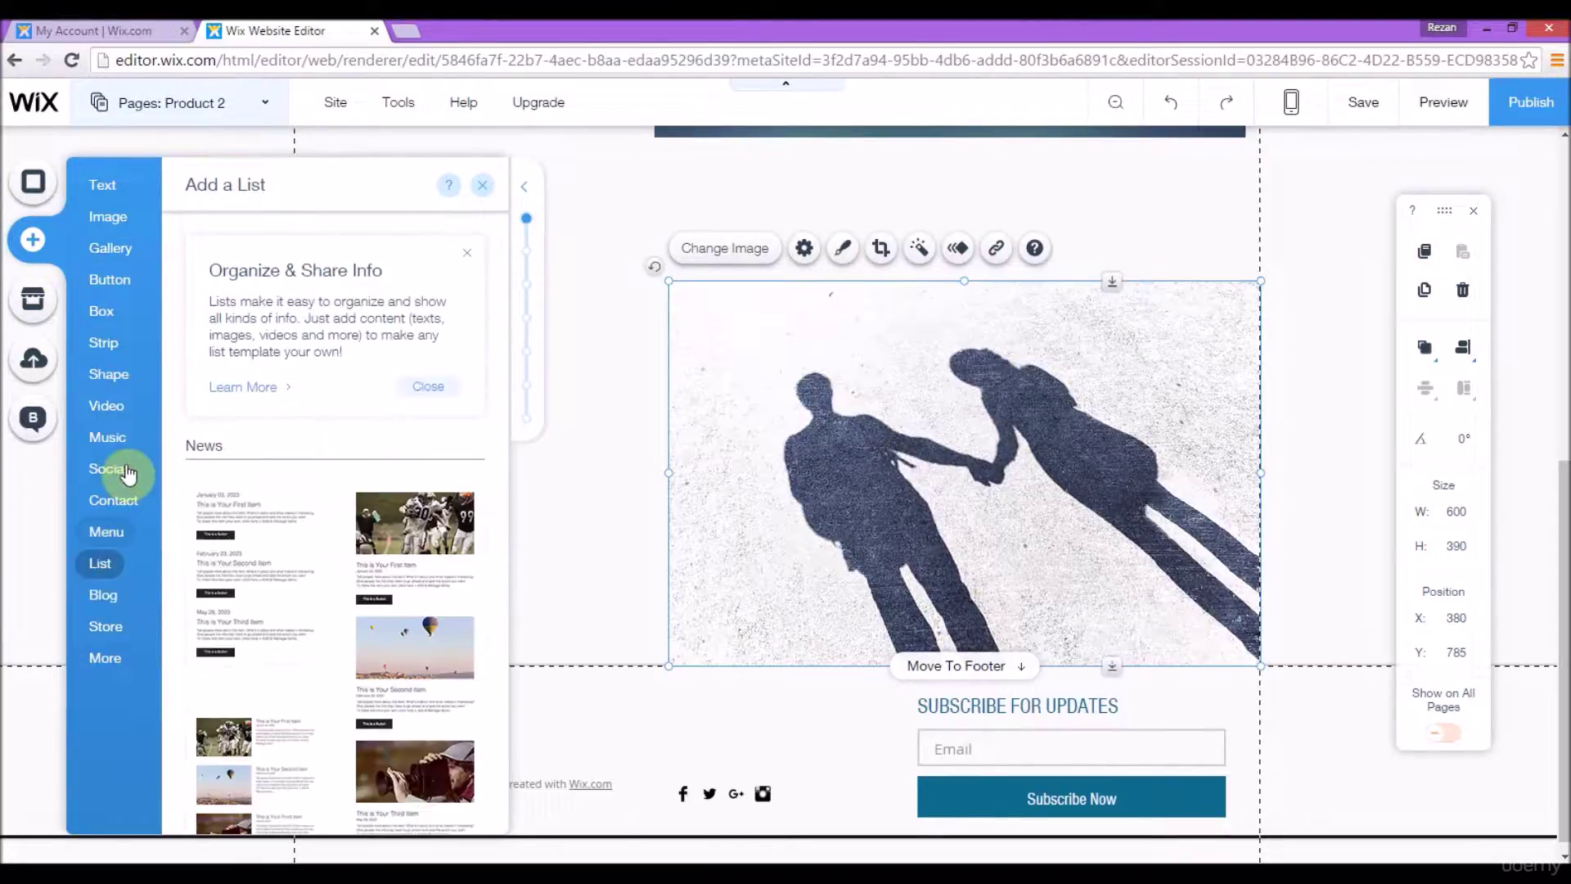
click(113, 354)
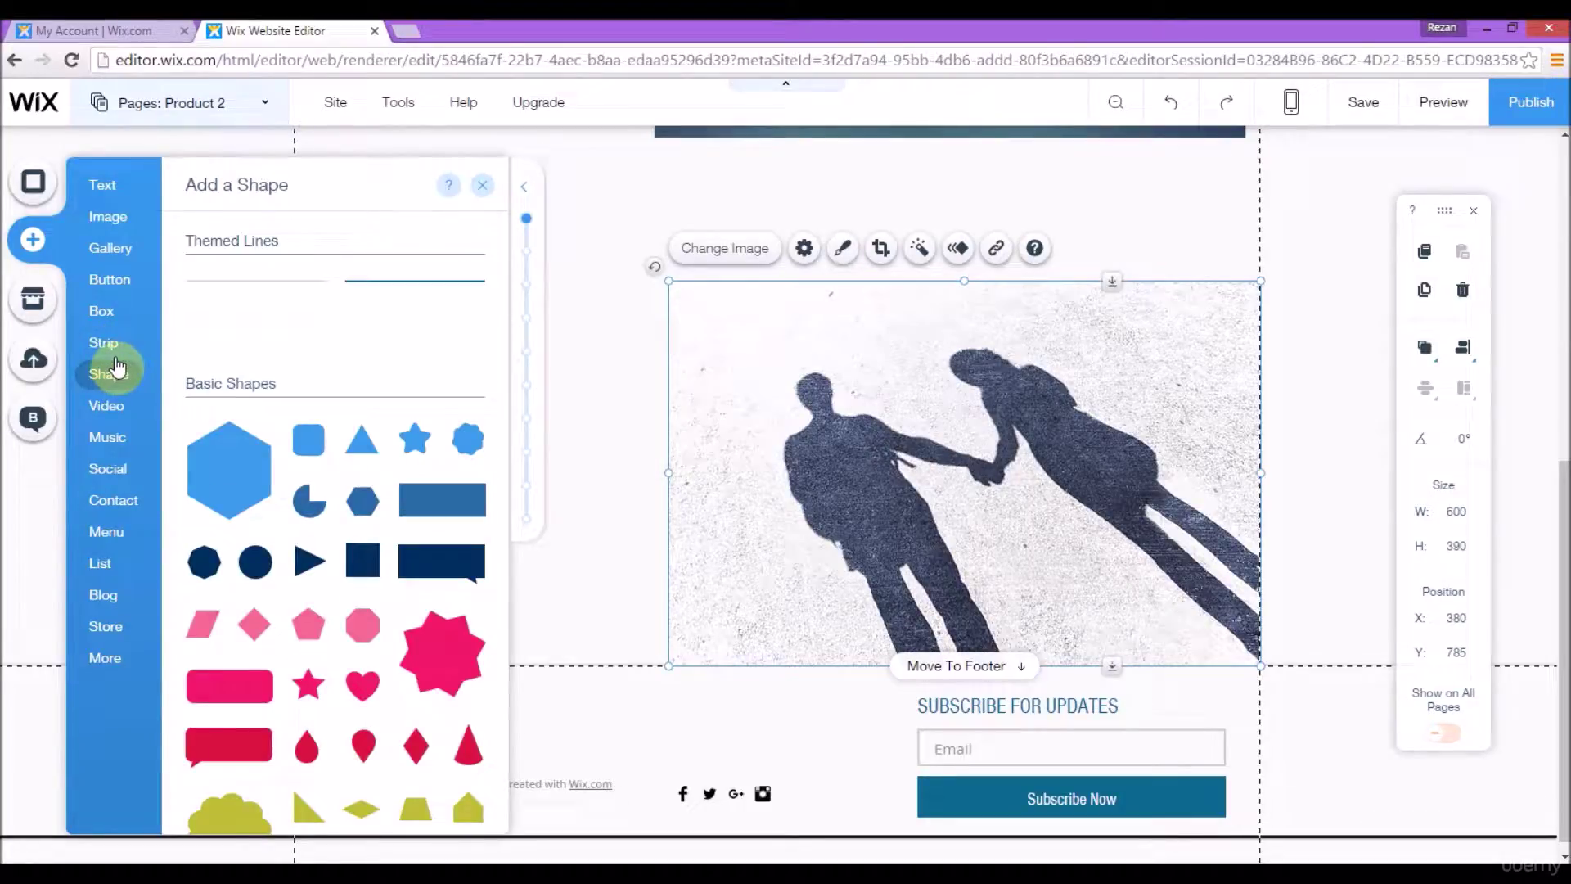
click(121, 380)
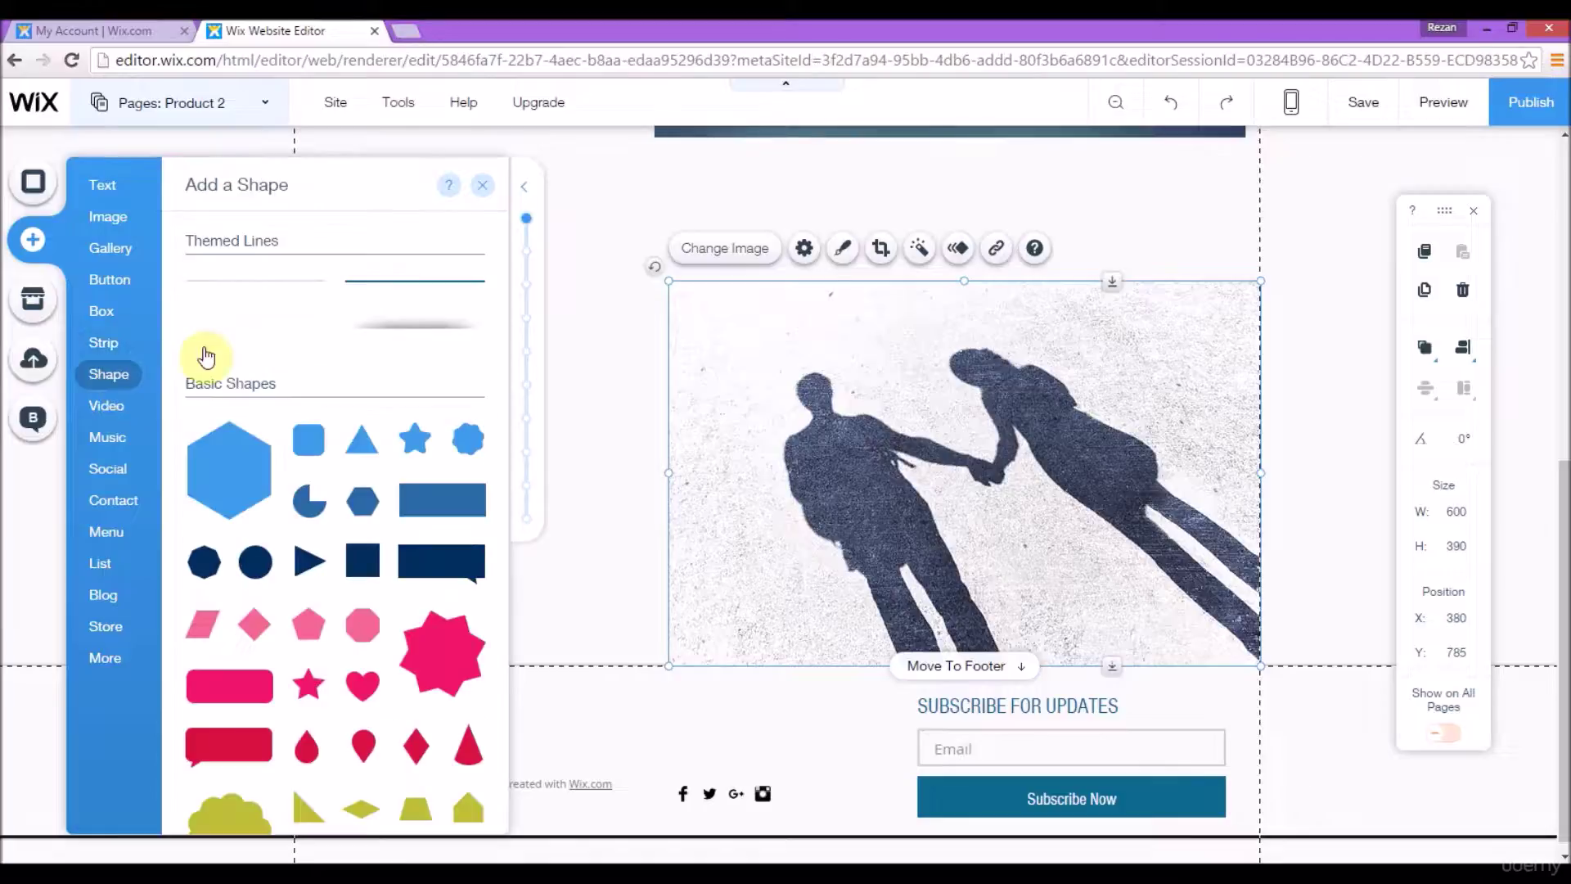
drag(254, 290, 771, 712)
scroll(1193, 736, down, 1)
drag(837, 666, 796, 852)
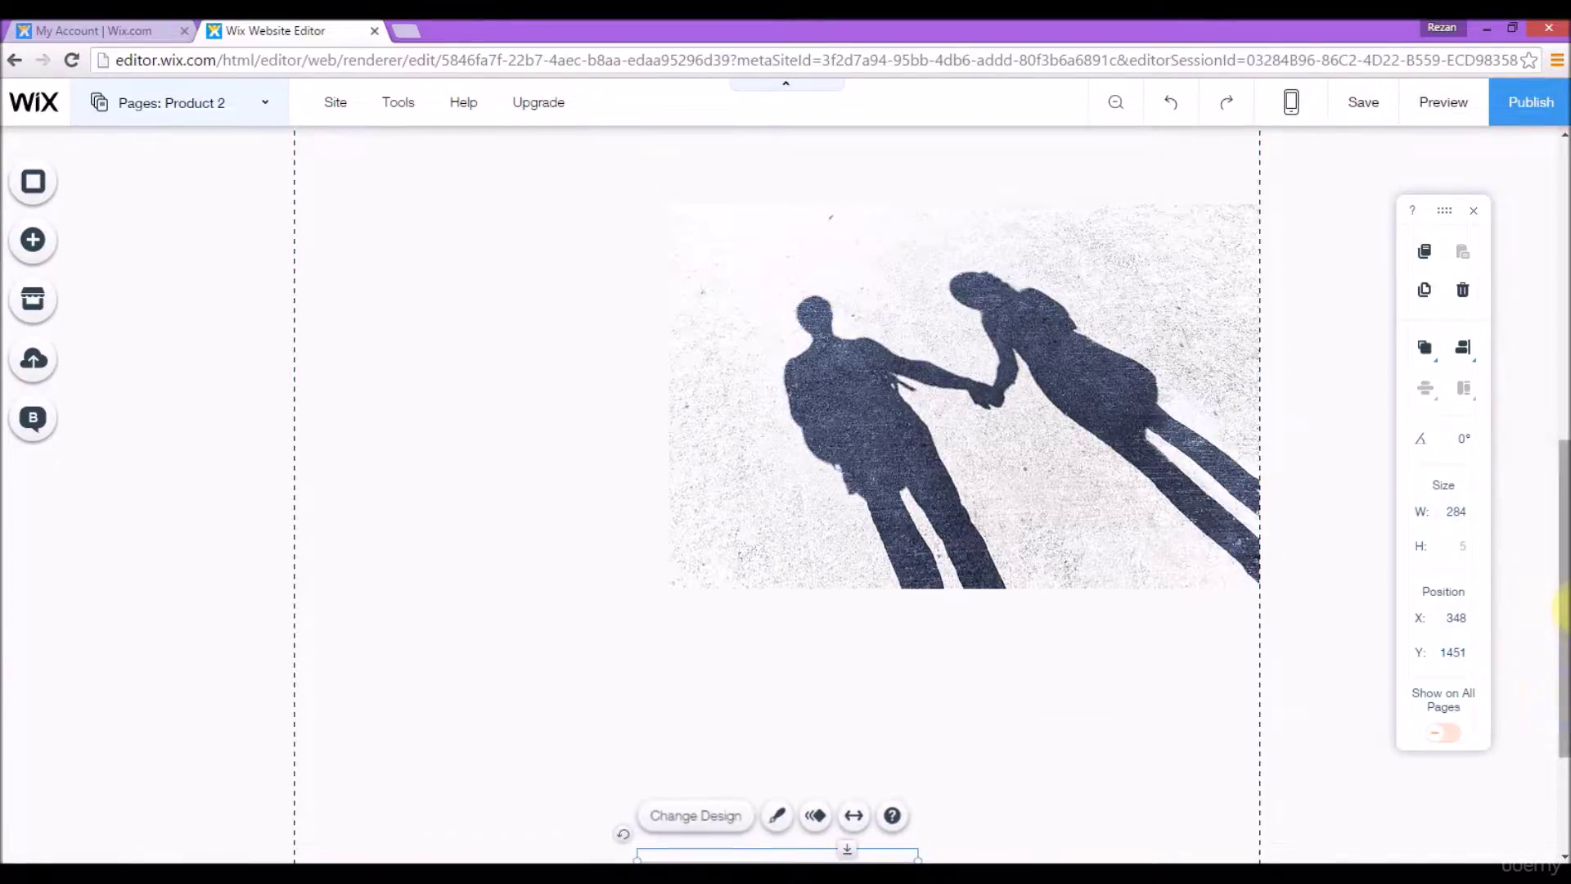
scroll(1563, 609, up, 3)
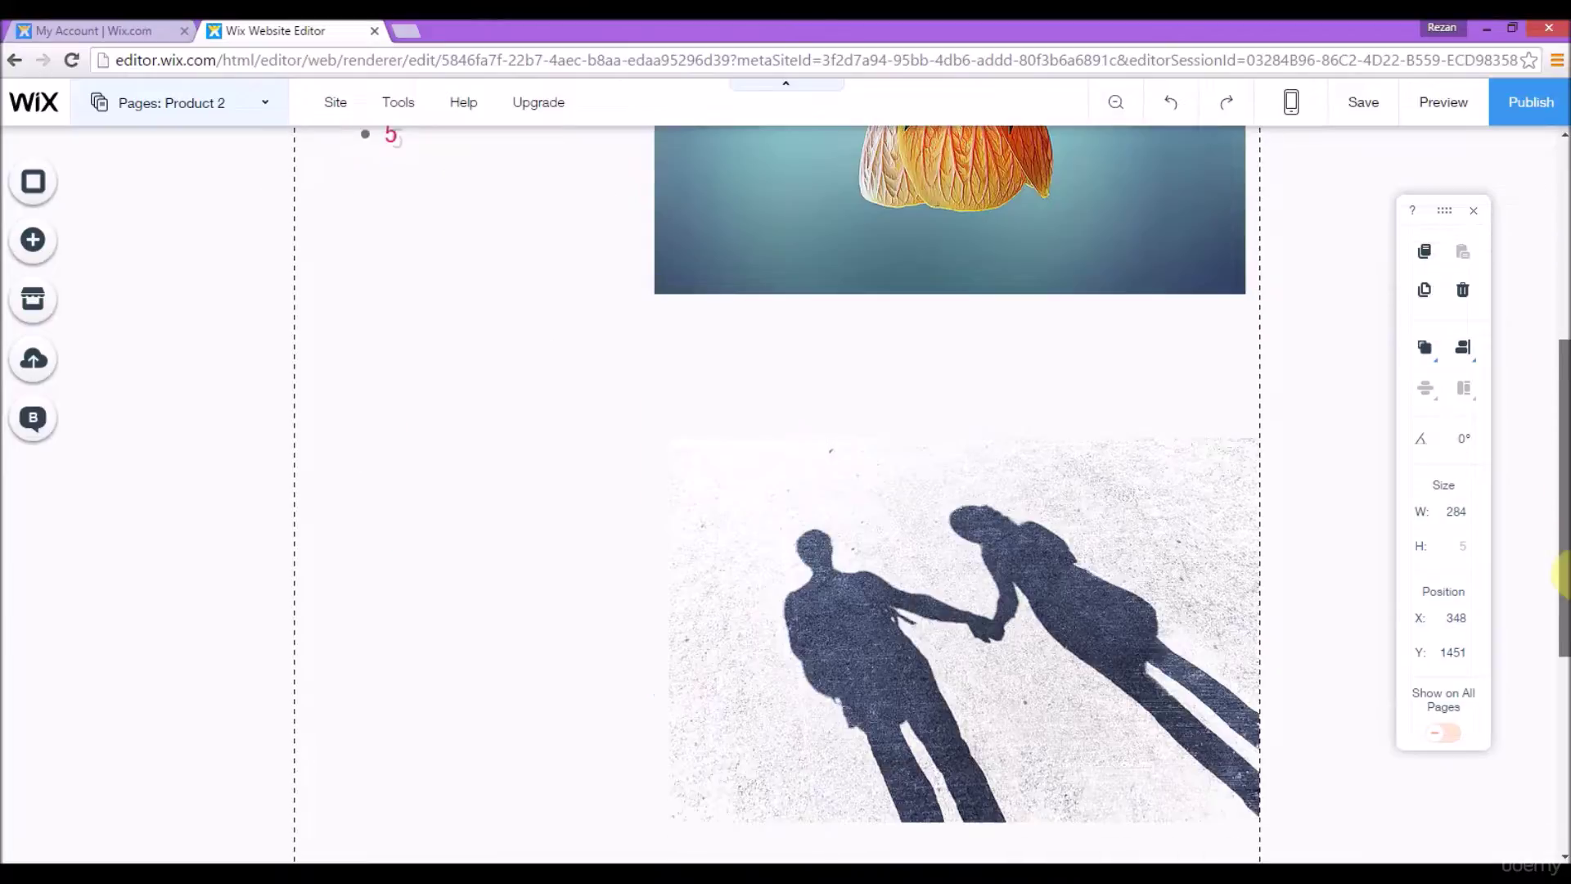
- Move the Page Title text to X 538, Y 173, so it sits centrally above the flower image
scroll(1563, 573, down, 3)
scroll(1563, 573, up, 8)
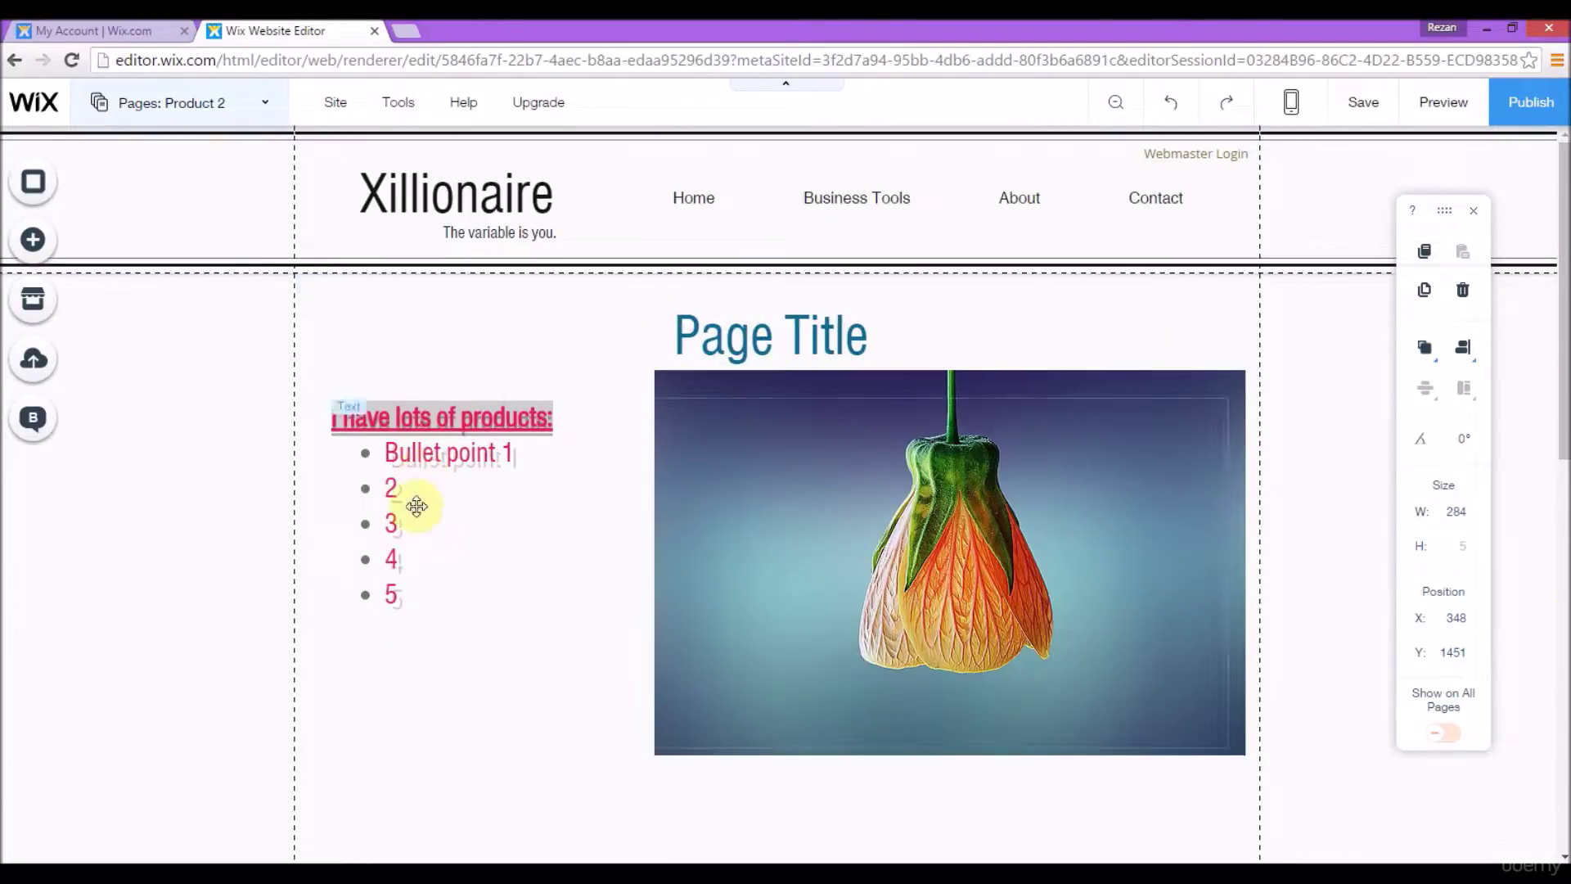
scroll(1414, 449, down, 1)
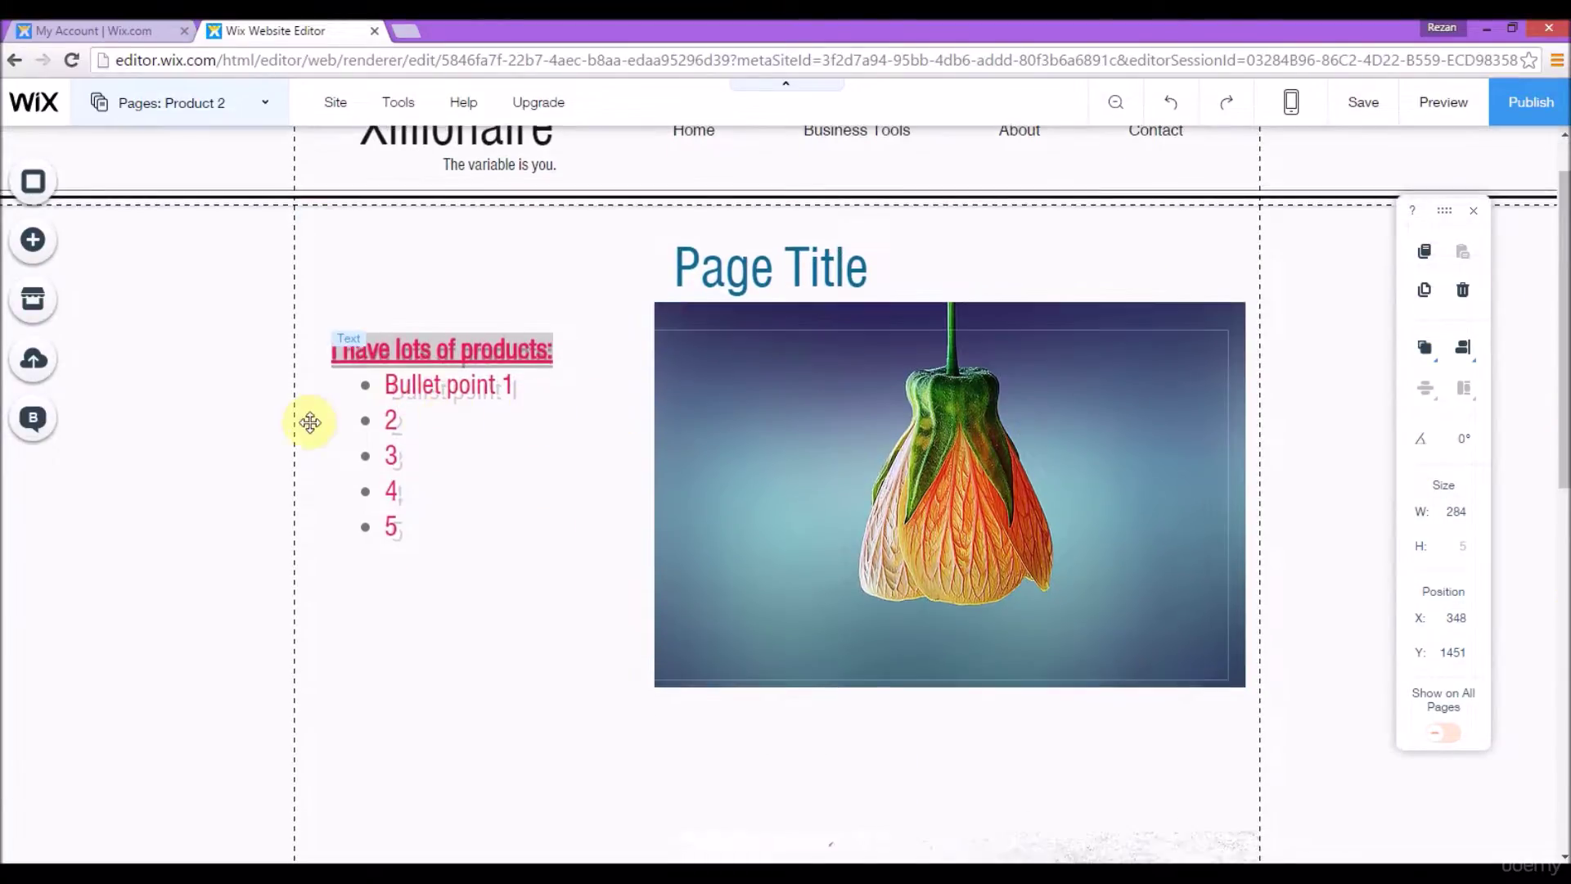
drag(1557, 326, 1563, 659)
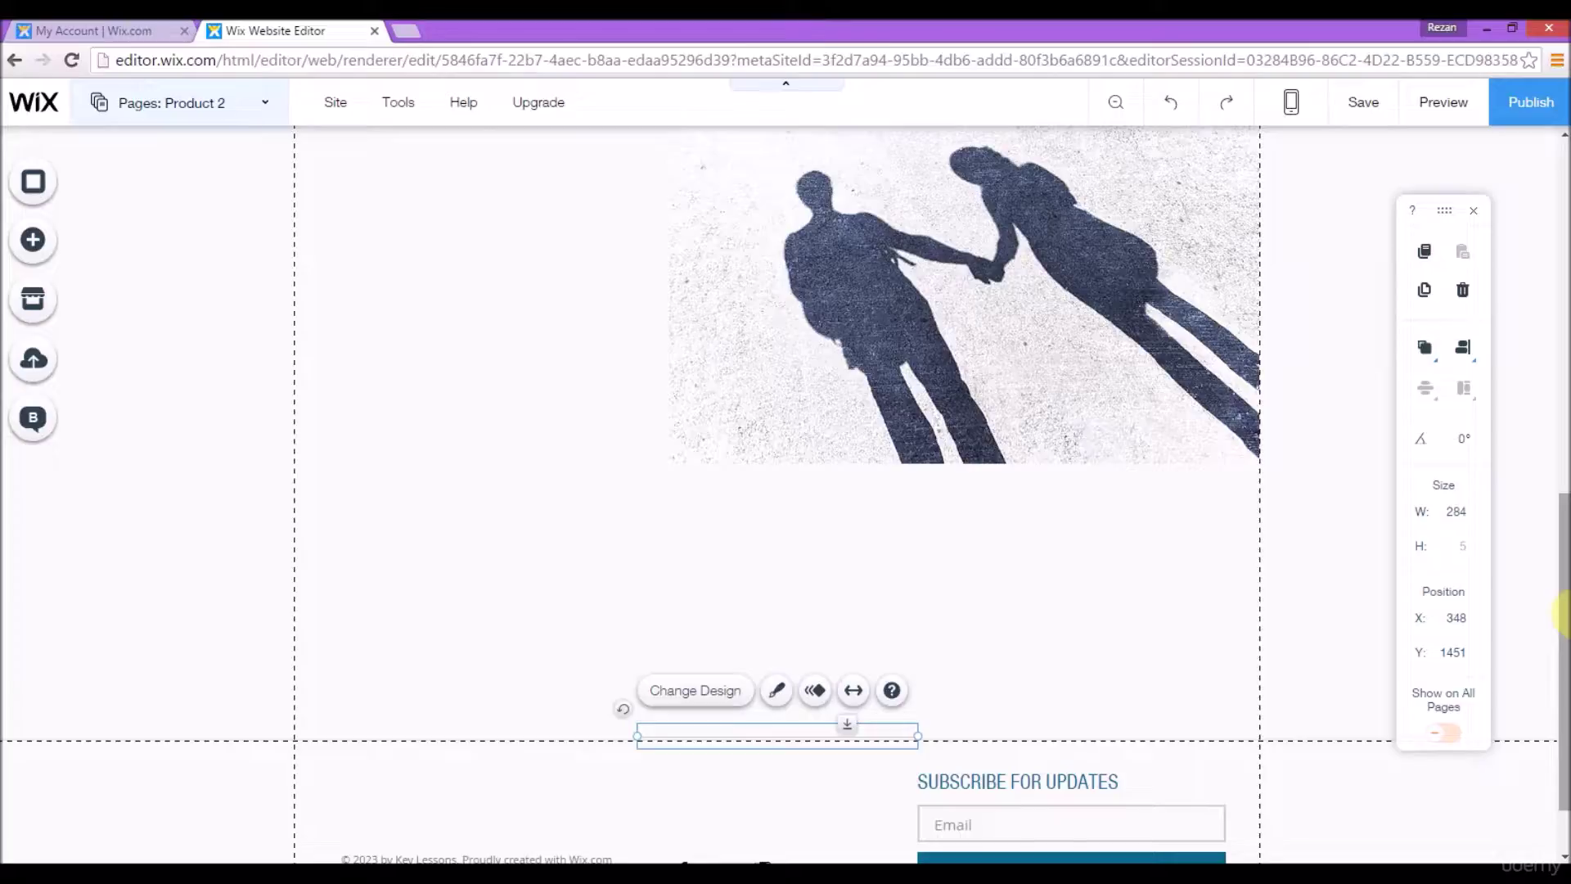
scroll(1564, 614, up, 10)
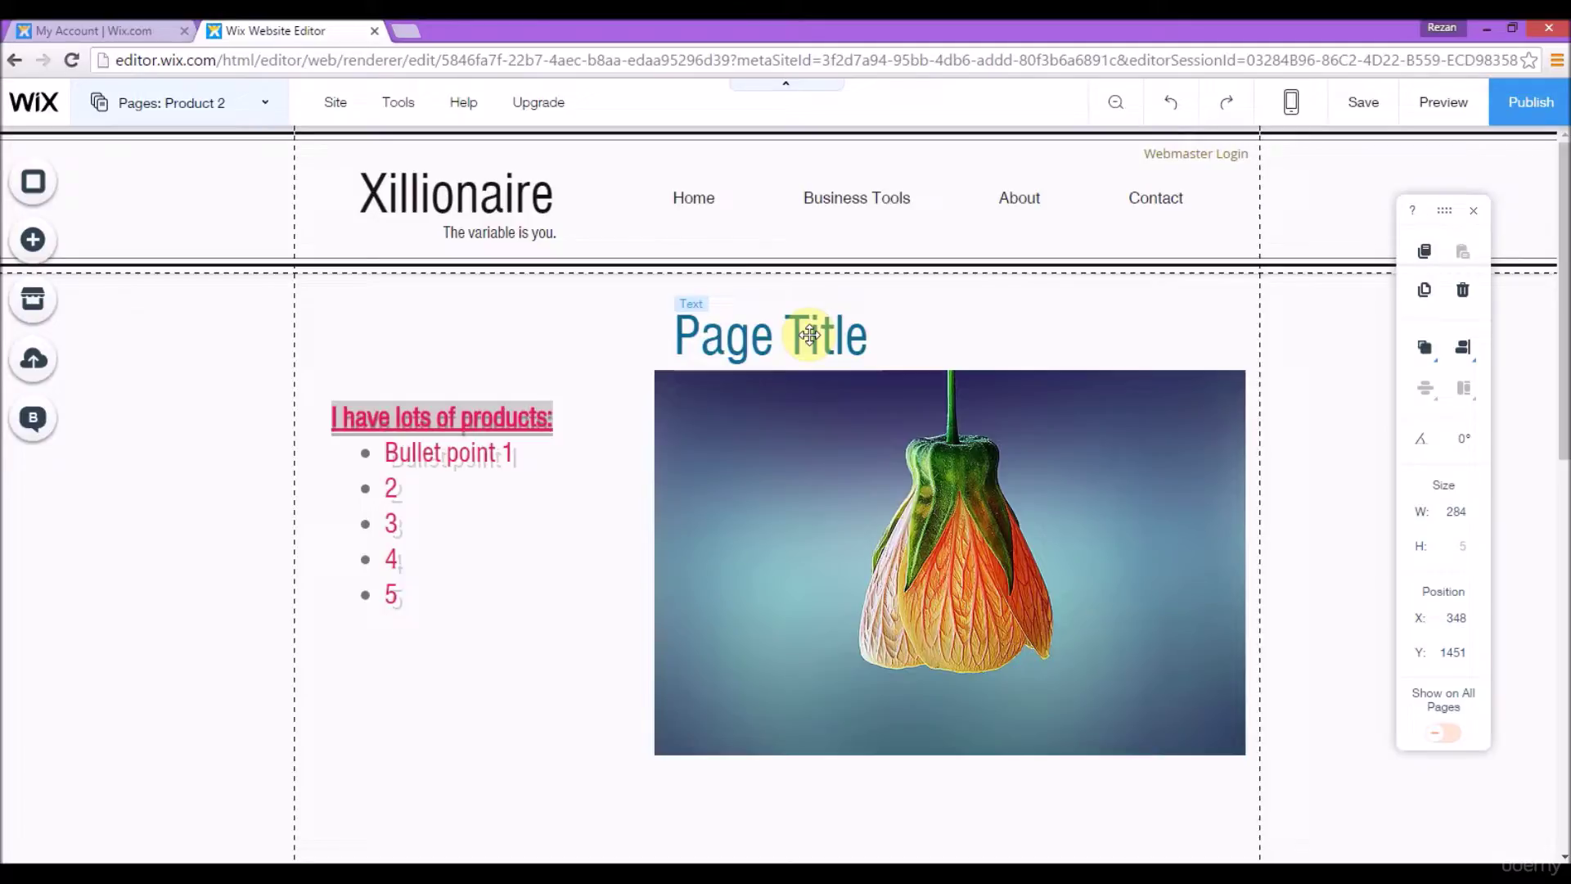
drag(810, 335, 966, 334)
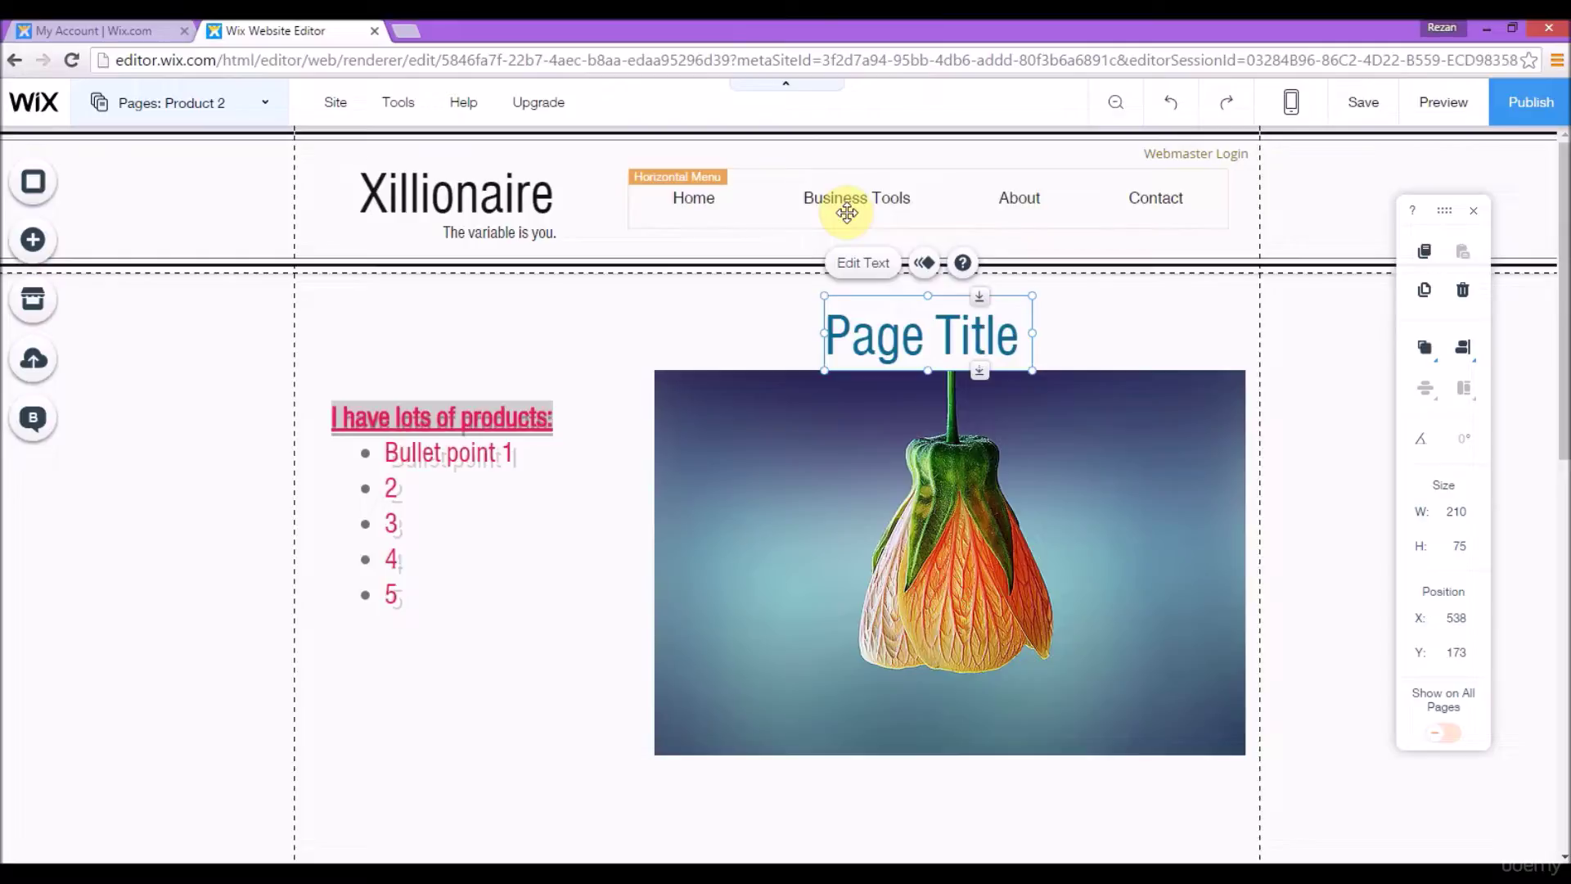
- Review the Product 2 page layout from the header and title to the shadow picture
scroll(1562, 459, down, 4)
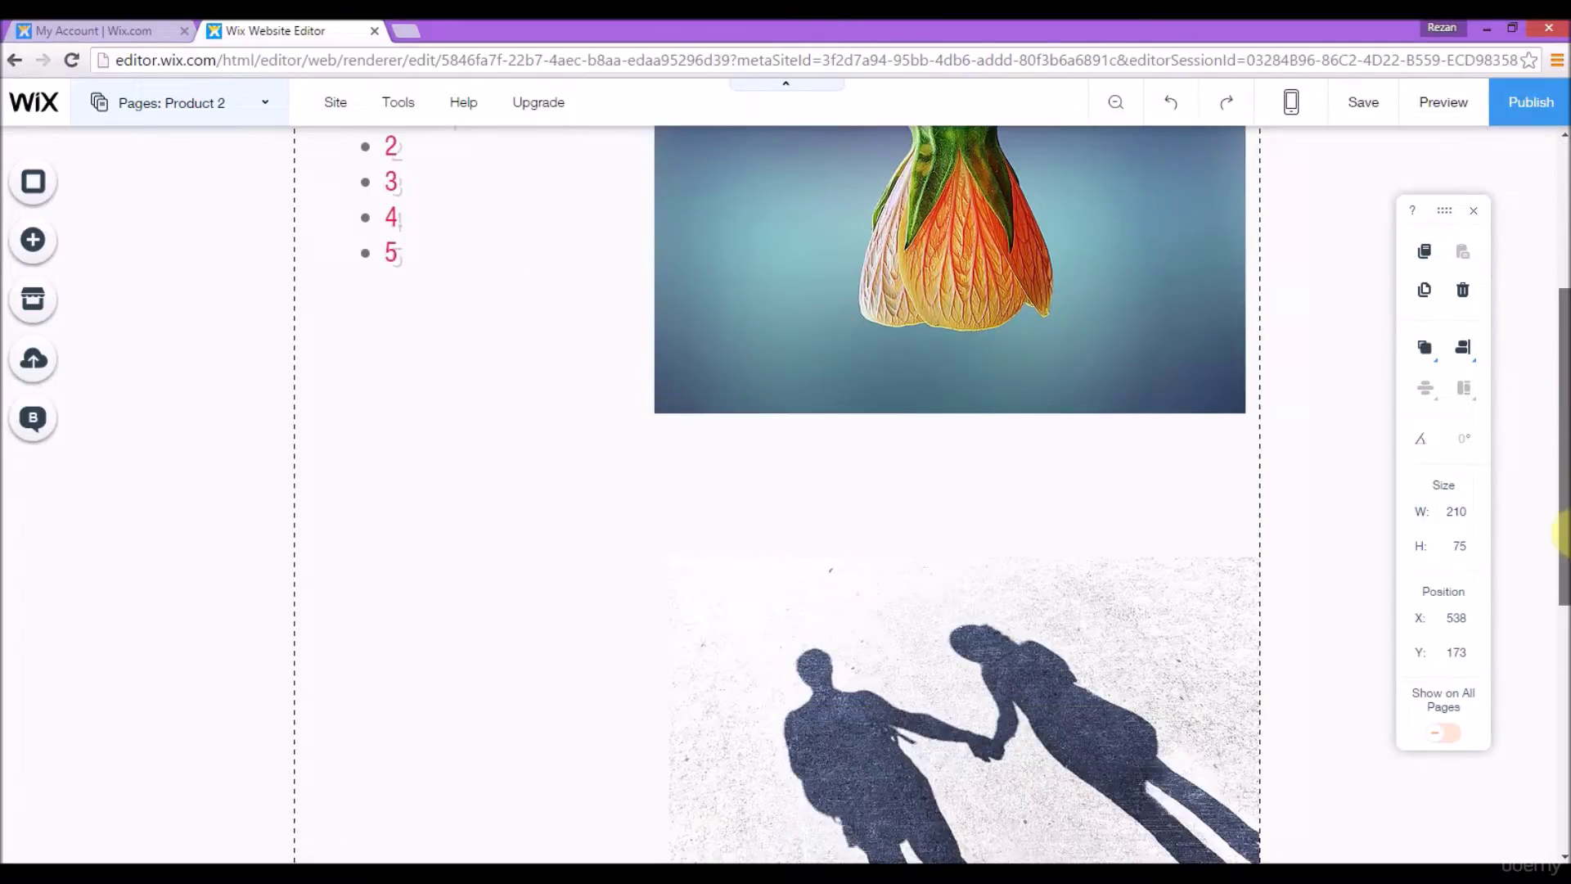
scroll(1561, 448, down, 1)
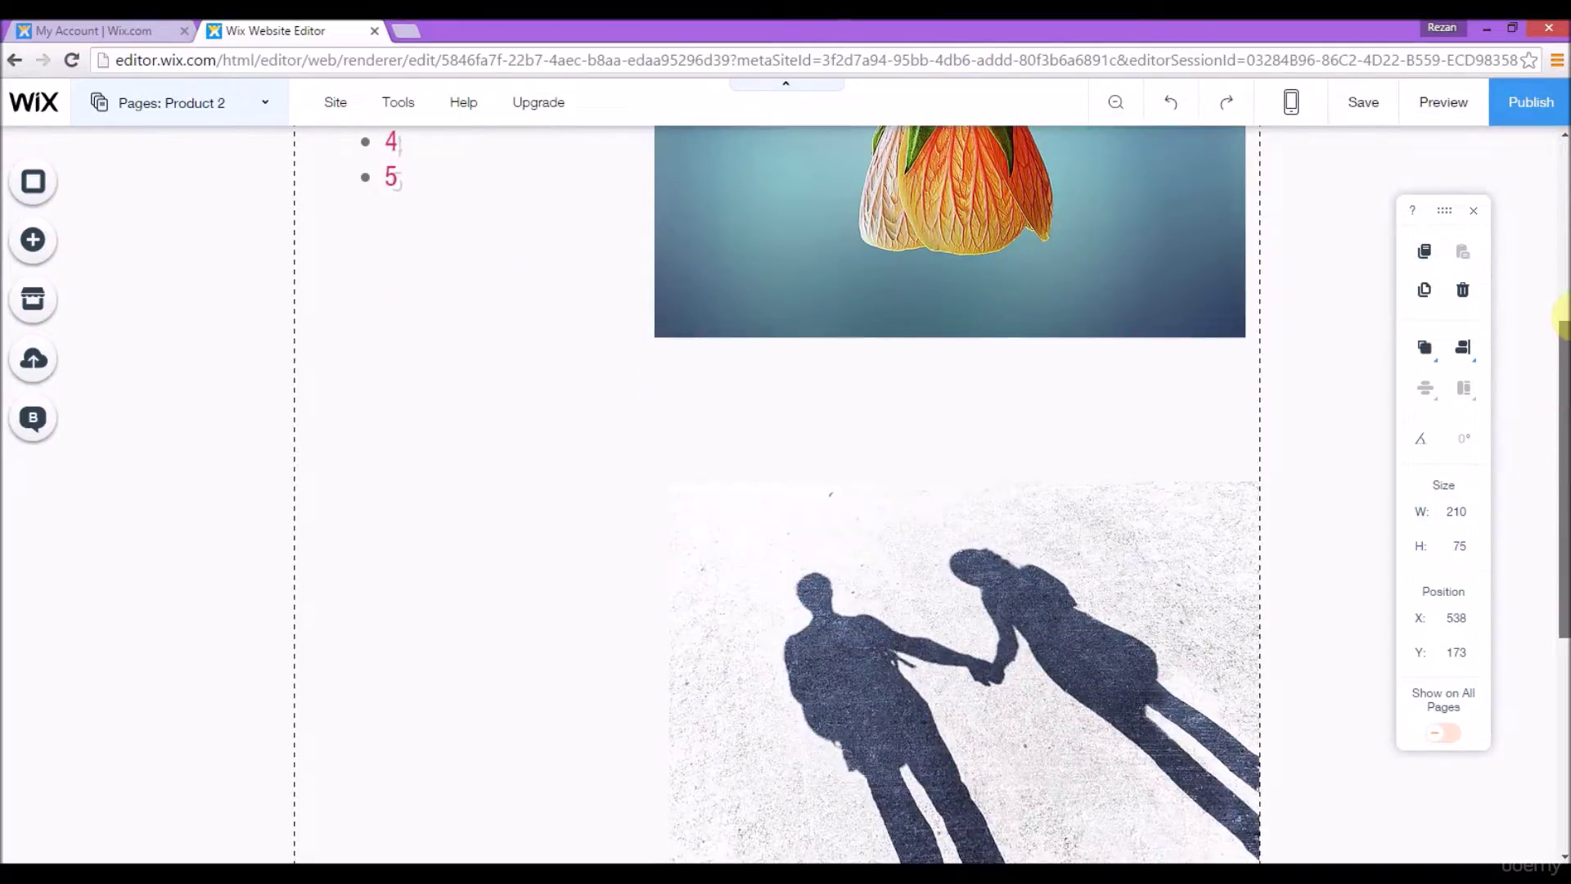
scroll(1562, 302, up, 2)
scroll(814, 491, up, 4)
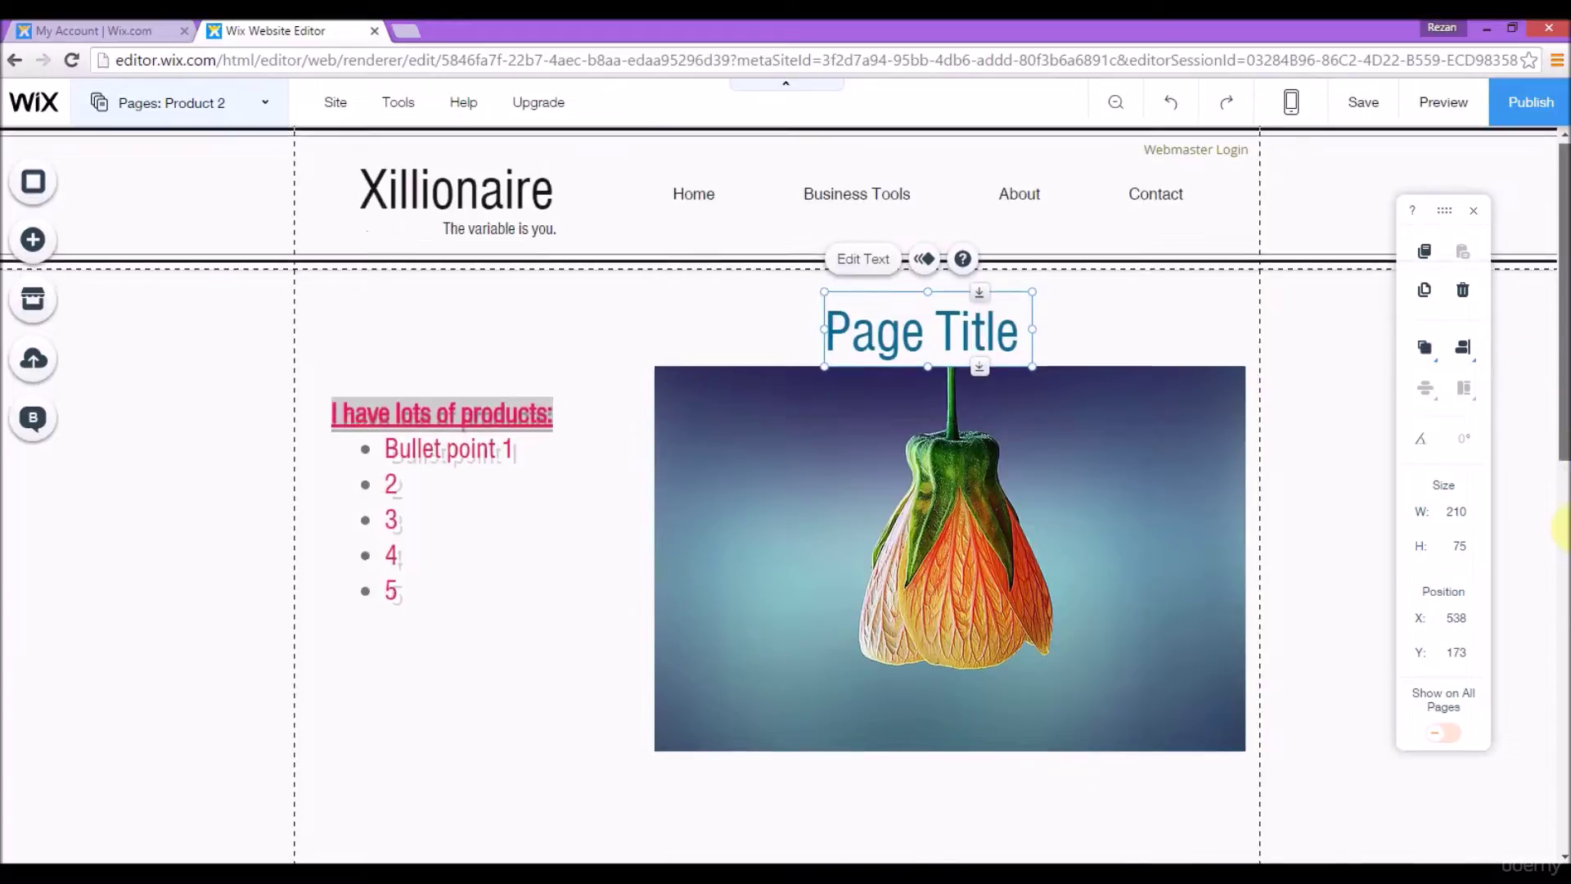
scroll(1562, 528, down, 5)
scroll(1561, 458, up, 5)
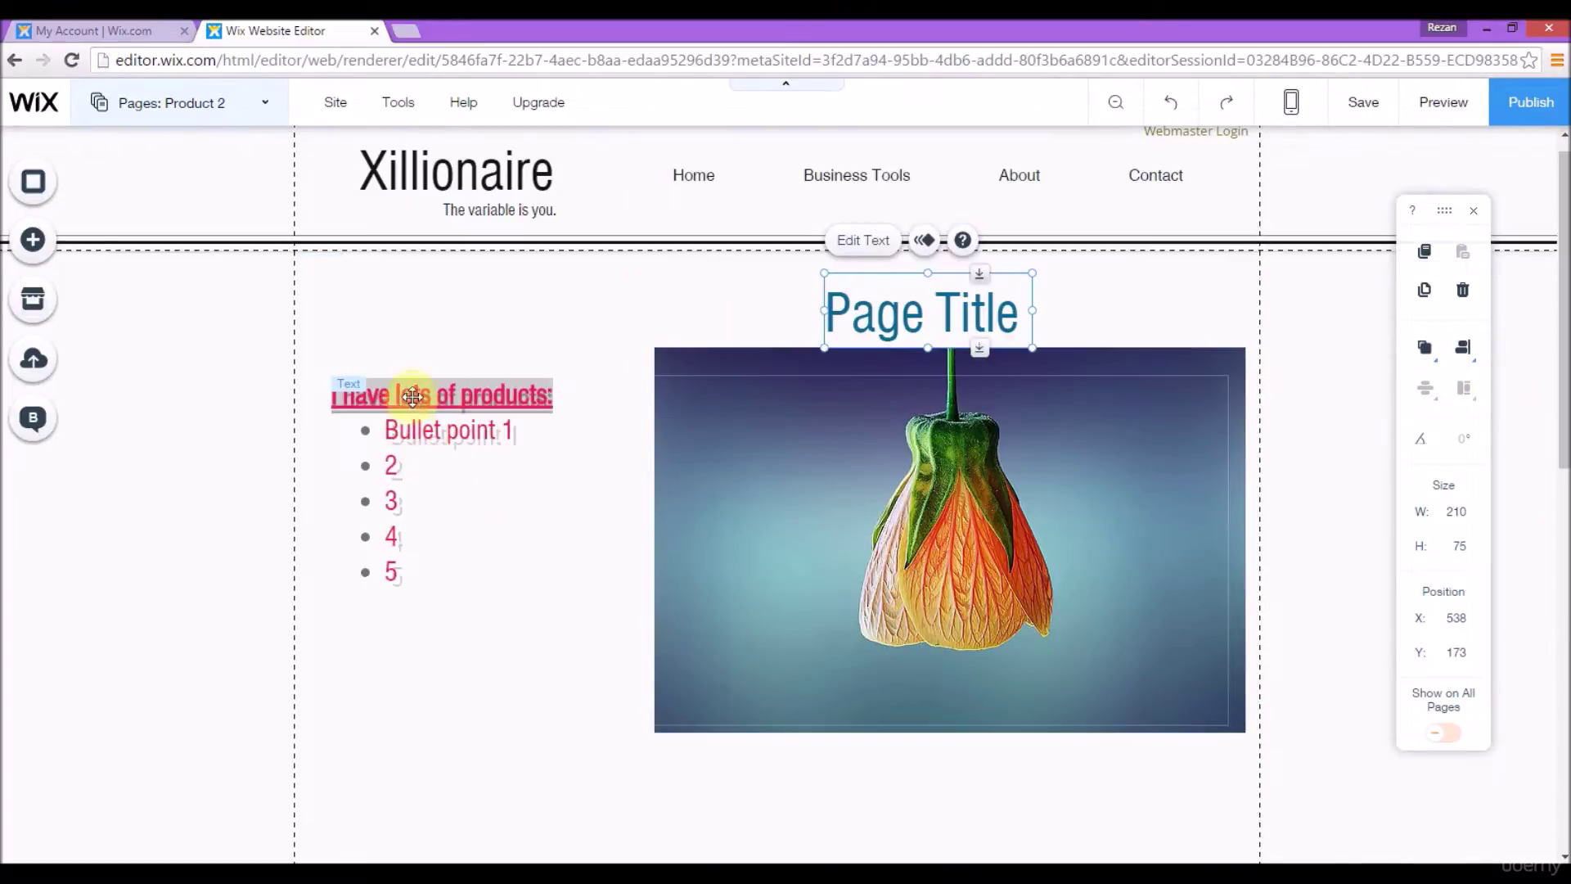
scroll(1561, 410, up, 1)
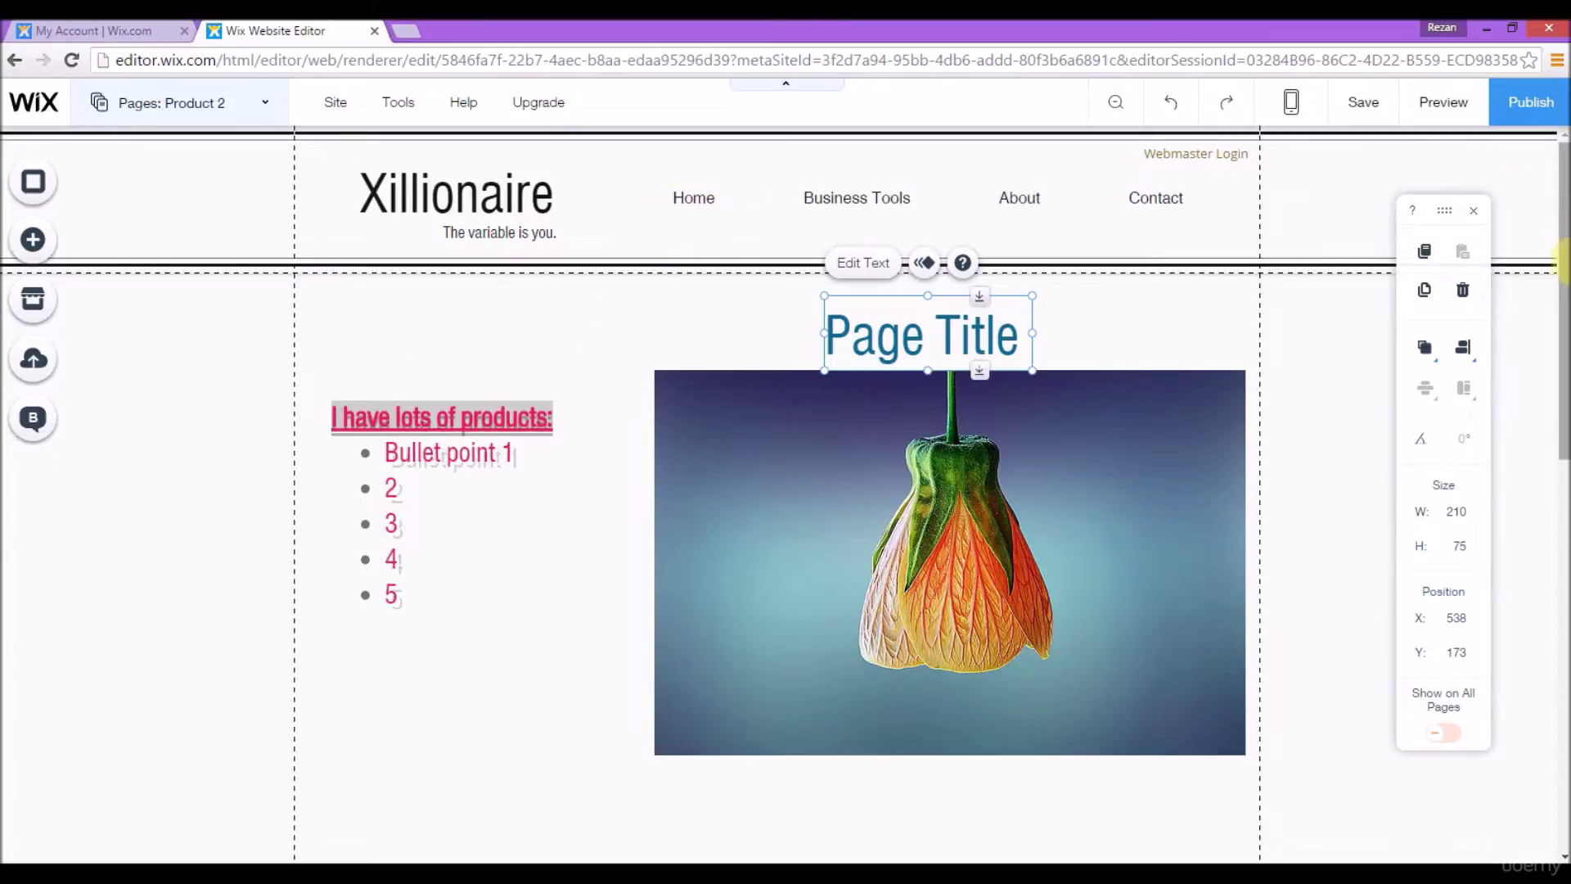
- Add a new page named Test to the site menu and place it as a main-level page after Contact
click(979, 195)
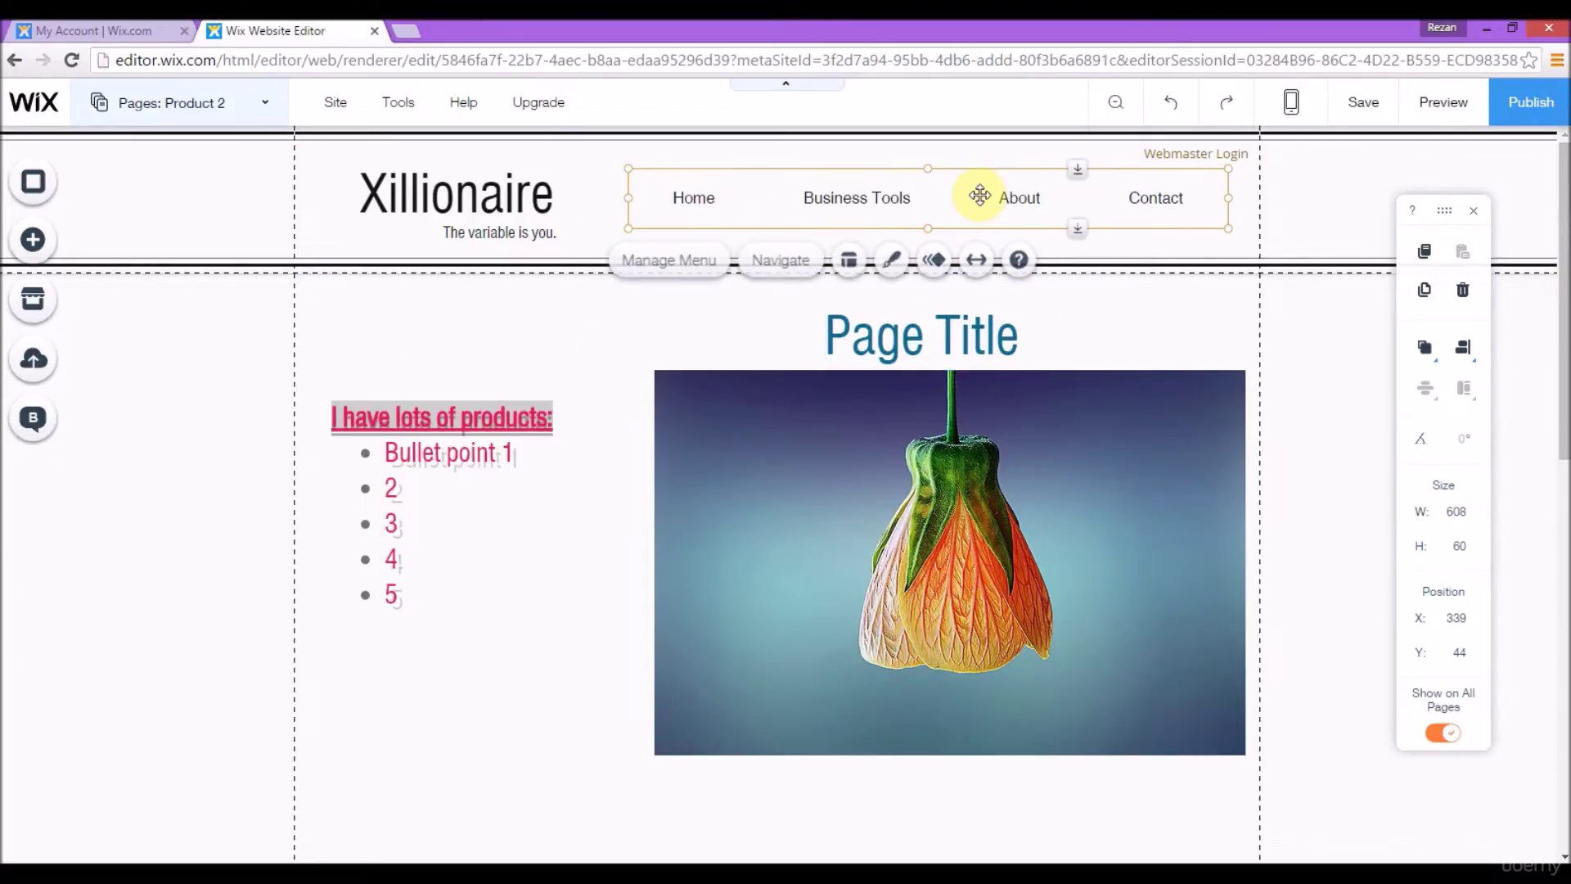
click(687, 264)
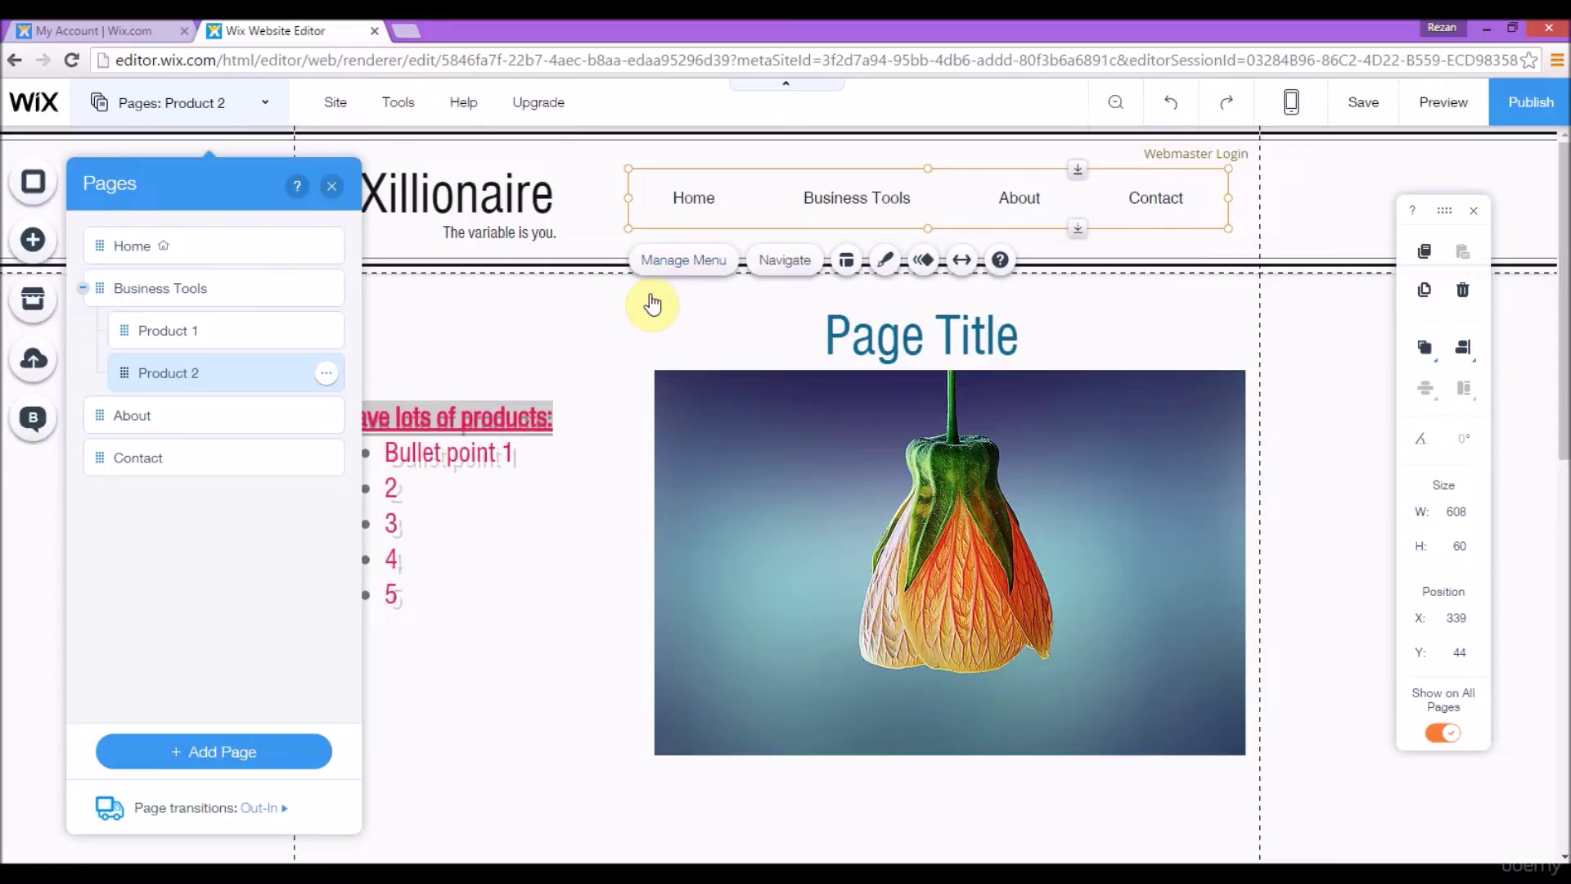
click(244, 765)
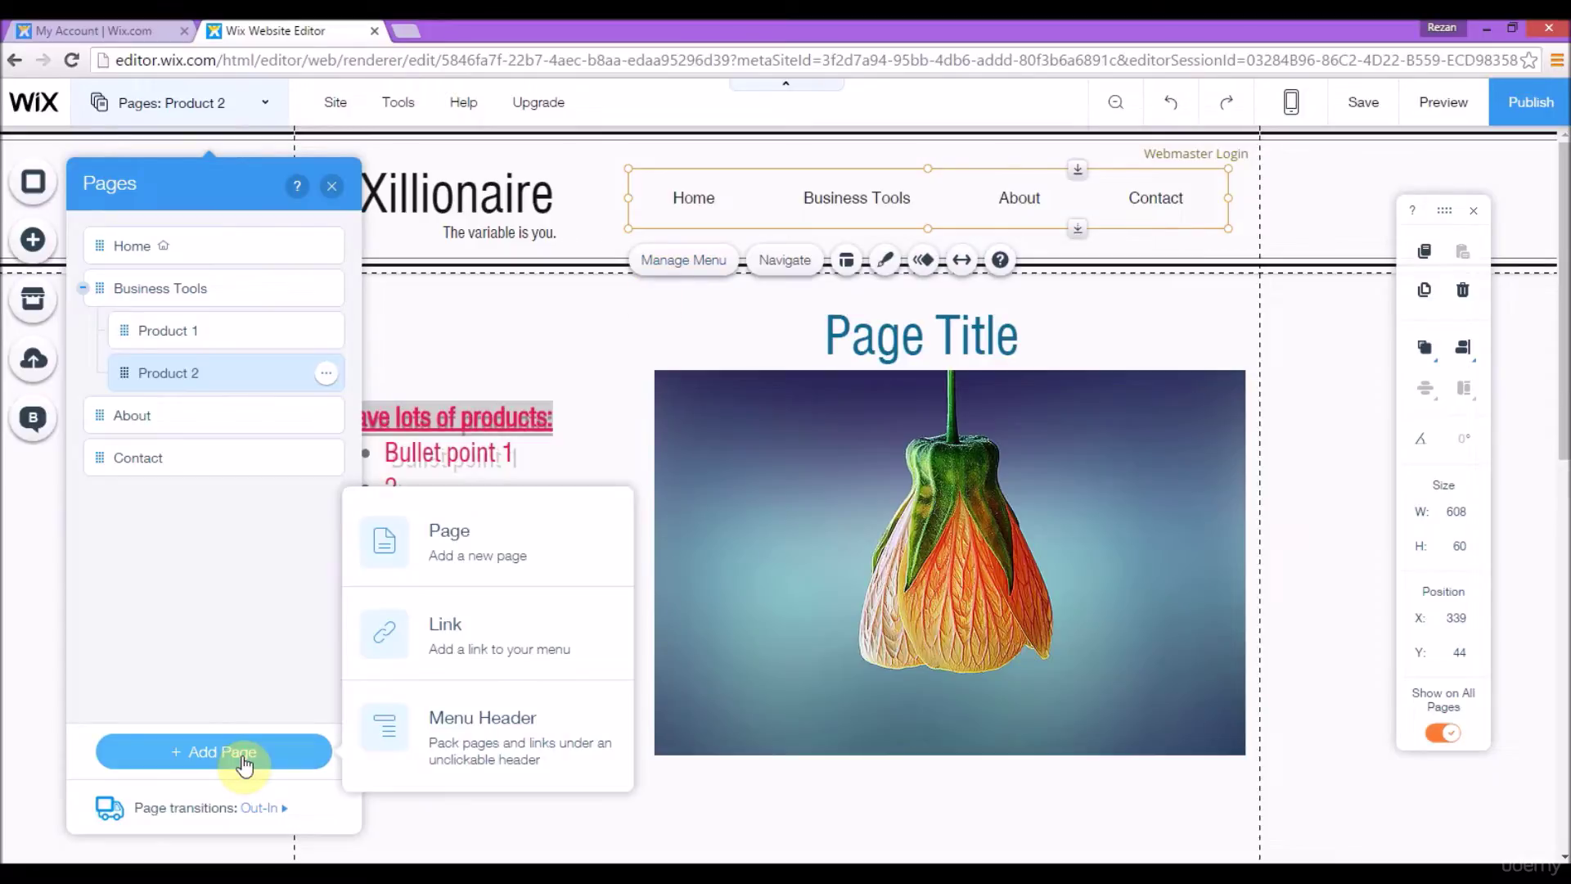
click(471, 549)
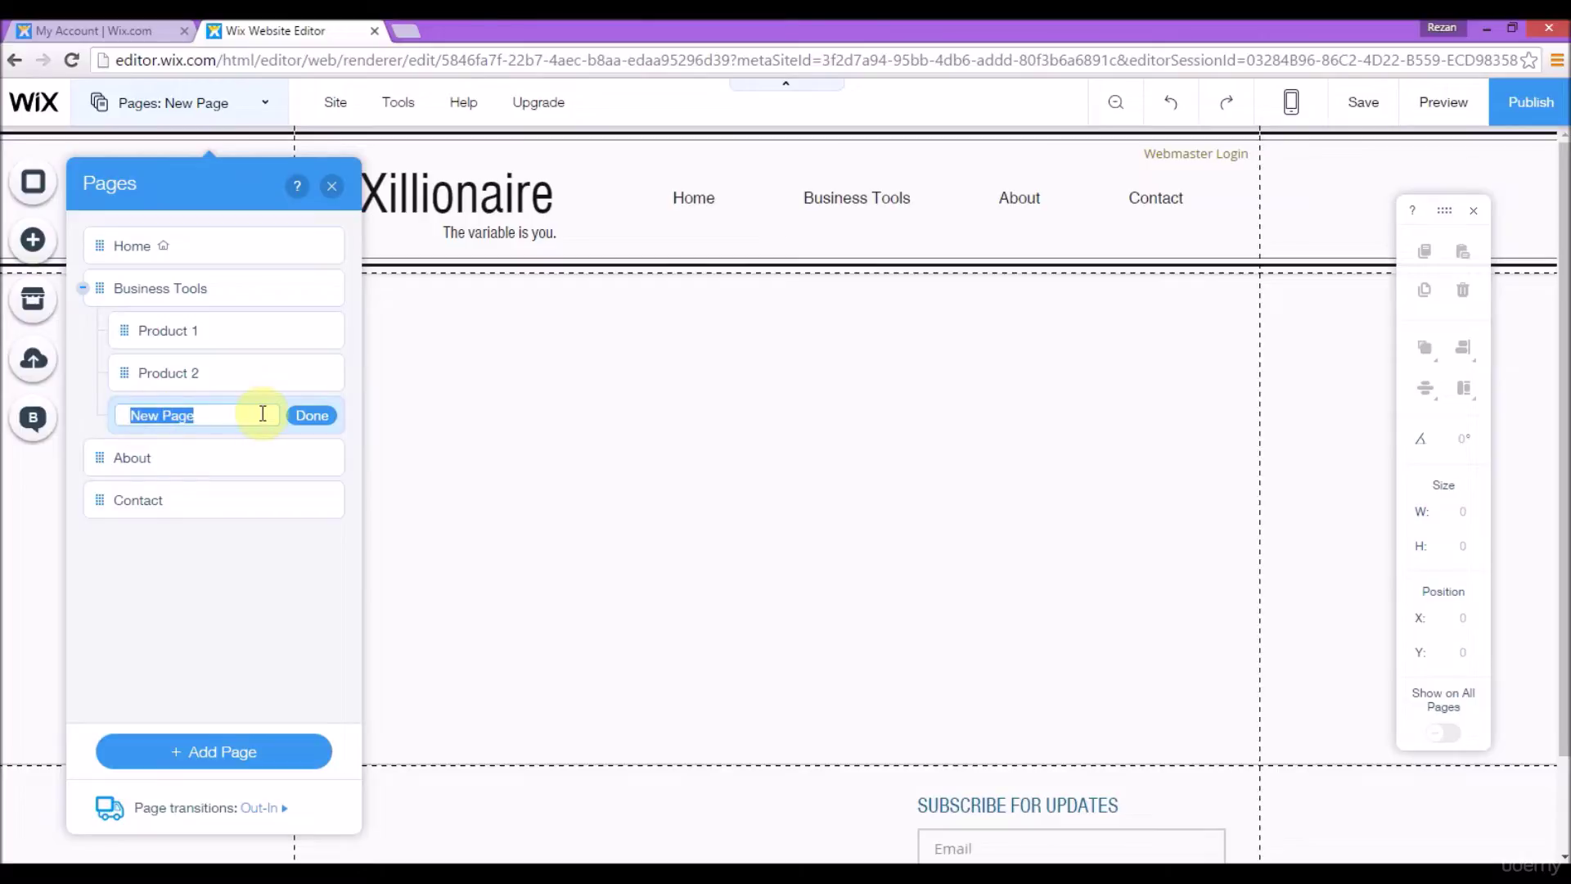
text(Test)
click(310, 415)
drag(288, 413, 313, 527)
- Hide the Test page from the site menu and close the page management
click(325, 501)
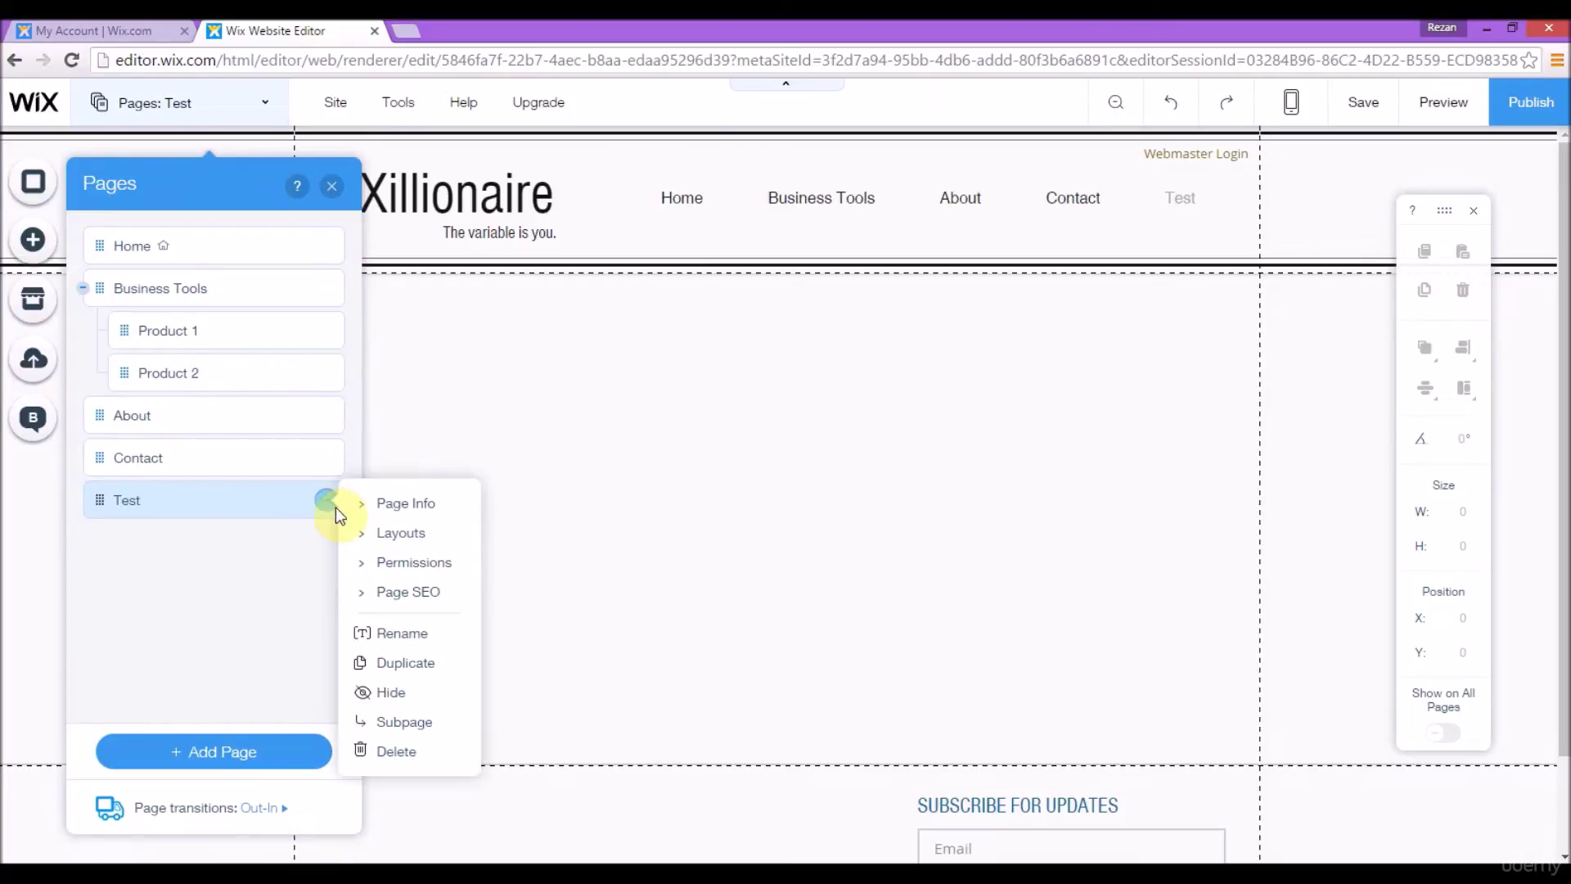
click(406, 691)
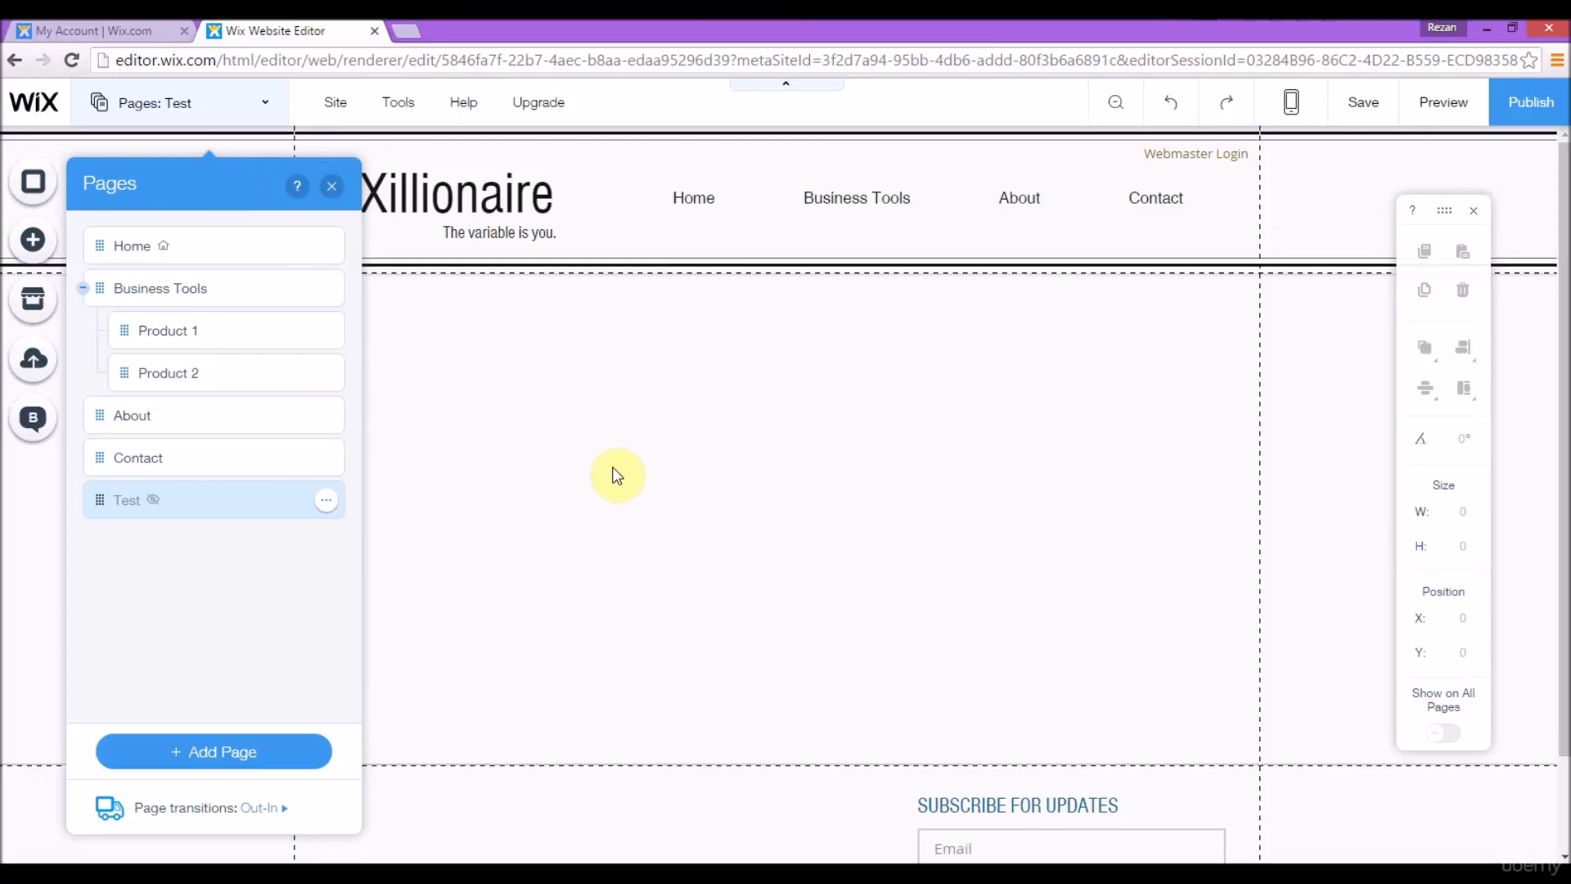
click(333, 188)
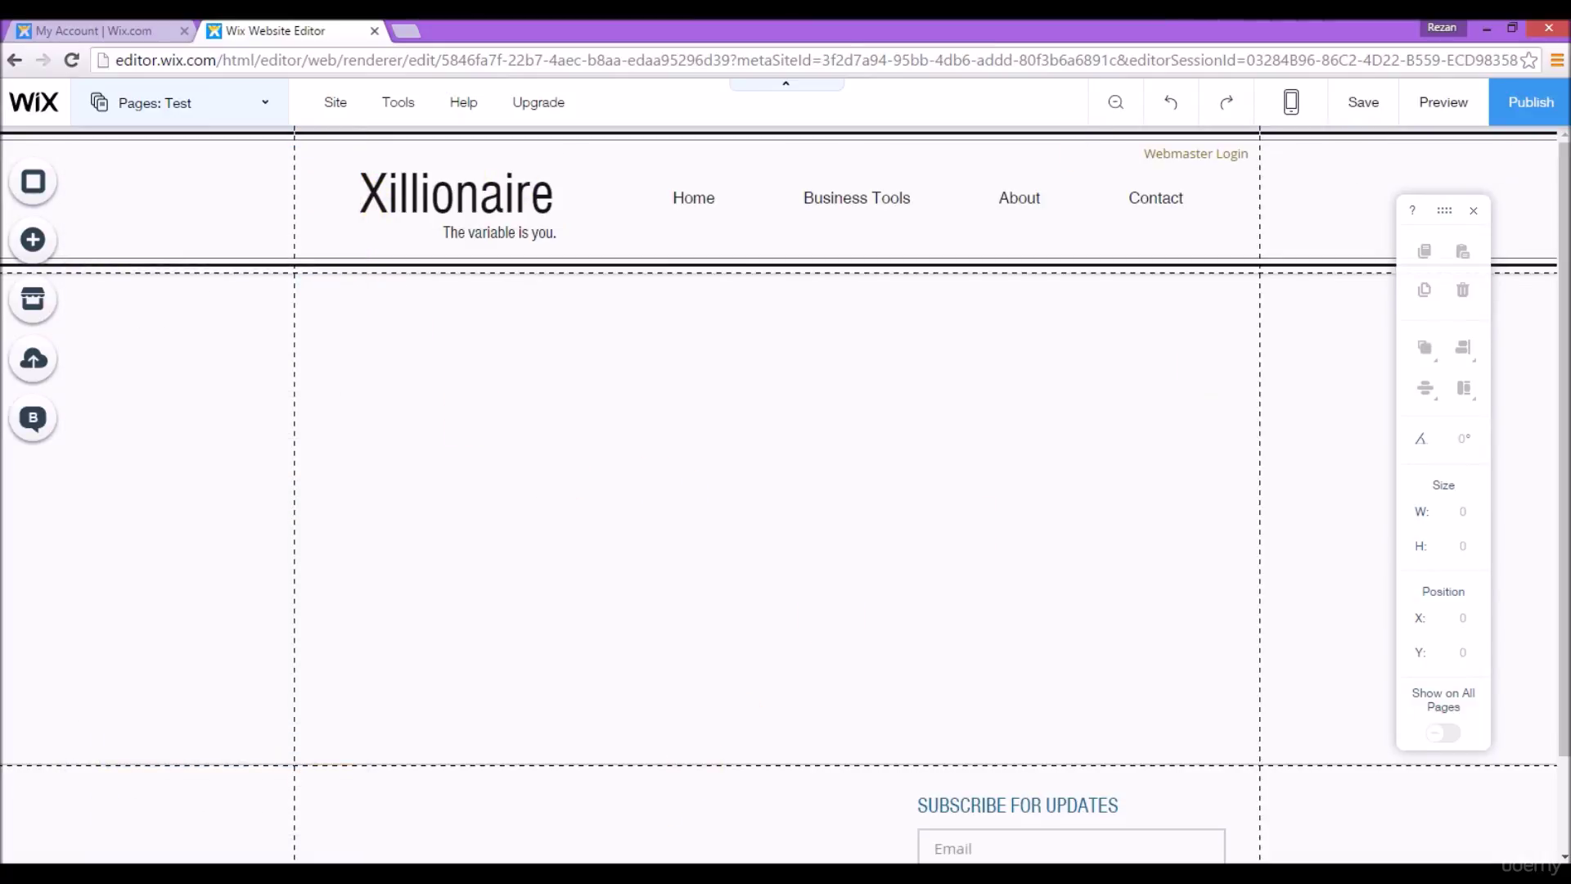